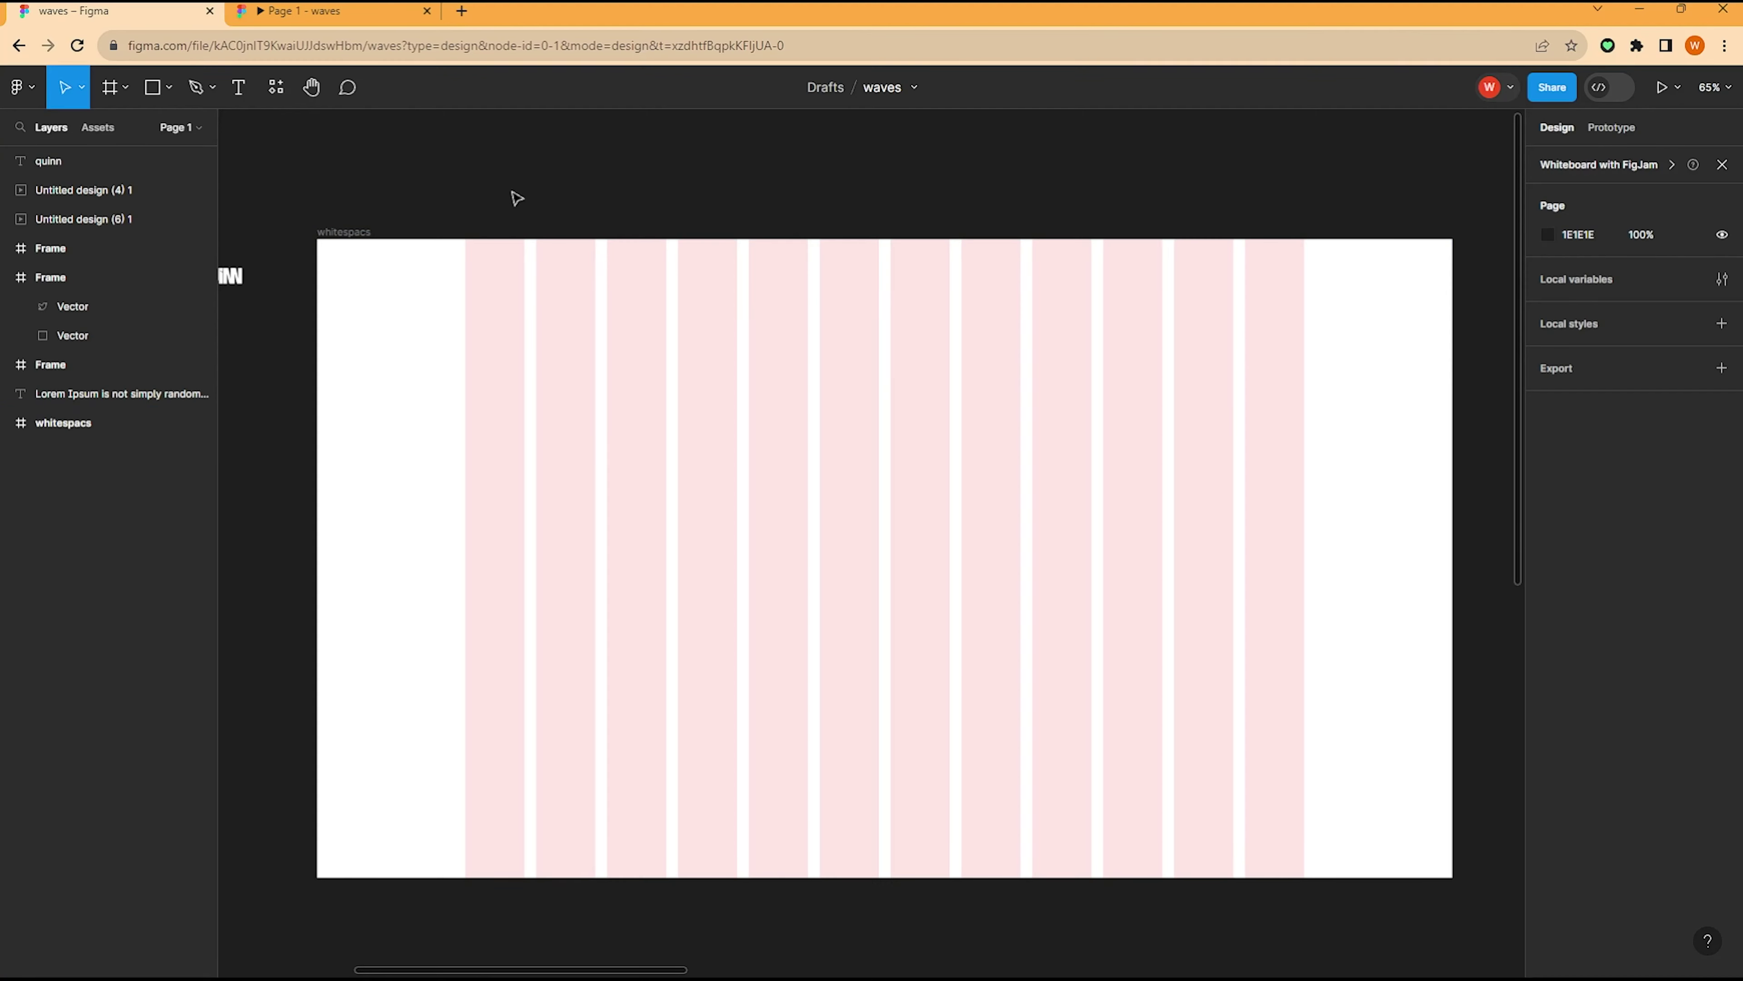
Step: Draw a full-width grey bar, 80 px tall, across the top of the whitespacs frame
{"action": "left_click", "coordinate": [151, 88]}
{"action": "left_click_drag", "start_coordinate": [320, 237], "coordinate": [1452, 340]}
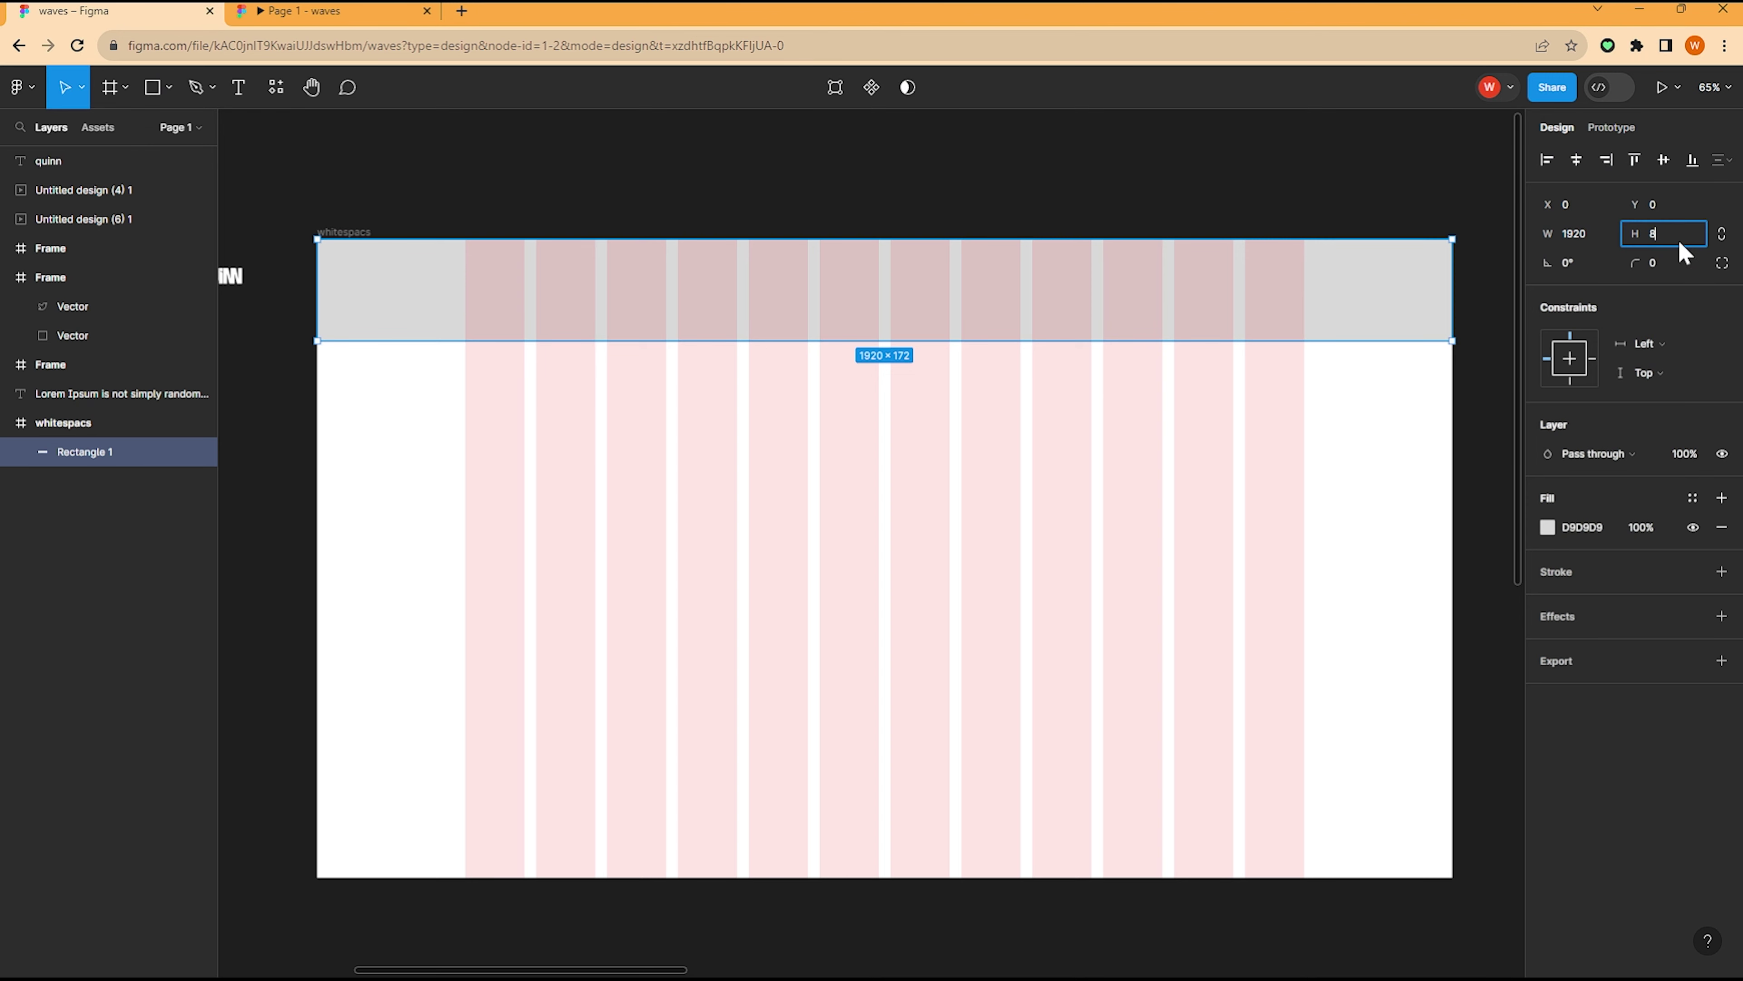
{"action": "type", "text": "80"}
{"action": "key", "text": "Return"}
{"action": "left_click", "coordinate": [995, 182]}
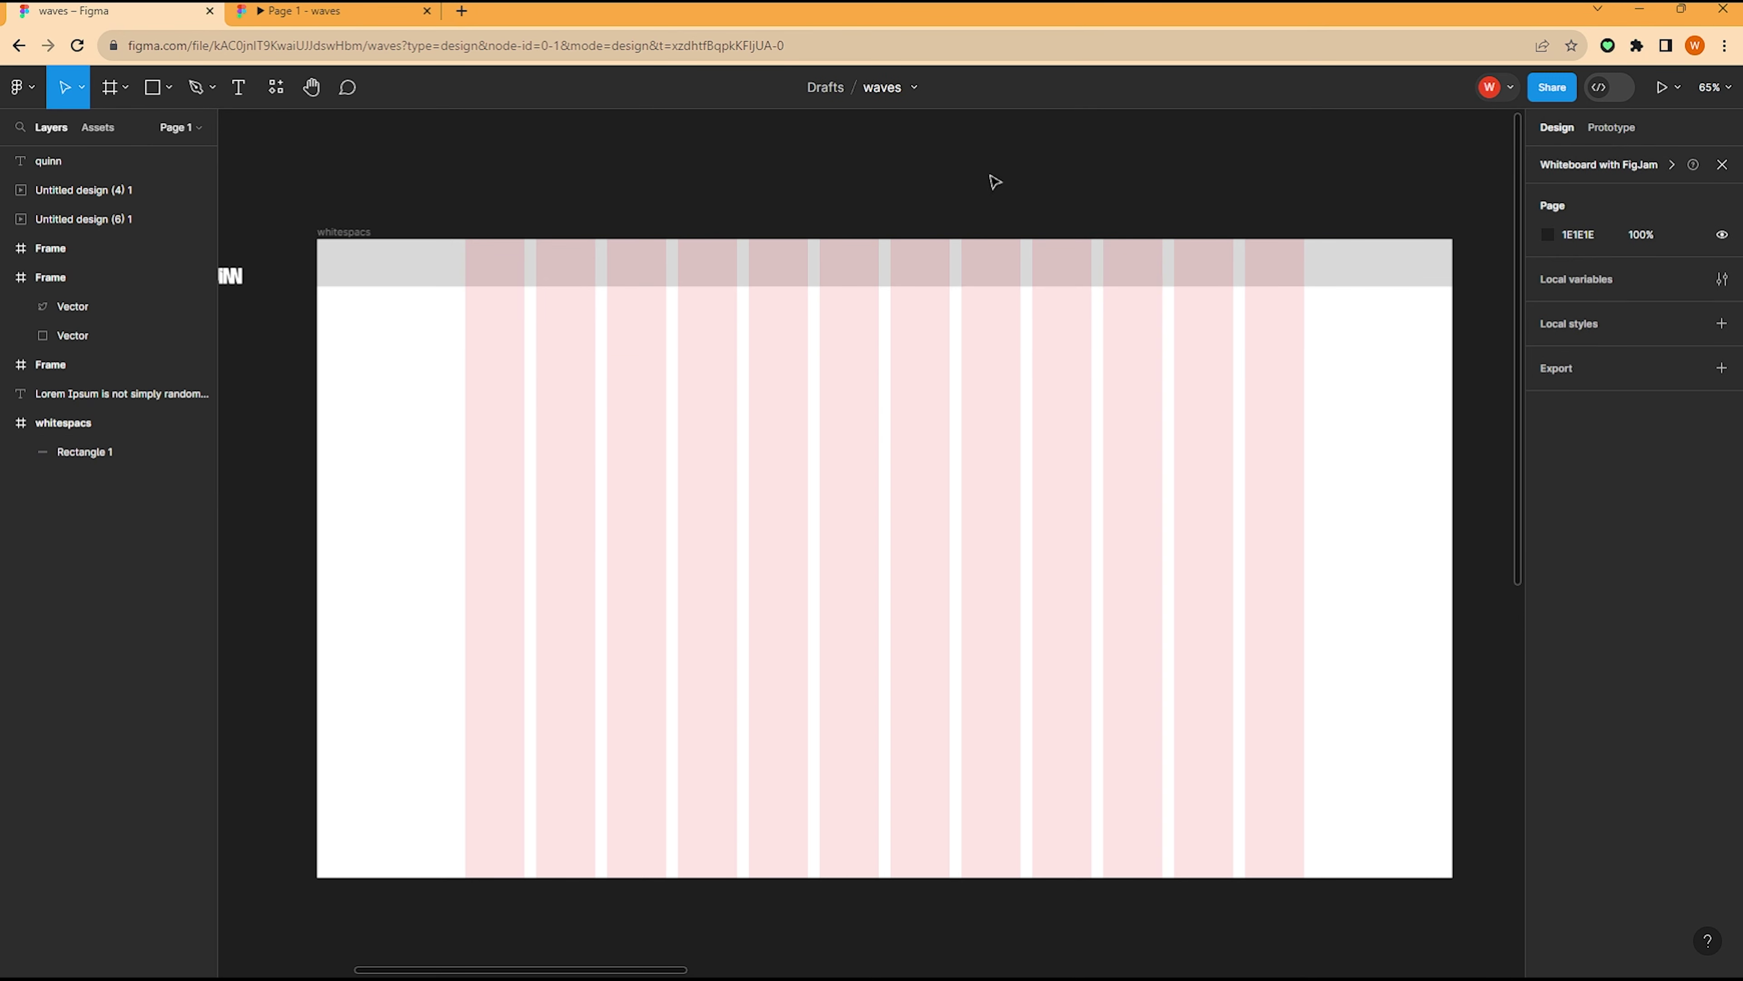
Step: Stretch the header bar's bottom edge down to about 96 px tall
{"action": "left_click", "coordinate": [800, 268]}
{"action": "left_click_drag", "start_coordinate": [790, 287], "coordinate": [1351, 312]}
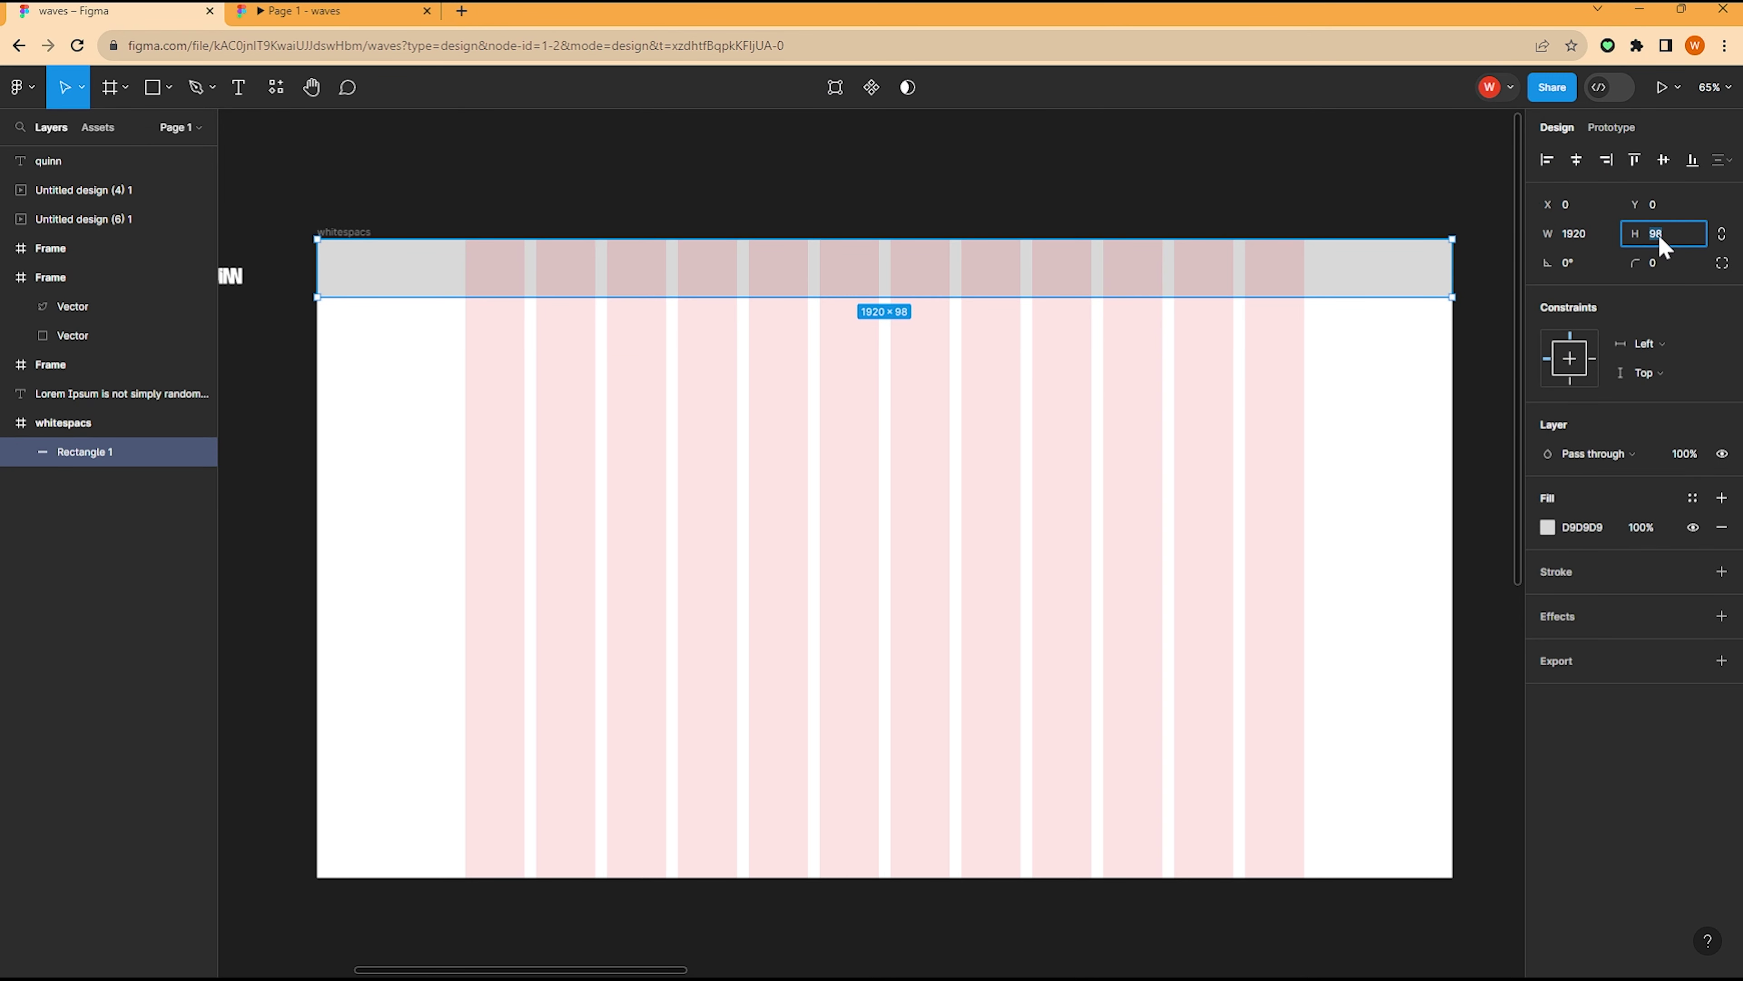
{"action": "key", "text": "Return"}
{"action": "left_click", "coordinate": [958, 171]}
{"action": "scroll", "coordinate": [824, 240], "scroll_direction": "up", "scroll_amount": 1}
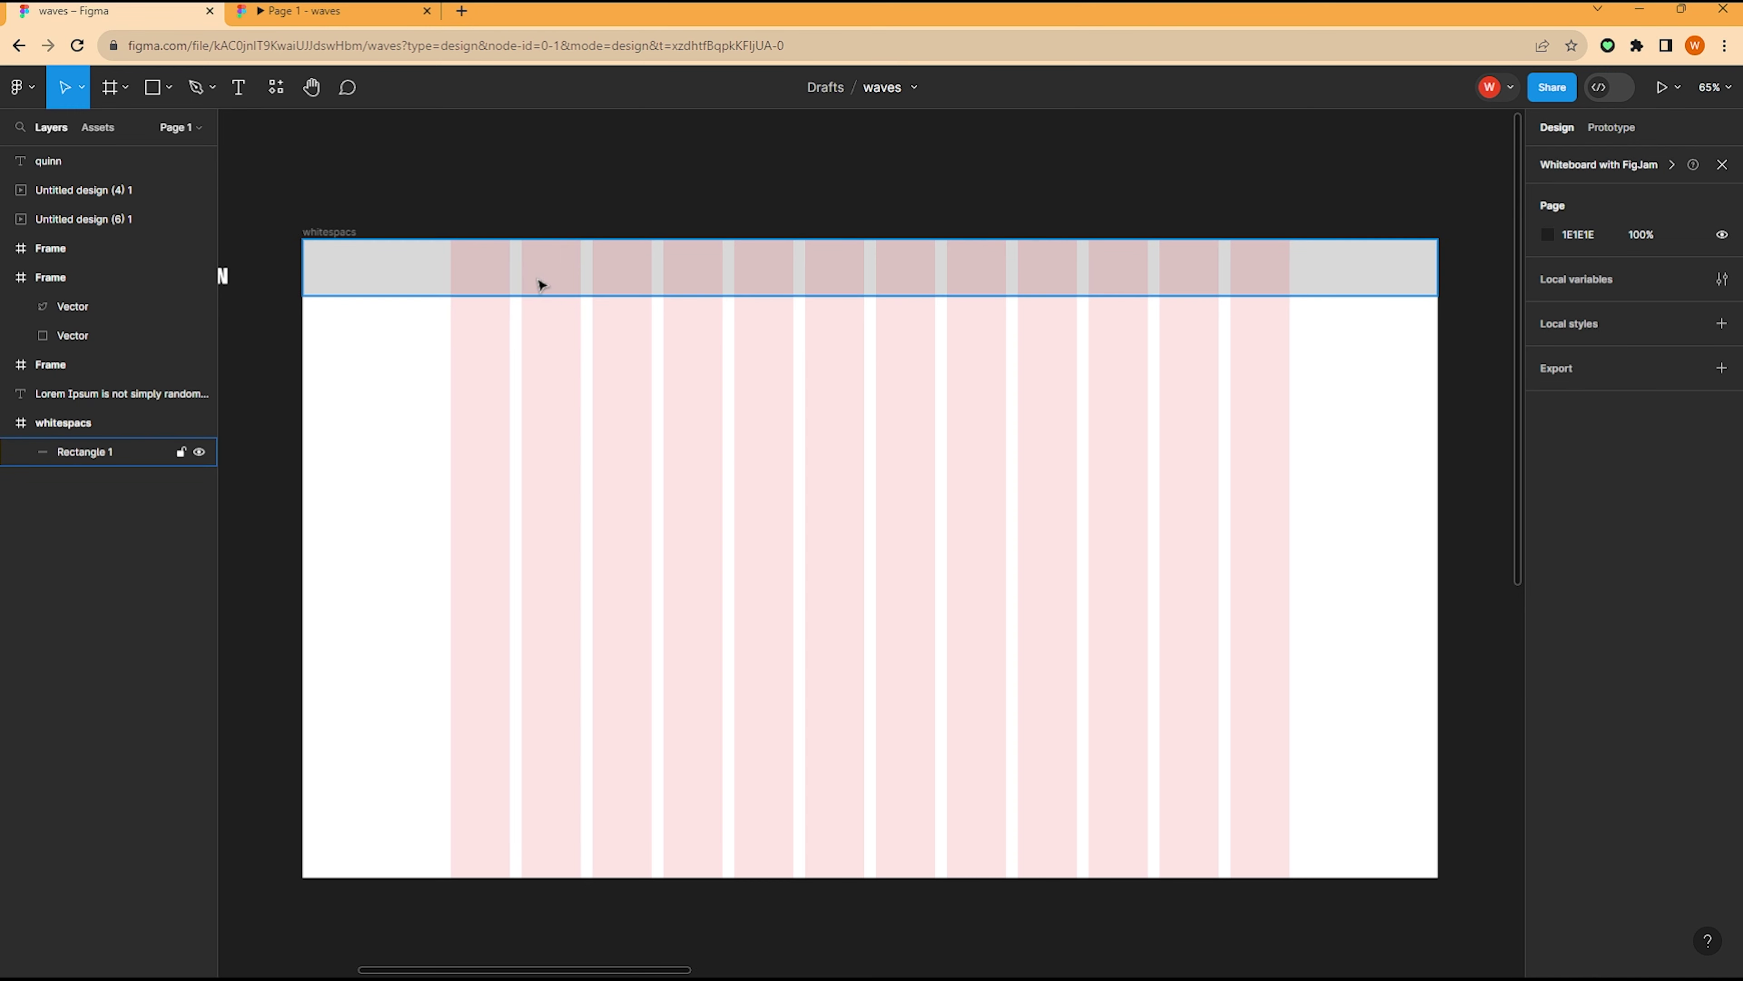
{"action": "scroll", "coordinate": [508, 233], "scroll_direction": "left", "scroll_amount": 1}
Step: Add a WAVES text layer in Archivo Narrow Bold Italic
{"action": "key", "text": "t"}
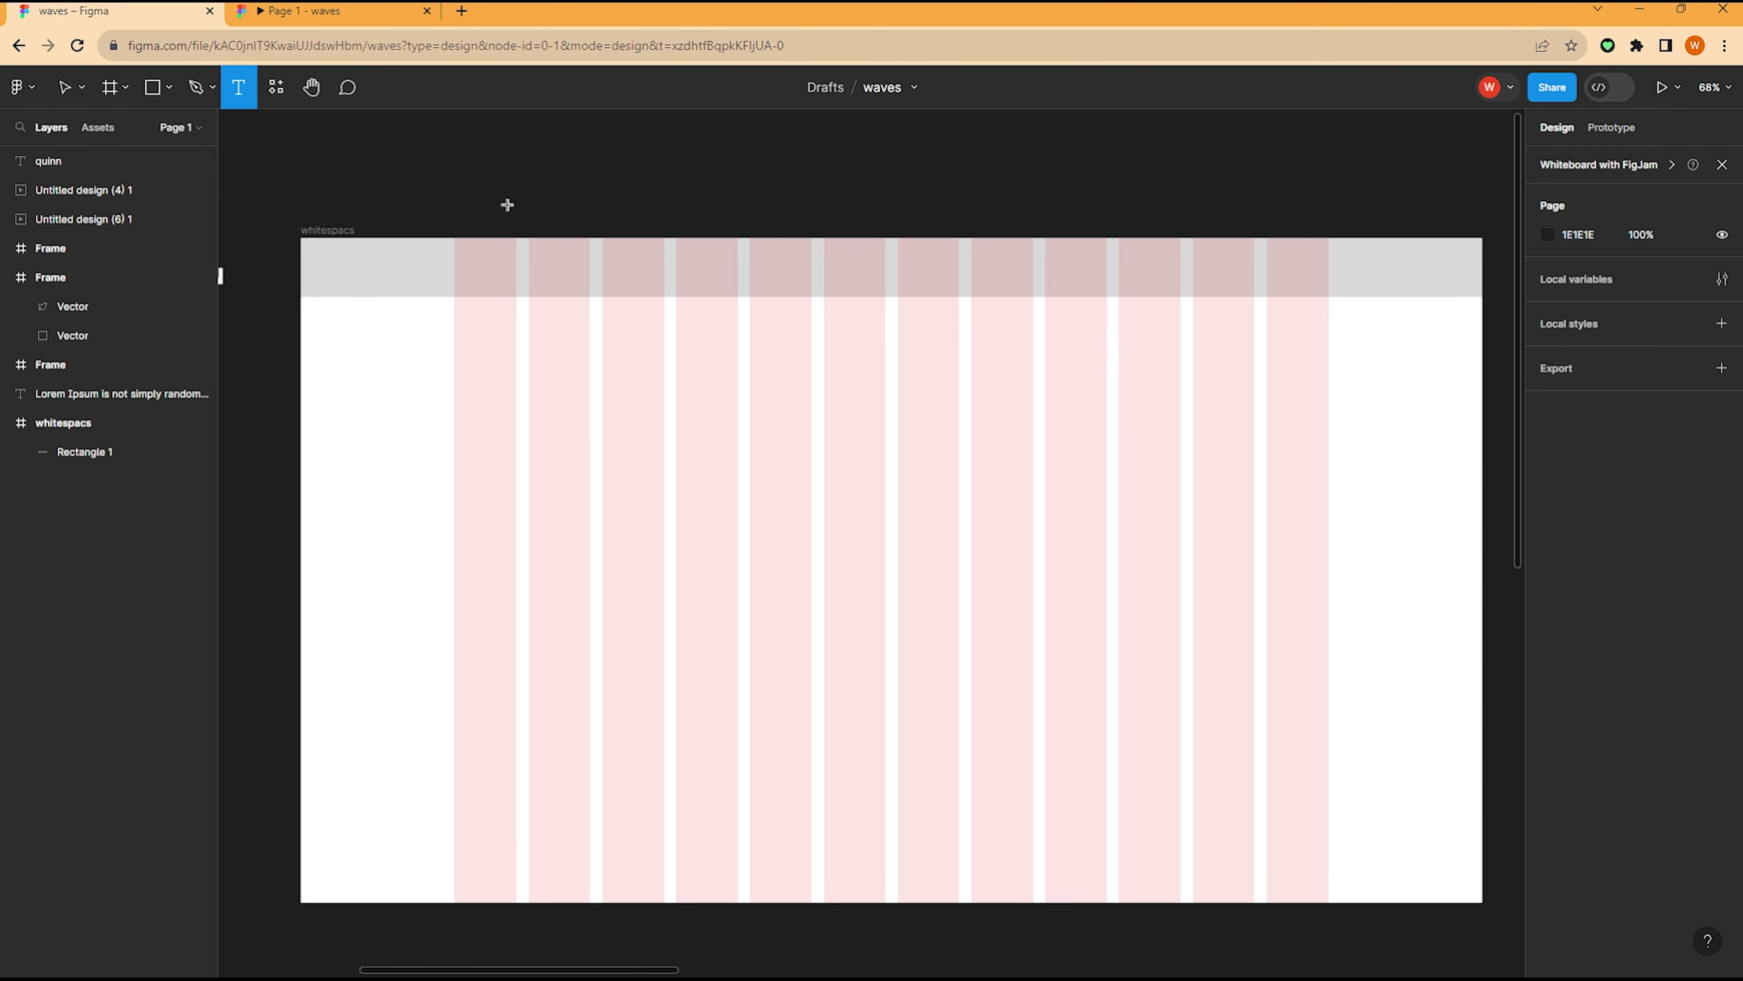
{"action": "left_click", "coordinate": [469, 338]}
{"action": "type", "text": "WAVES"}
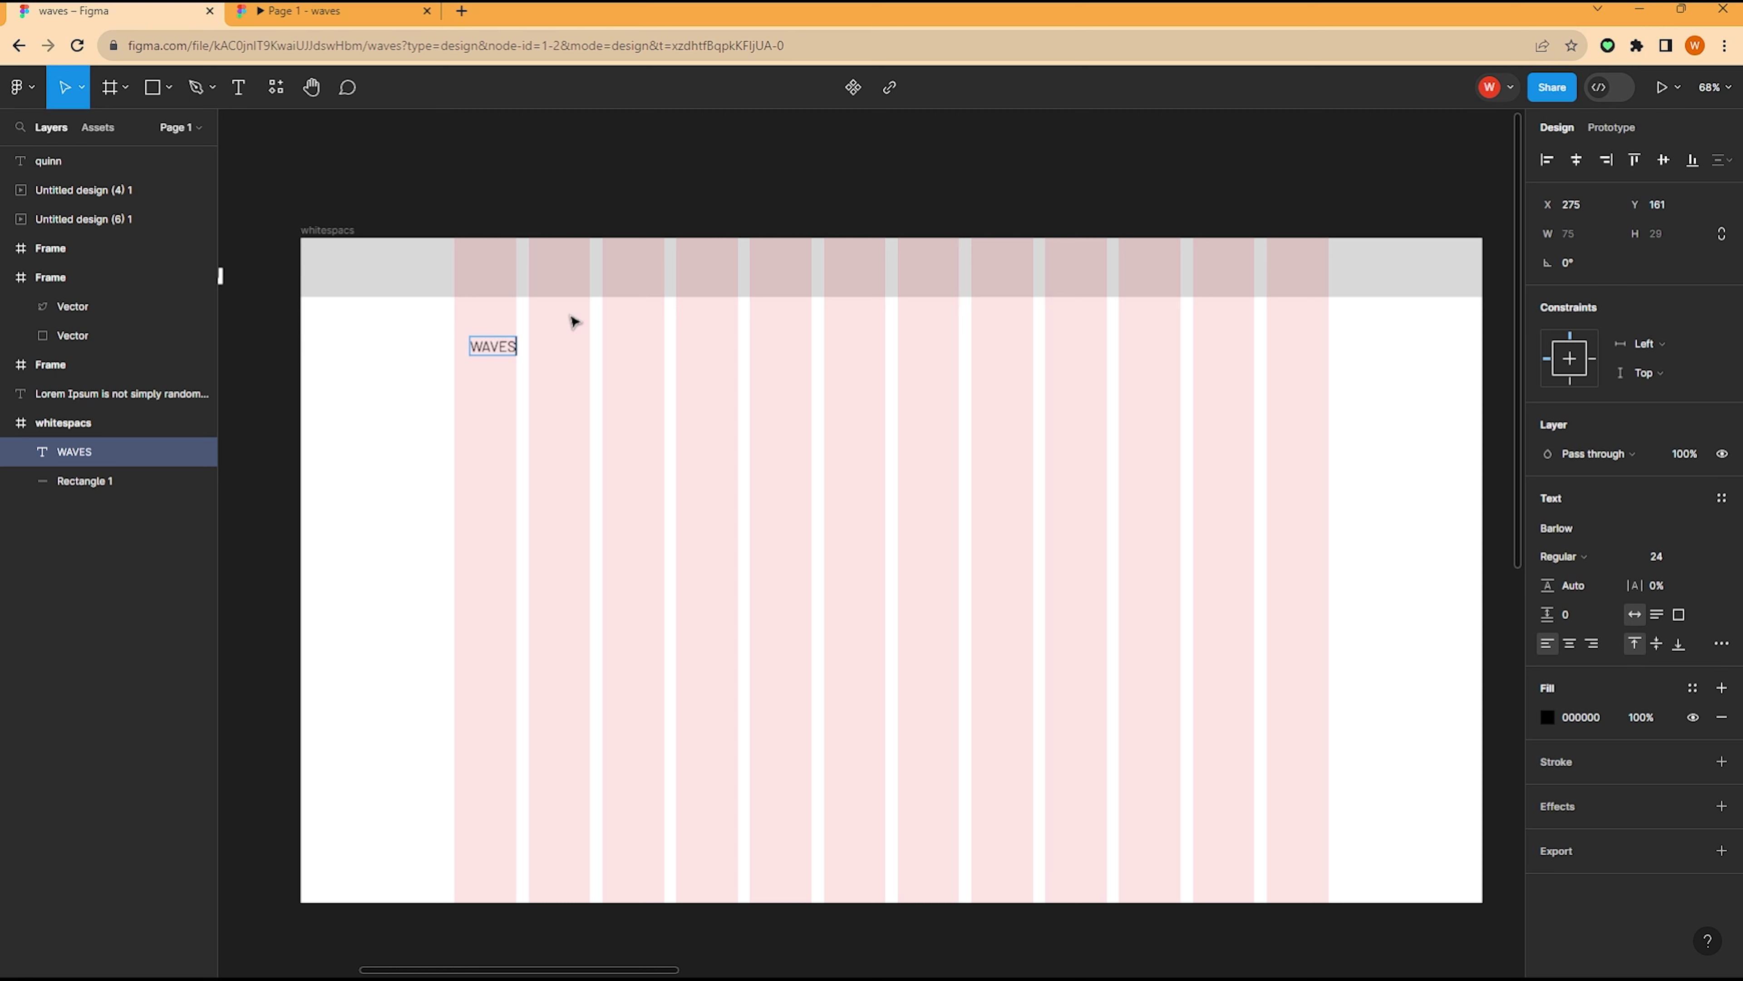
{"action": "left_click", "coordinate": [1553, 528]}
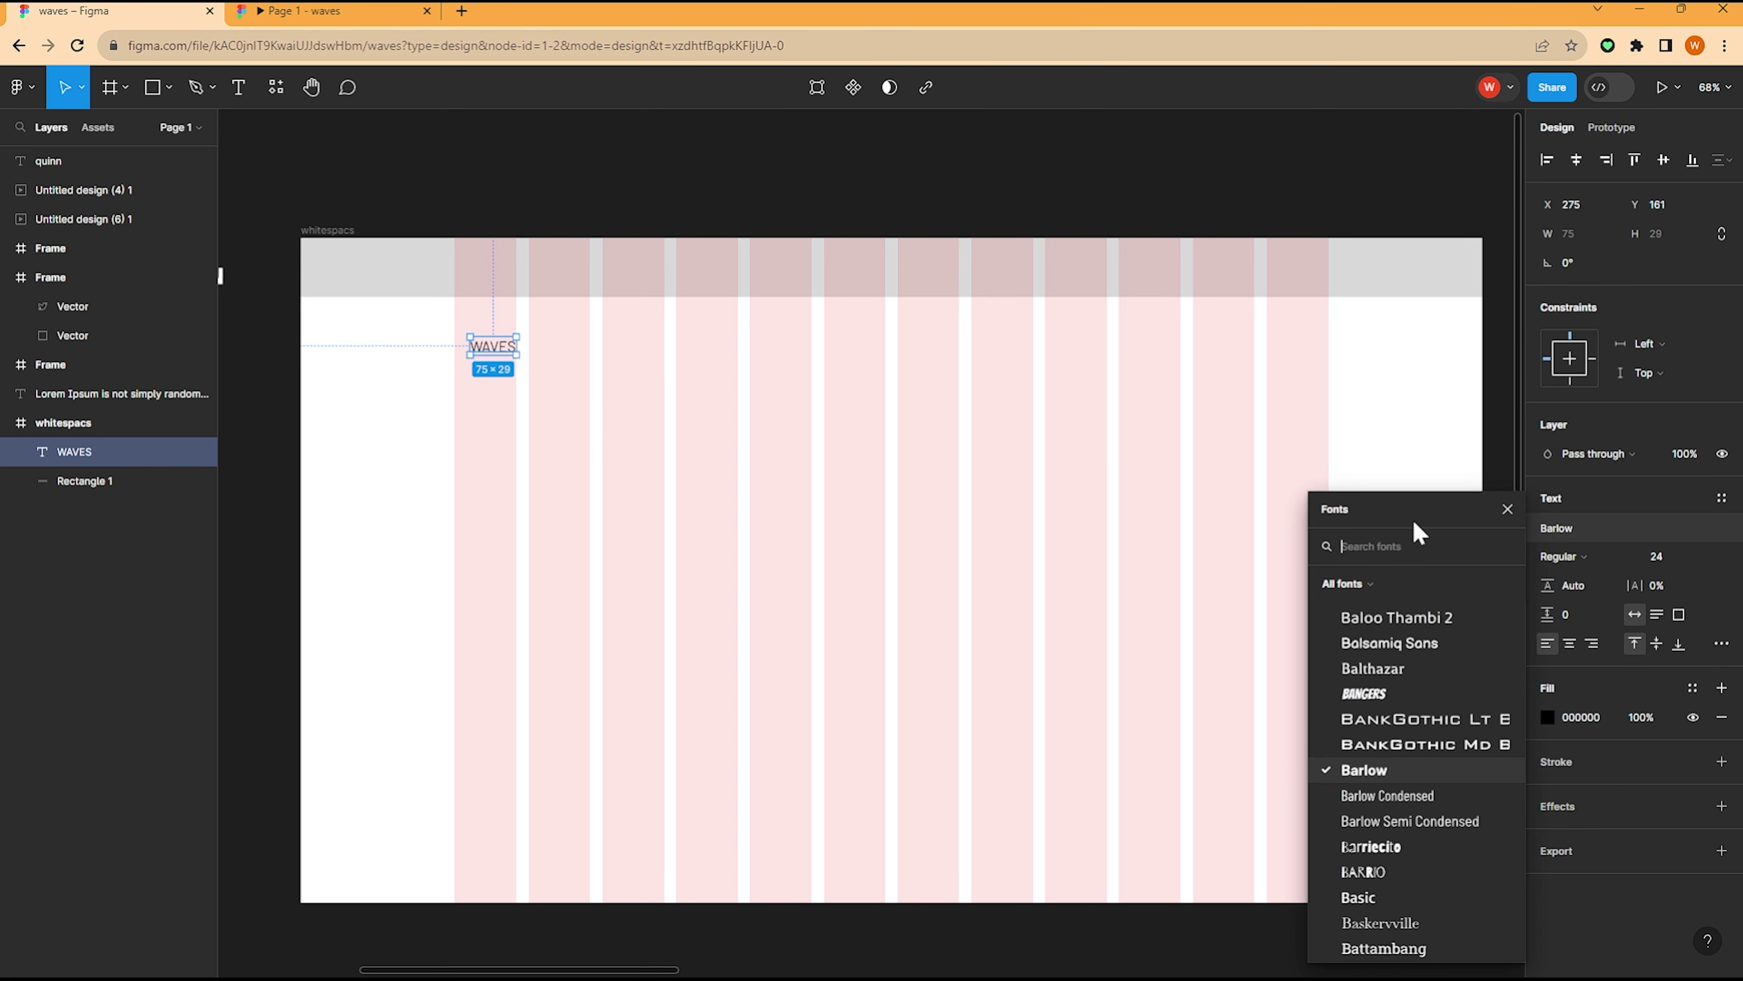
{"action": "type", "text": "arch"}
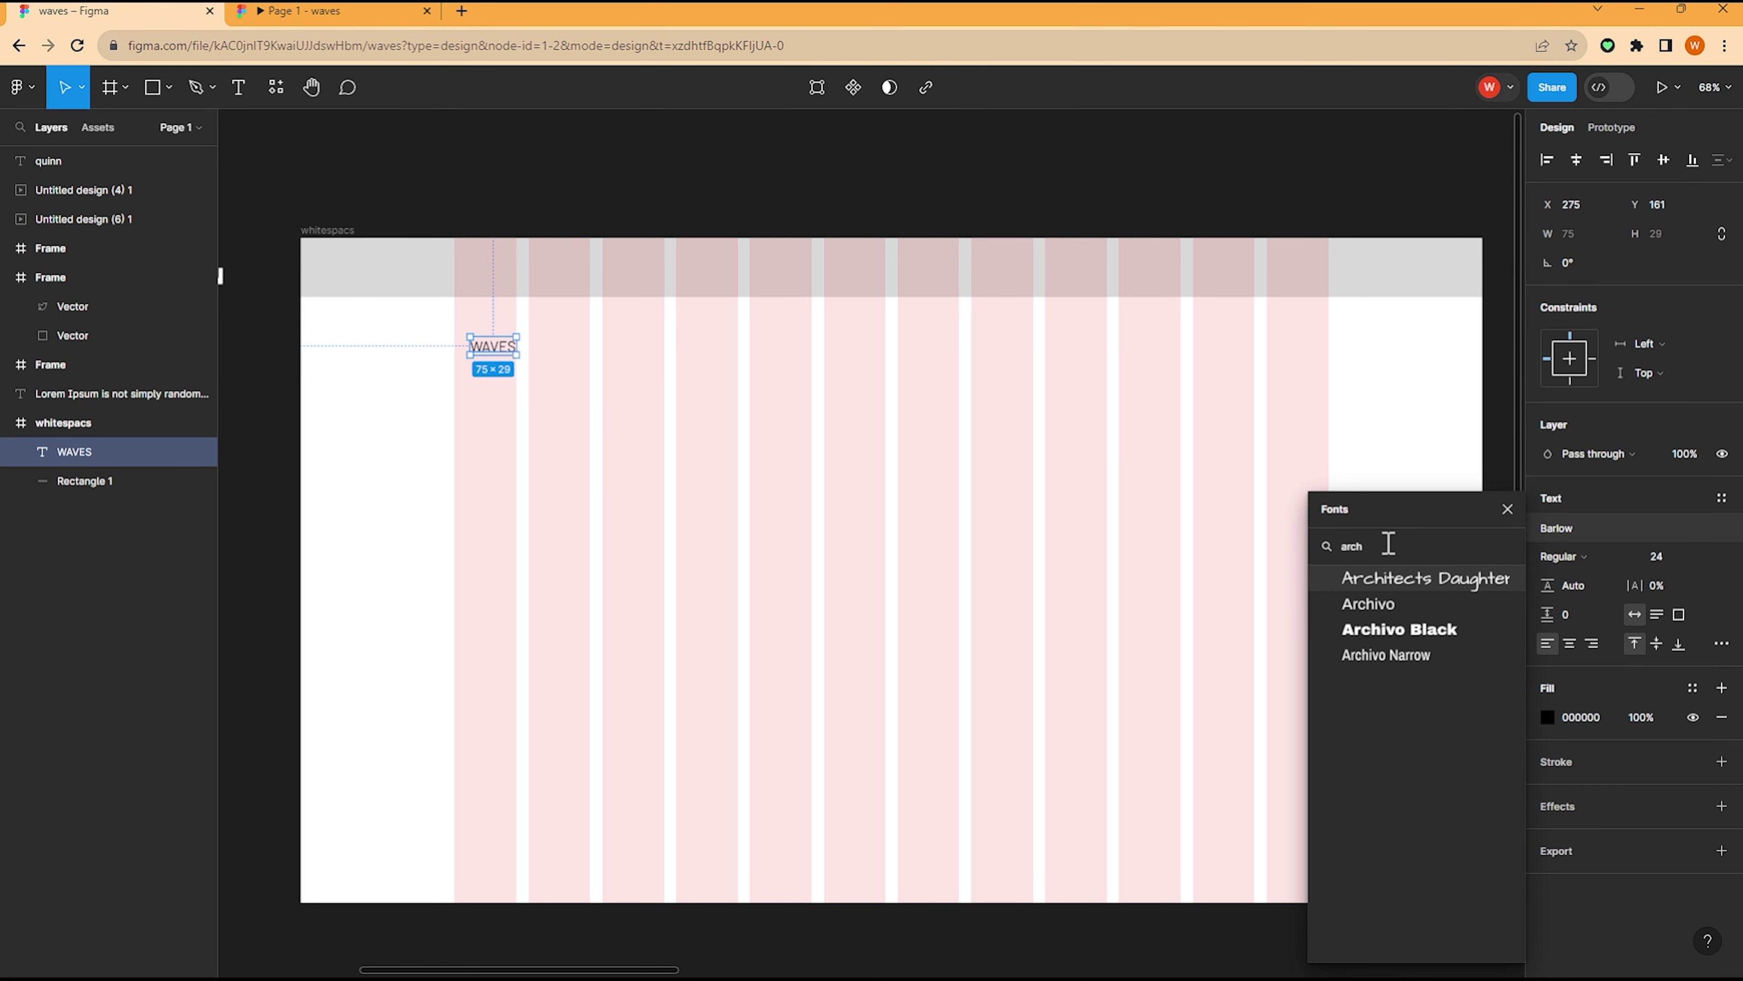
{"action": "left_click", "coordinate": [1400, 655]}
{"action": "left_click", "coordinate": [1598, 560]}
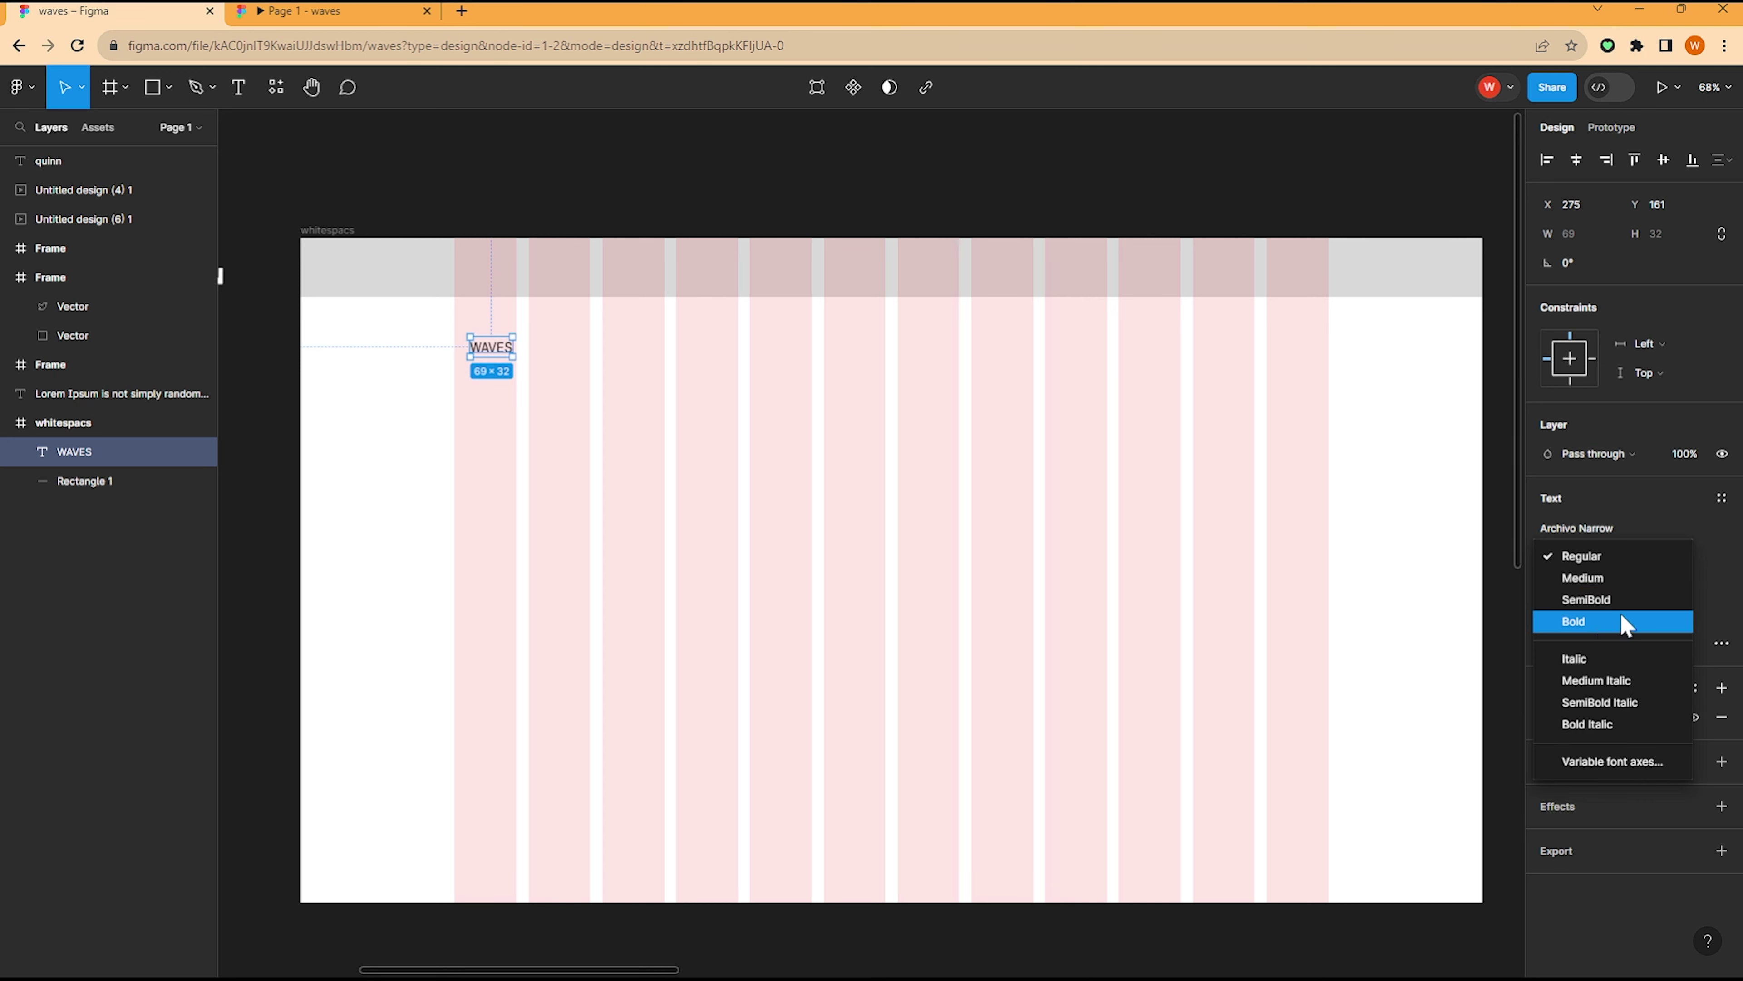
{"action": "left_click", "coordinate": [1572, 619]}
{"action": "left_click", "coordinate": [1571, 561]}
{"action": "left_click", "coordinate": [1578, 658]}
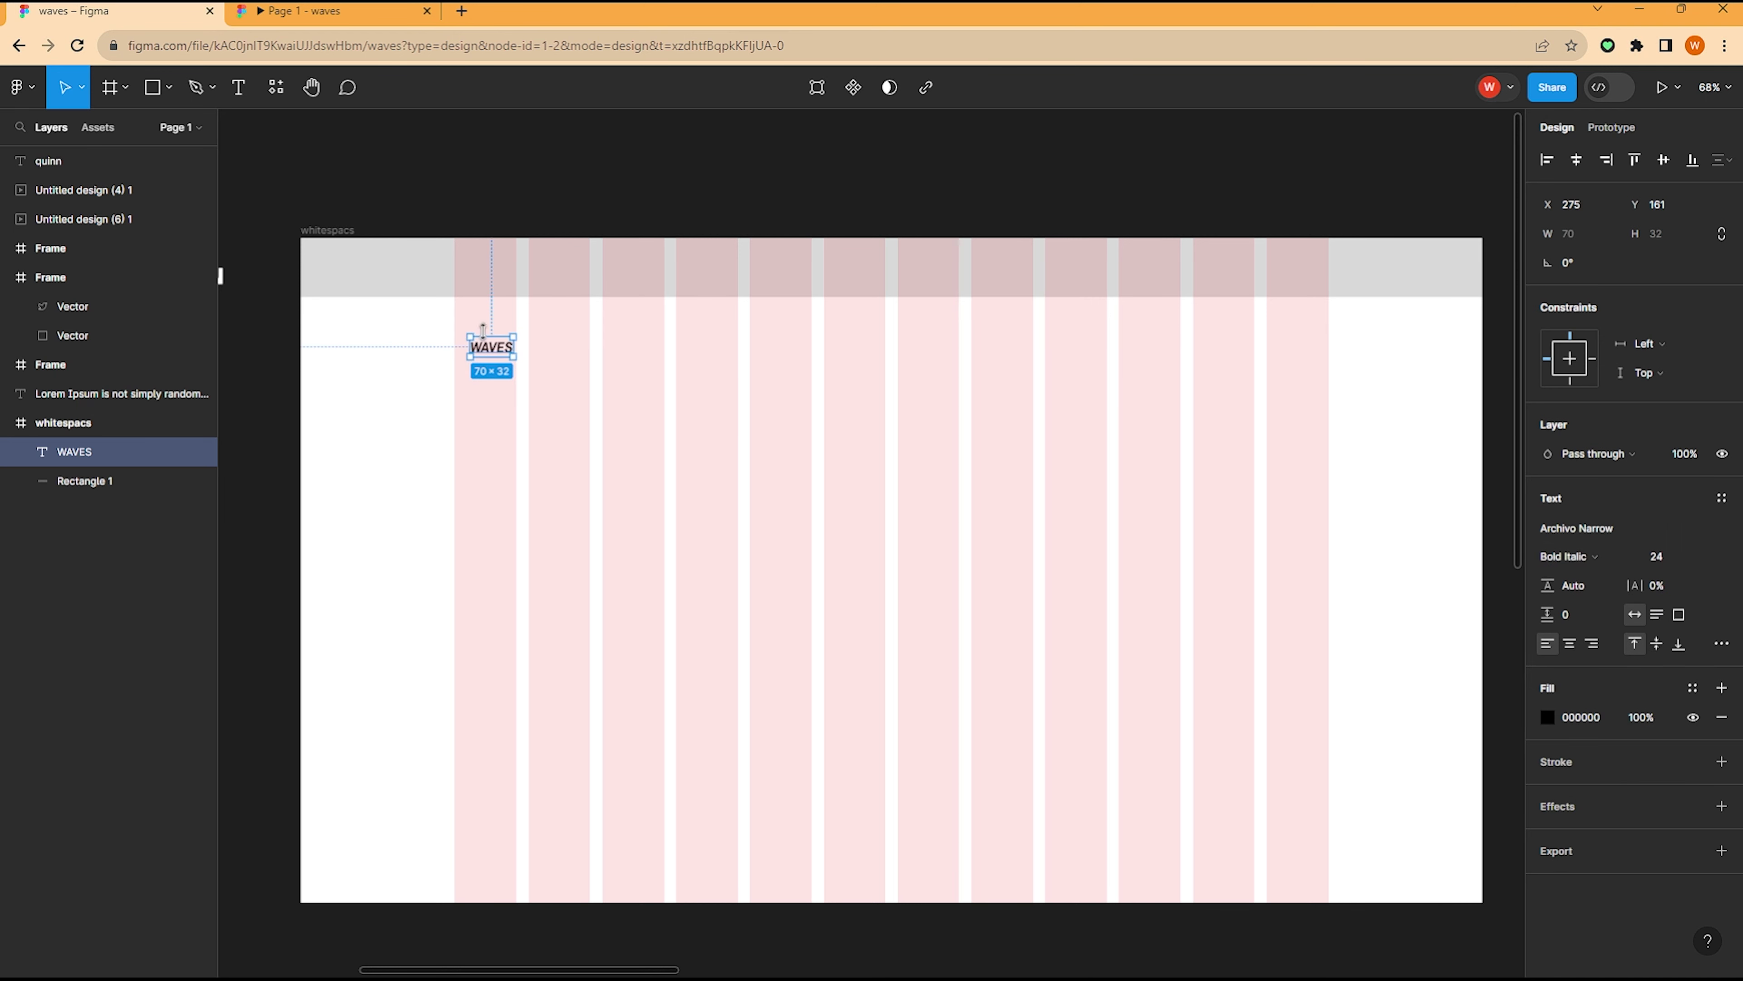
Step: Move the WAVES logo into the left of the header bar at size 32
{"action": "left_click_drag", "start_coordinate": [495, 348], "coordinate": [489, 276]}
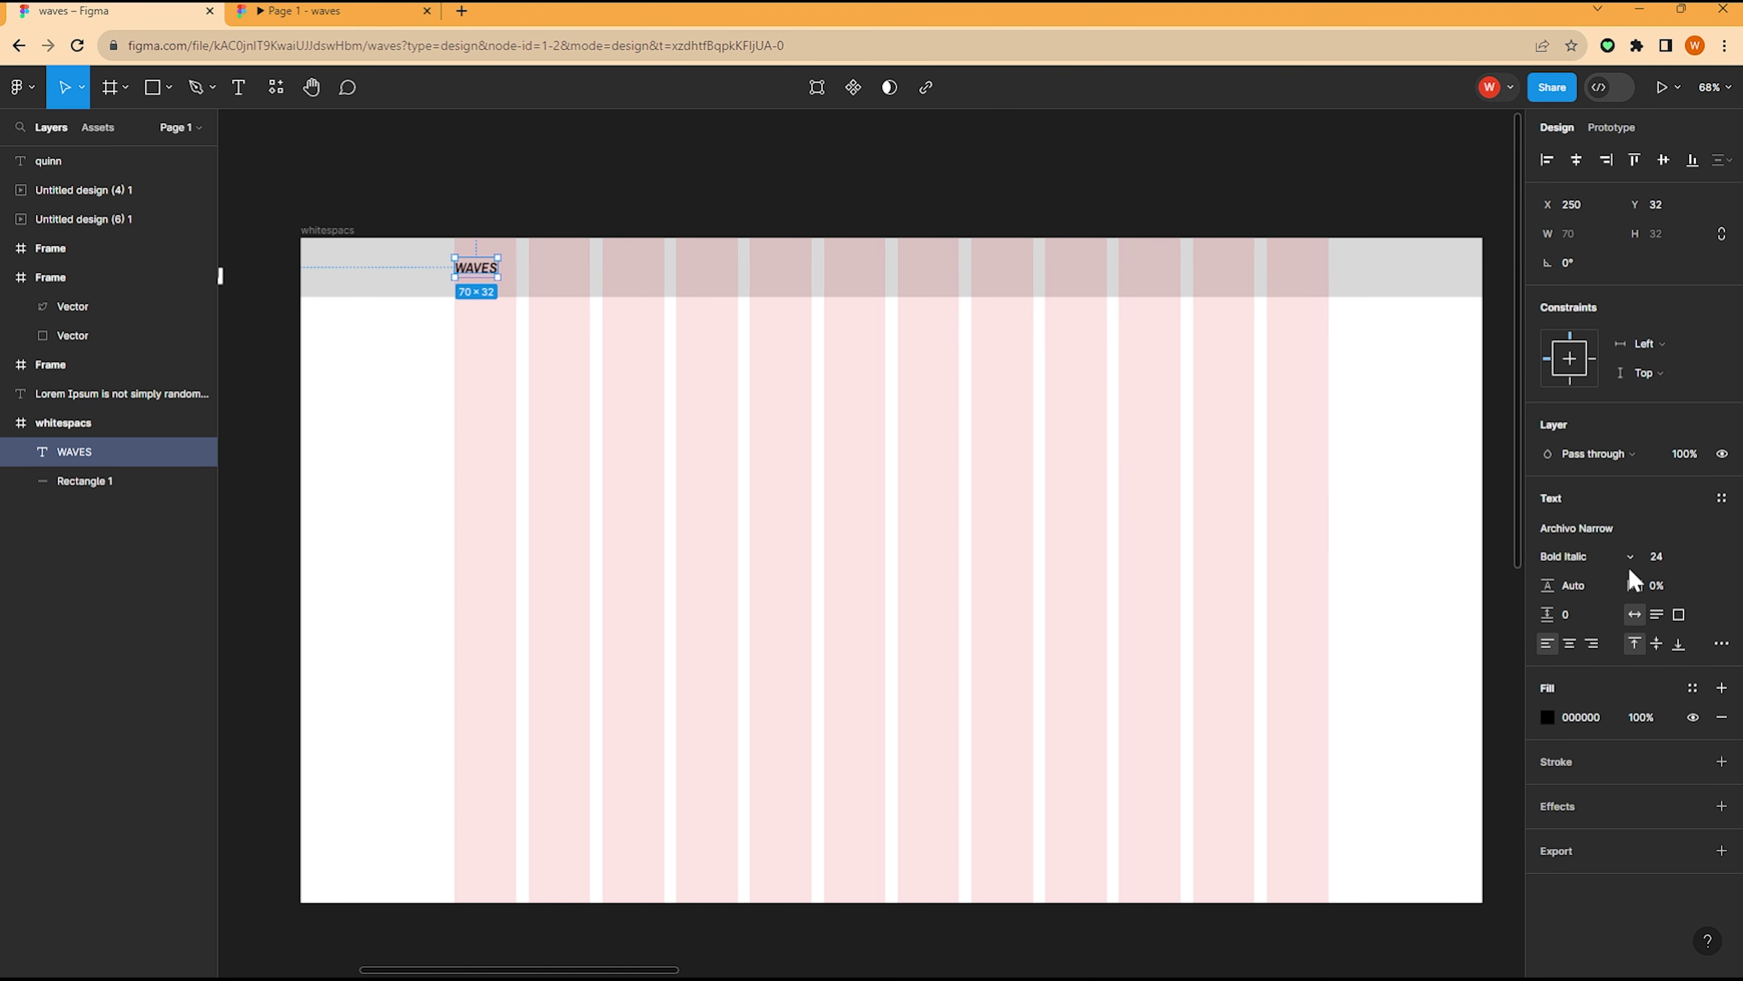
{"action": "left_click", "coordinate": [1700, 556]}
{"action": "scroll", "coordinate": [489, 268], "scroll_direction": "up", "scroll_amount": 5}
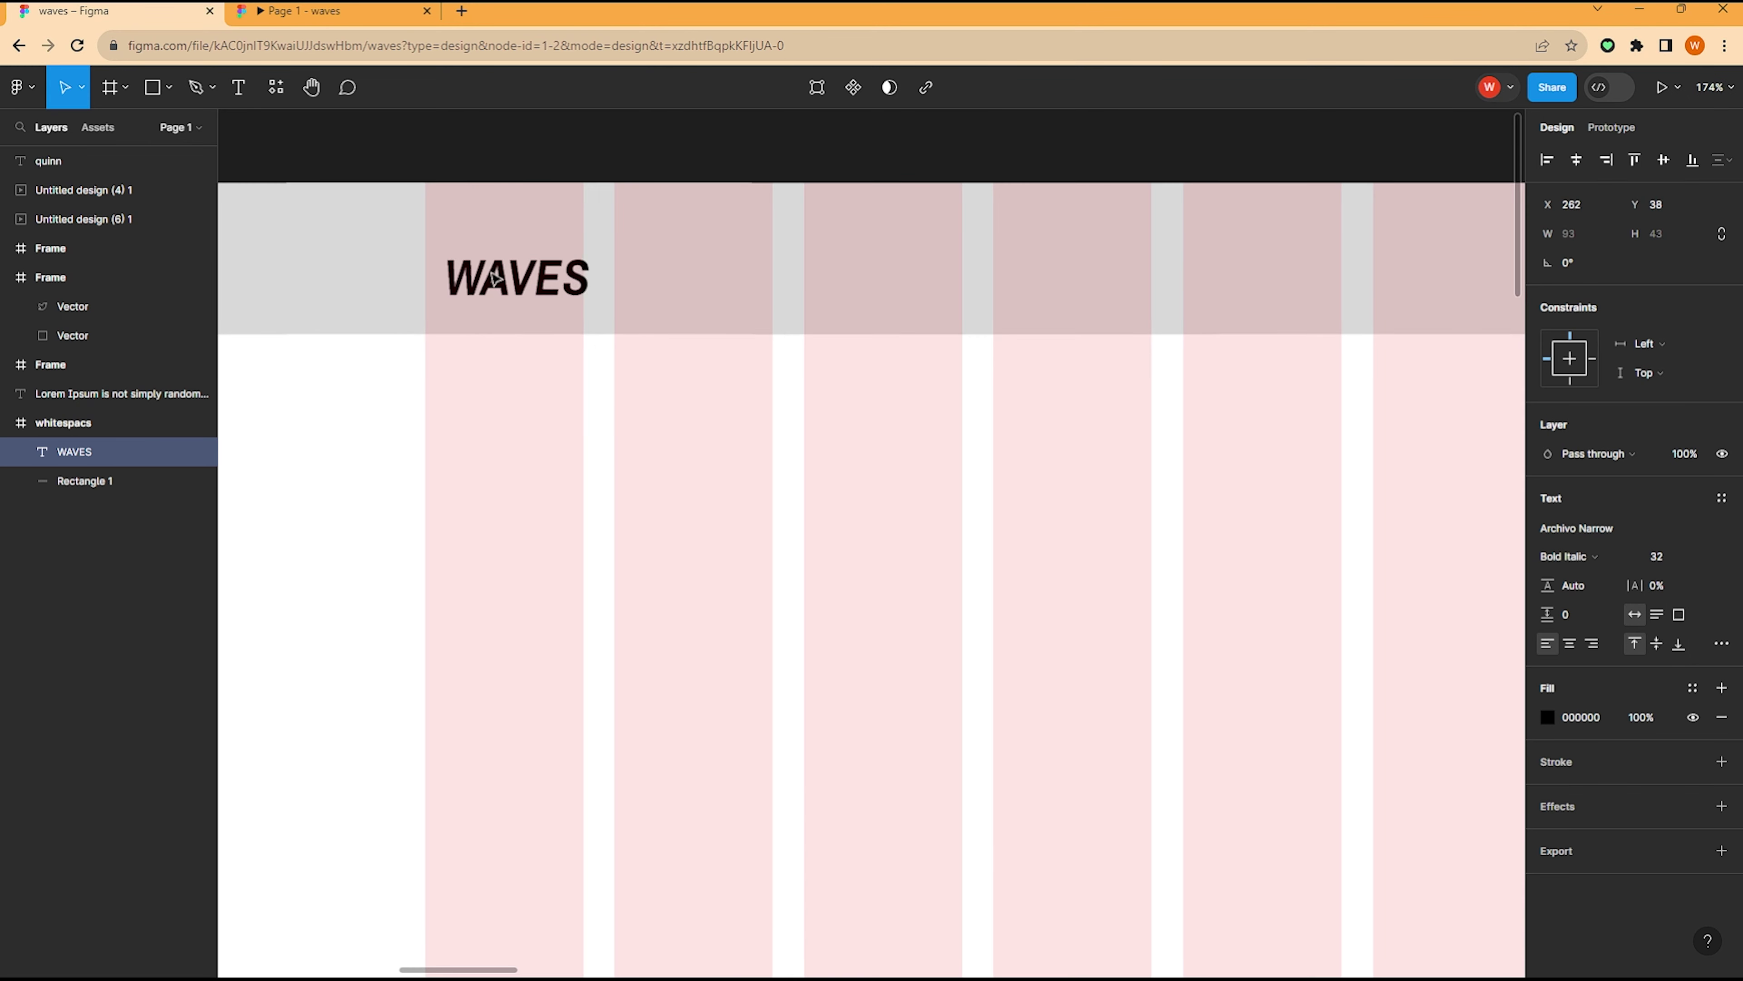
{"action": "left_click", "coordinate": [556, 441]}
{"action": "scroll", "coordinate": [573, 285], "scroll_direction": "down", "scroll_amount": 5}
{"action": "scroll", "coordinate": [574, 285], "scroll_direction": "right", "scroll_amount": 3}
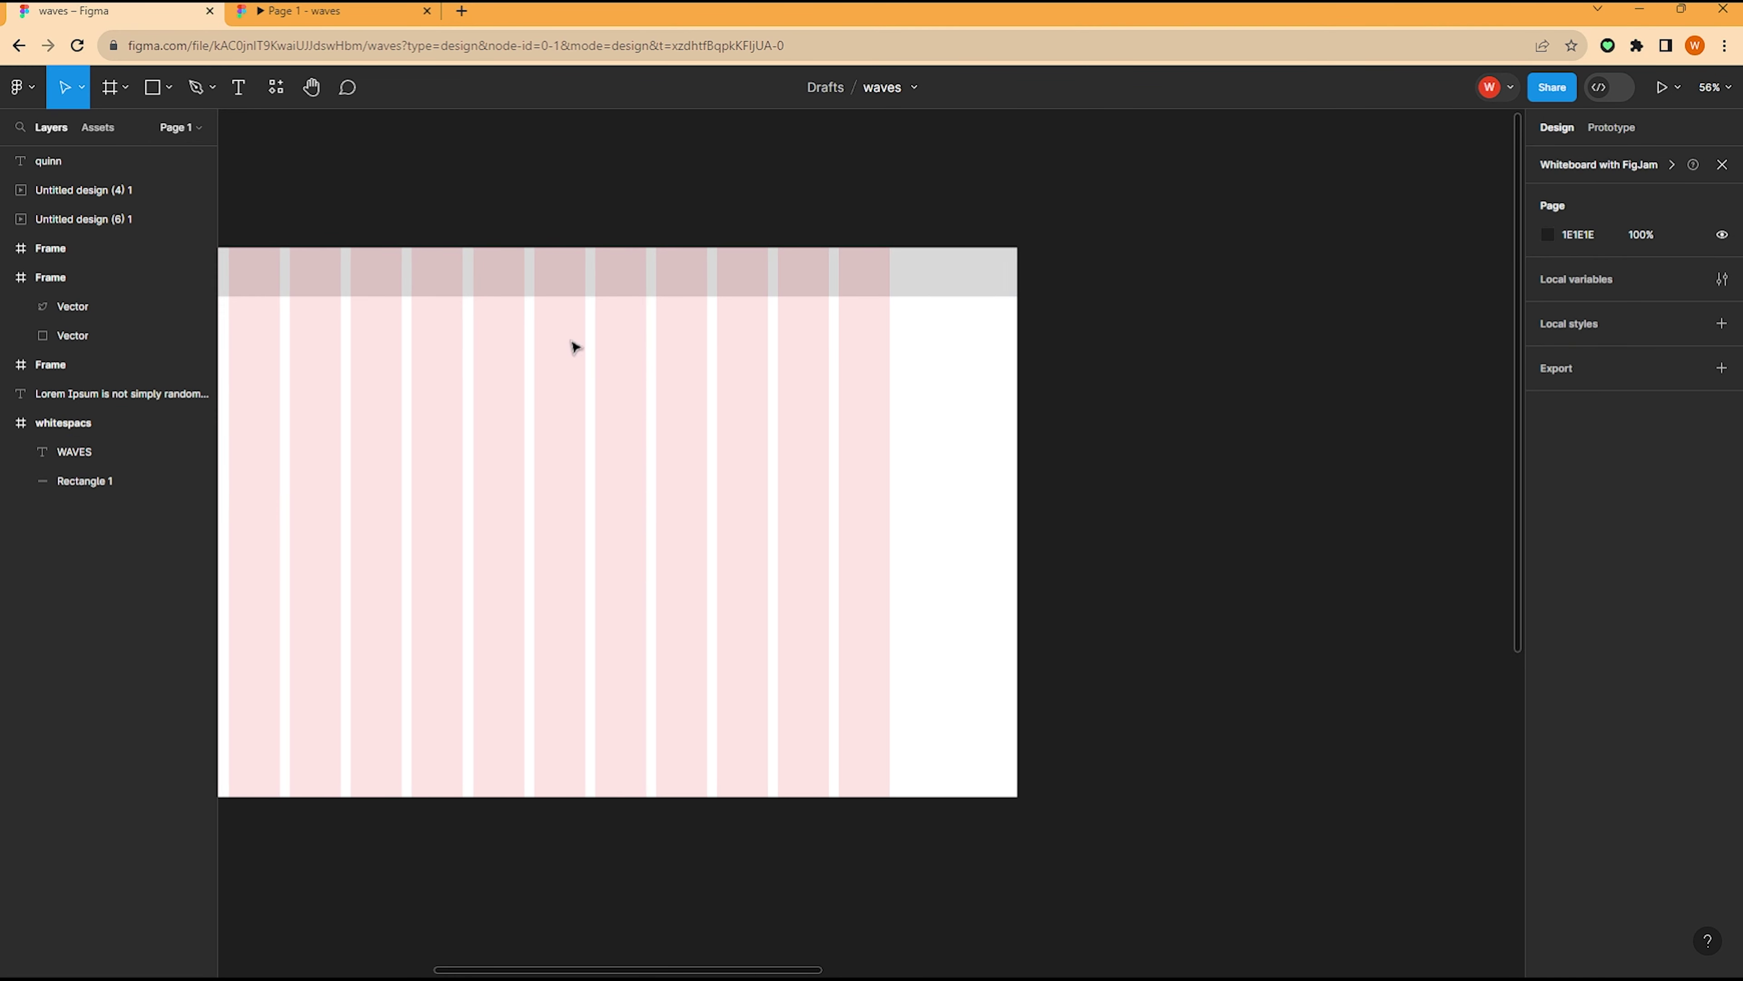
{"action": "scroll", "coordinate": [590, 378], "scroll_direction": "up", "scroll_amount": 1}
Step: Add a bold HOME link at size 24 in the header, aligned with WAVES
{"action": "key", "text": "t"}
{"action": "left_click", "coordinate": [657, 394]}
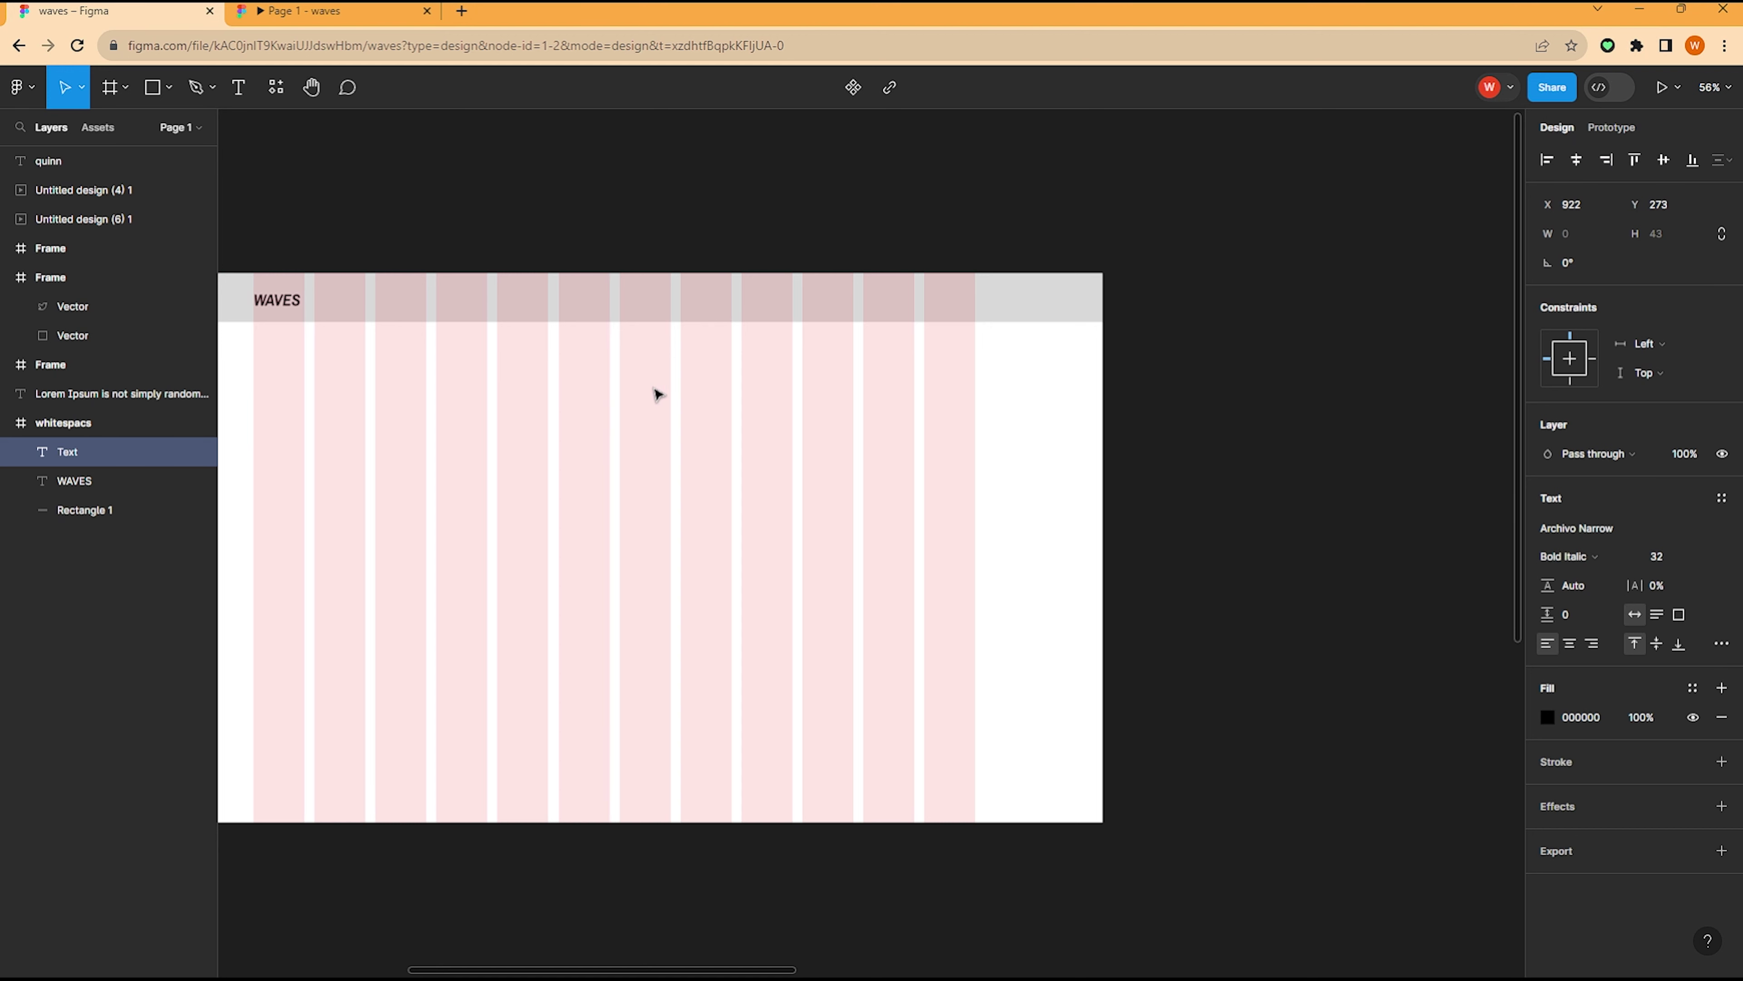
{"action": "type", "text": "HOME"}
{"action": "key", "text": "Escape"}
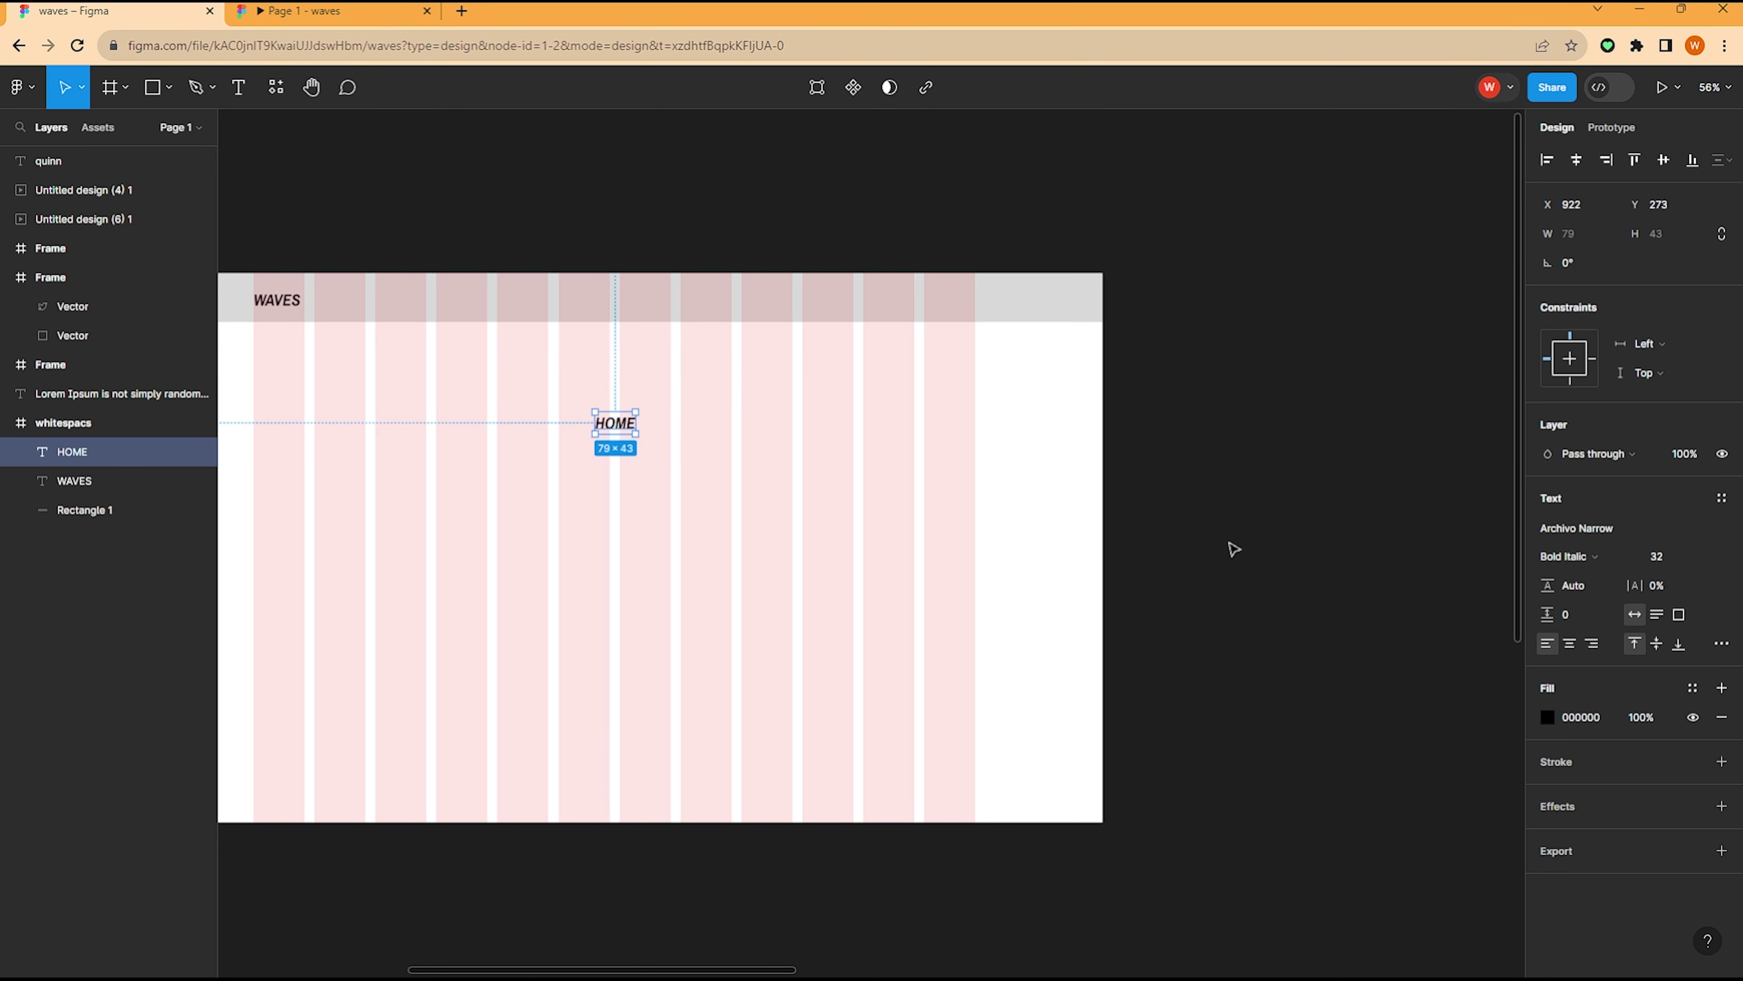
{"action": "left_click", "coordinate": [1582, 556]}
{"action": "left_click", "coordinate": [1621, 455]}
{"action": "scroll", "coordinate": [595, 363], "scroll_direction": "up", "scroll_amount": 1}
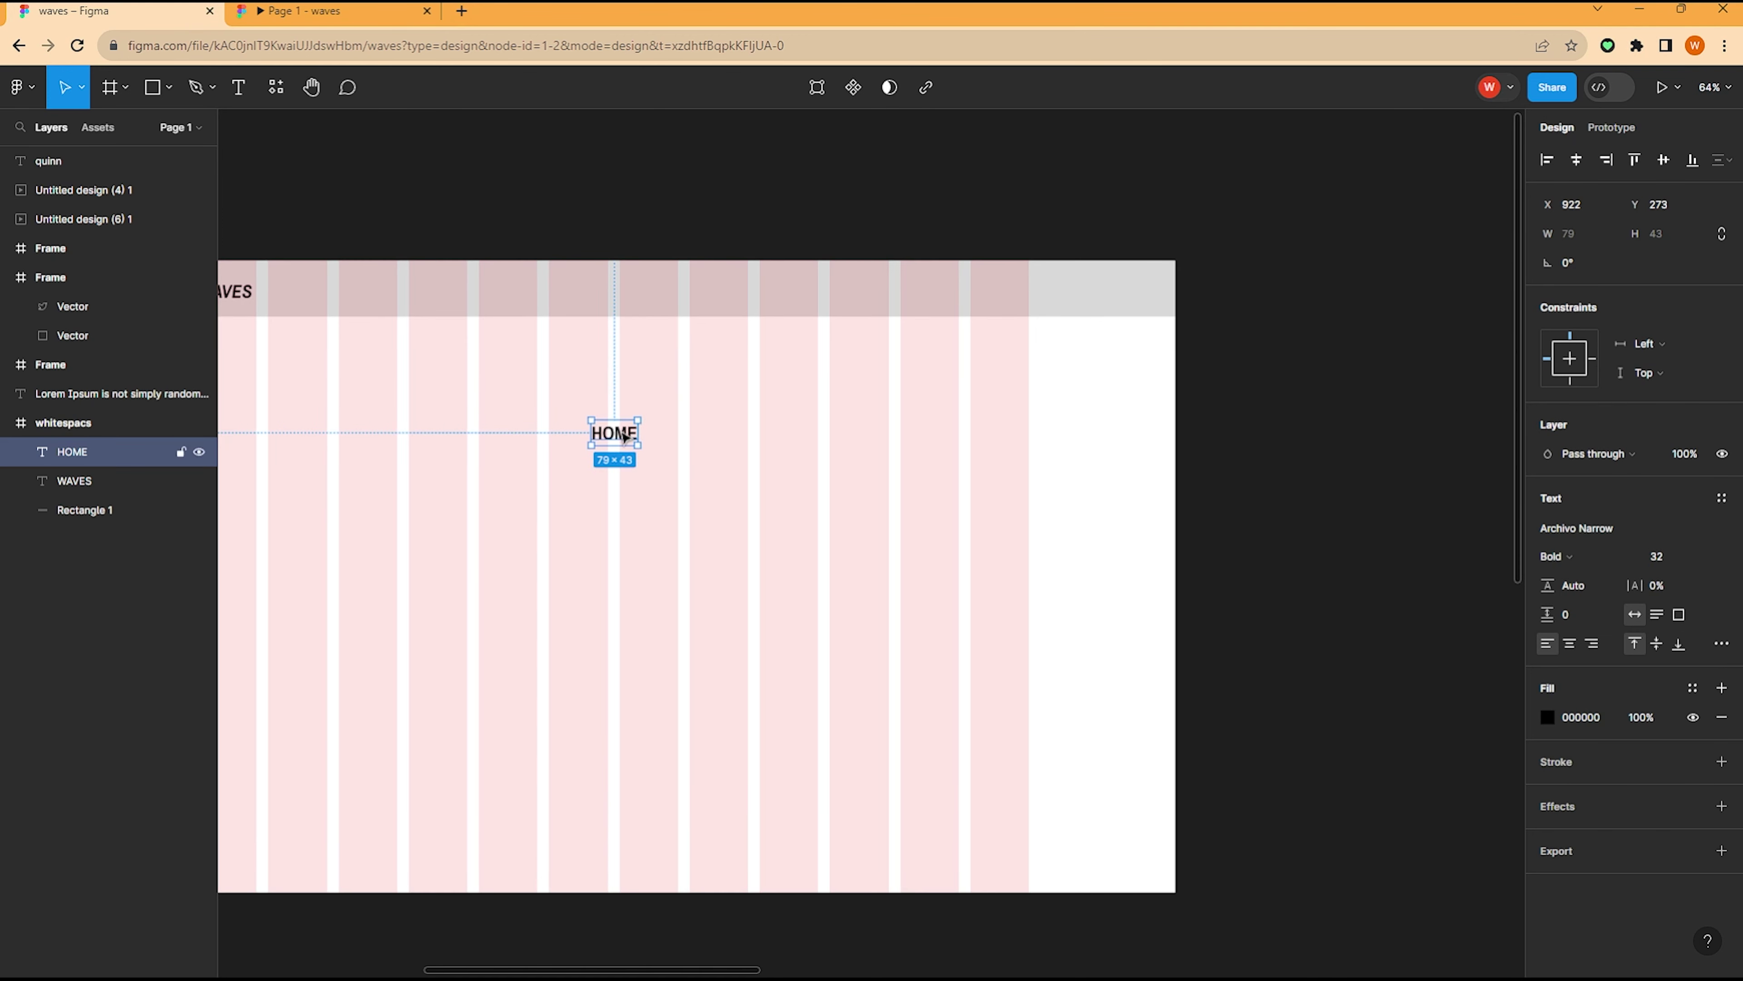
{"action": "left_click_drag", "start_coordinate": [611, 425], "coordinate": [653, 299]}
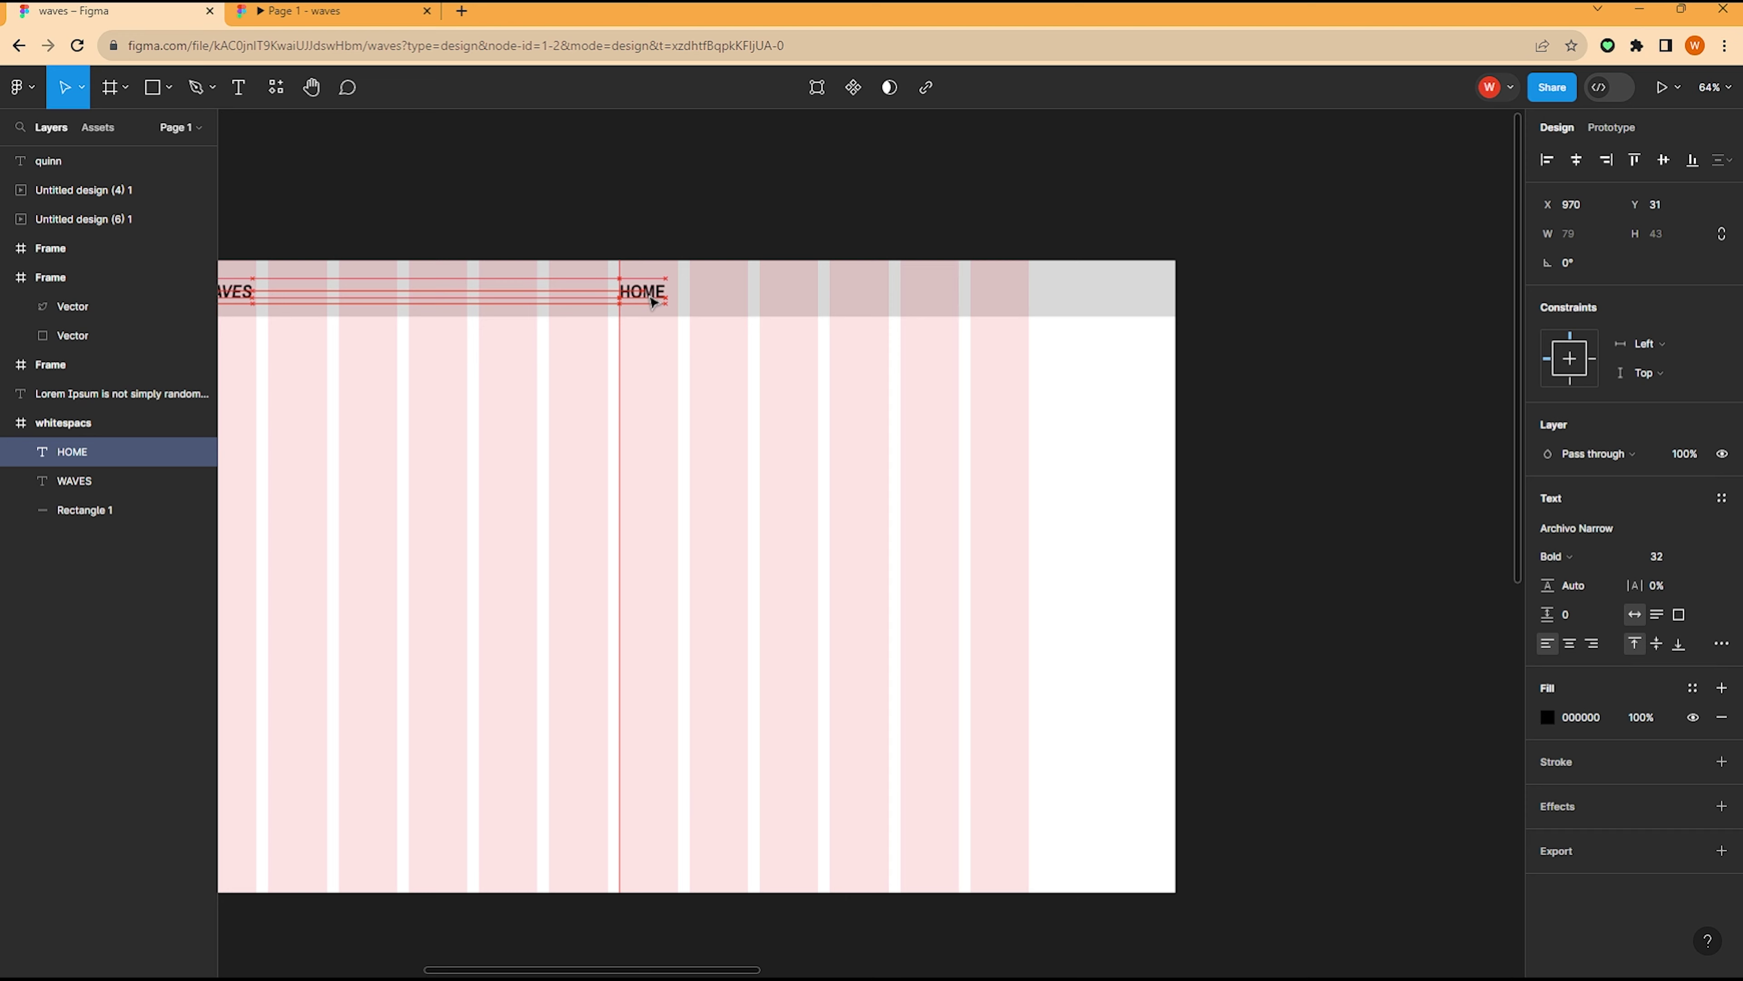
{"action": "left_click", "coordinate": [1701, 556]}
{"action": "left_click", "coordinate": [1701, 549]}
{"action": "scroll", "coordinate": [630, 296], "scroll_direction": "left", "scroll_amount": 1}
{"action": "scroll", "coordinate": [716, 296], "scroll_direction": "up", "scroll_amount": 1}
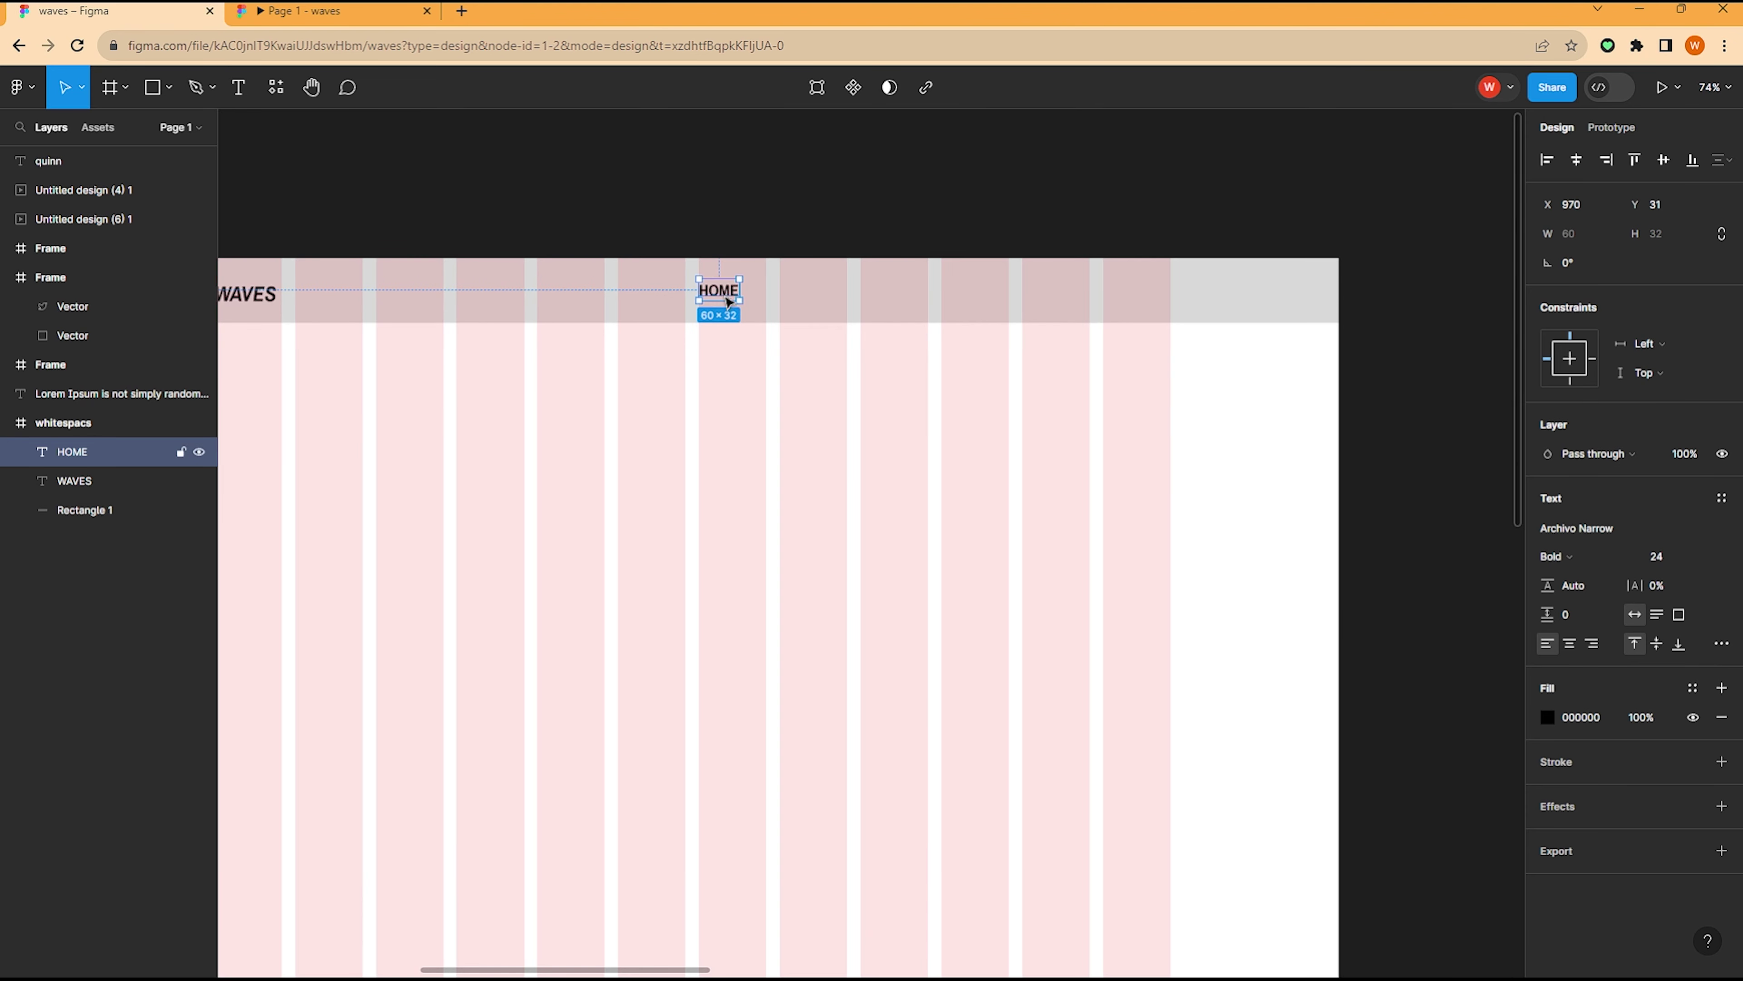
{"action": "left_click_drag", "start_coordinate": [720, 295], "coordinate": [778, 295]}
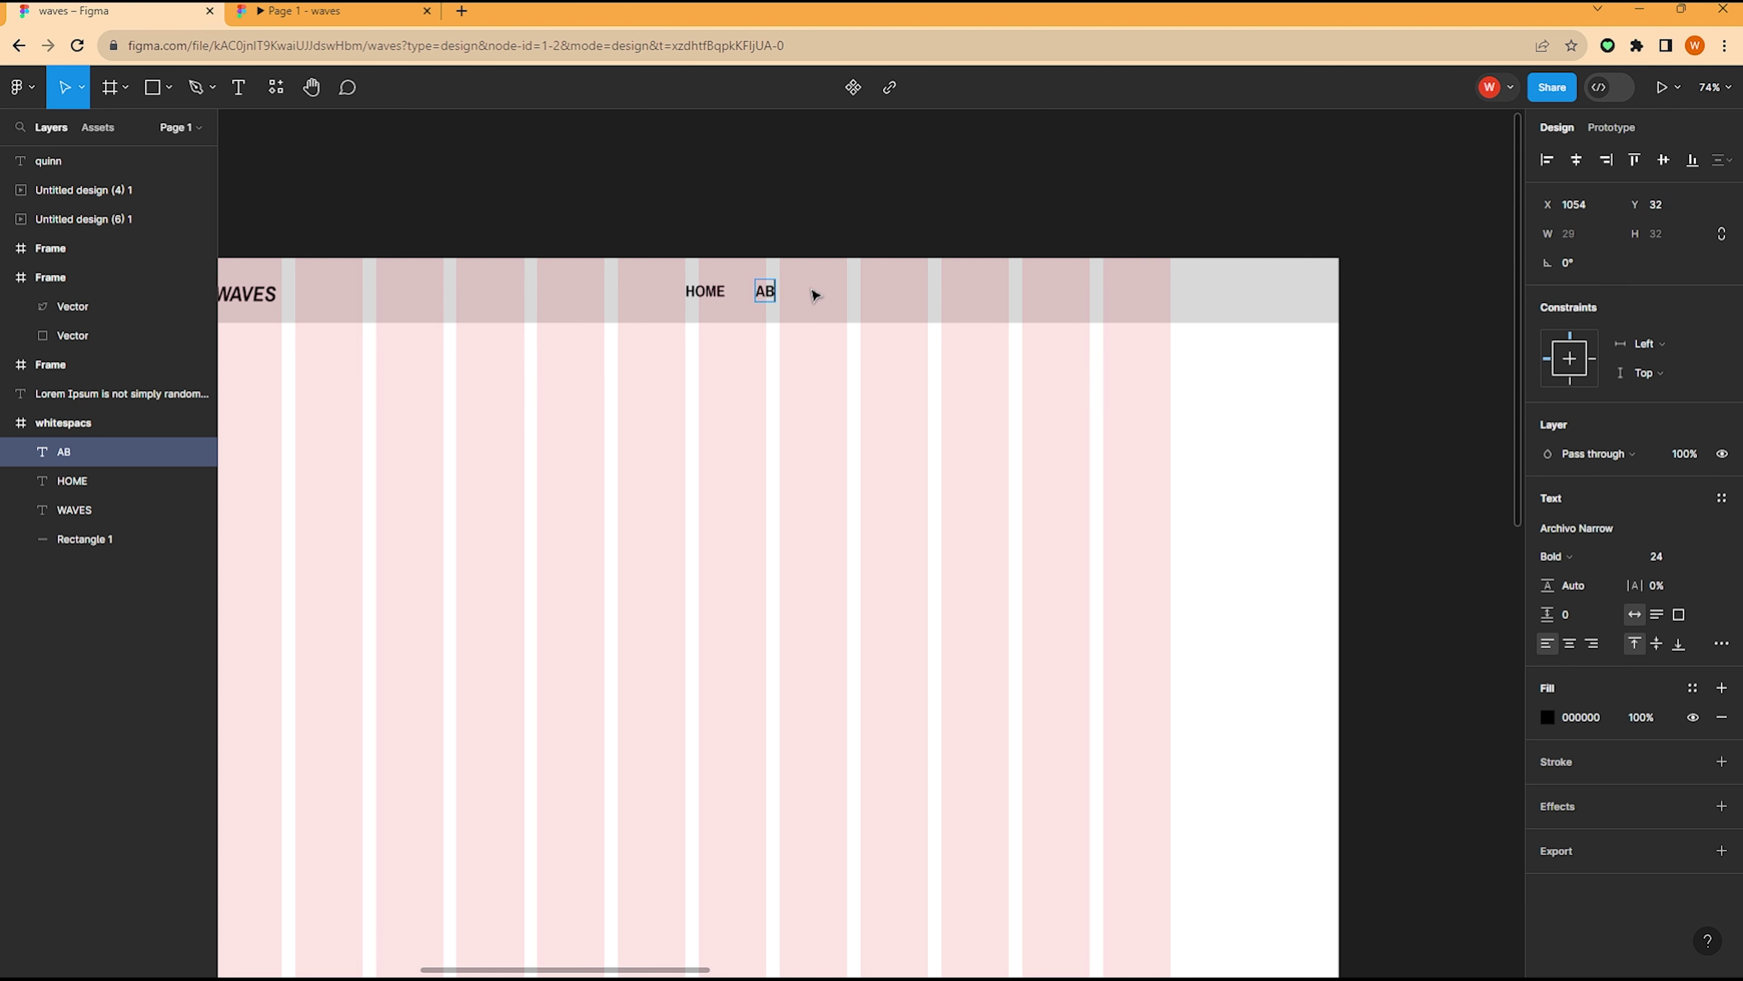
Step: Set ABOUT to Regular weight and duplicate it into a PRODUCTS label
{"action": "left_click", "coordinate": [1570, 560]}
{"action": "left_click", "coordinate": [1600, 489]}
{"action": "scroll", "coordinate": [791, 295], "scroll_direction": "up", "scroll_amount": 3, "text": "ctrl"}
{"action": "left_click_drag", "start_coordinate": [774, 290], "coordinate": [865, 289], "text": "alt"}
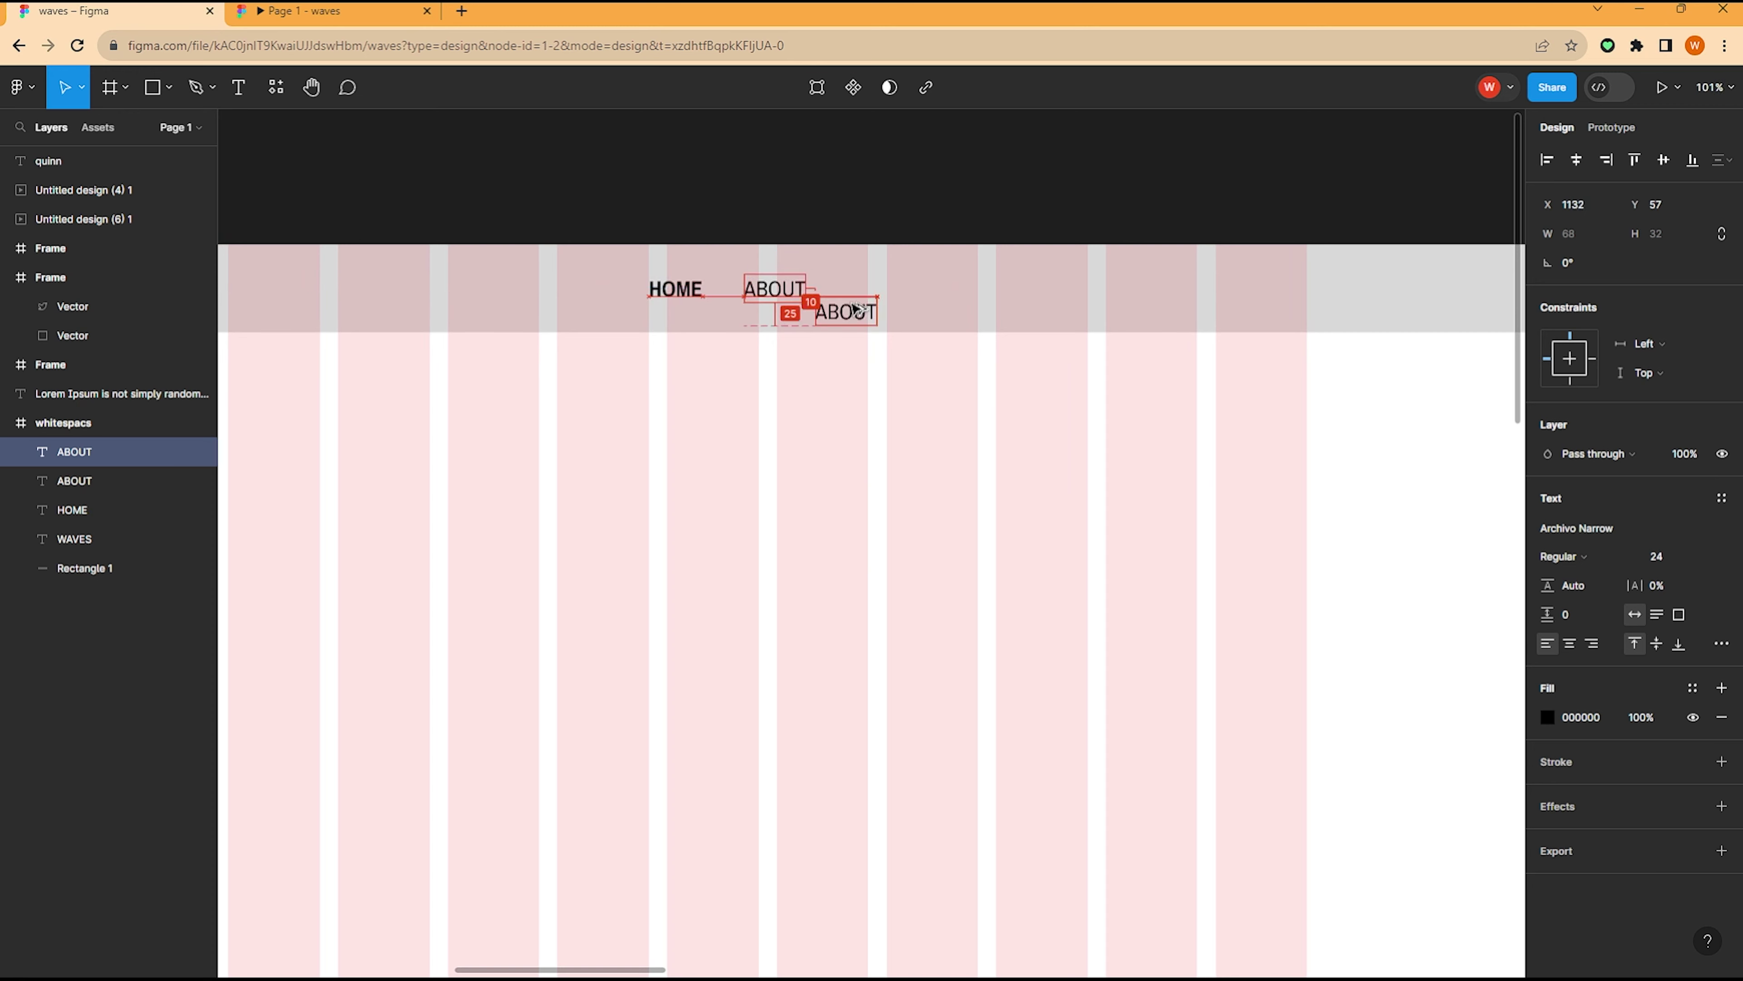
{"action": "double_click", "coordinate": [882, 289]}
{"action": "type", "text": "PRODUCTS"}
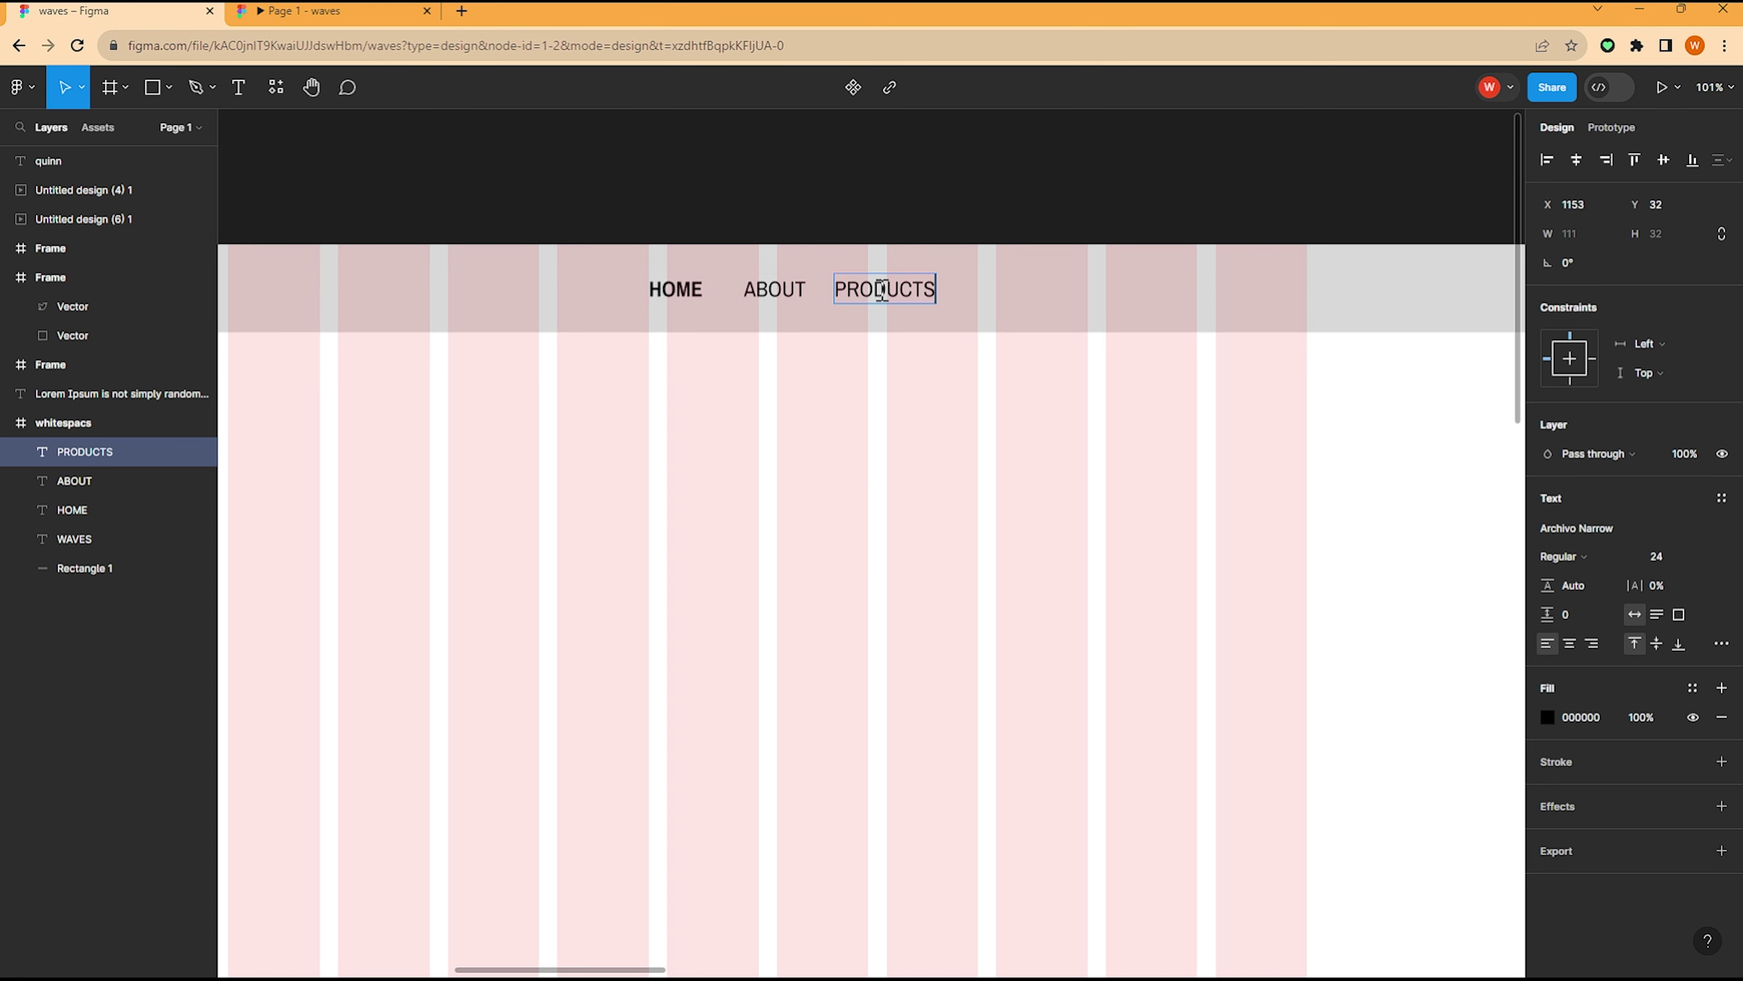
{"action": "key", "text": "Escape"}
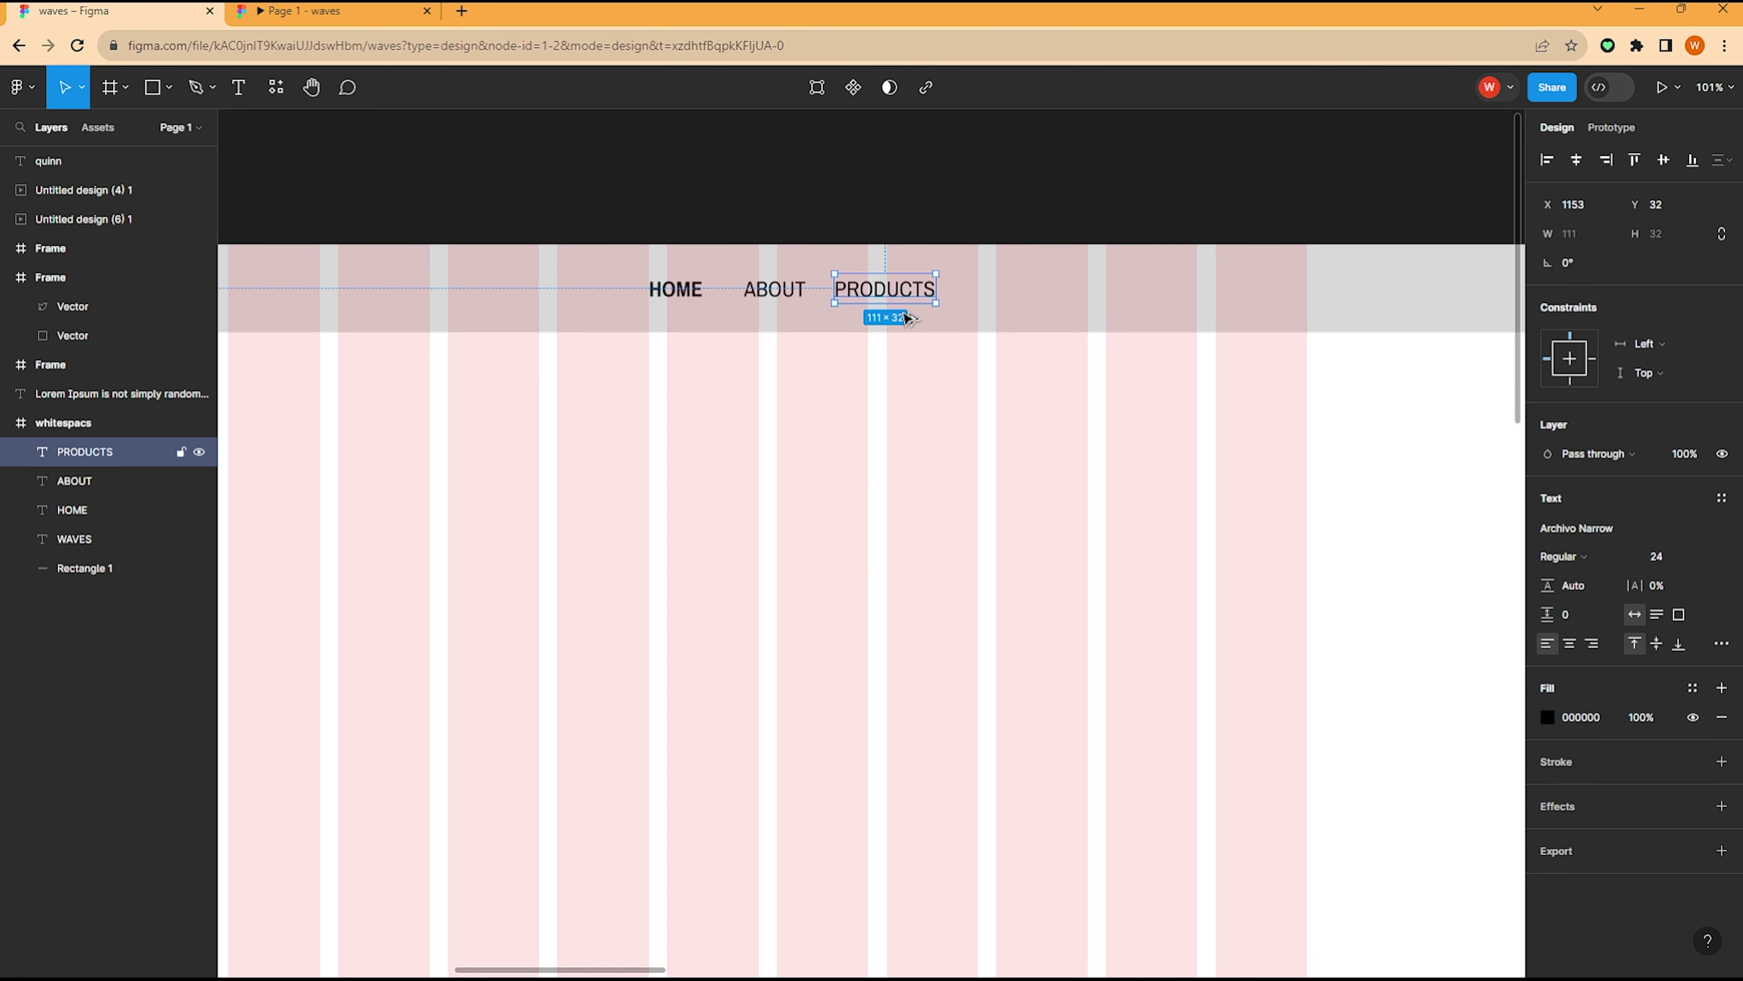
Step: Duplicate labels to create SERVICE and CONTACT links
{"action": "left_click_drag", "start_coordinate": [889, 303], "coordinate": [893, 378], "text": "alt"}
{"action": "double_click", "coordinate": [891, 381]}
{"action": "type", "text": "SERVICE"}
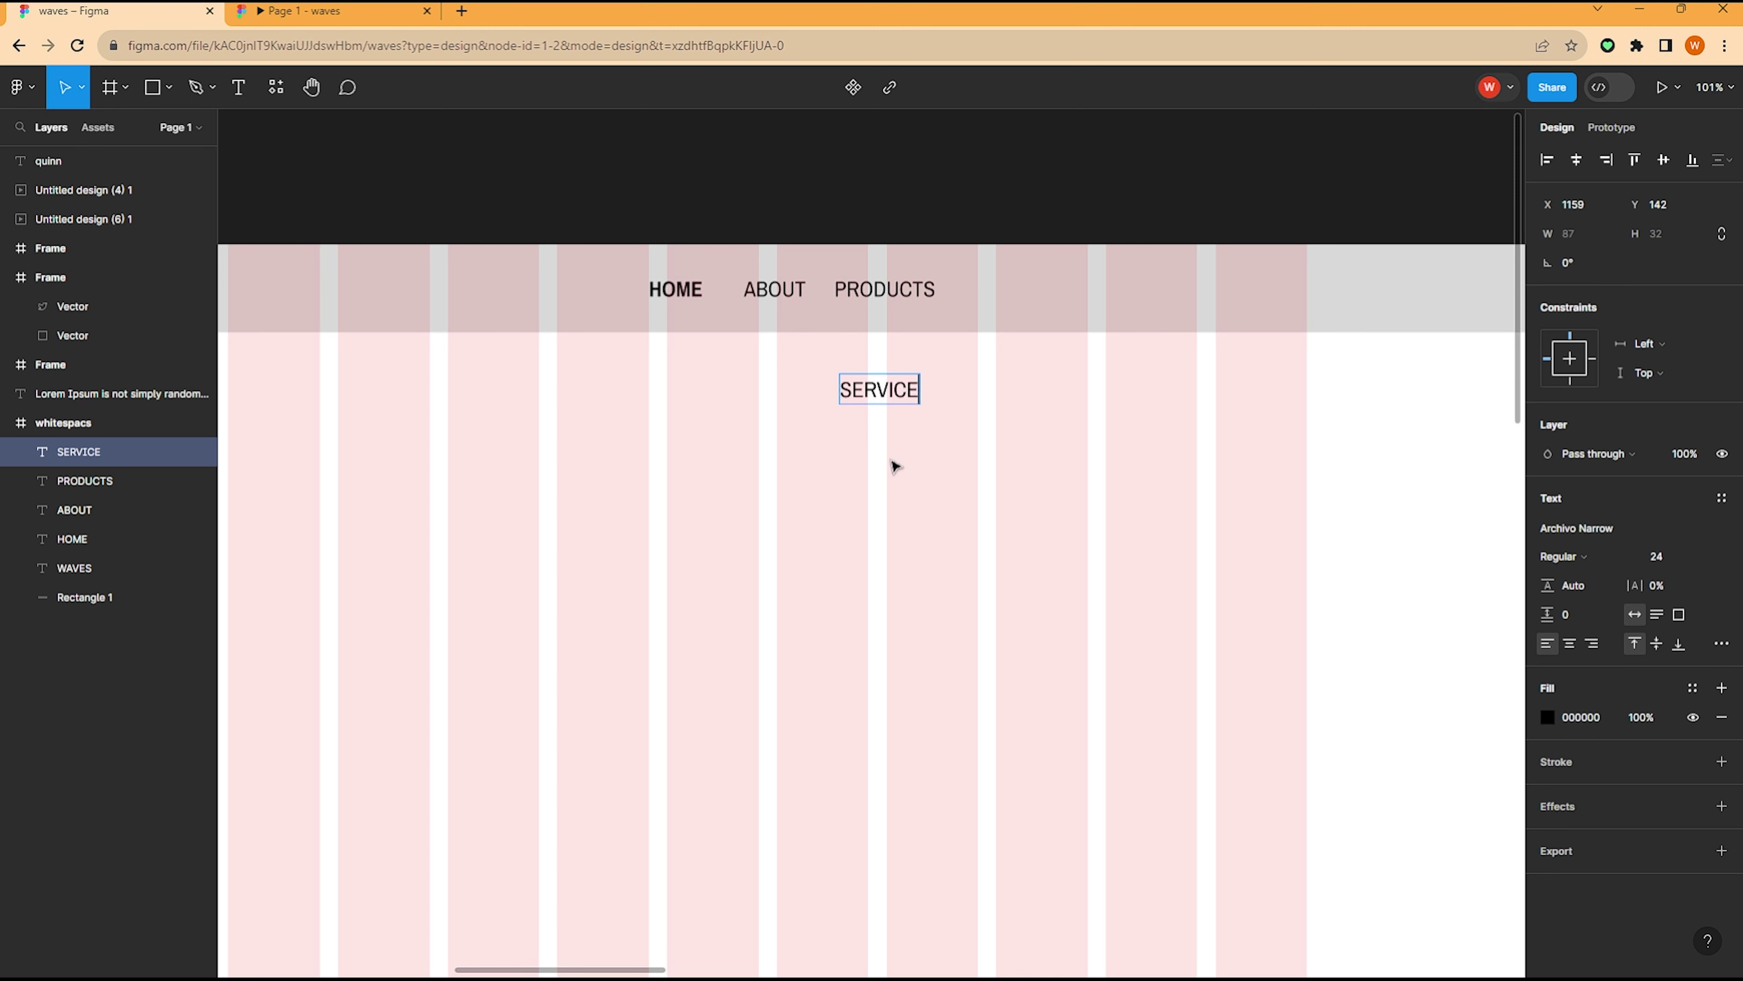
{"action": "key", "text": "Escape"}
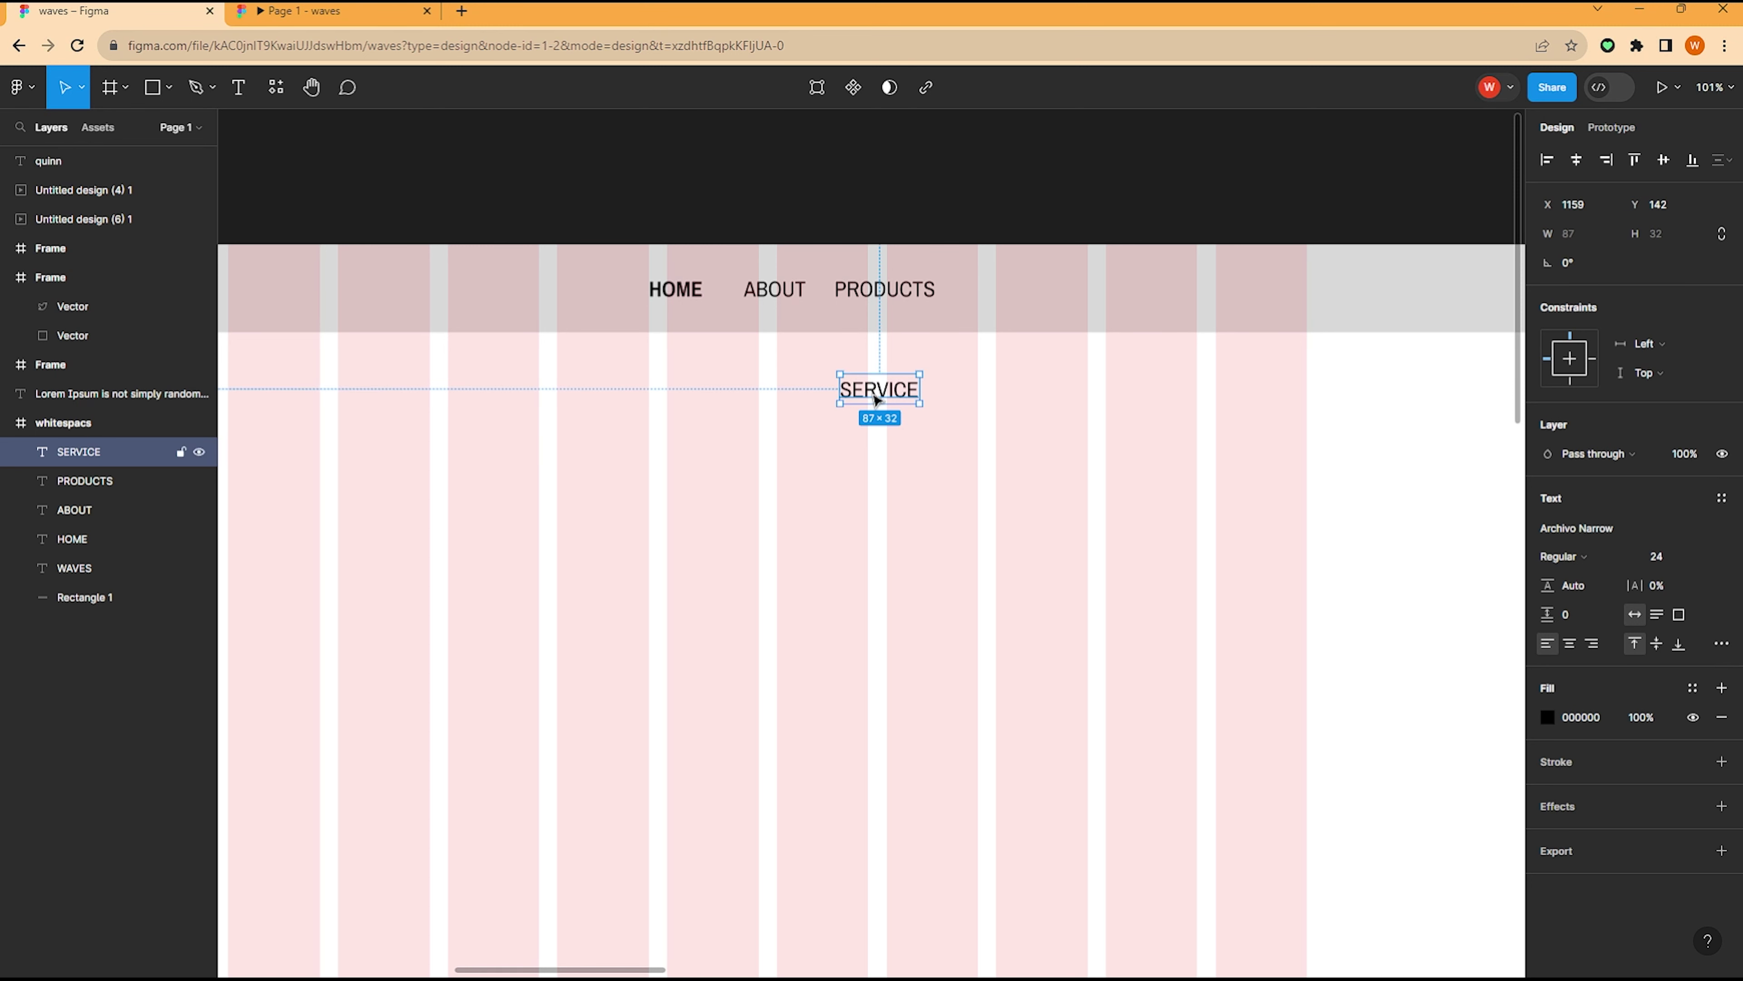
{"action": "left_click_drag", "start_coordinate": [877, 399], "coordinate": [1028, 400], "text": "alt"}
{"action": "double_click", "coordinate": [1051, 386]}
{"action": "type", "text": "CONTACT"}
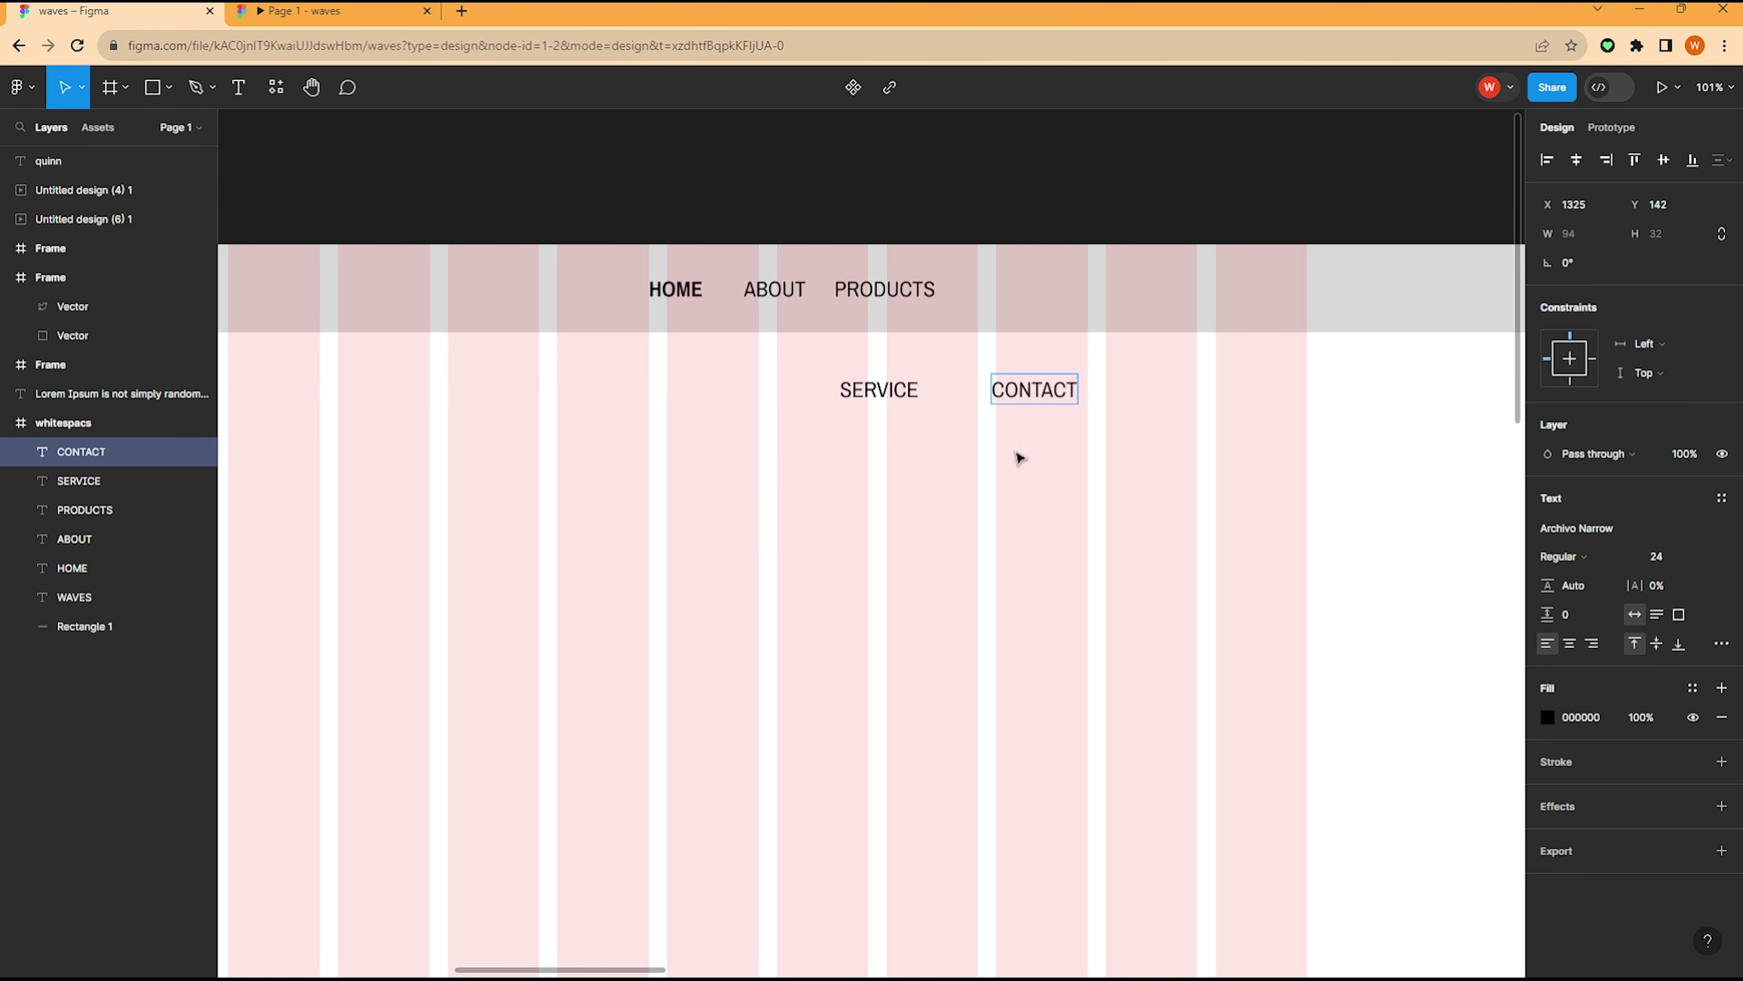
{"action": "key", "text": "Escape"}
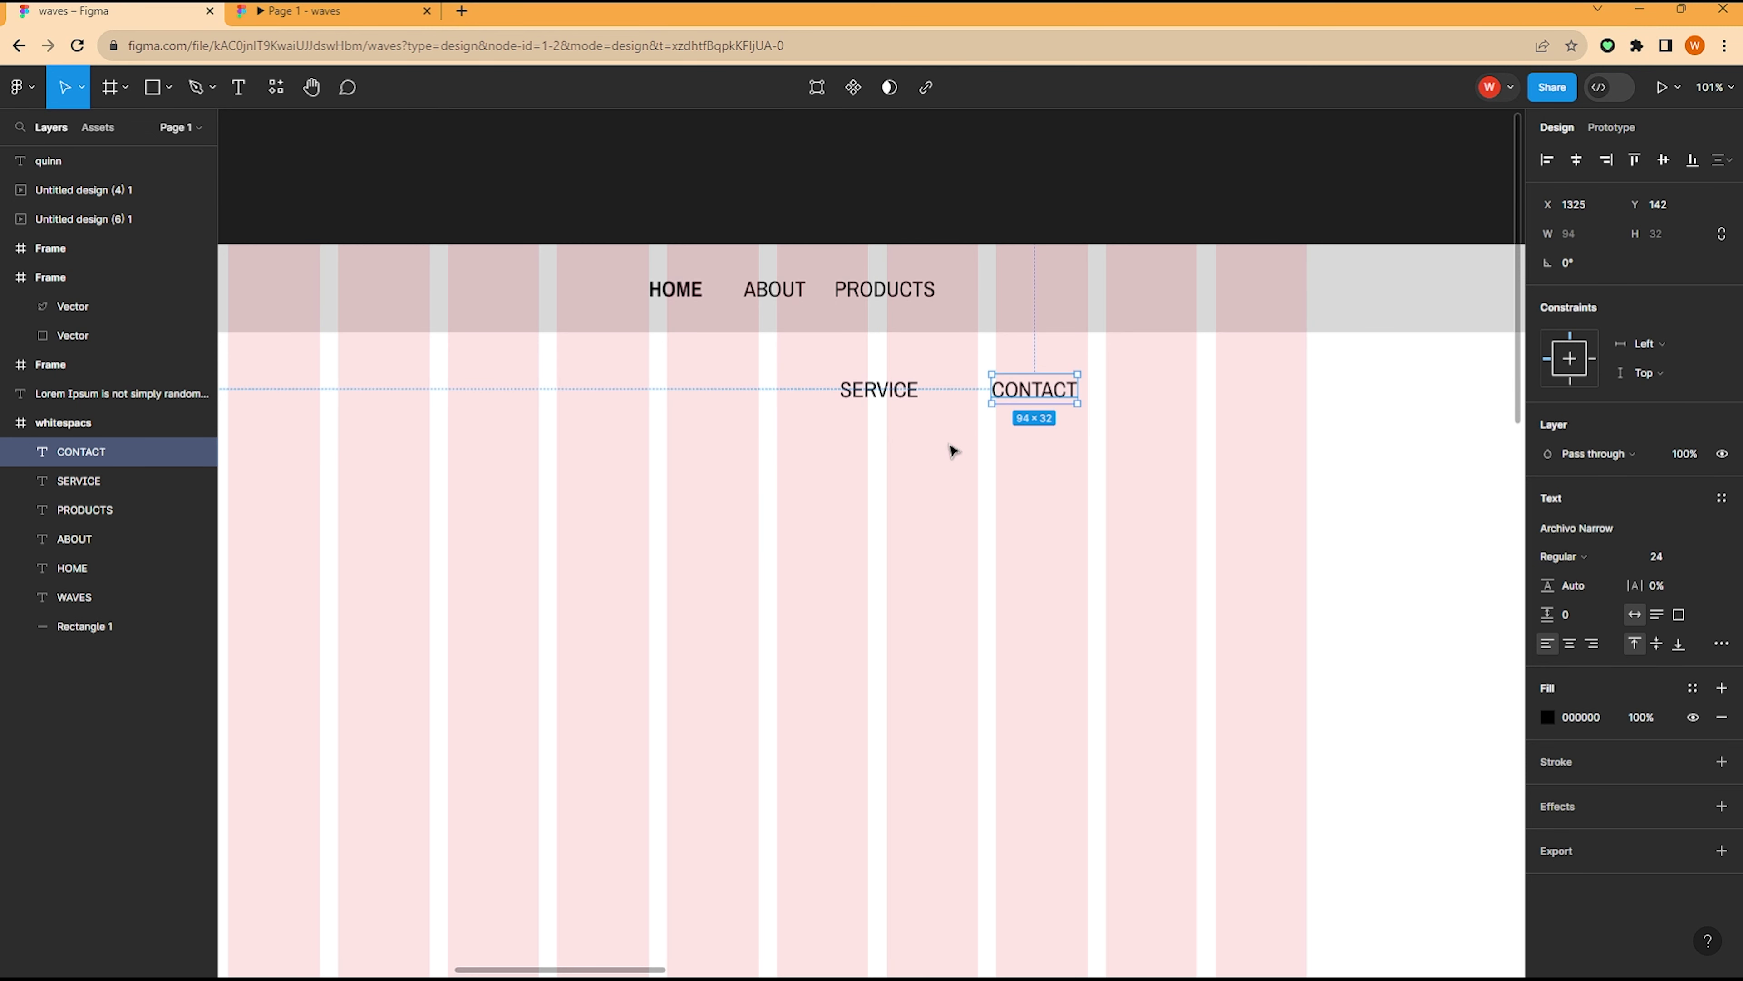
Step: Line SERVICE and CONTACT up after PRODUCTS and group all five nav links
{"action": "left_click_drag", "start_coordinate": [897, 389], "coordinate": [1021, 288]}
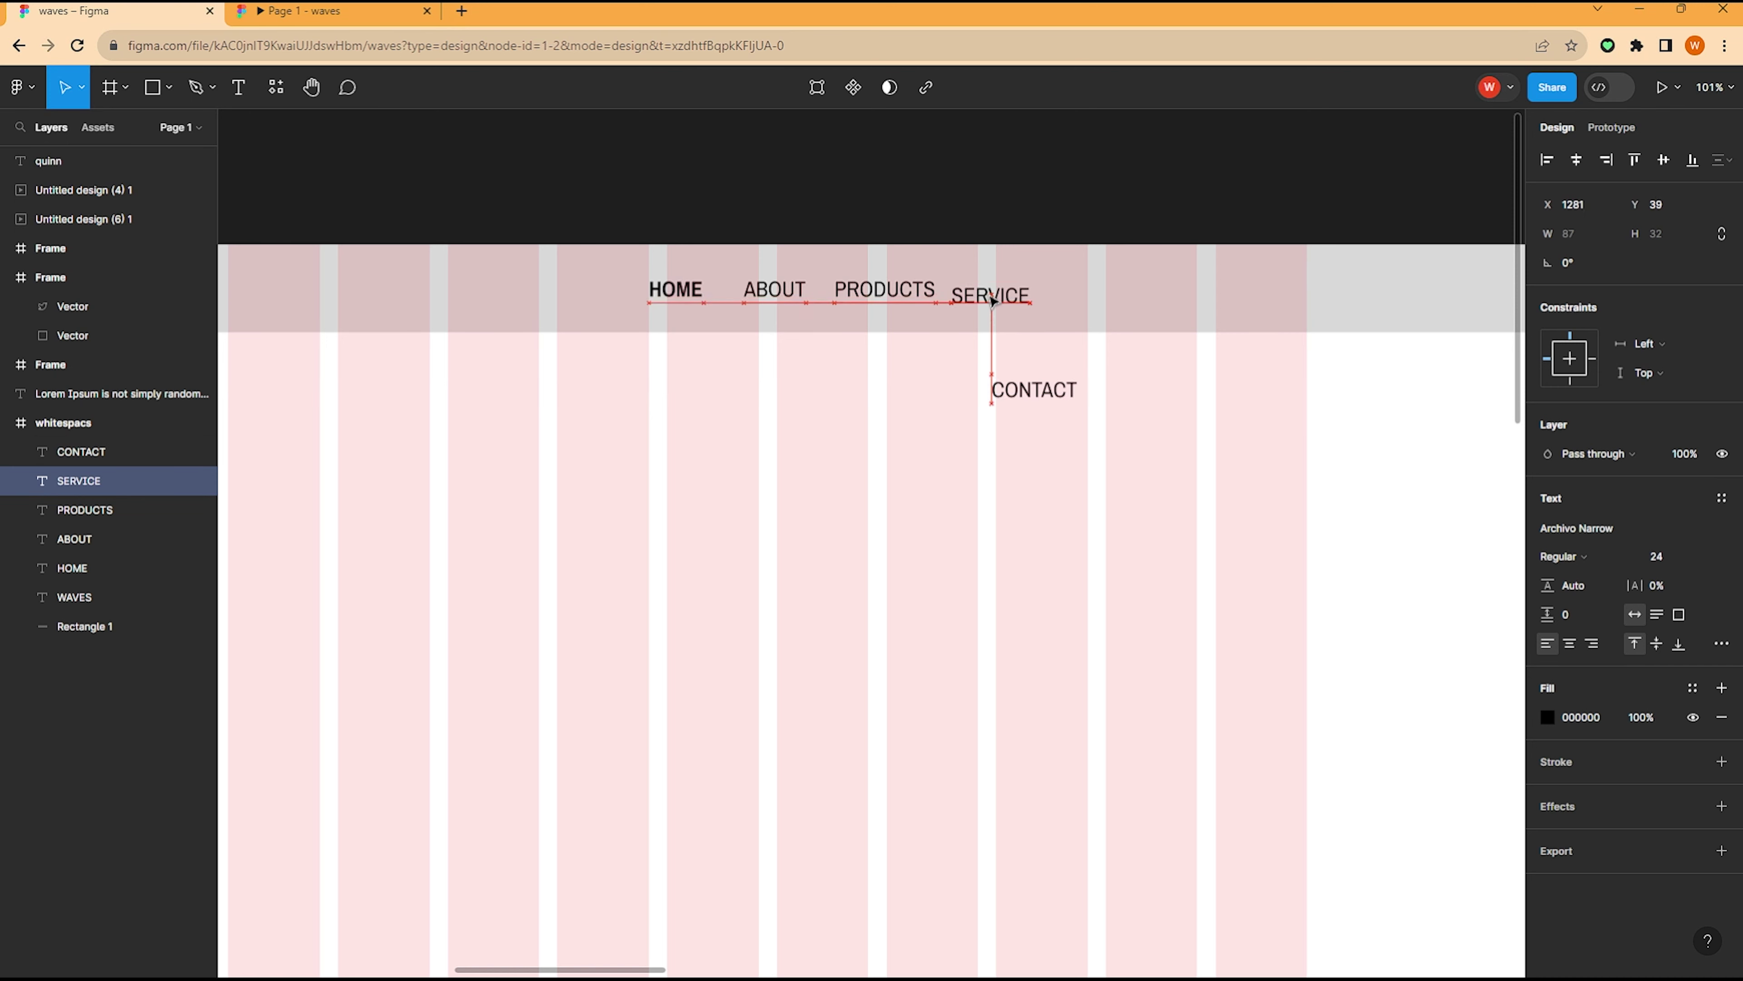
{"action": "left_click_drag", "start_coordinate": [1033, 392], "coordinate": [1113, 292]}
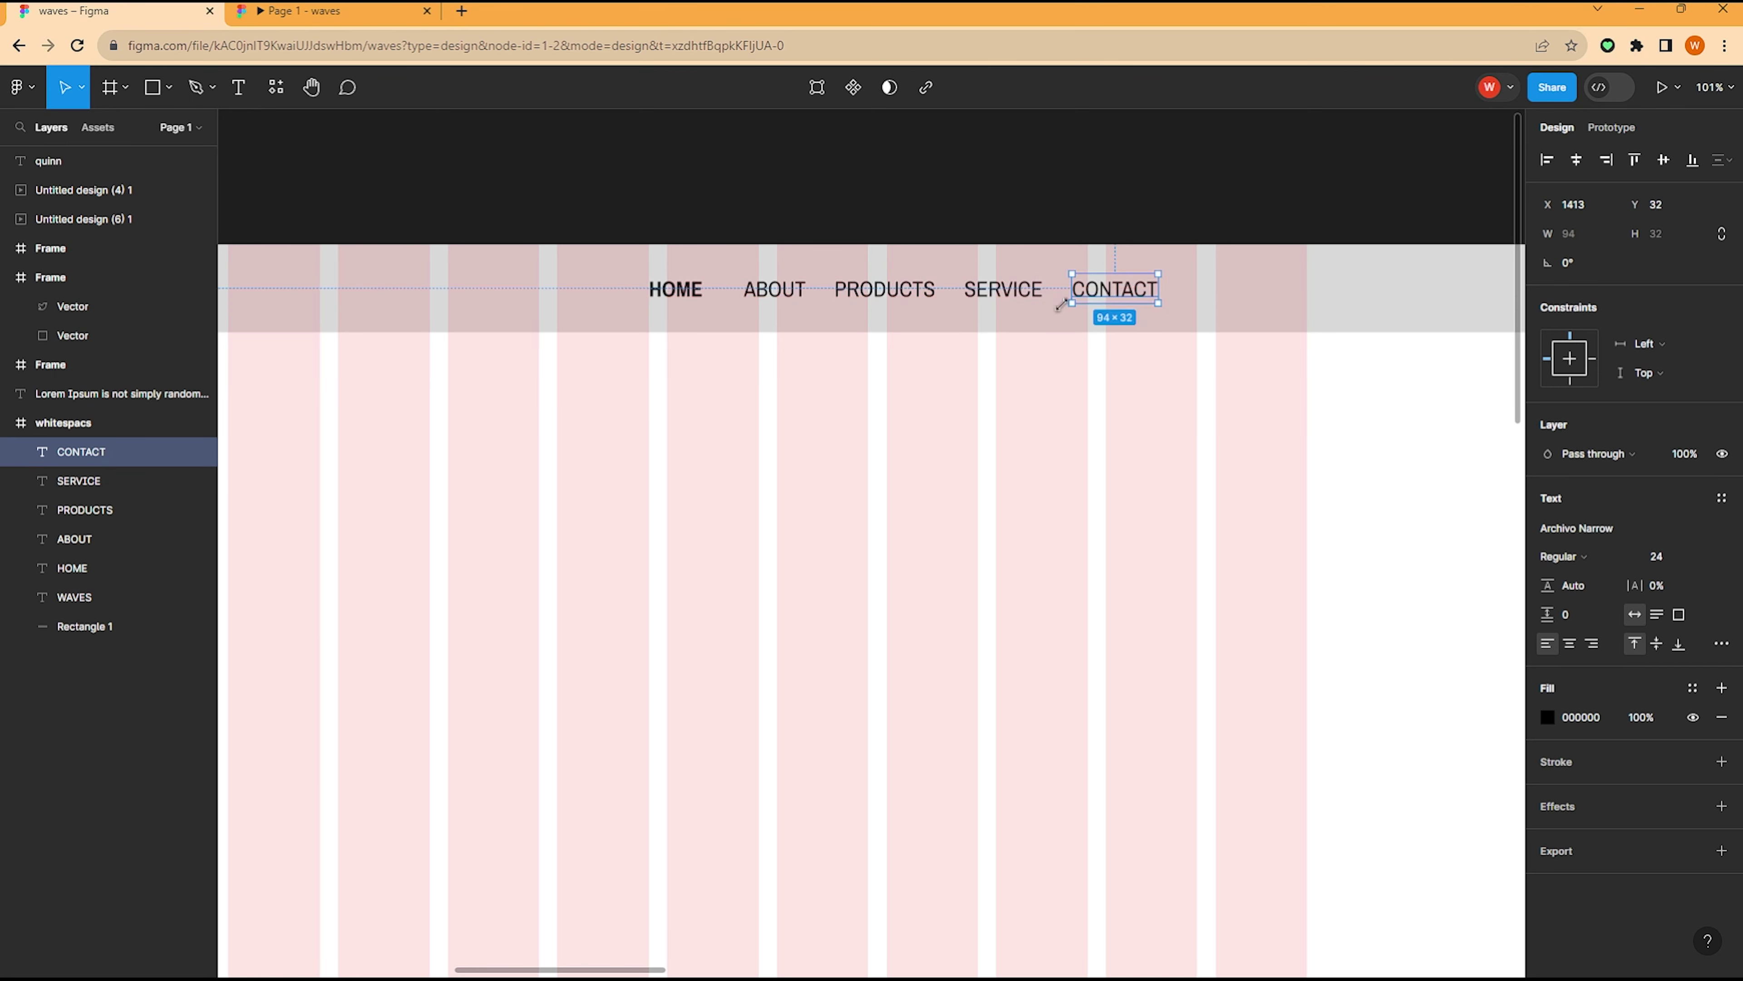
{"action": "left_click", "coordinate": [945, 358]}
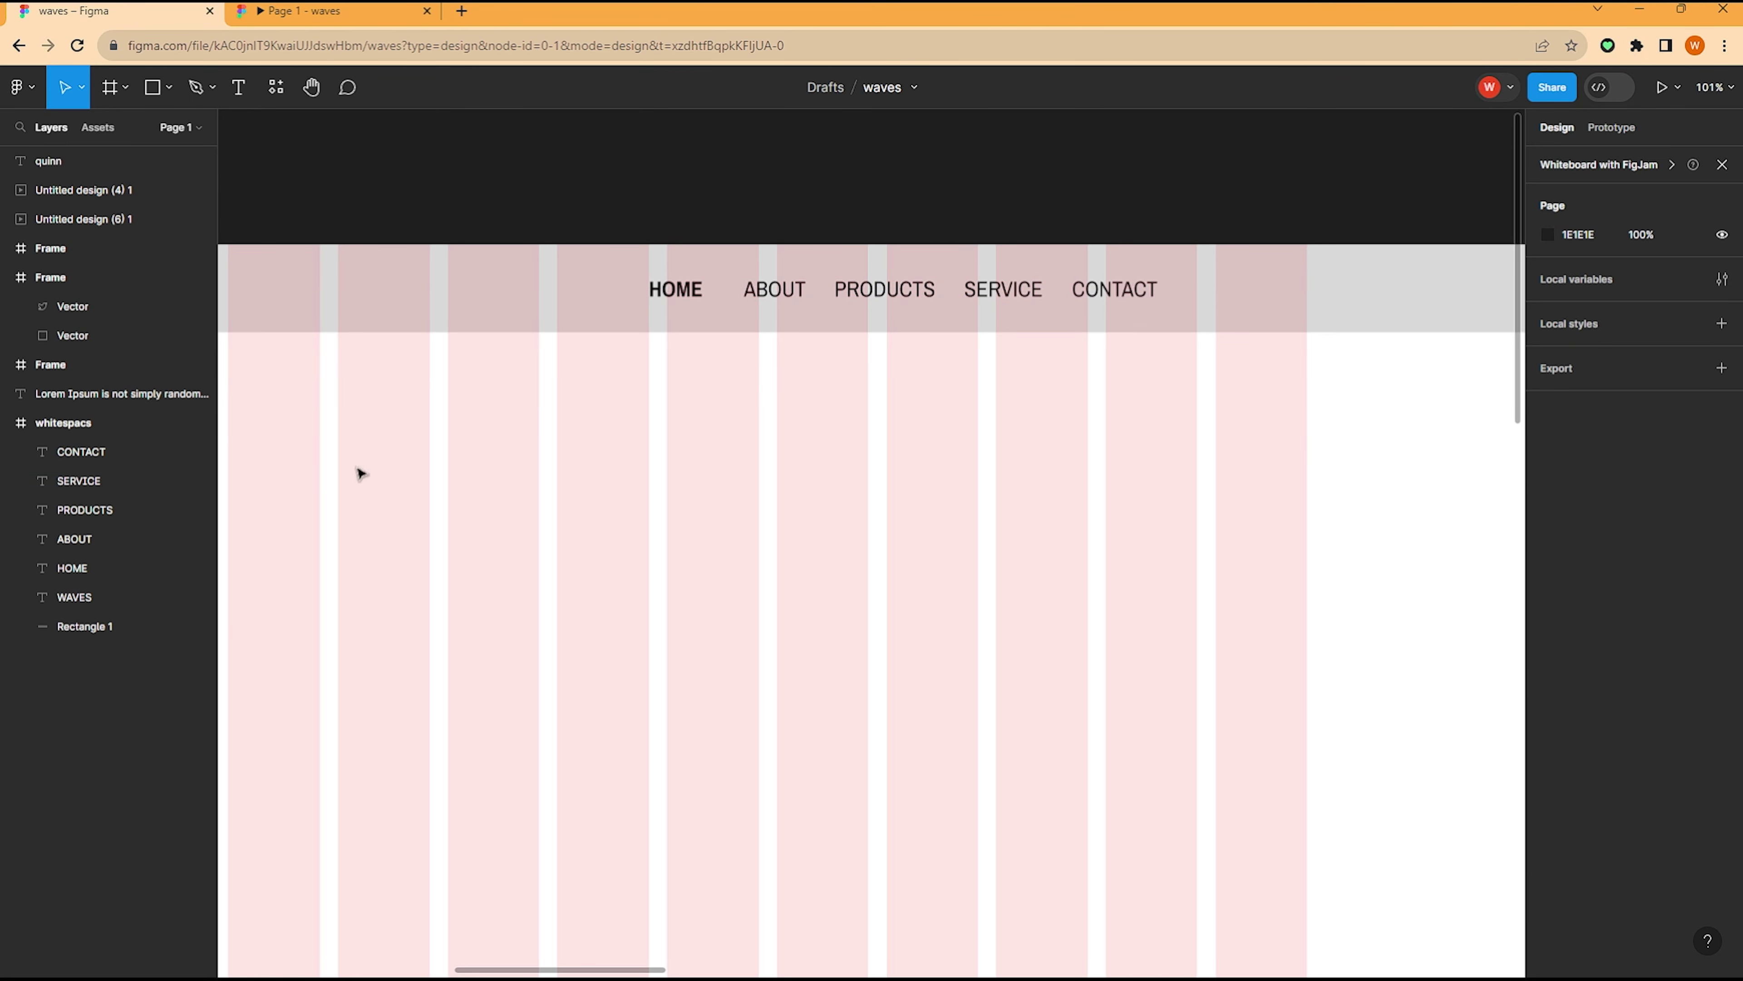
{"action": "left_click", "coordinate": [80, 451]}
{"action": "left_click", "coordinate": [72, 568], "text": "shift"}
{"action": "key", "text": "ctrl+g"}
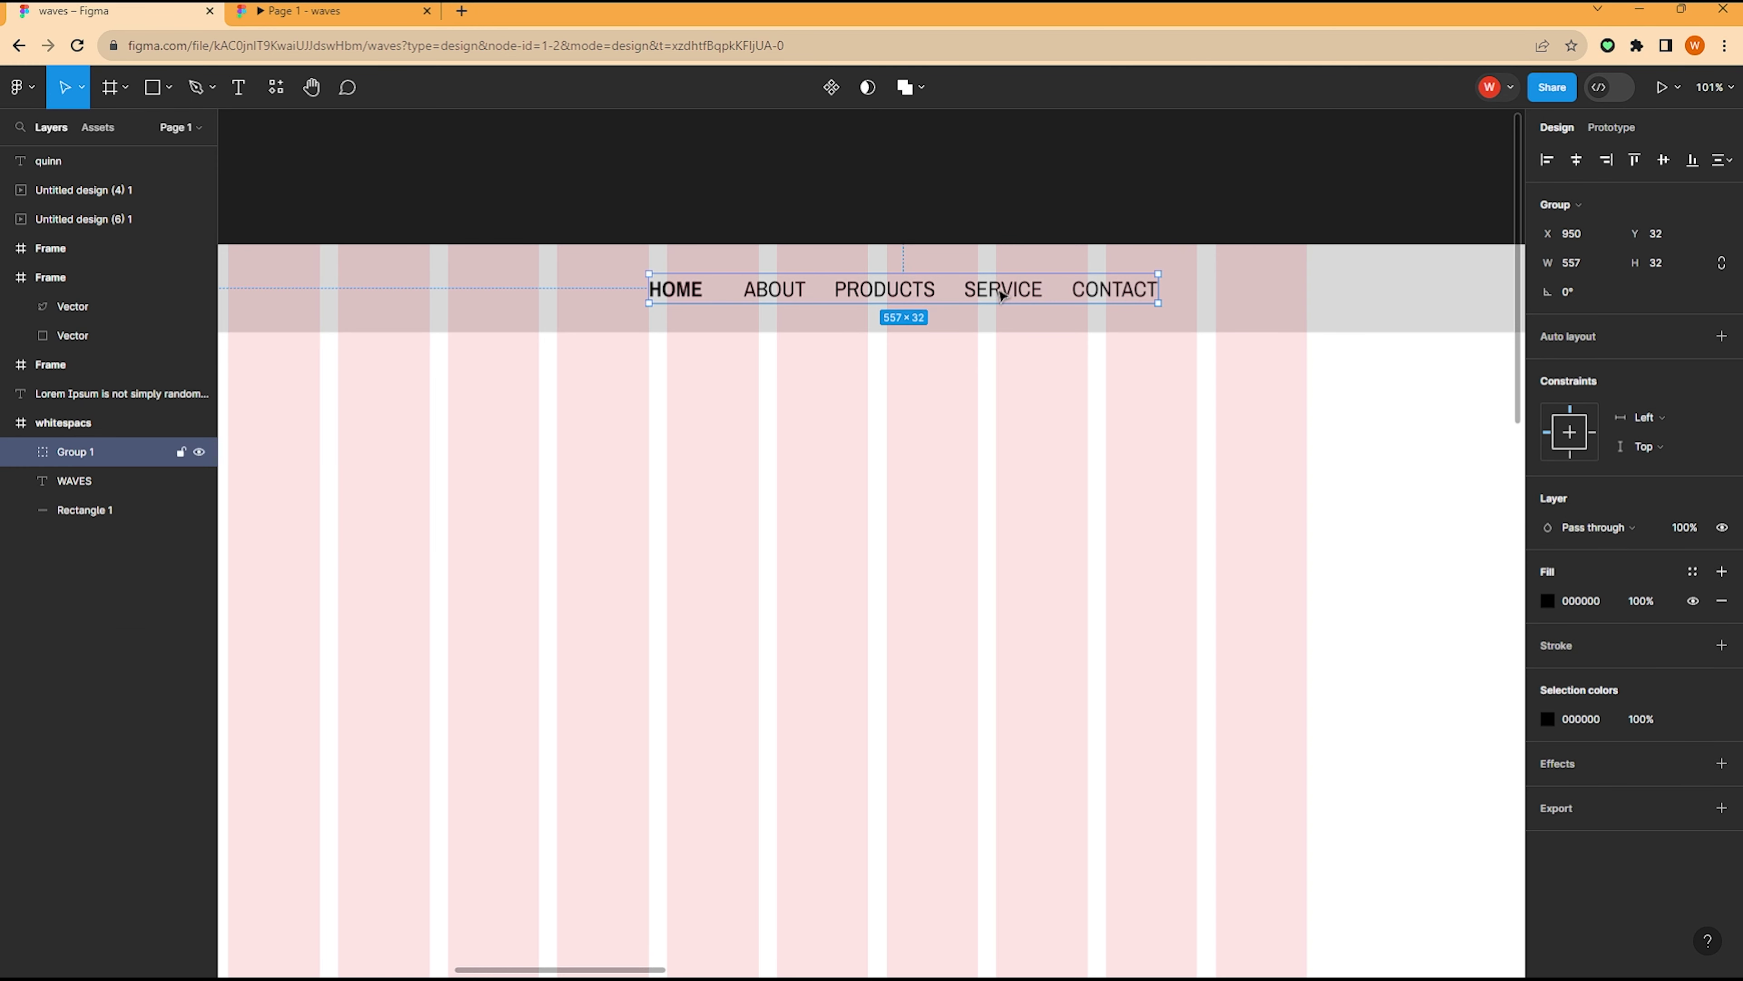
{"action": "left_click_drag", "start_coordinate": [1000, 293], "coordinate": [1038, 299]}
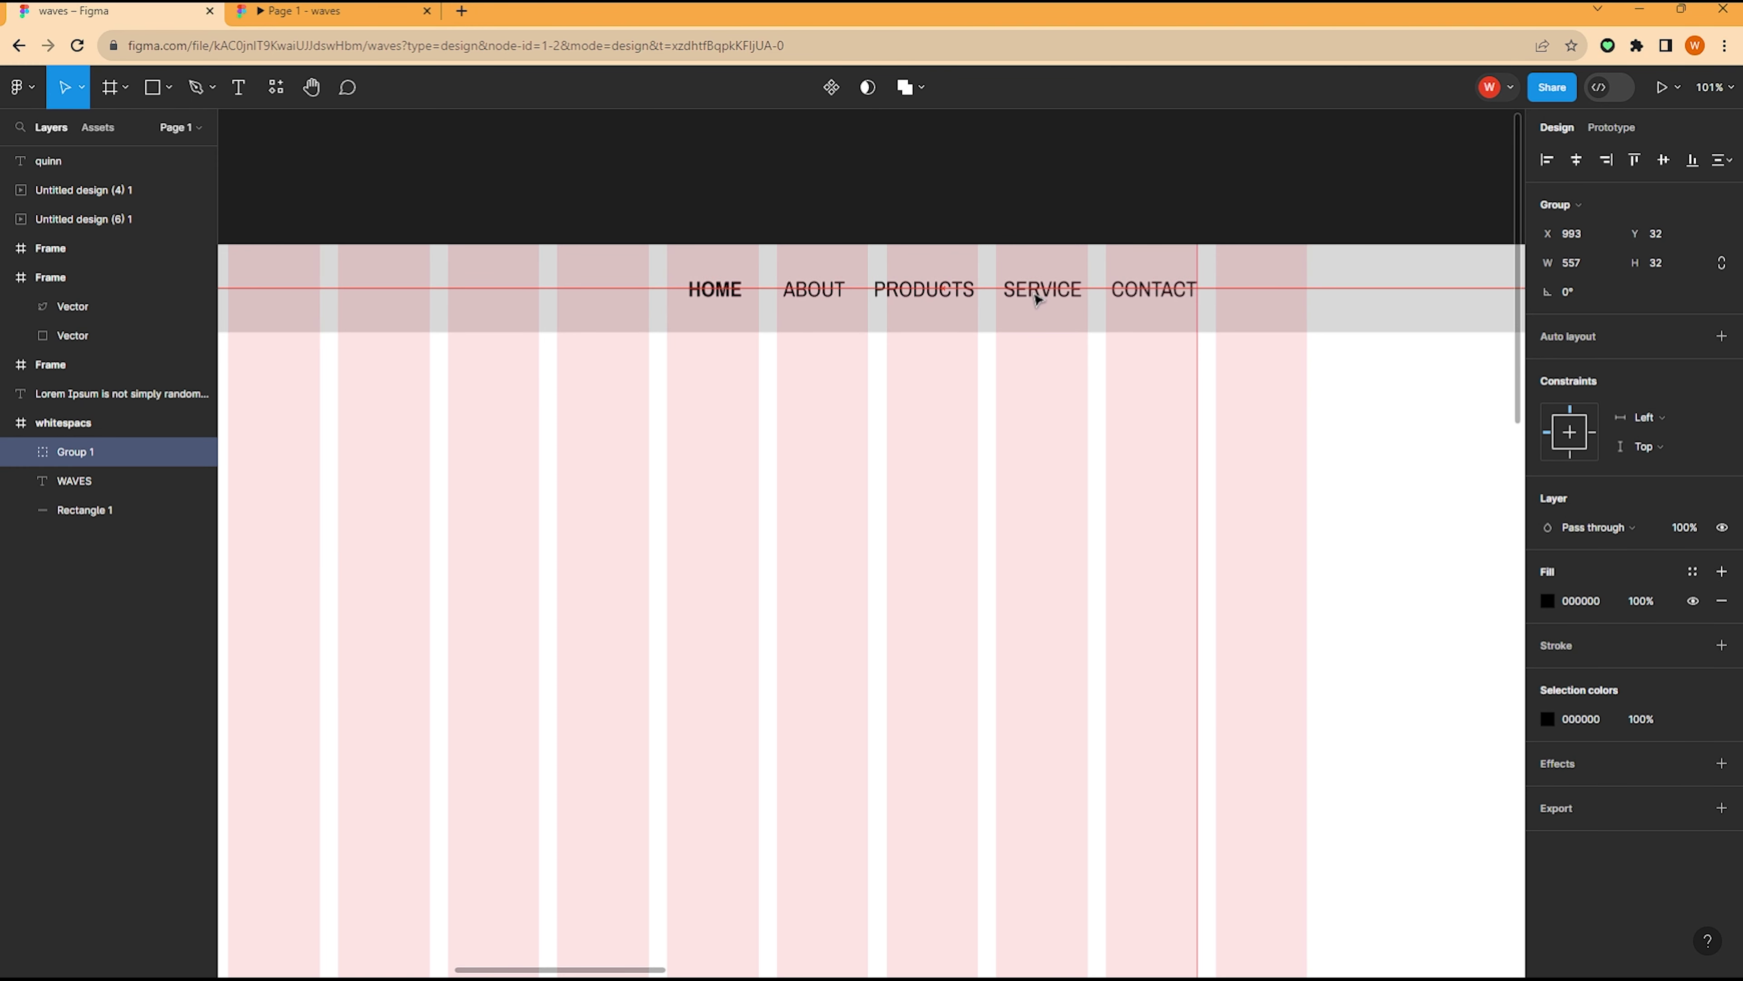
{"action": "left_click", "coordinate": [885, 401]}
{"action": "scroll", "coordinate": [879, 392], "scroll_direction": "down", "scroll_amount": 4}
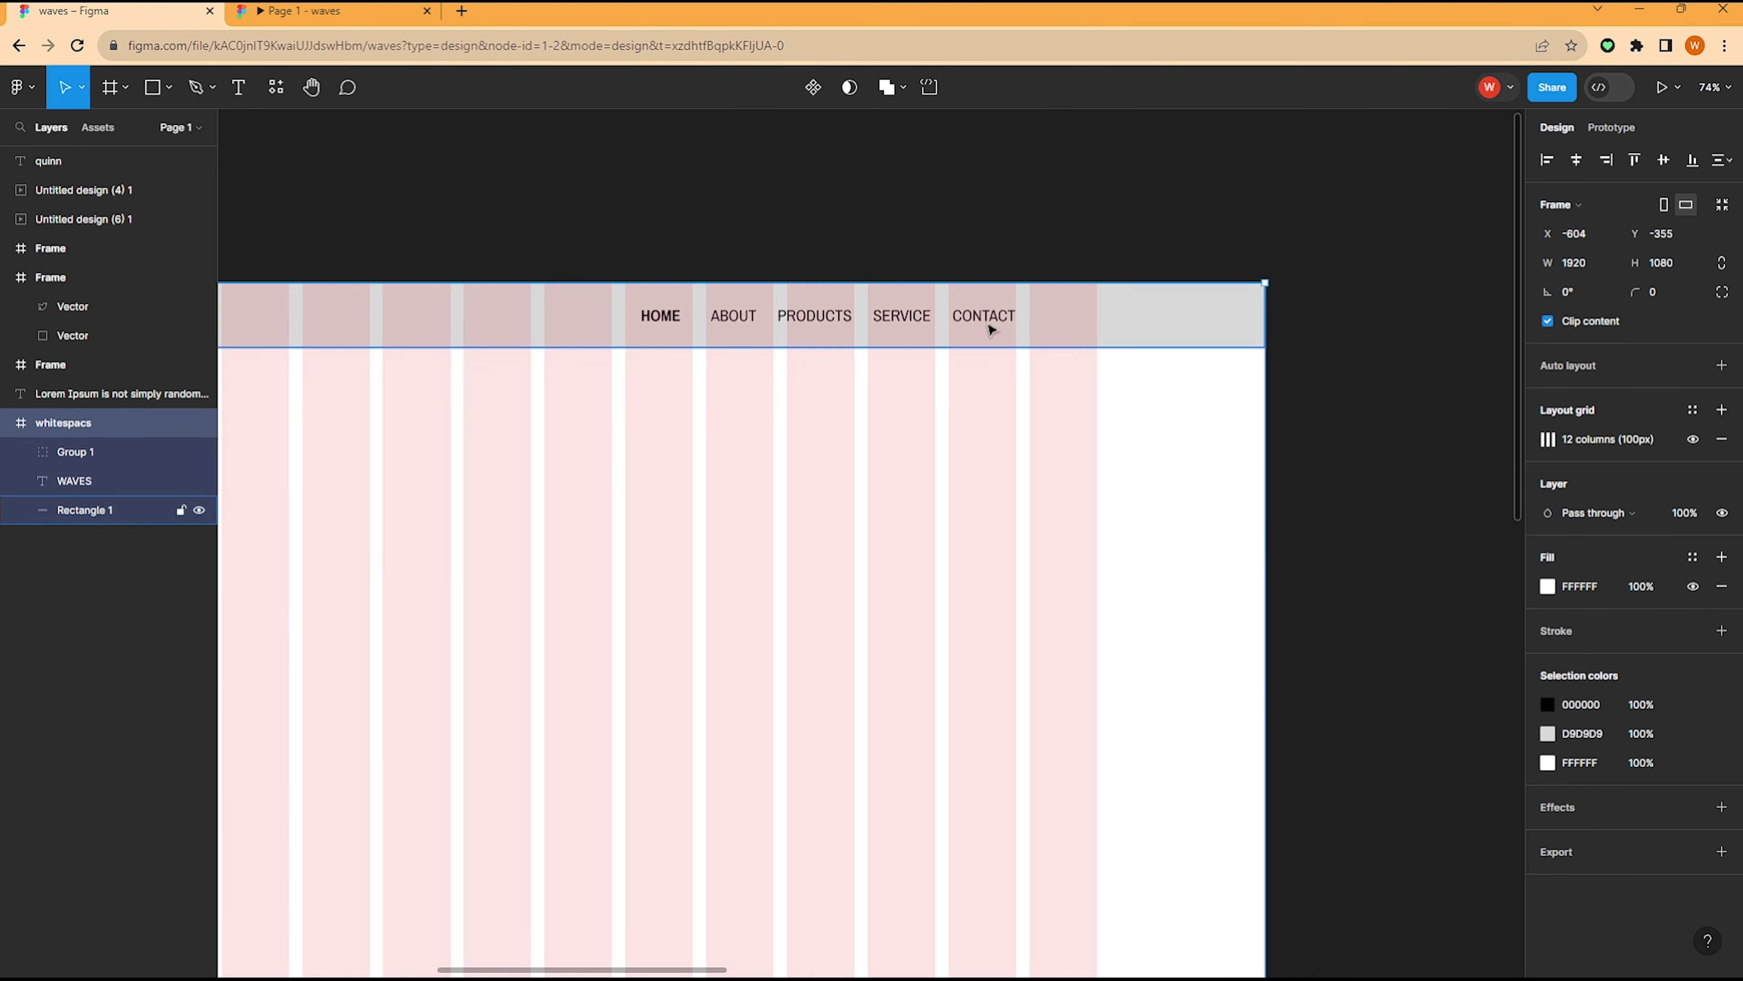
{"action": "scroll", "coordinate": [1074, 292], "scroll_direction": "up", "scroll_amount": 3}
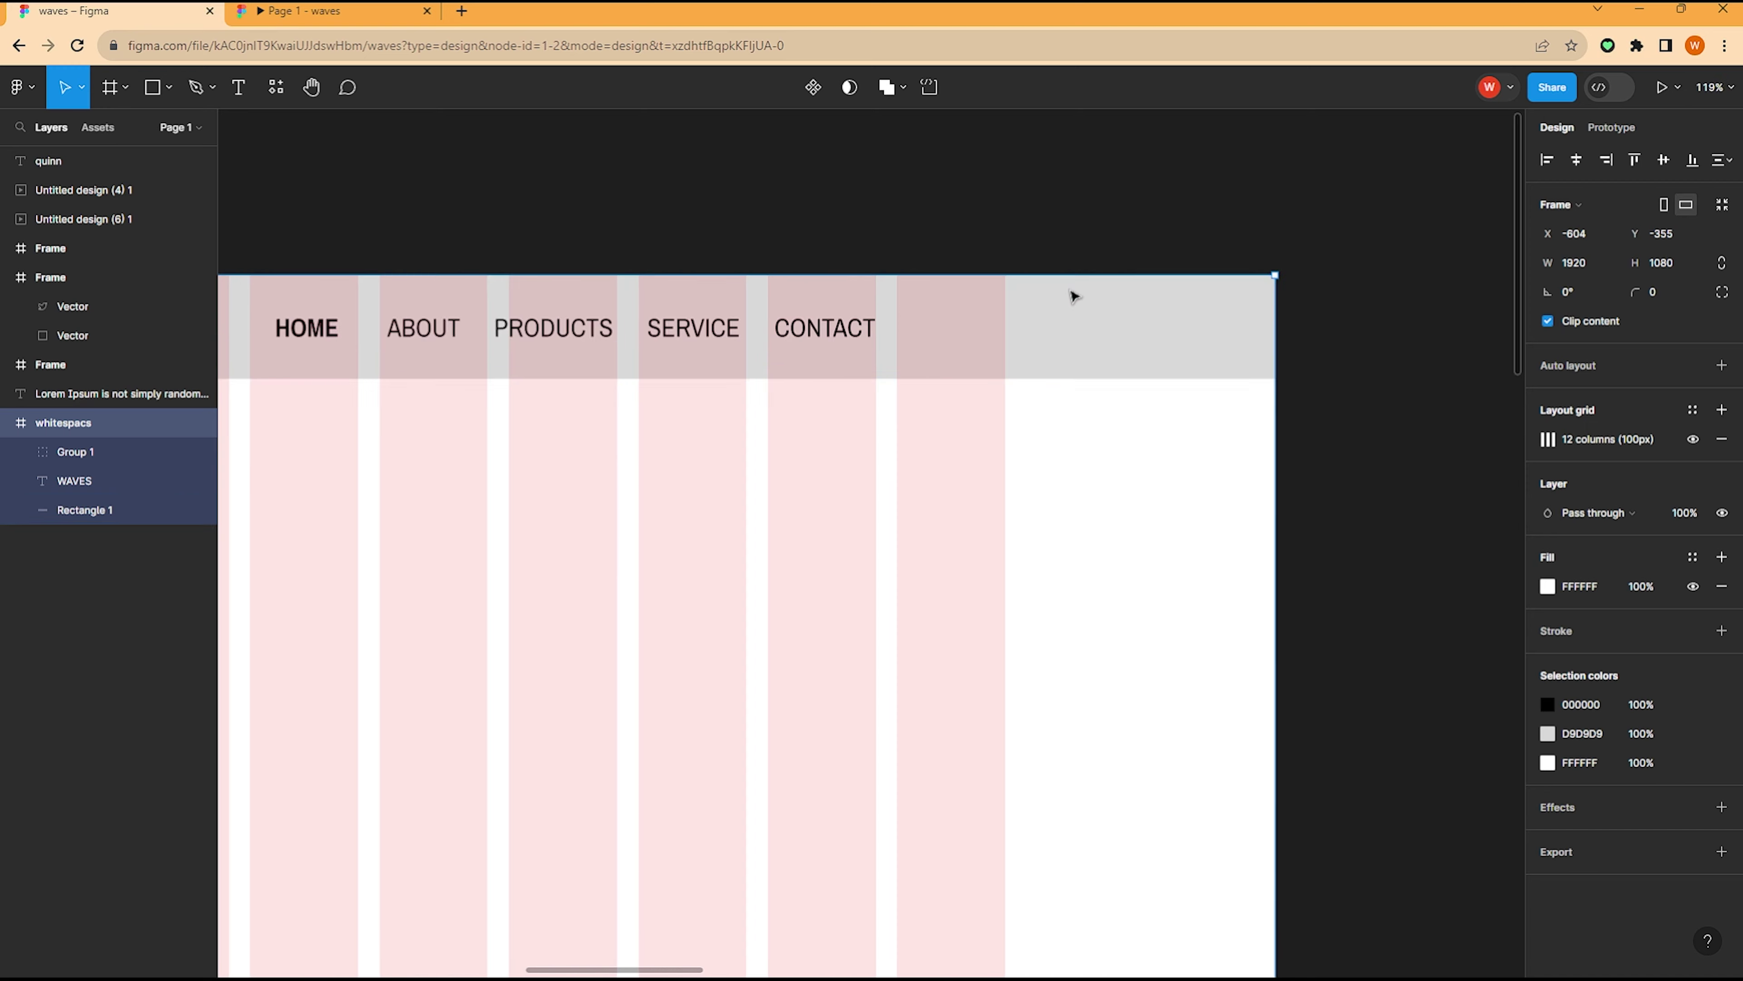
Step: Draw a short horizontal line right of CONTACT with round start and end caps
{"action": "left_click", "coordinate": [168, 87]}
{"action": "left_click", "coordinate": [155, 148]}
{"action": "scroll", "coordinate": [947, 334], "scroll_direction": "up", "scroll_amount": 3}
{"action": "left_click_drag", "start_coordinate": [925, 298], "coordinate": [1002, 297]}
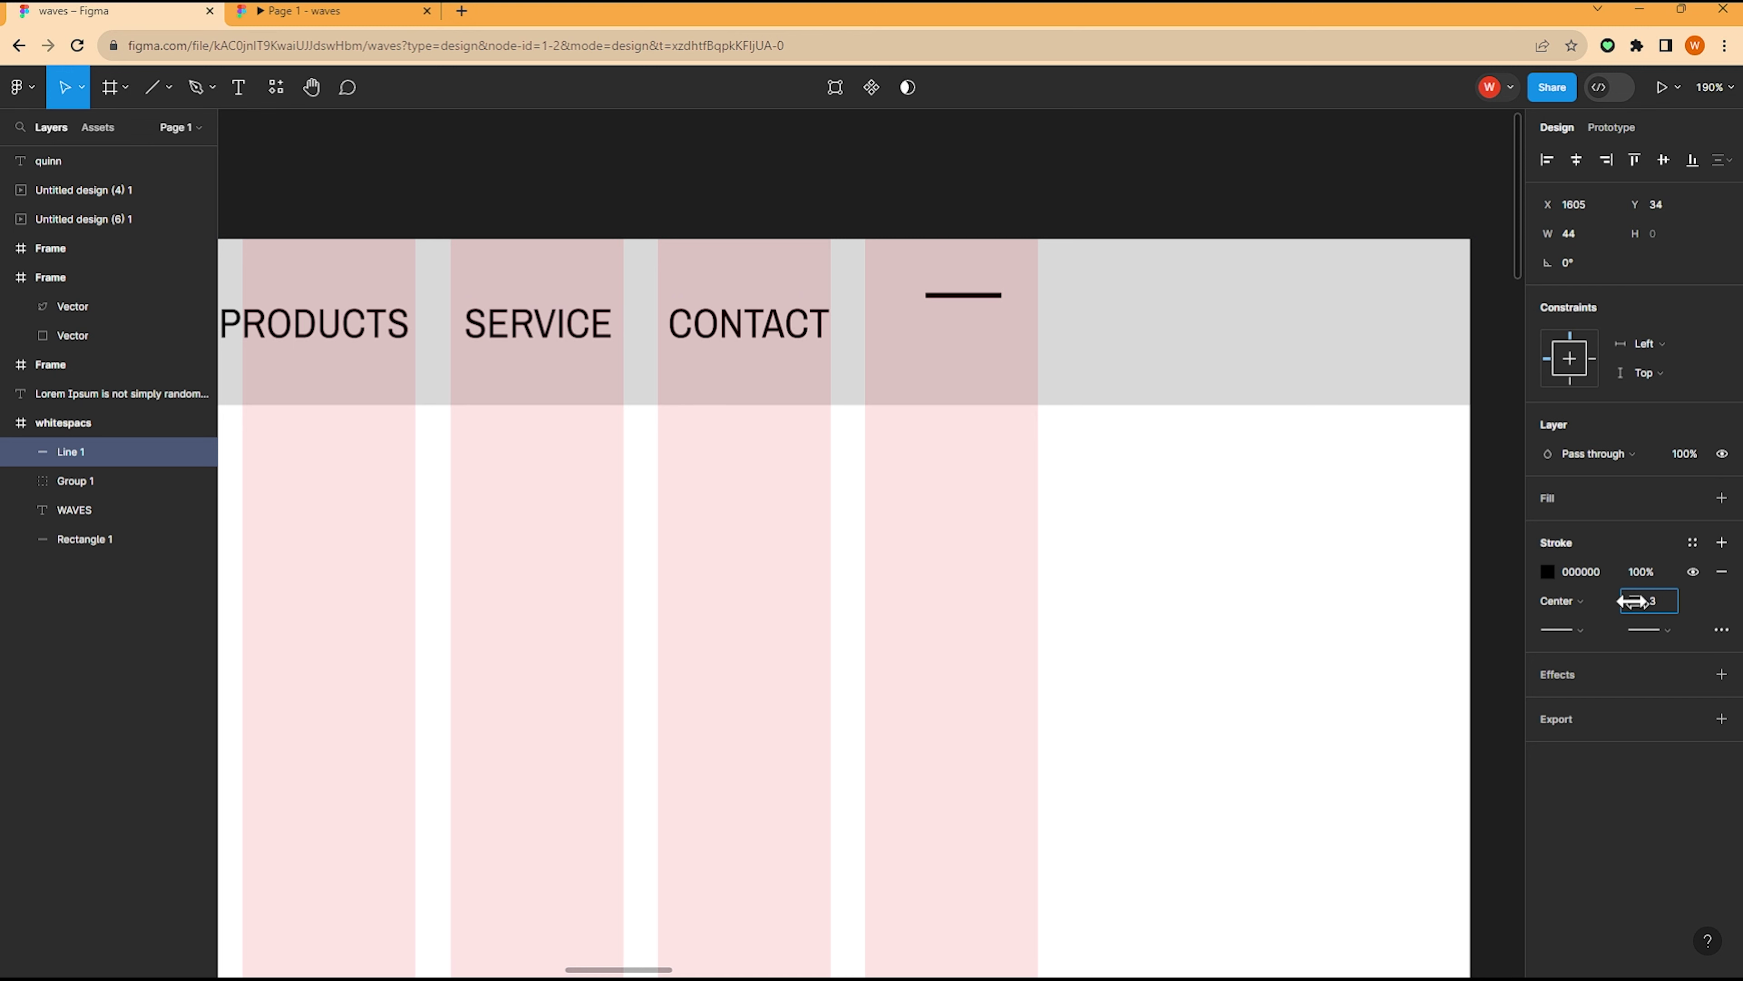
{"action": "left_click", "coordinate": [1564, 630]}
{"action": "left_click", "coordinate": [1599, 783]}
{"action": "left_click", "coordinate": [1650, 630]}
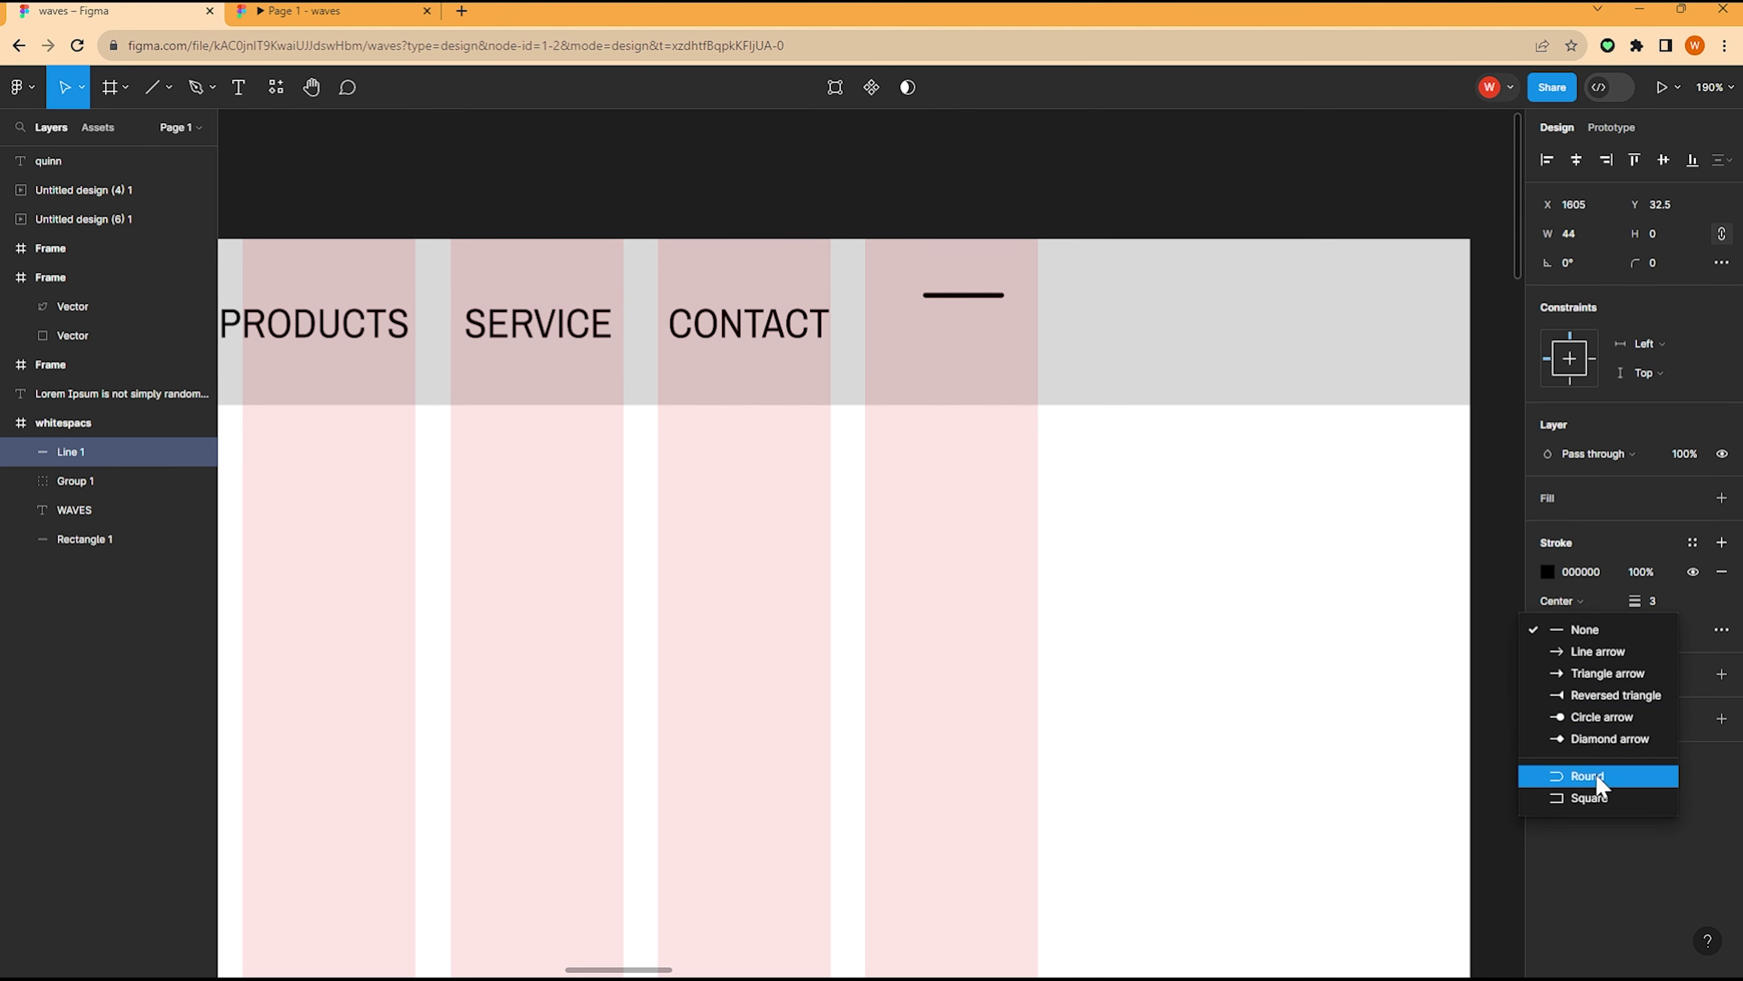
{"action": "left_click", "coordinate": [1596, 783]}
Step: Copy the line twice below it and group the three lines into a hamburger icon
{"action": "left_click_drag", "start_coordinate": [982, 297], "coordinate": [982, 308]}
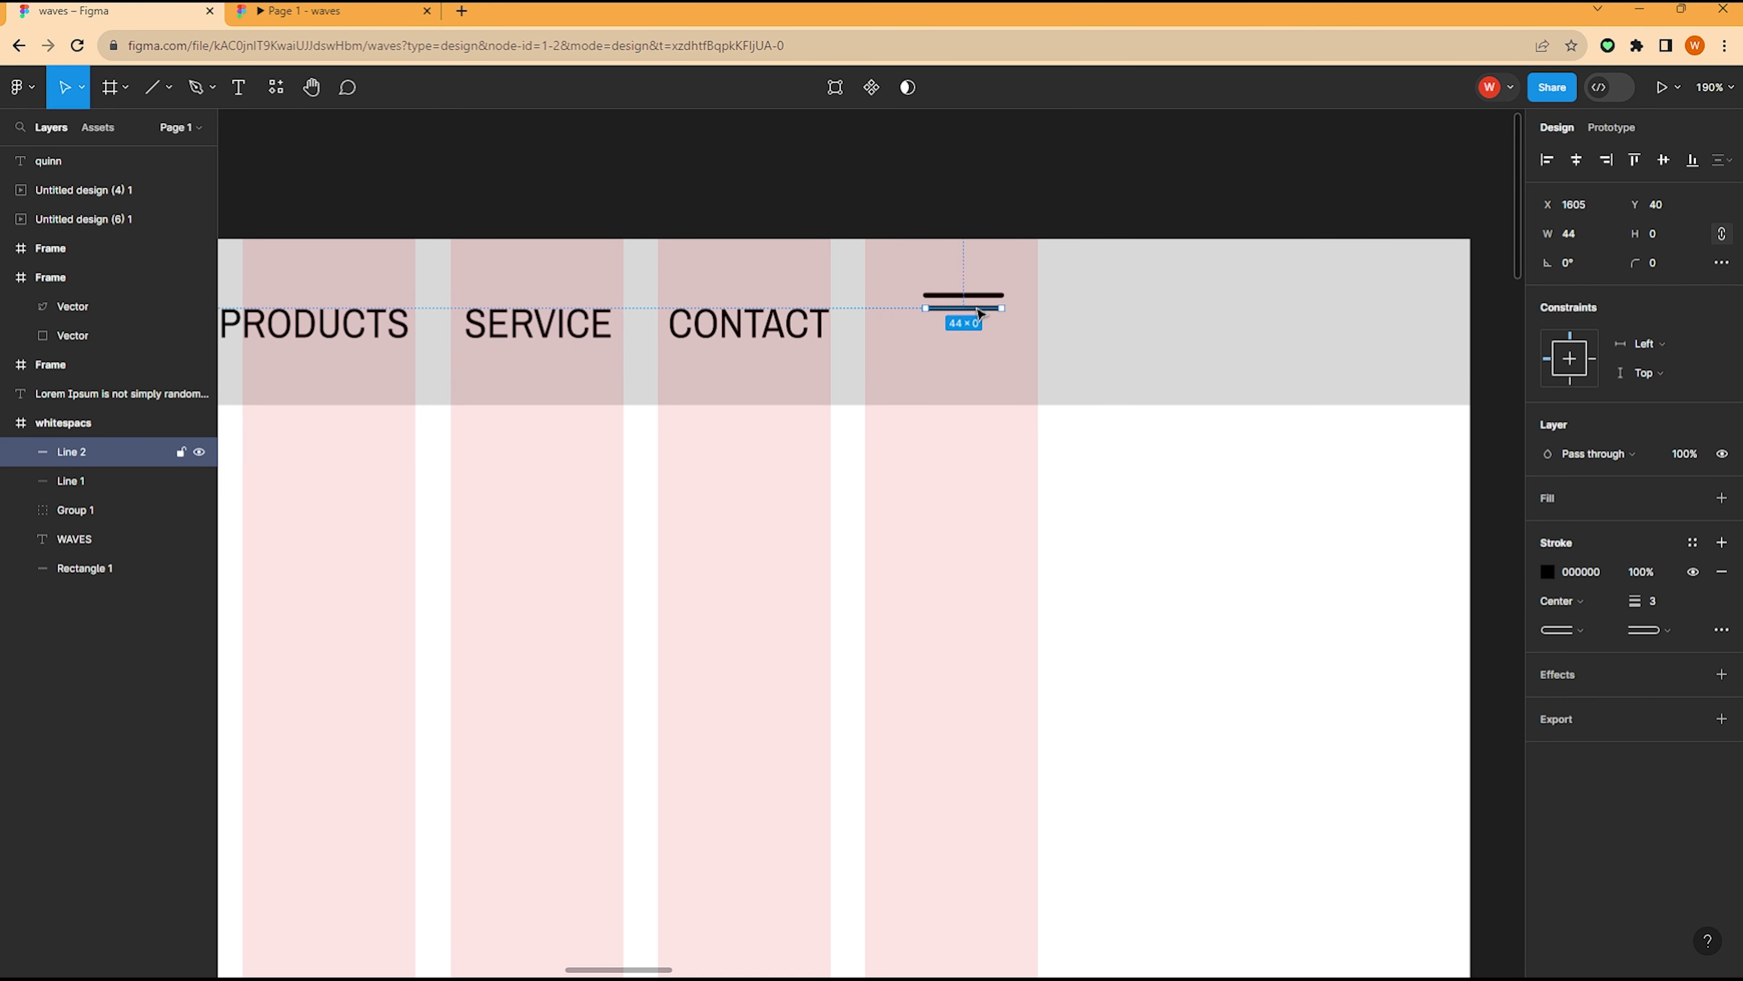
{"action": "key", "text": "ctrl+d"}
{"action": "left_click", "coordinate": [72, 510], "text": "shift"}
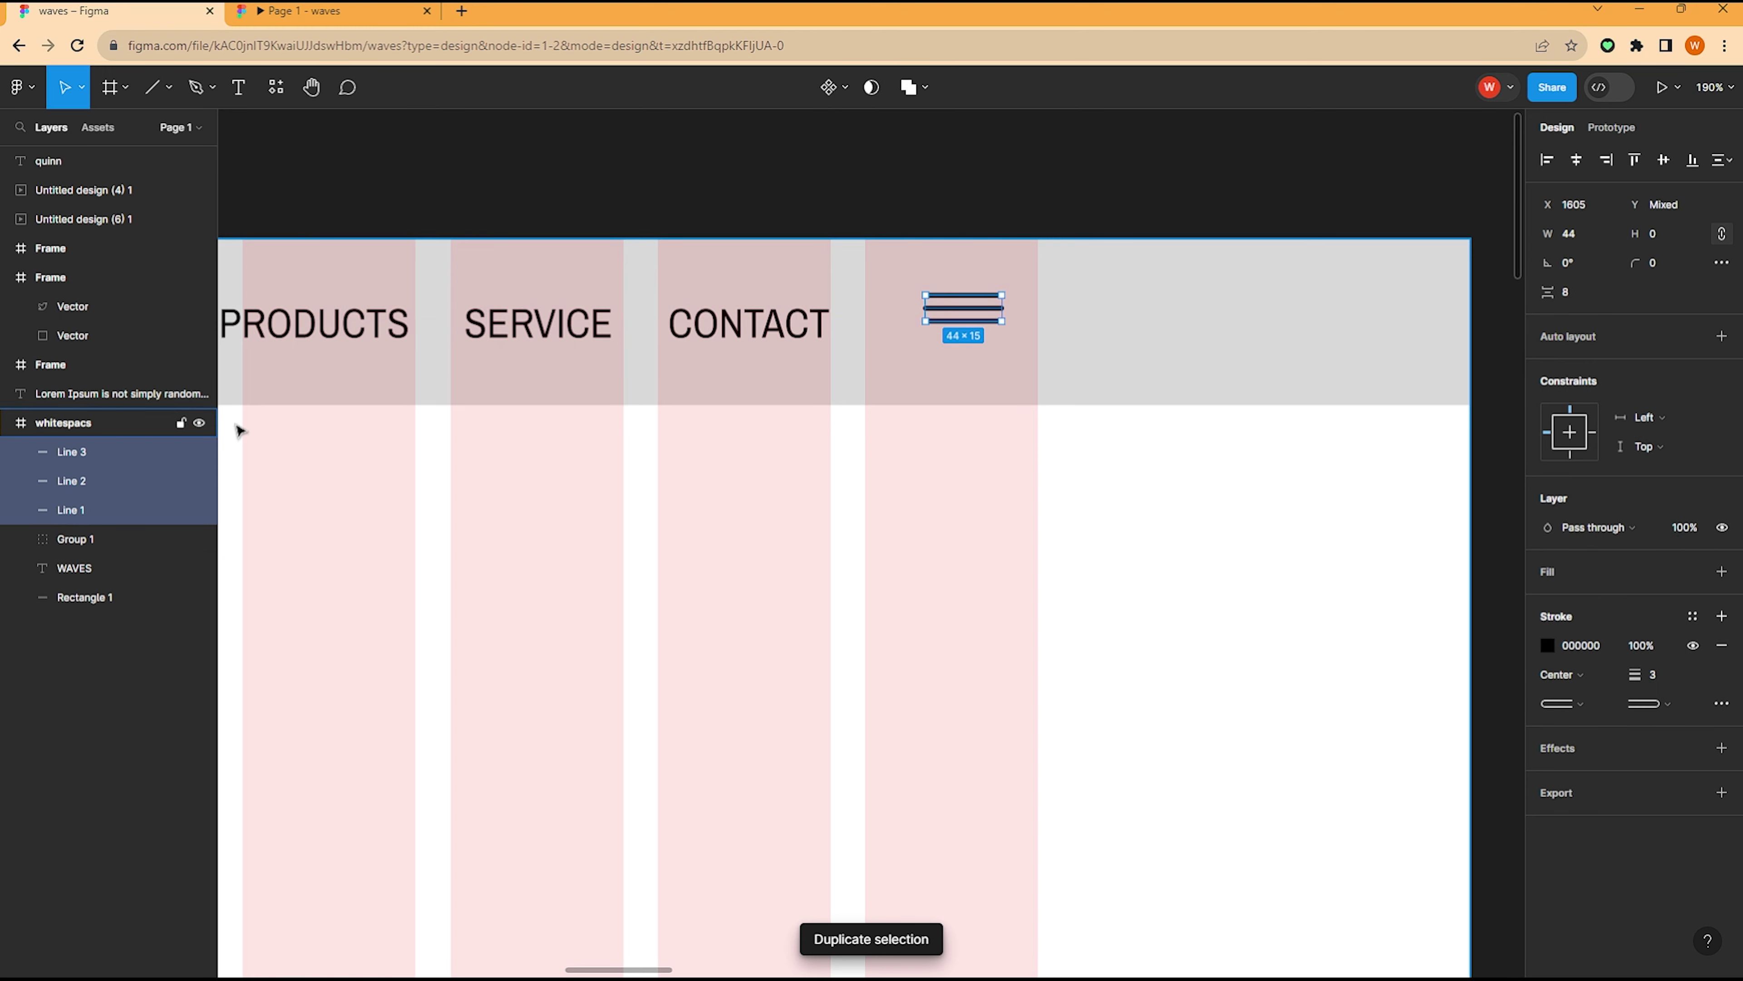
{"action": "key", "text": "ctrl+g"}
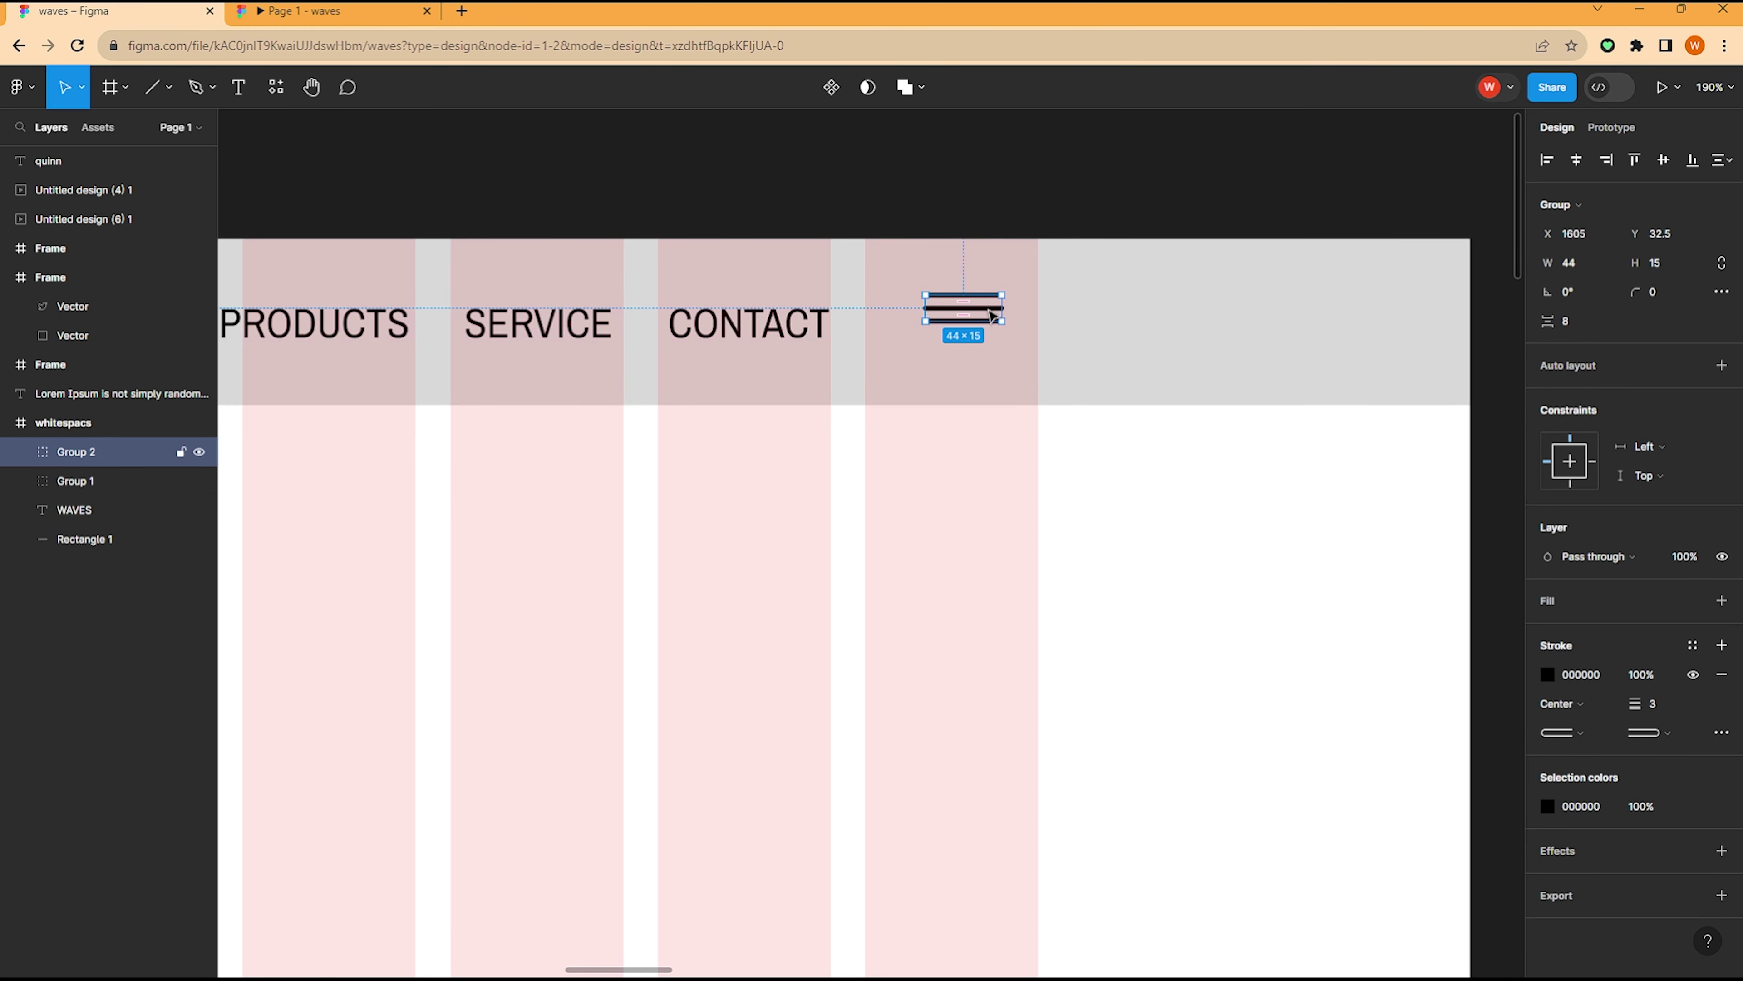
{"action": "scroll", "coordinate": [972, 439], "scroll_direction": "down", "scroll_amount": 5}
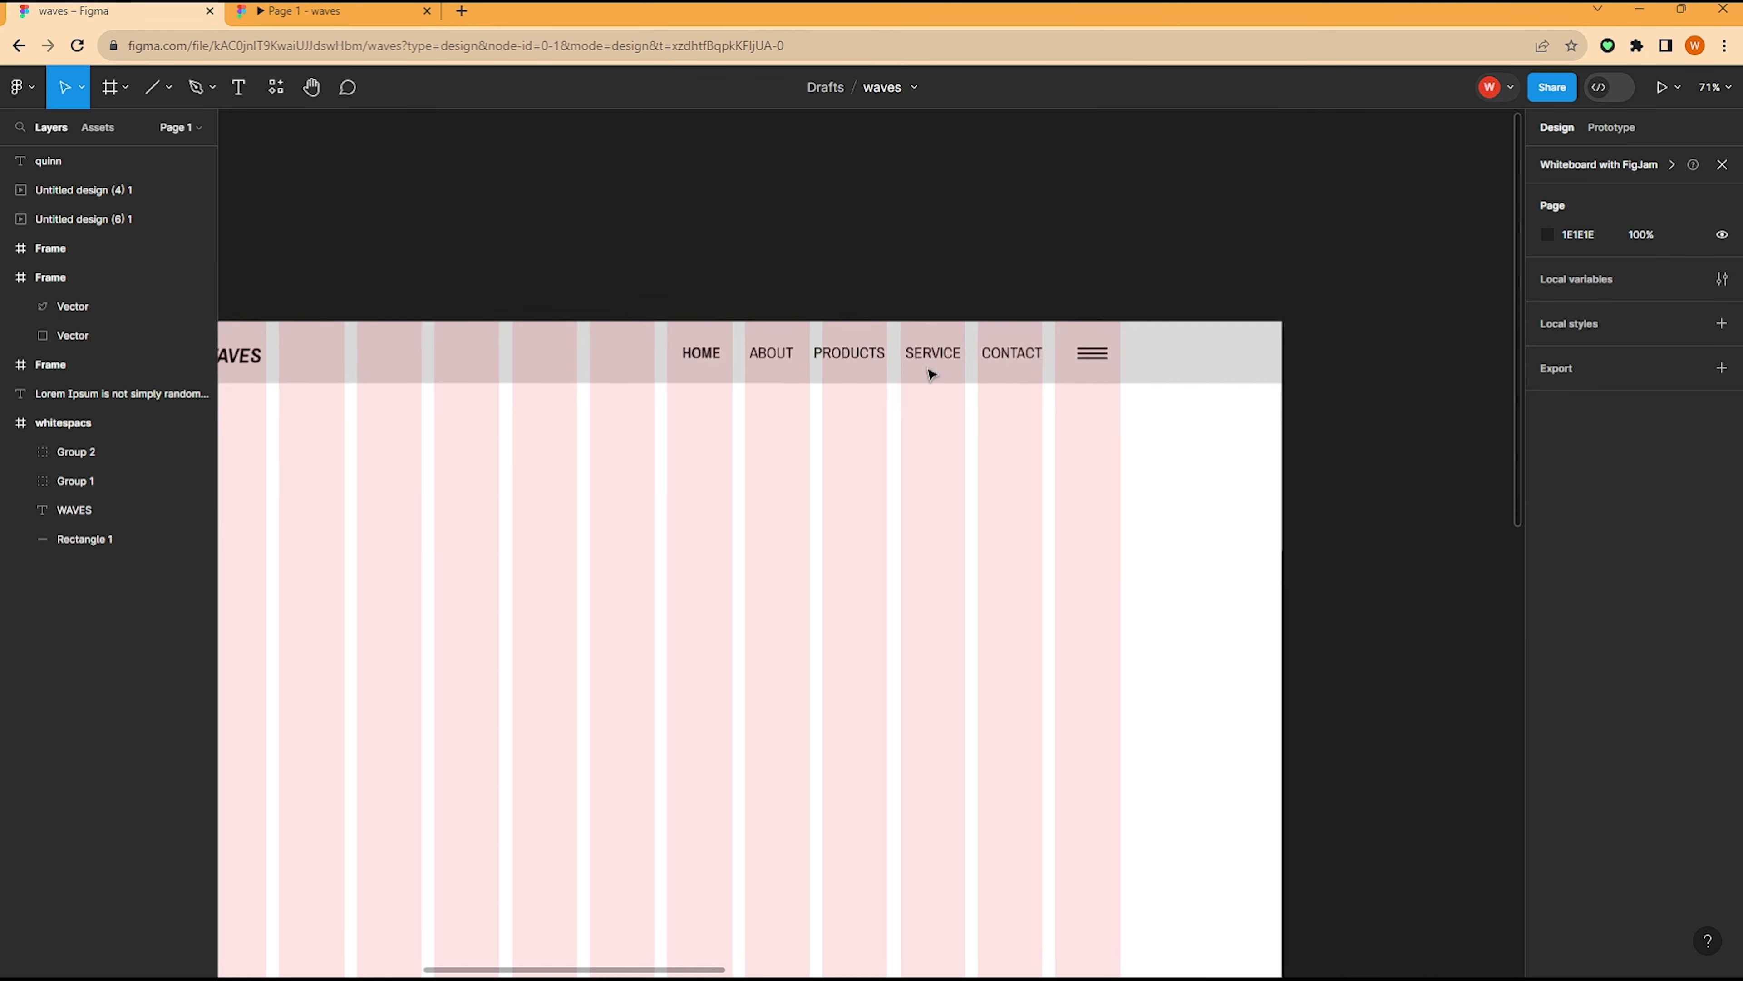
{"action": "scroll", "coordinate": [928, 364], "scroll_direction": "down", "scroll_amount": 3}
Step: Place the 1920 × 1080 ocean image in the whitespacs frame, layered beneath the header bar
{"action": "left_click", "coordinate": [921, 342]}
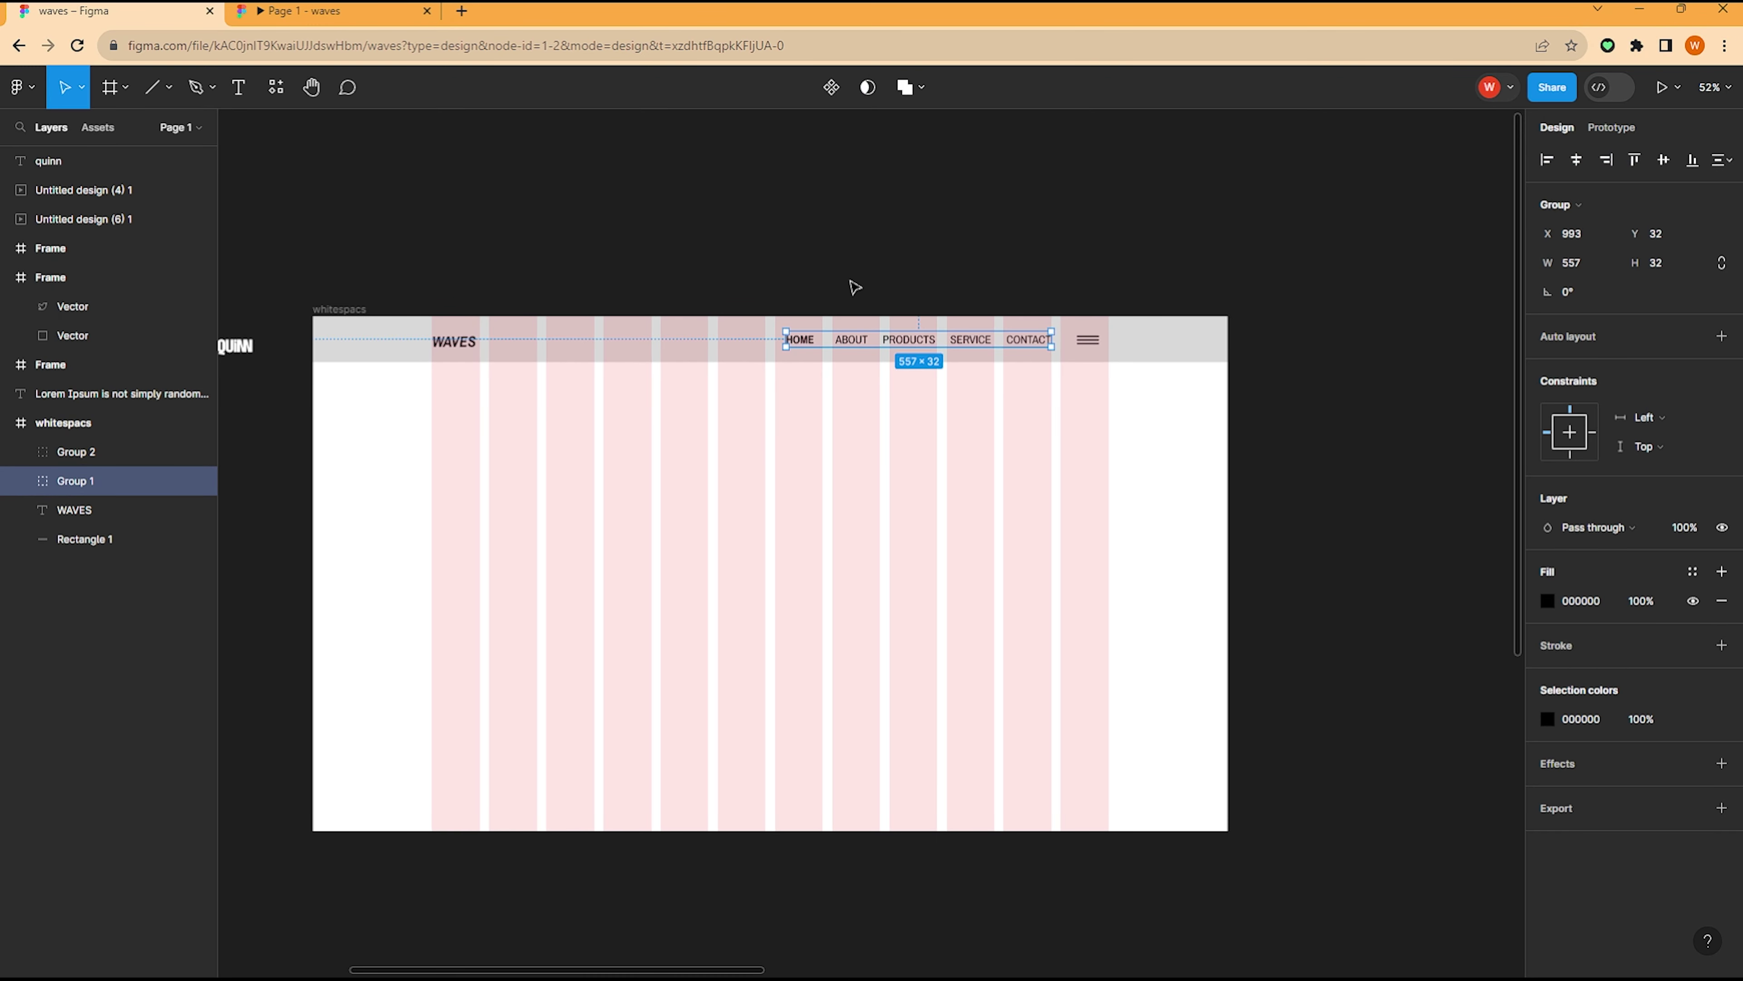
{"action": "left_click", "coordinate": [846, 261]}
{"action": "scroll", "coordinate": [549, 350], "scroll_direction": "down", "scroll_amount": 2}
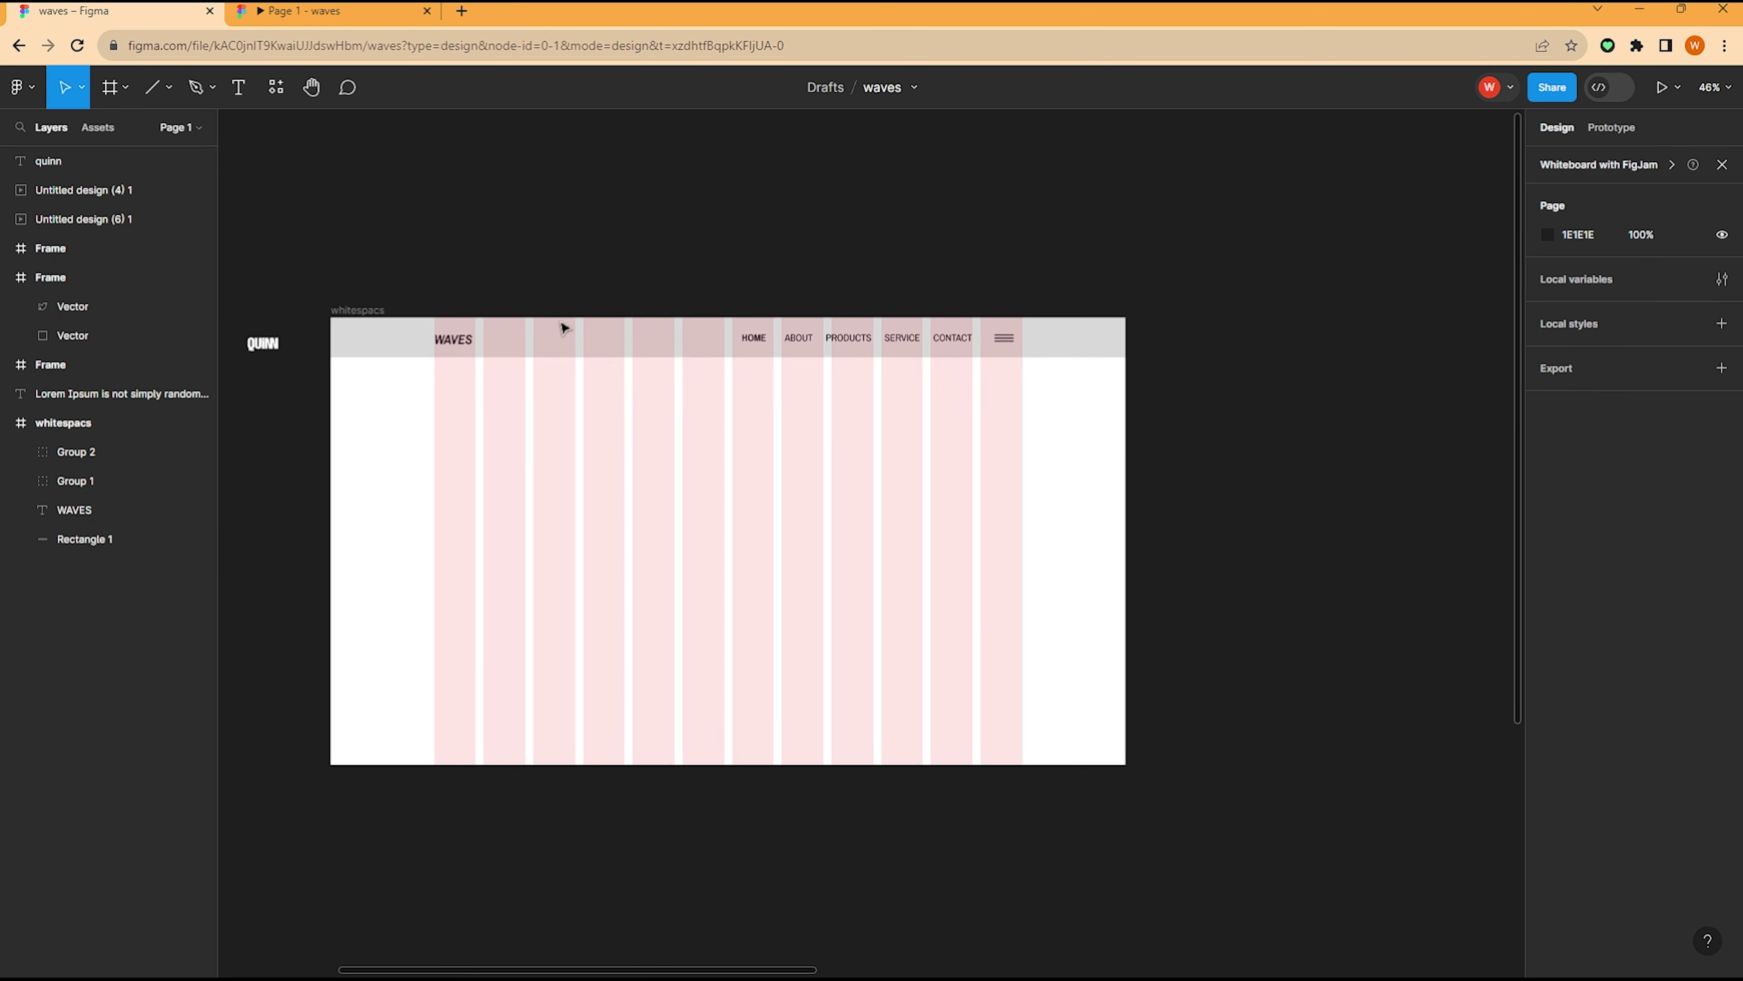
{"action": "scroll", "coordinate": [566, 326], "scroll_direction": "down", "scroll_amount": 1}
{"action": "scroll", "coordinate": [755, 350], "scroll_direction": "right", "scroll_amount": 5}
{"action": "scroll", "coordinate": [934, 377], "scroll_direction": "down", "scroll_amount": 2}
{"action": "left_click_drag", "start_coordinate": [1327, 518], "coordinate": [458, 304]}
{"action": "key", "text": "shift+2"}
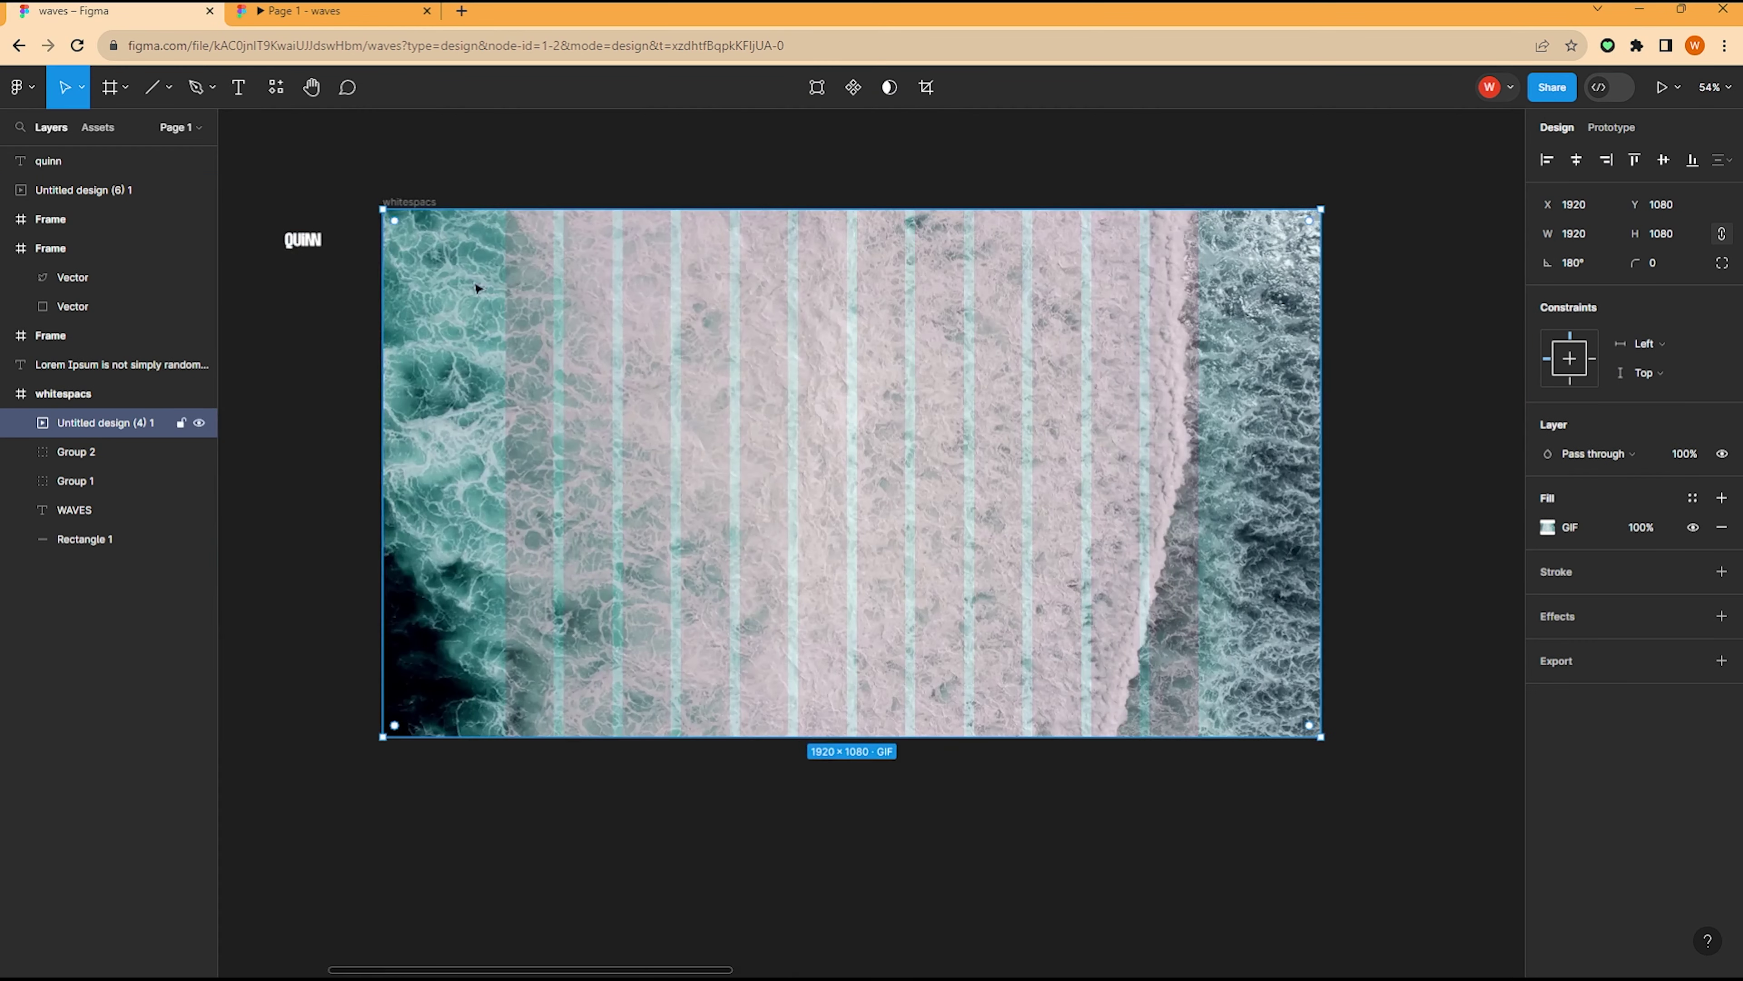
{"action": "left_click_drag", "start_coordinate": [103, 422], "coordinate": [117, 553]}
{"action": "scroll", "coordinate": [825, 261], "scroll_direction": "down", "scroll_amount": 2}
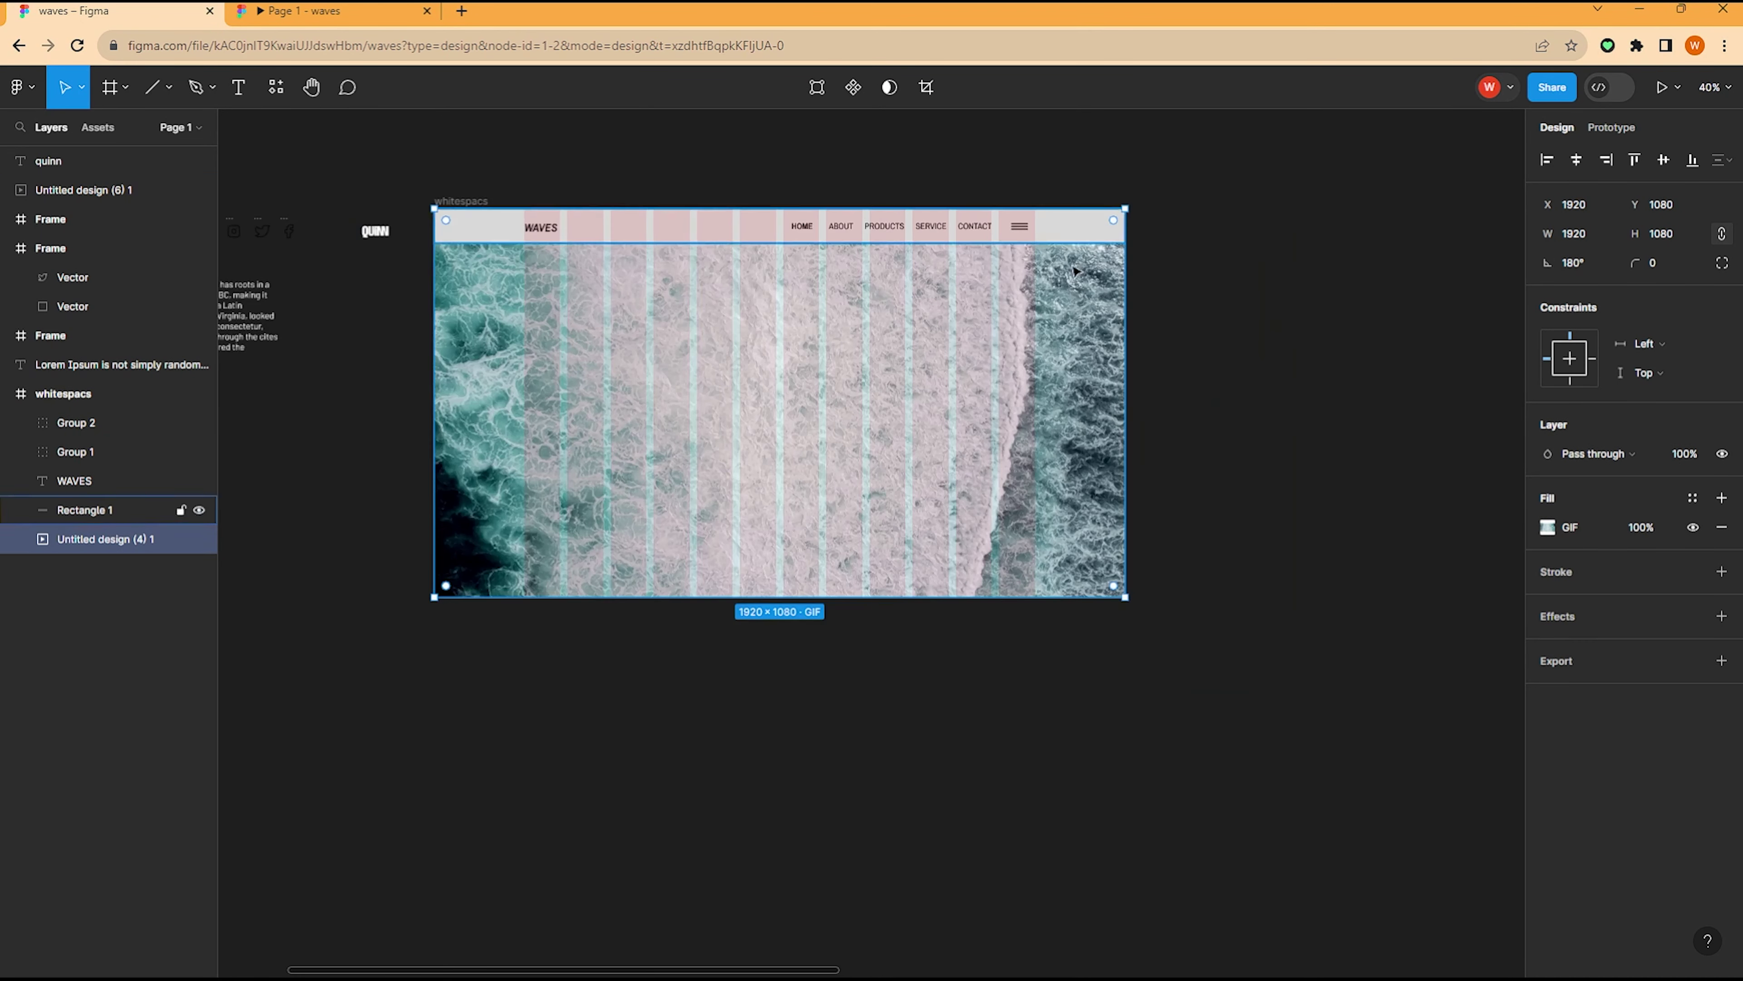
{"action": "scroll", "coordinate": [622, 234], "scroll_direction": "up", "scroll_amount": 3}
Step: Make the nav bar white and give the nav links dark teal 083F45 sampled from the ocean
{"action": "left_click", "coordinate": [623, 234]}
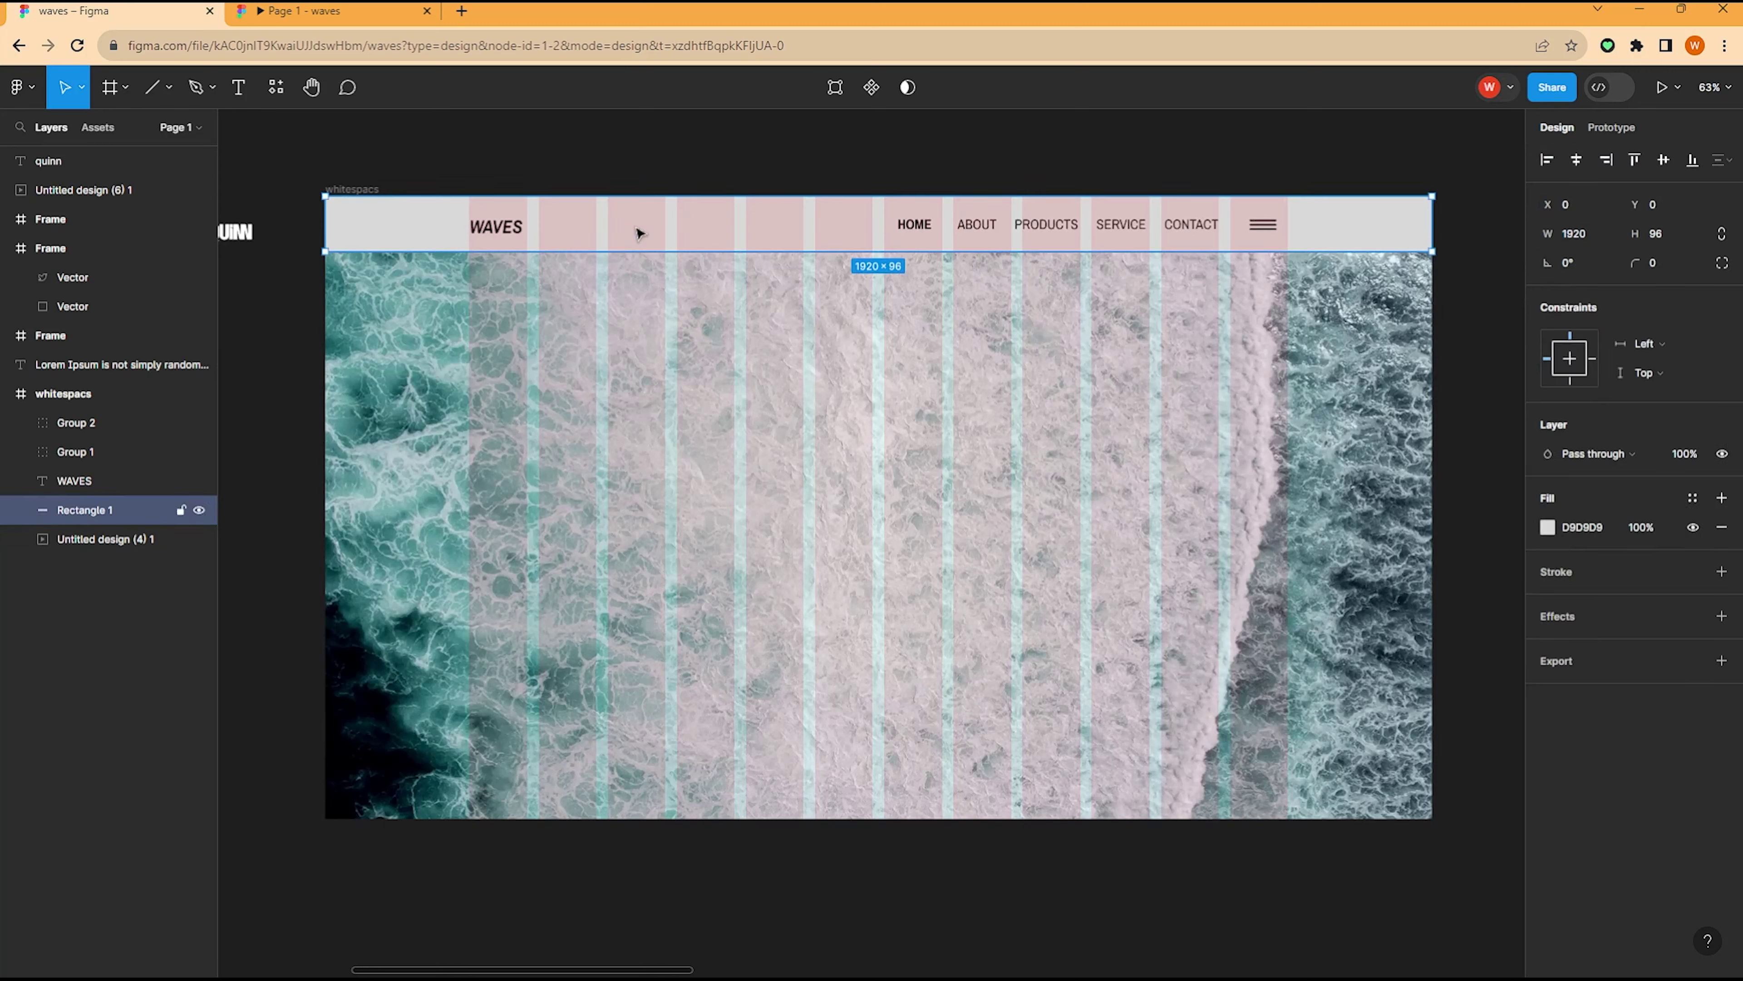
{"action": "left_click", "coordinate": [1548, 526]}
{"action": "left_click", "coordinate": [1036, 227]}
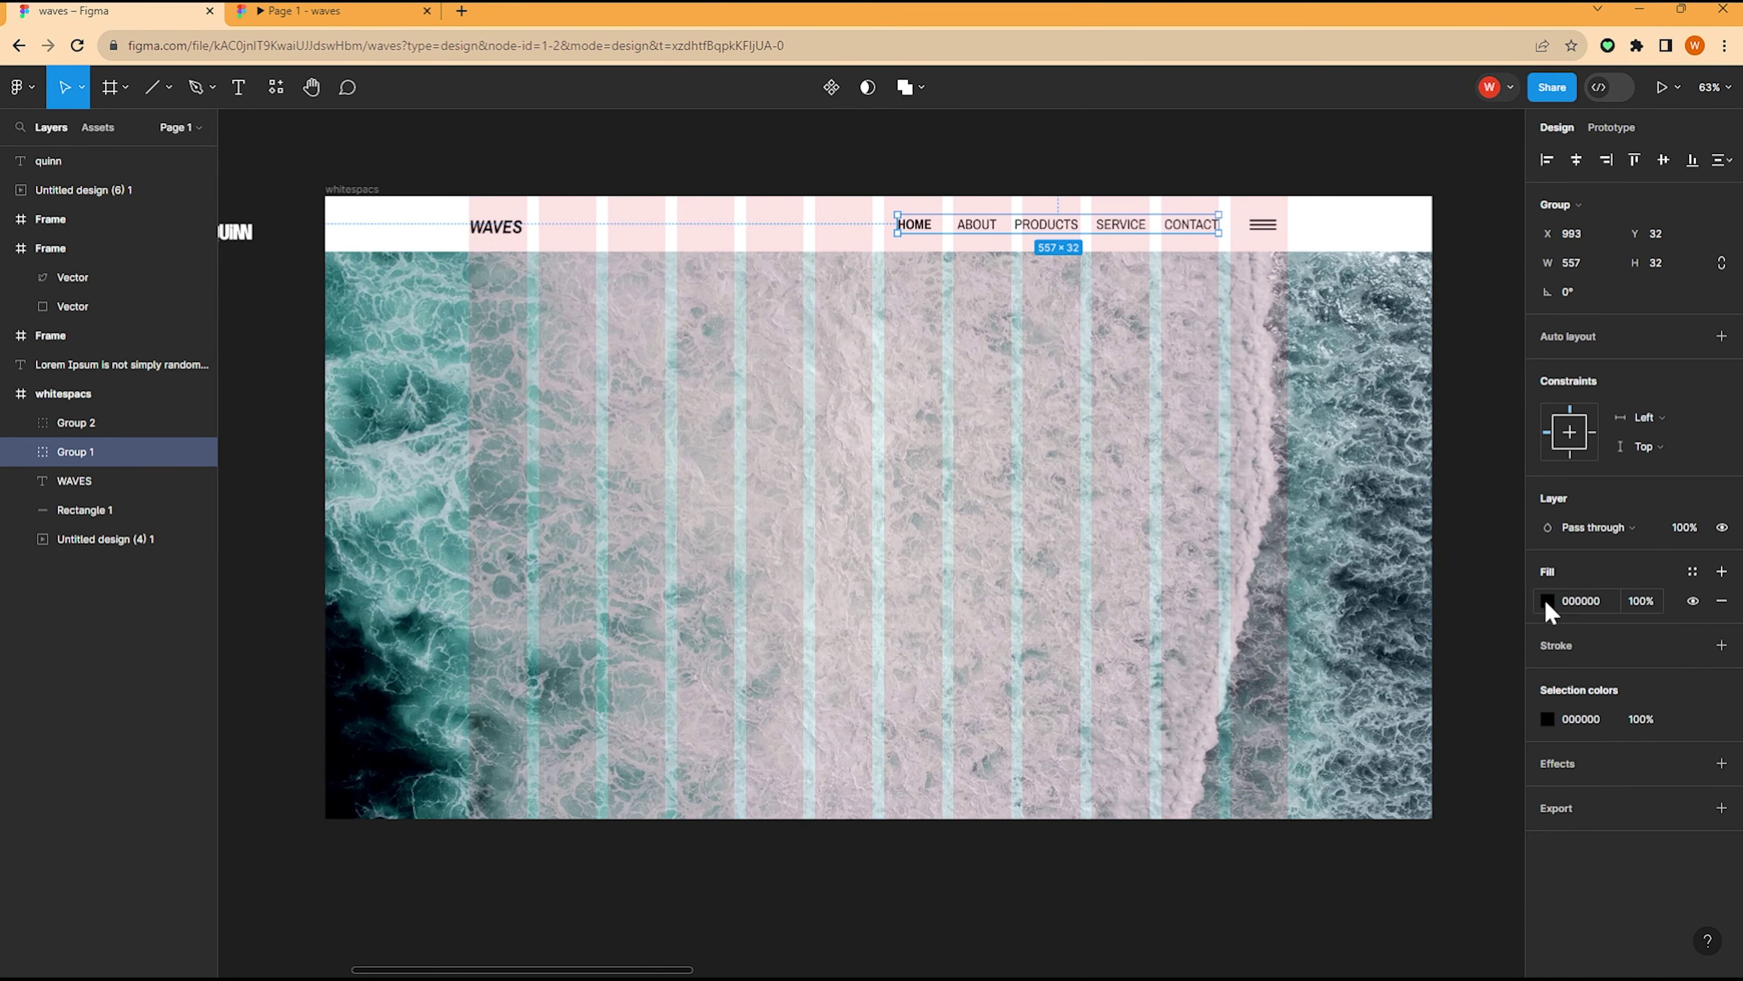
{"action": "left_click", "coordinate": [1547, 600]}
{"action": "left_click", "coordinate": [1333, 760]}
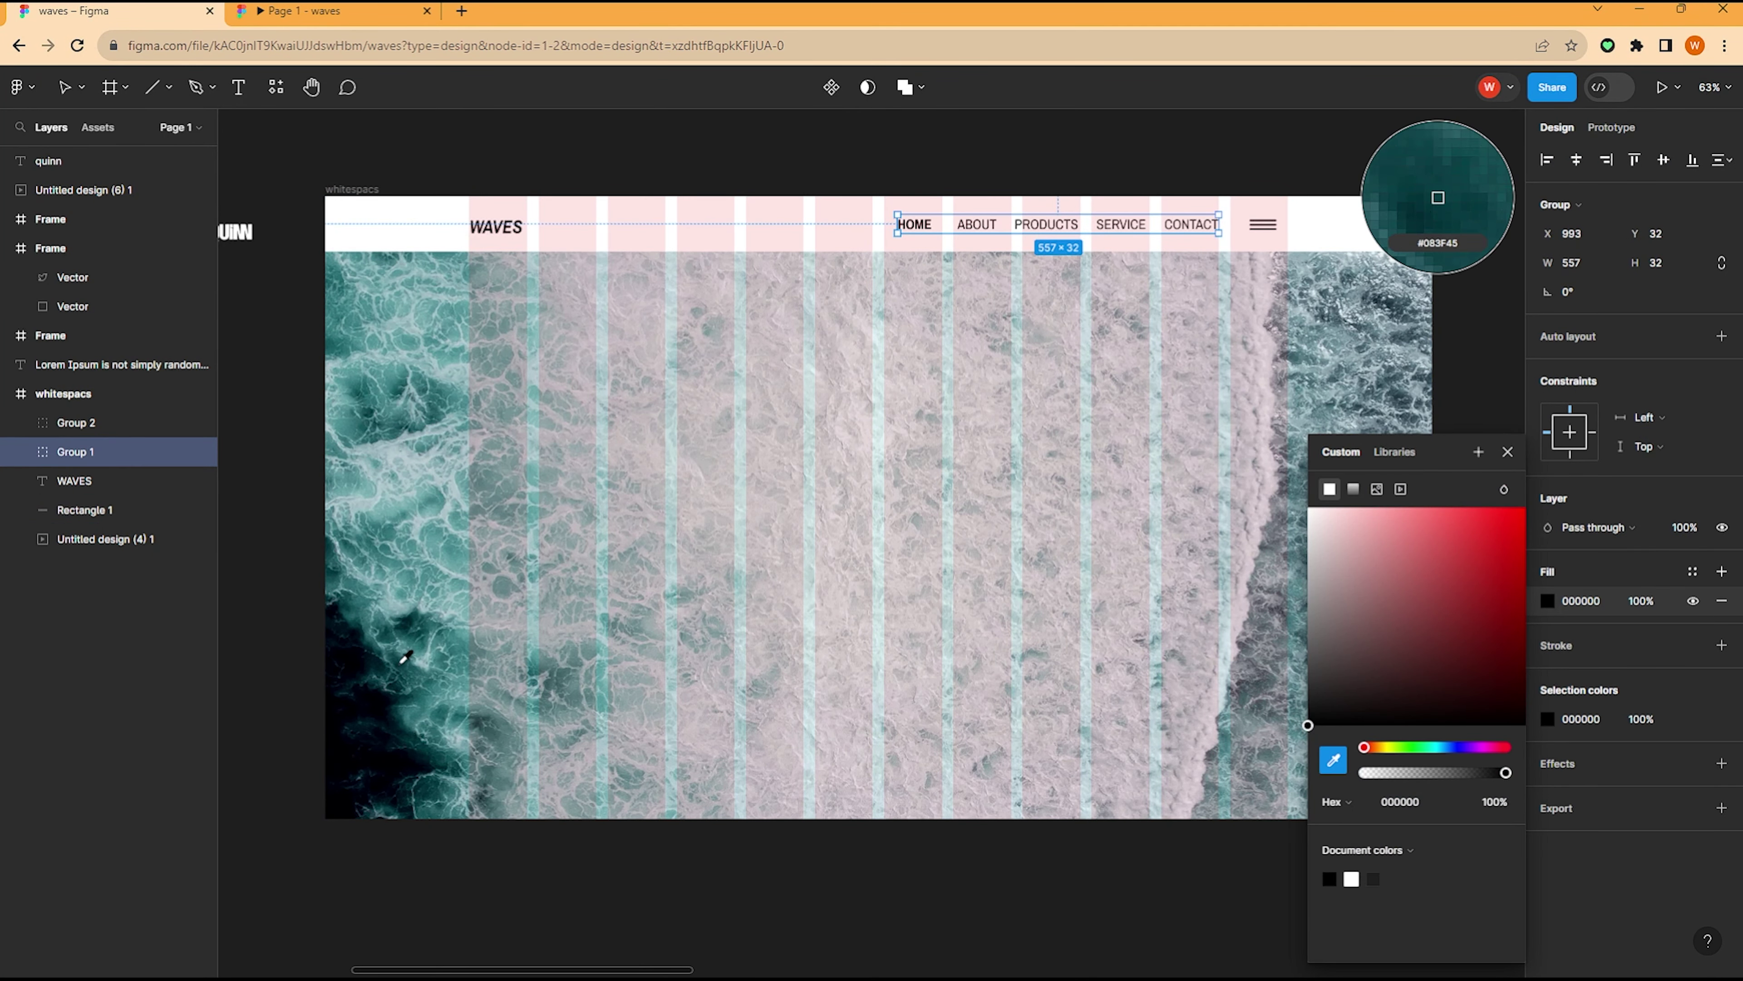
{"action": "left_click", "coordinate": [1379, 289]}
Step: Sample a colour from the ocean image for the WAVES logo fill
{"action": "left_click", "coordinate": [496, 227]}
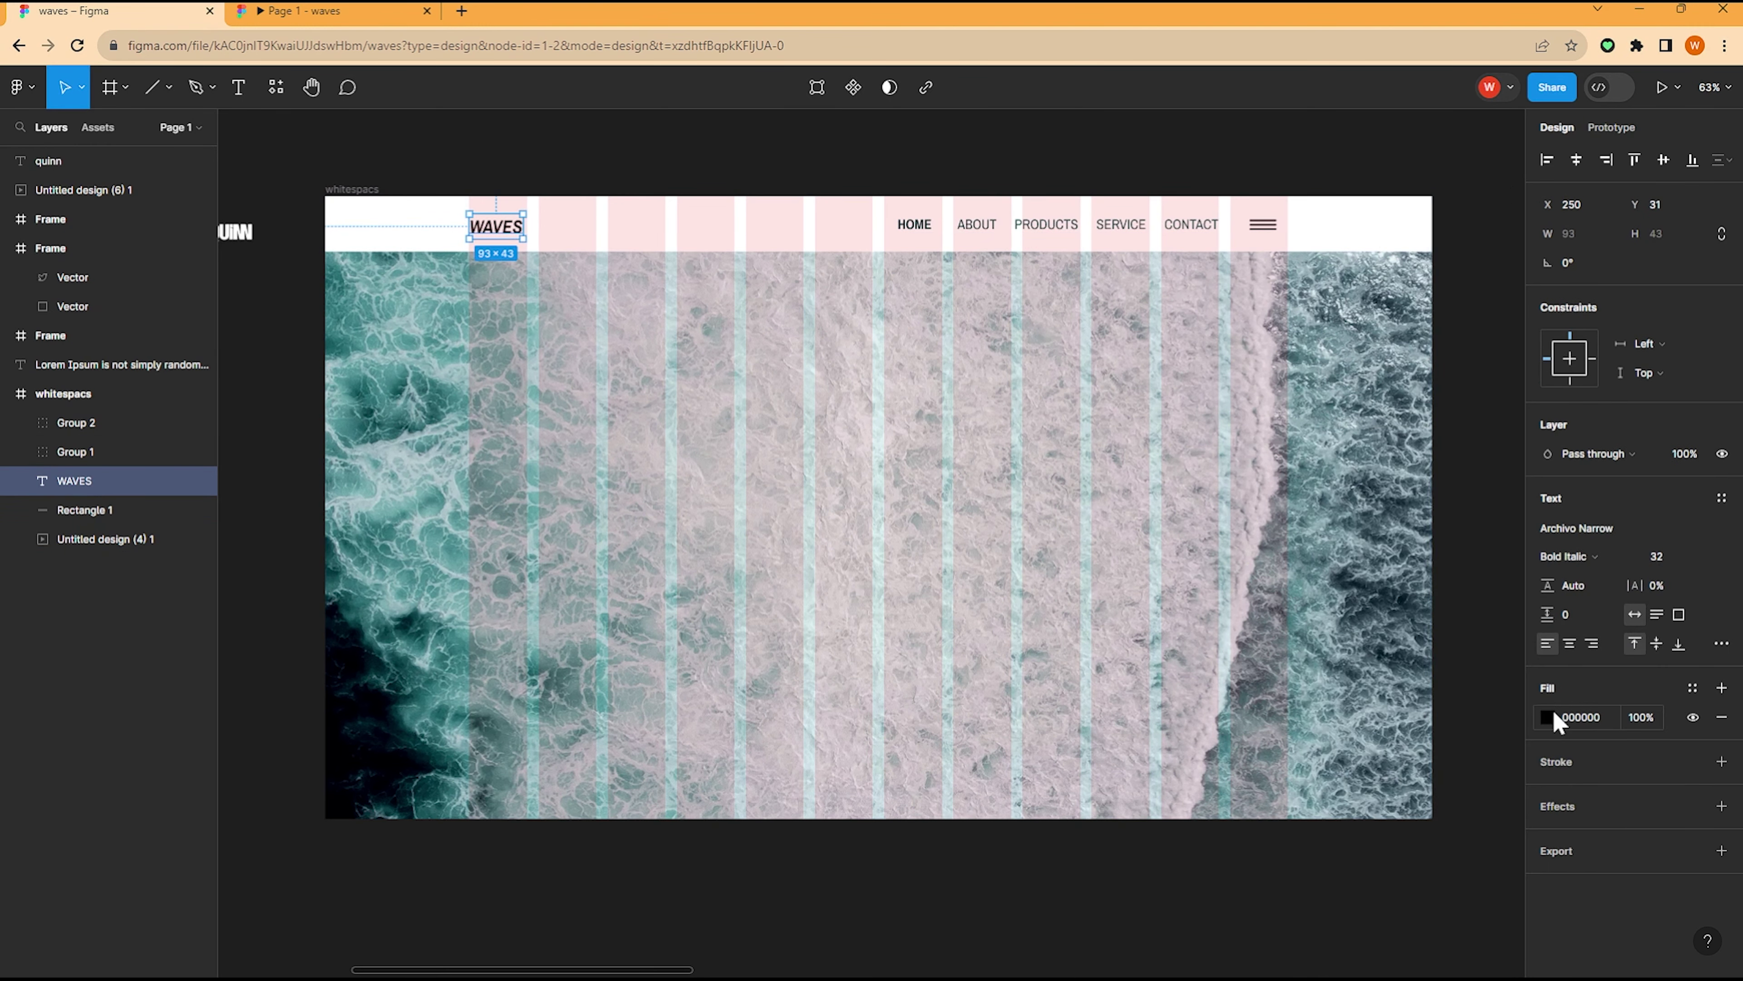
{"action": "left_click", "coordinate": [1547, 717]}
{"action": "left_click", "coordinate": [1334, 759]}
{"action": "left_click", "coordinate": [389, 693]}
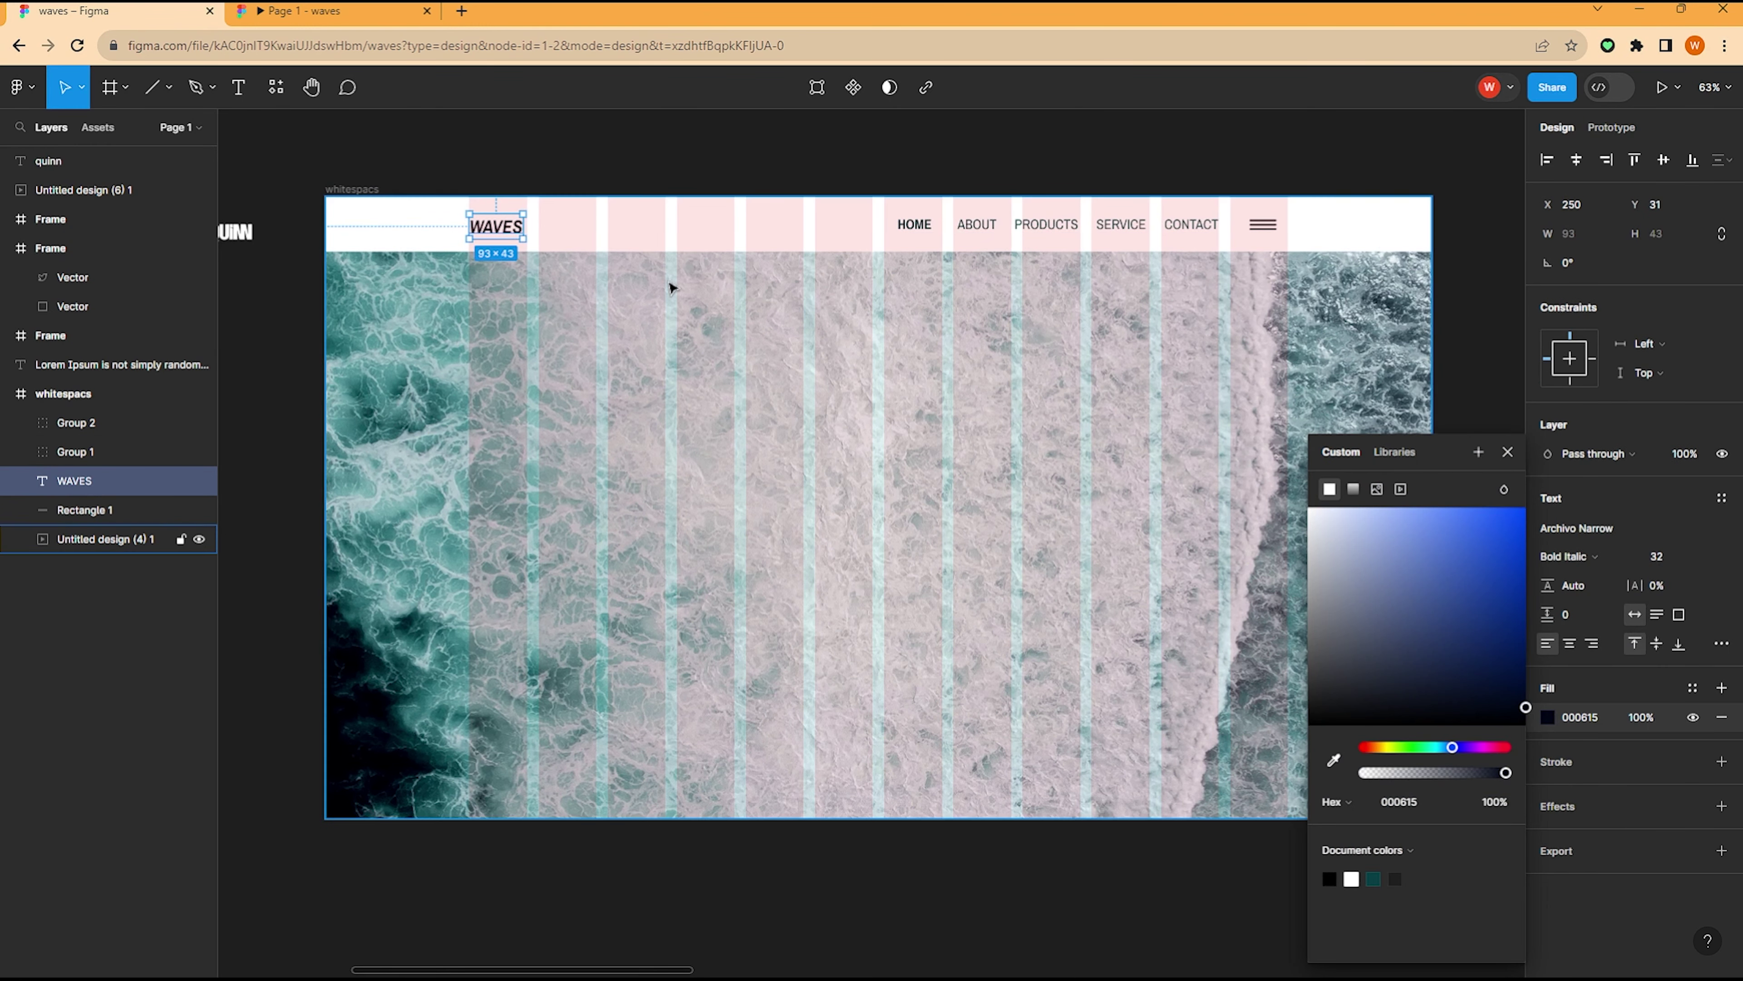
{"action": "key", "text": "Escape"}
{"action": "key", "text": "Escape"}
{"action": "scroll", "coordinate": [484, 219], "scroll_direction": "up", "scroll_amount": 10}
{"action": "scroll", "coordinate": [484, 218], "scroll_direction": "down", "scroll_amount": 5}
Step: Apply the teal 083F45 document colour to the WAVES logo
{"action": "left_click", "coordinate": [487, 253]}
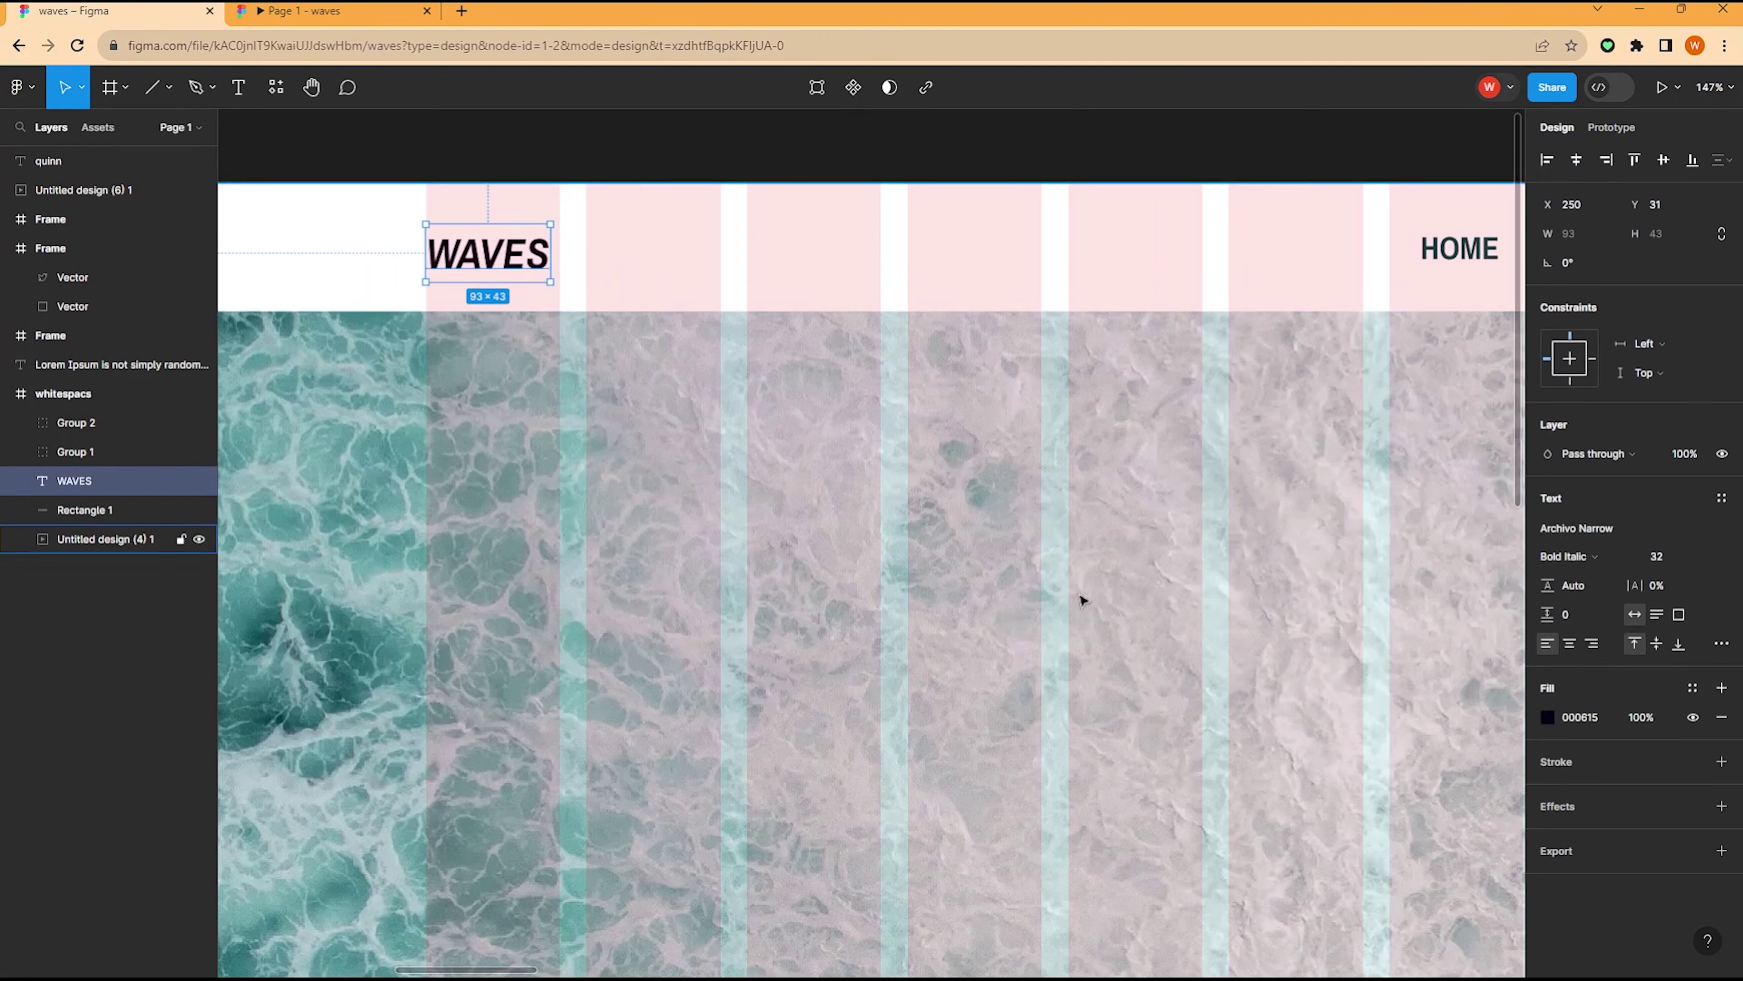
{"action": "left_click", "coordinate": [1547, 716]}
{"action": "left_click", "coordinate": [1374, 877]}
{"action": "scroll", "coordinate": [798, 440], "scroll_direction": "down", "scroll_amount": 5}
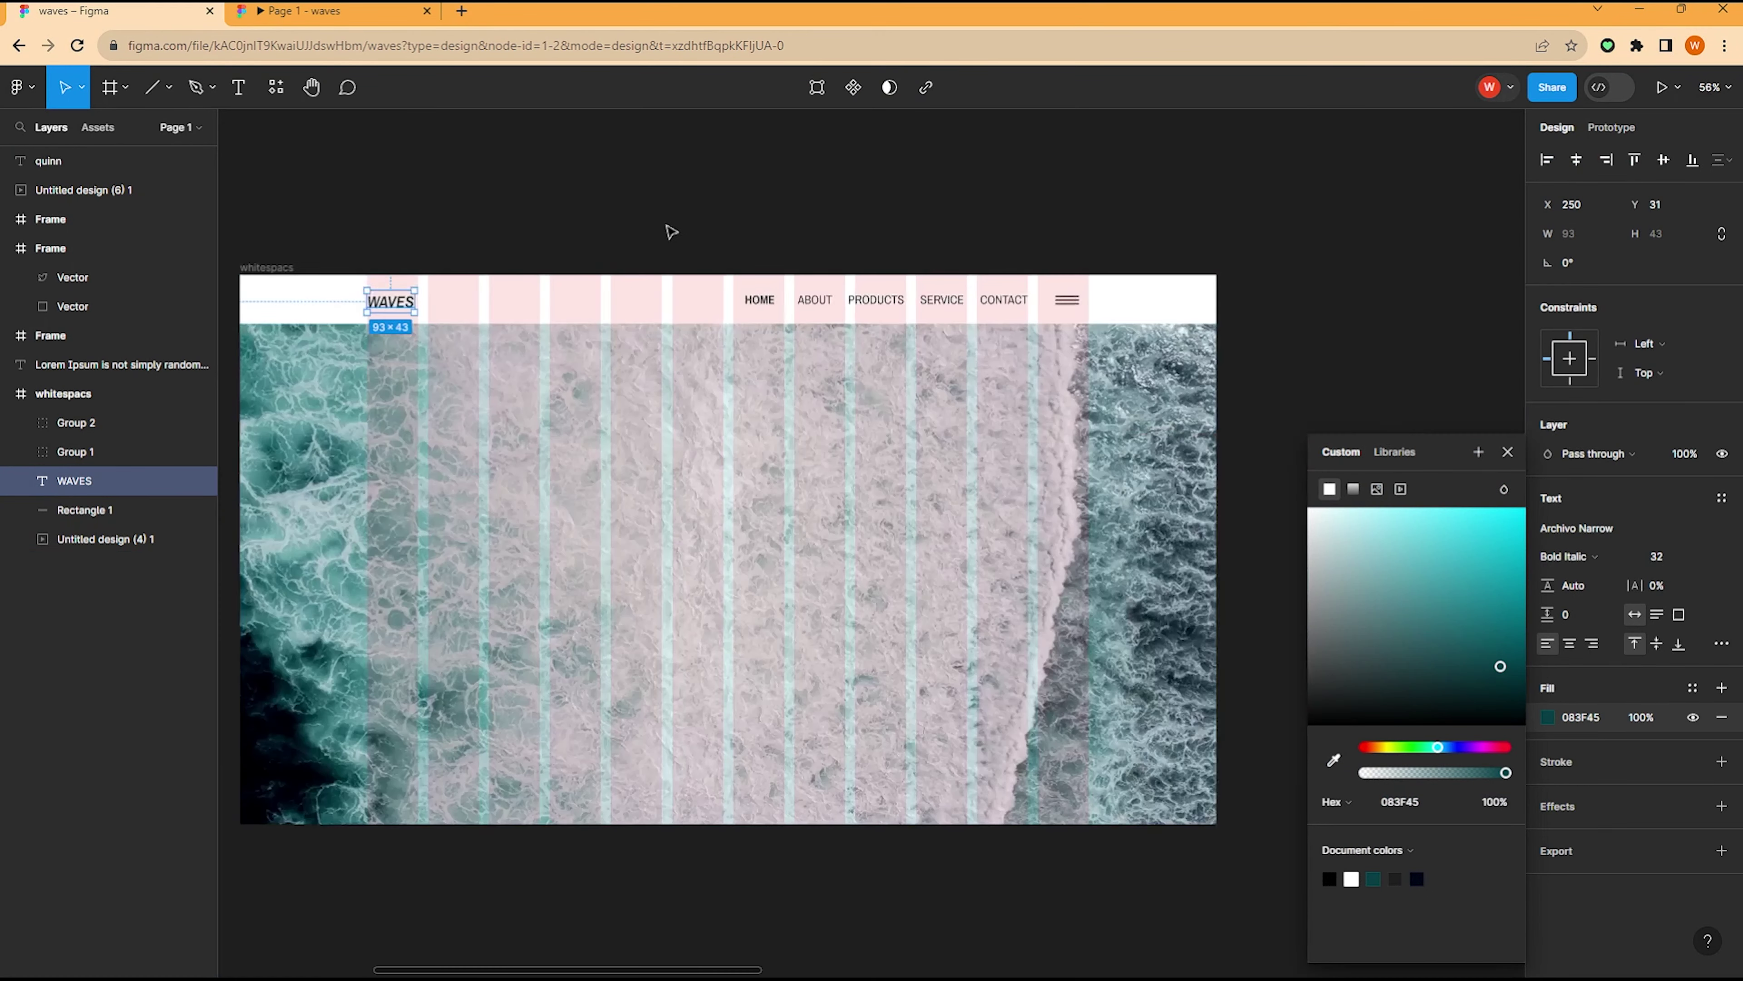
{"action": "scroll", "coordinate": [670, 237], "scroll_direction": "down", "scroll_amount": 2}
{"action": "key", "text": "Escape"}
{"action": "key", "text": "Escape"}
{"action": "scroll", "coordinate": [673, 250], "scroll_direction": "down", "scroll_amount": 2}
{"action": "scroll", "coordinate": [676, 252], "scroll_direction": "up", "scroll_amount": 1}
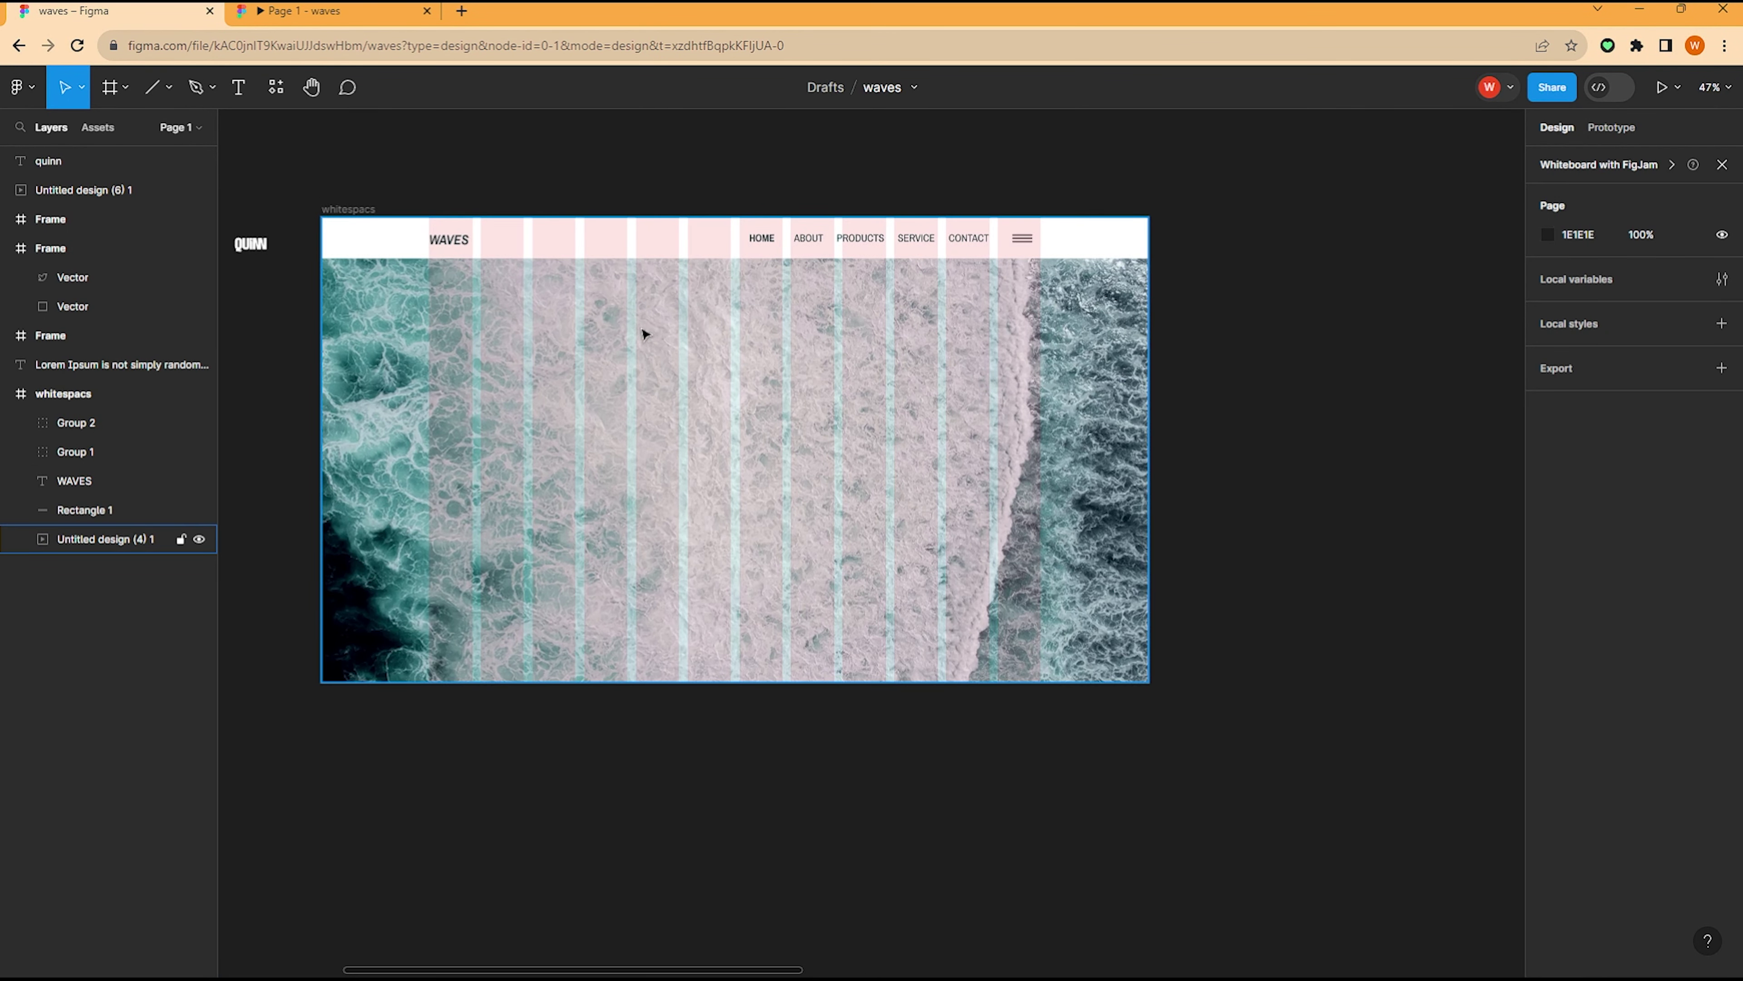
{"action": "left_click", "coordinate": [657, 438]}
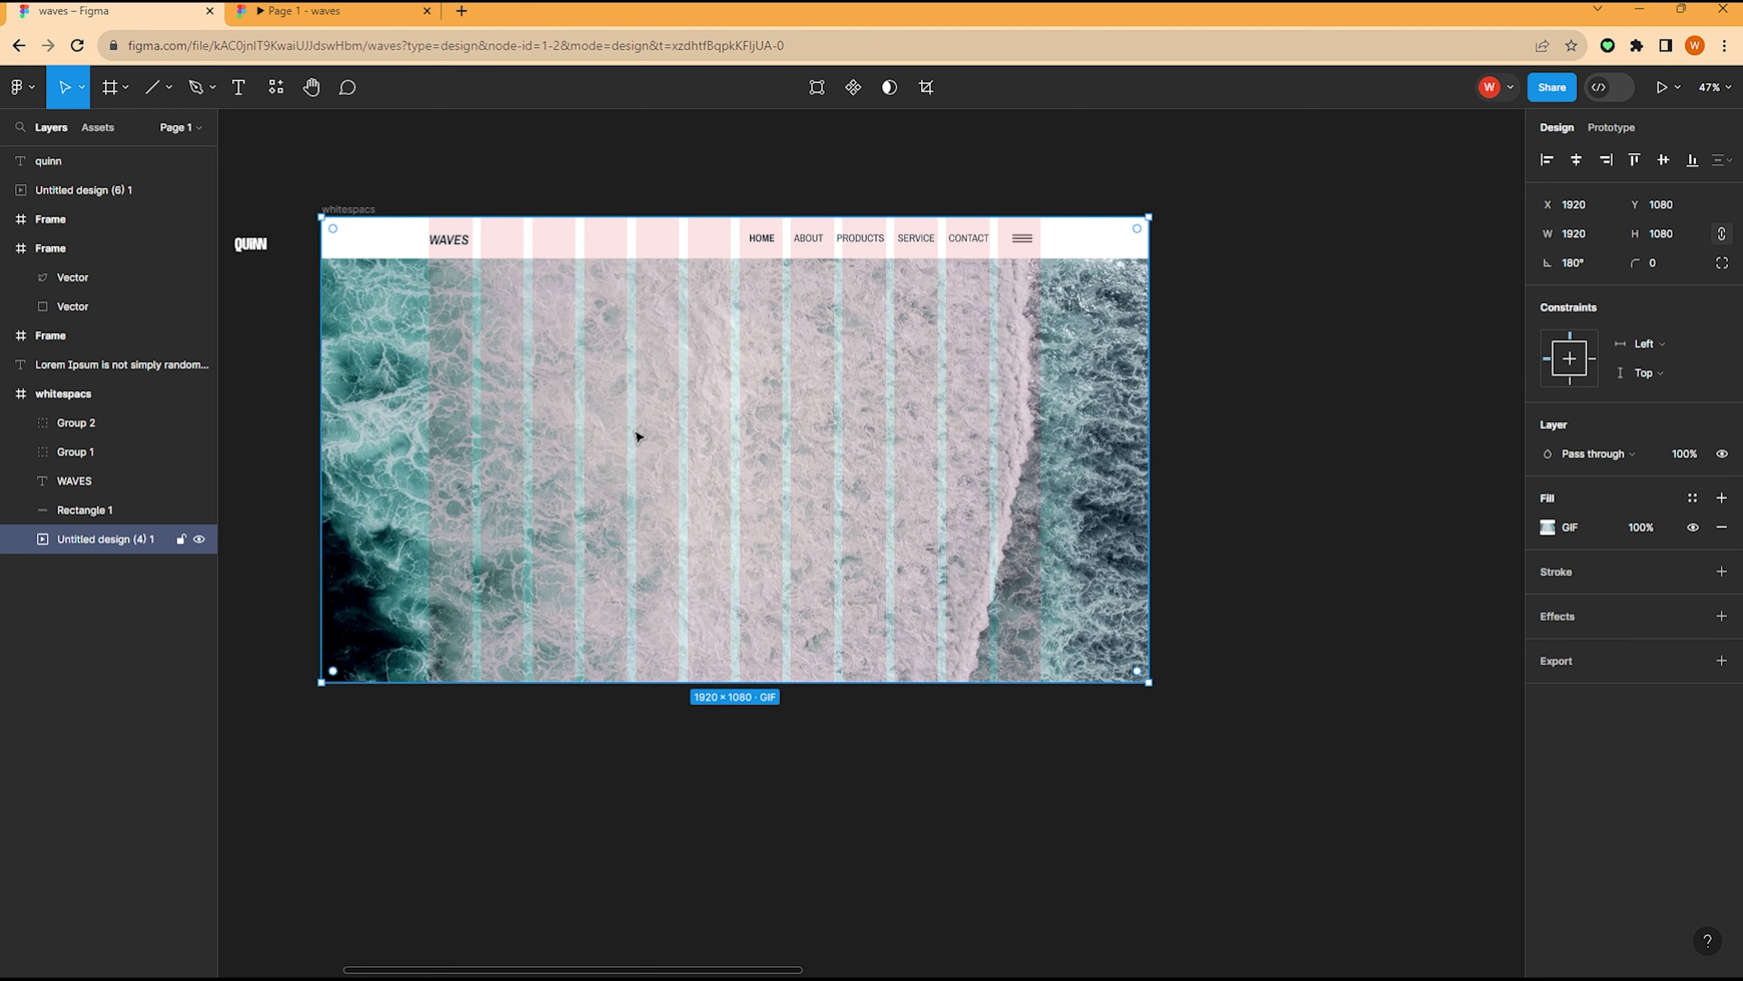
{"action": "key", "text": "Escape"}
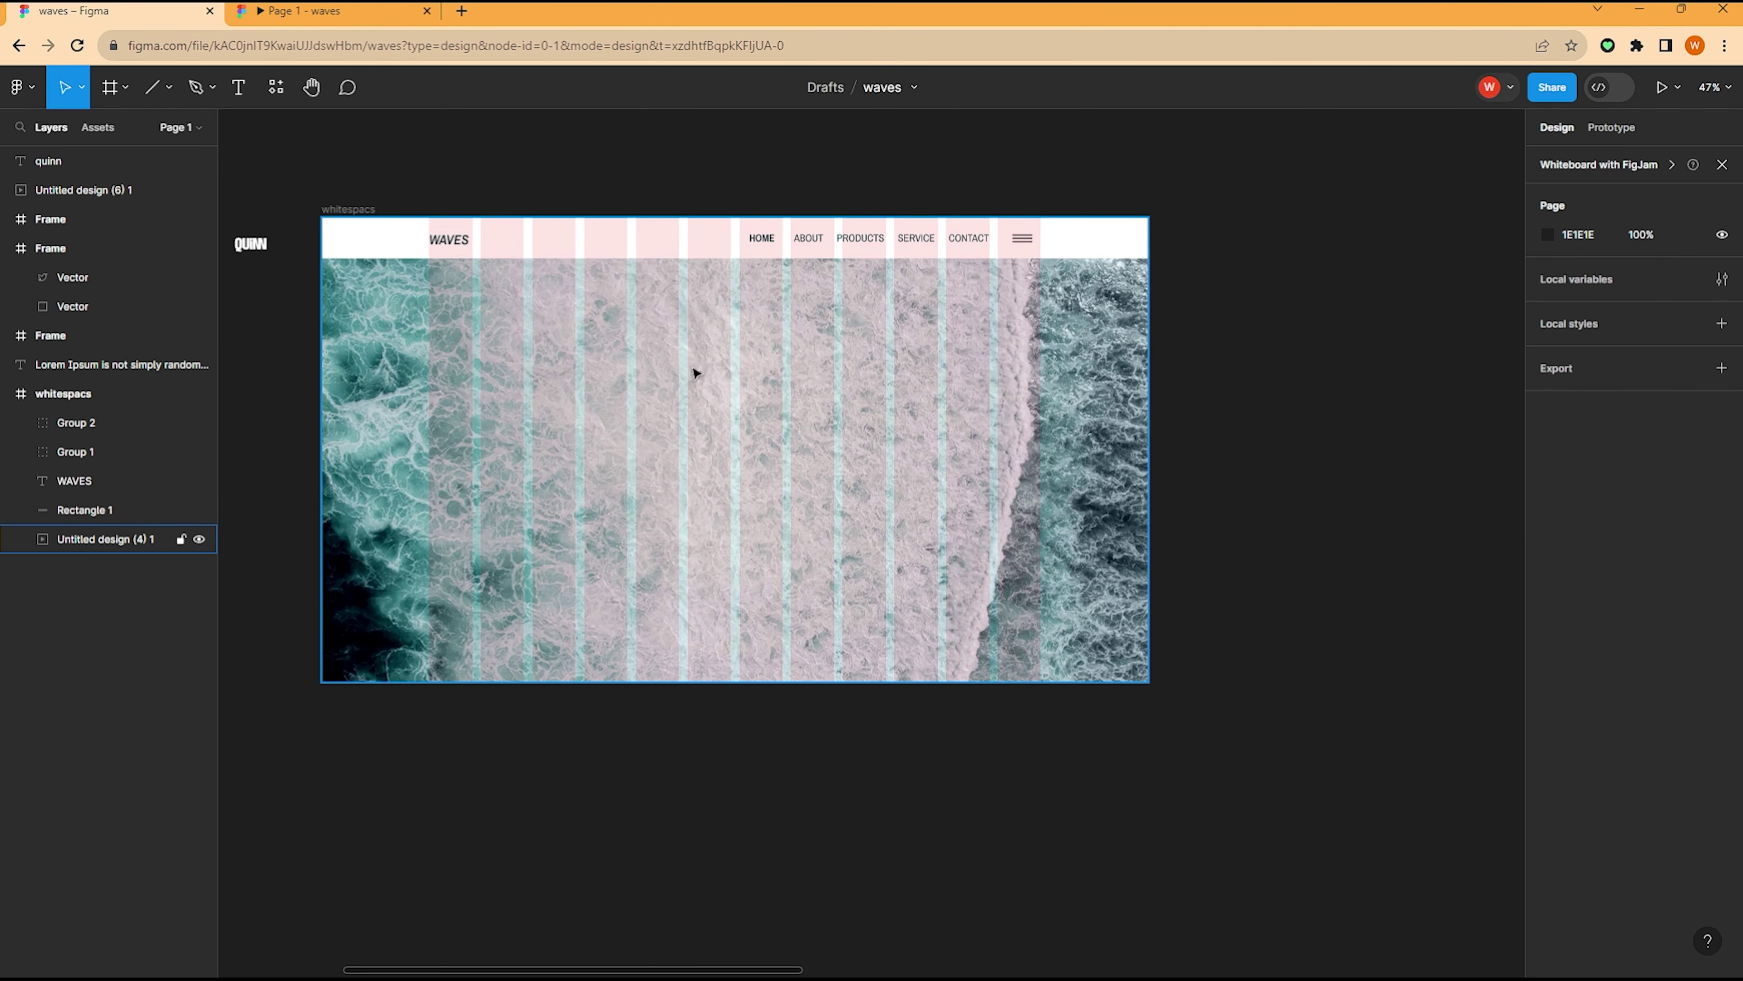
{"action": "scroll", "coordinate": [659, 378], "scroll_direction": "up", "scroll_amount": 1}
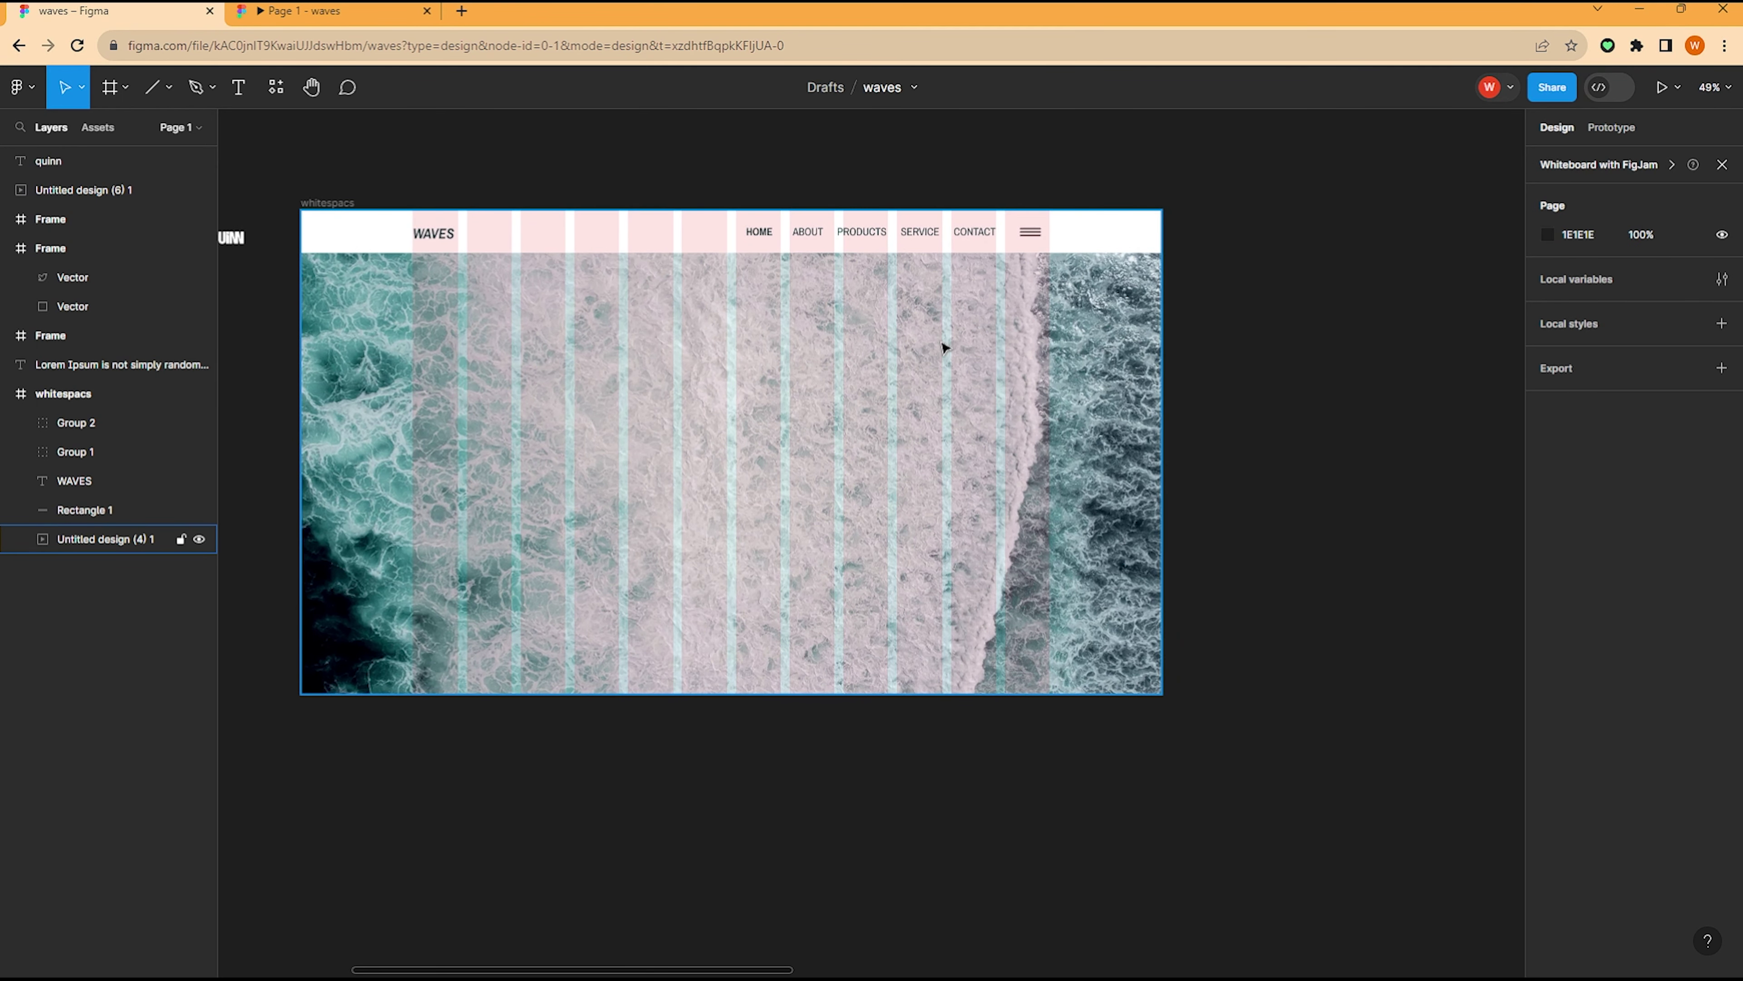
Step: Add a FLOW WITH IT text layer on the ocean image in the Quinn font
{"action": "key", "text": "t"}
{"action": "left_click", "coordinate": [820, 364]}
{"action": "type", "text": "FLOW WITH IT"}
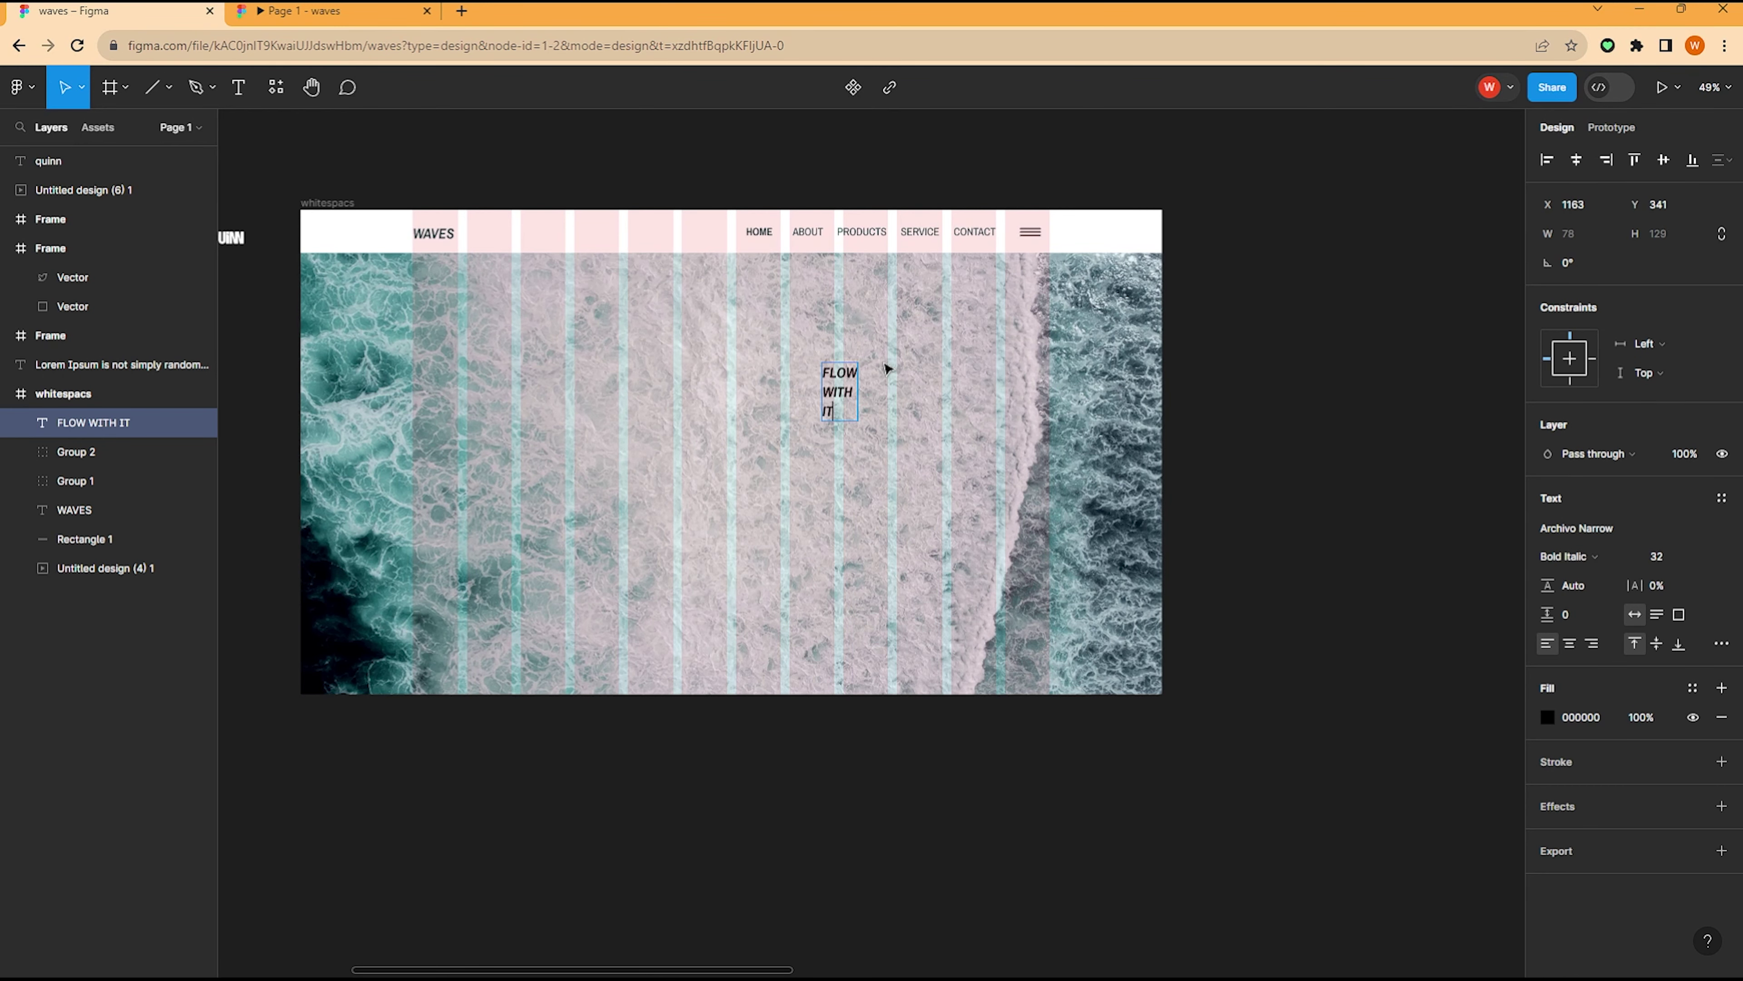
{"action": "key", "text": "Escape"}
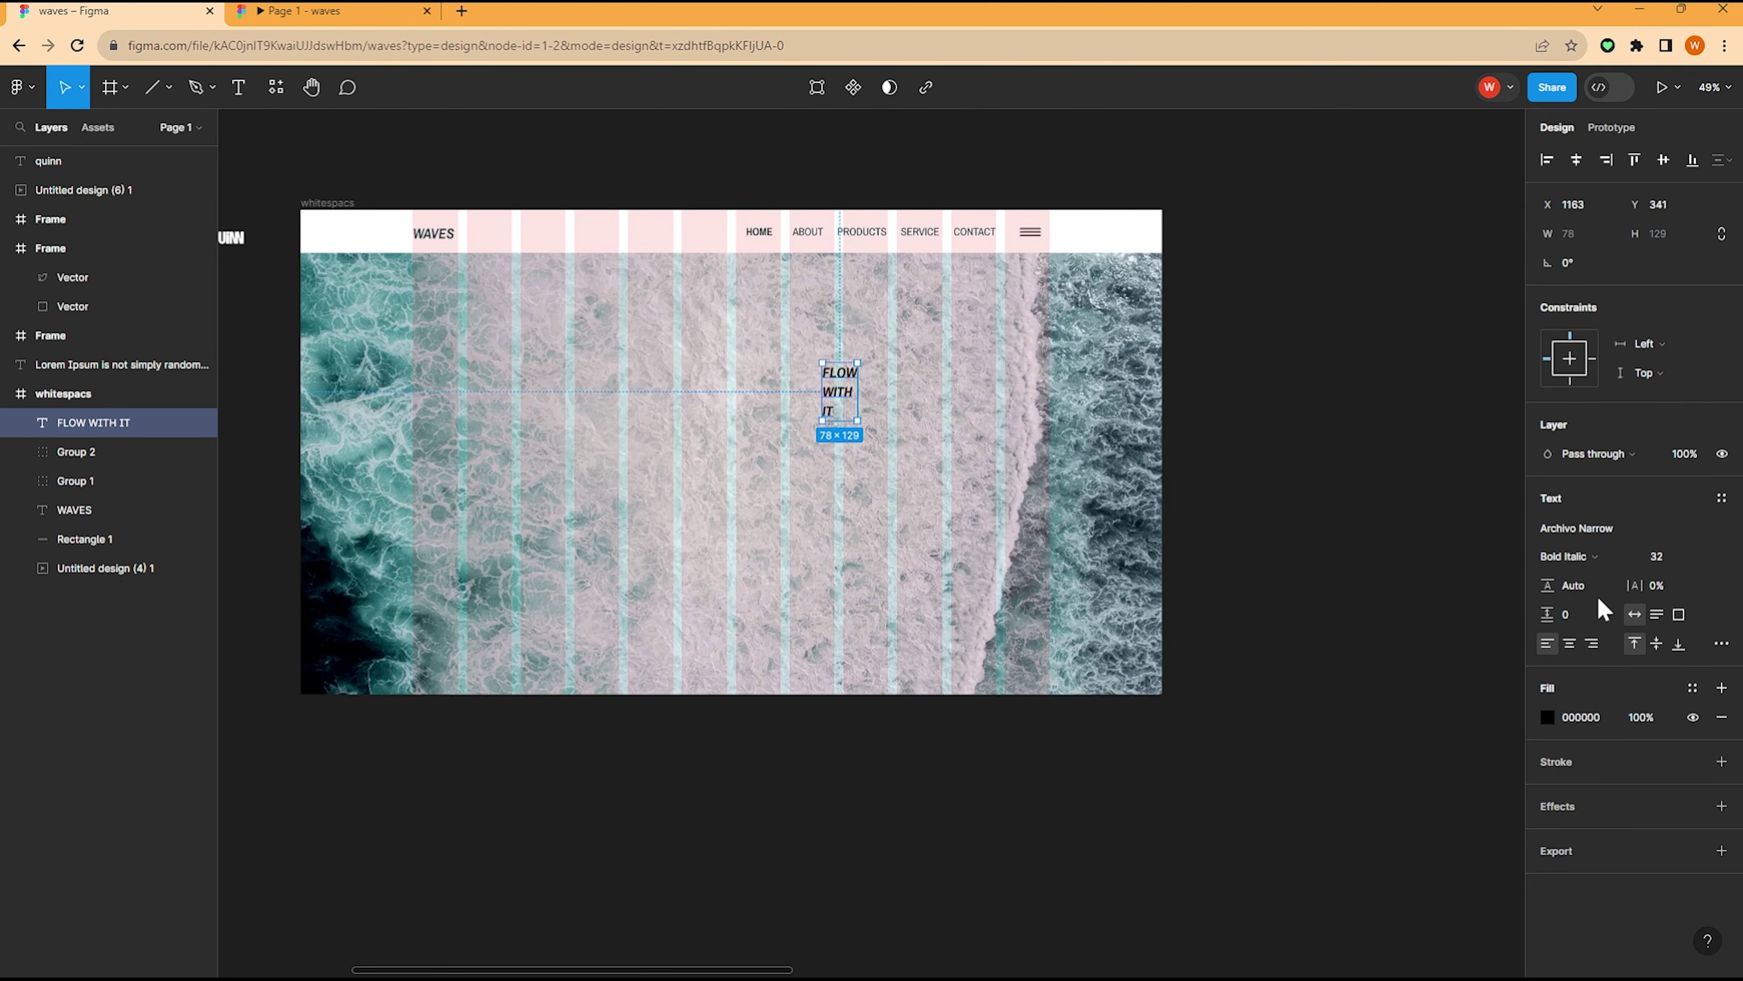
{"action": "left_click", "coordinate": [1609, 529]}
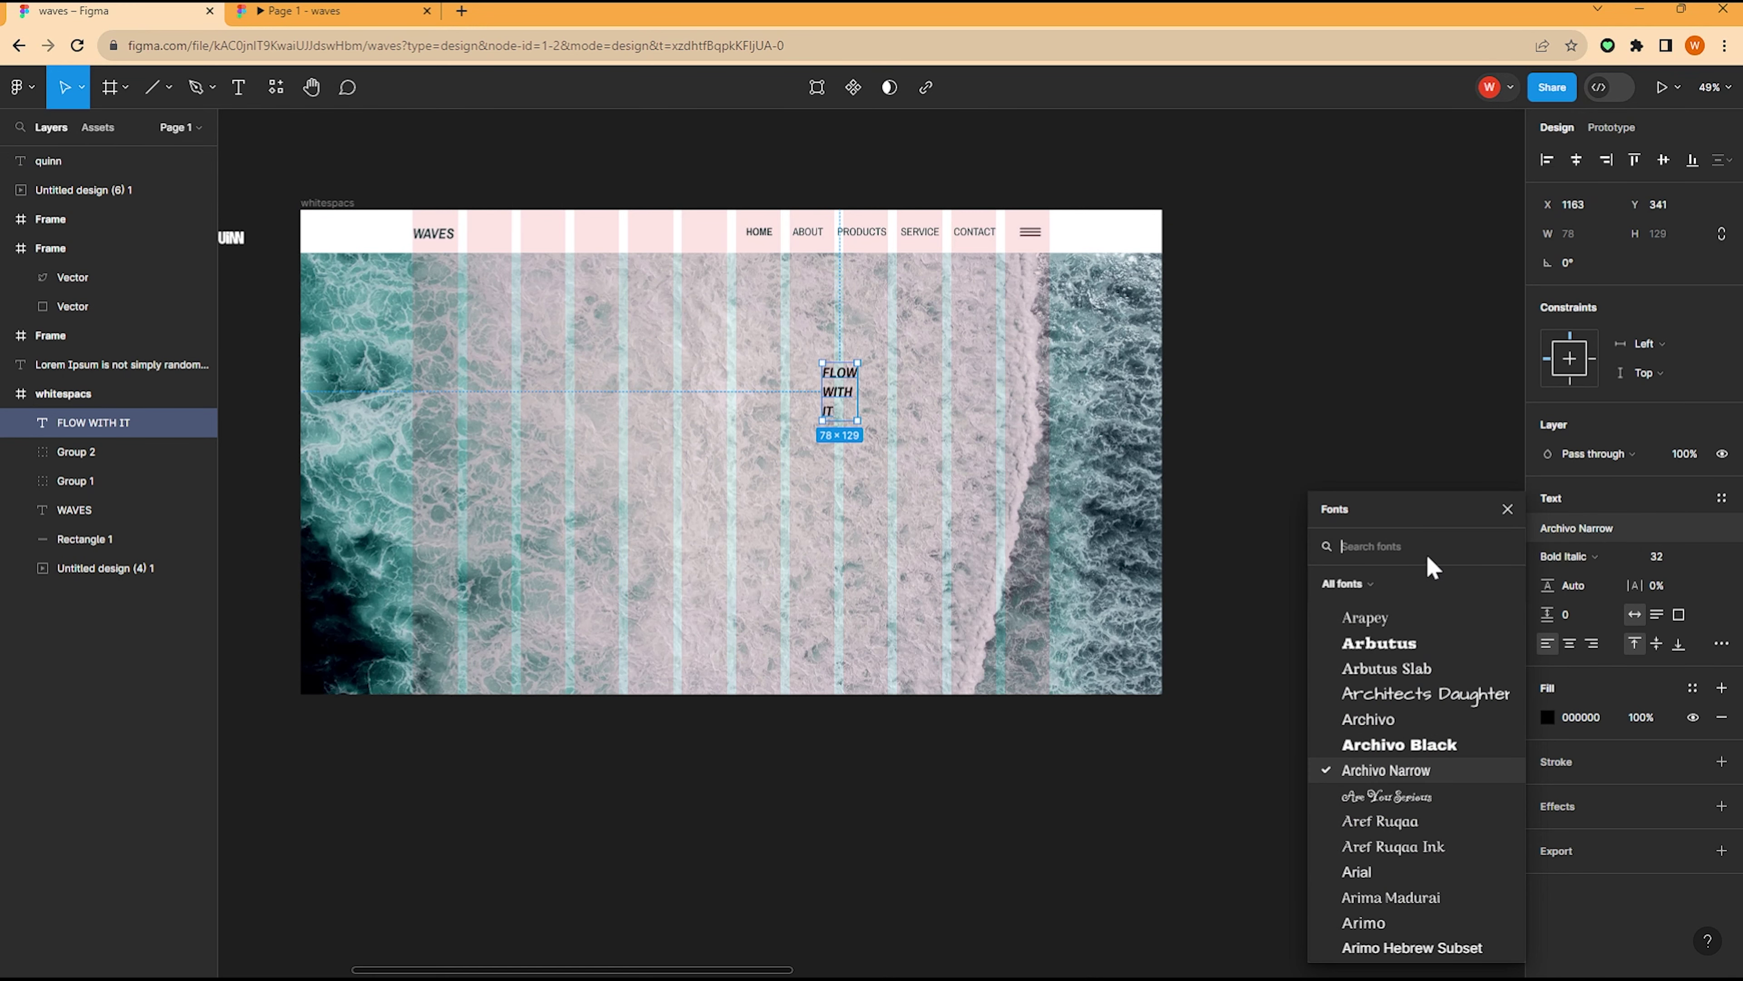
{"action": "type", "text": "qu"}
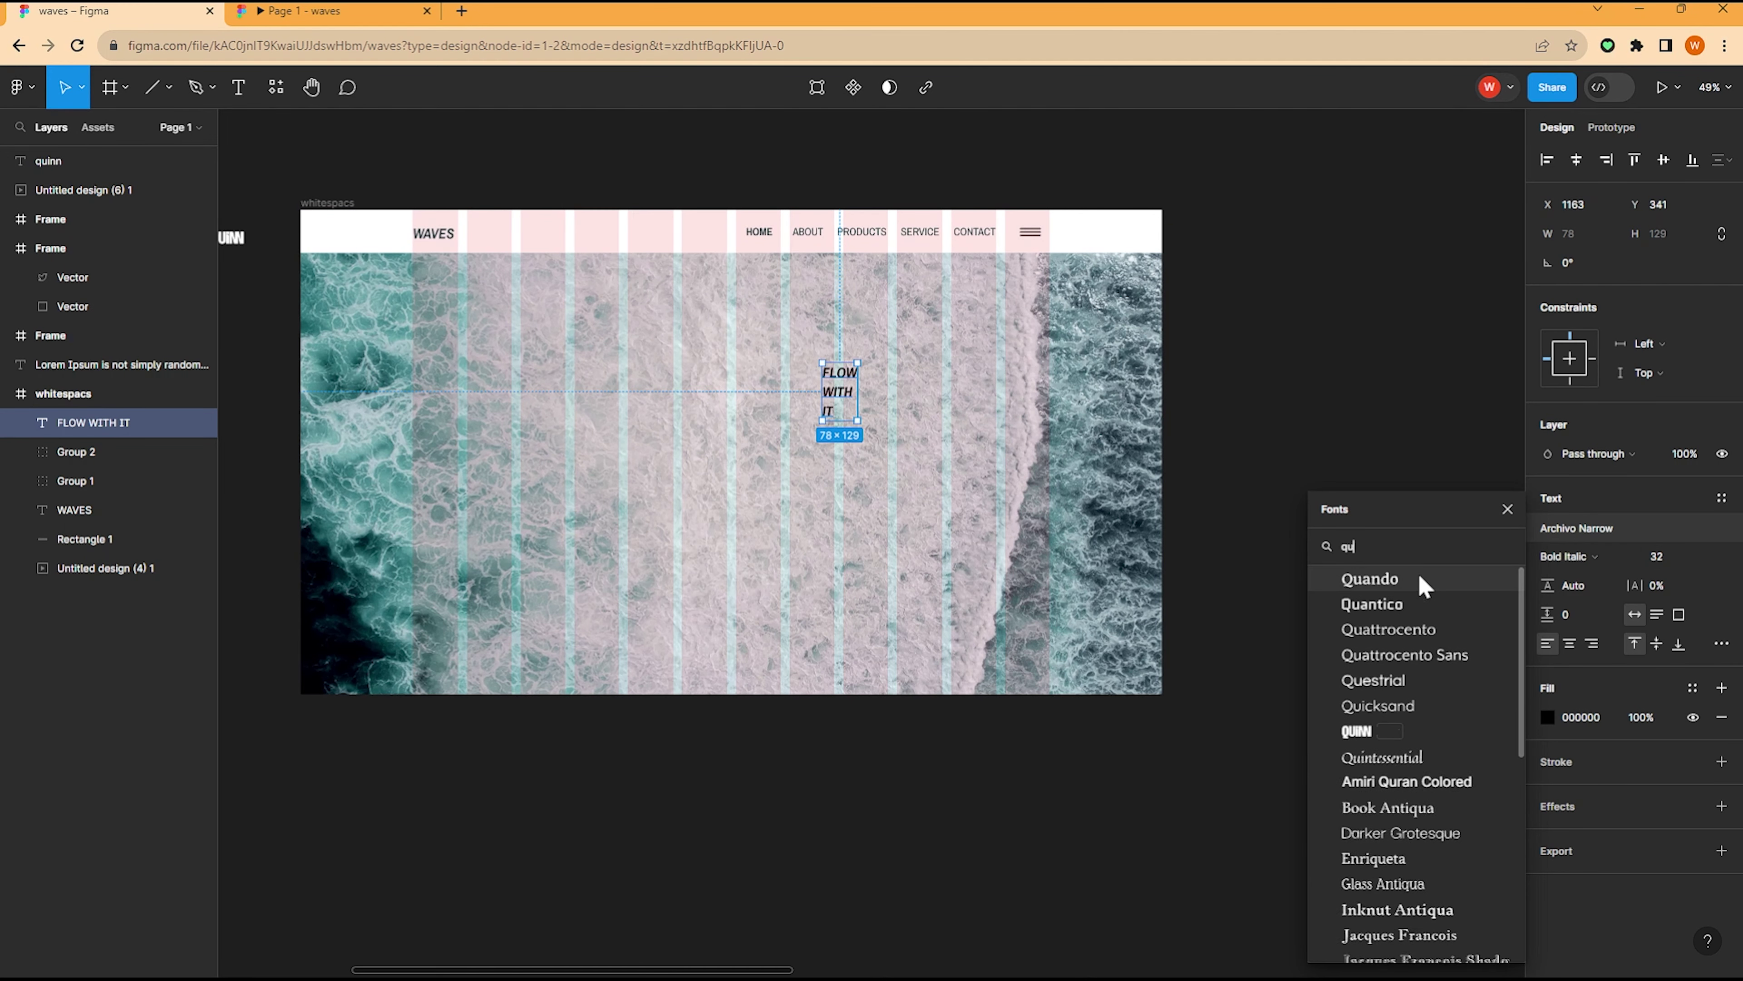
{"action": "type", "text": "i"}
{"action": "left_click", "coordinate": [1380, 607]}
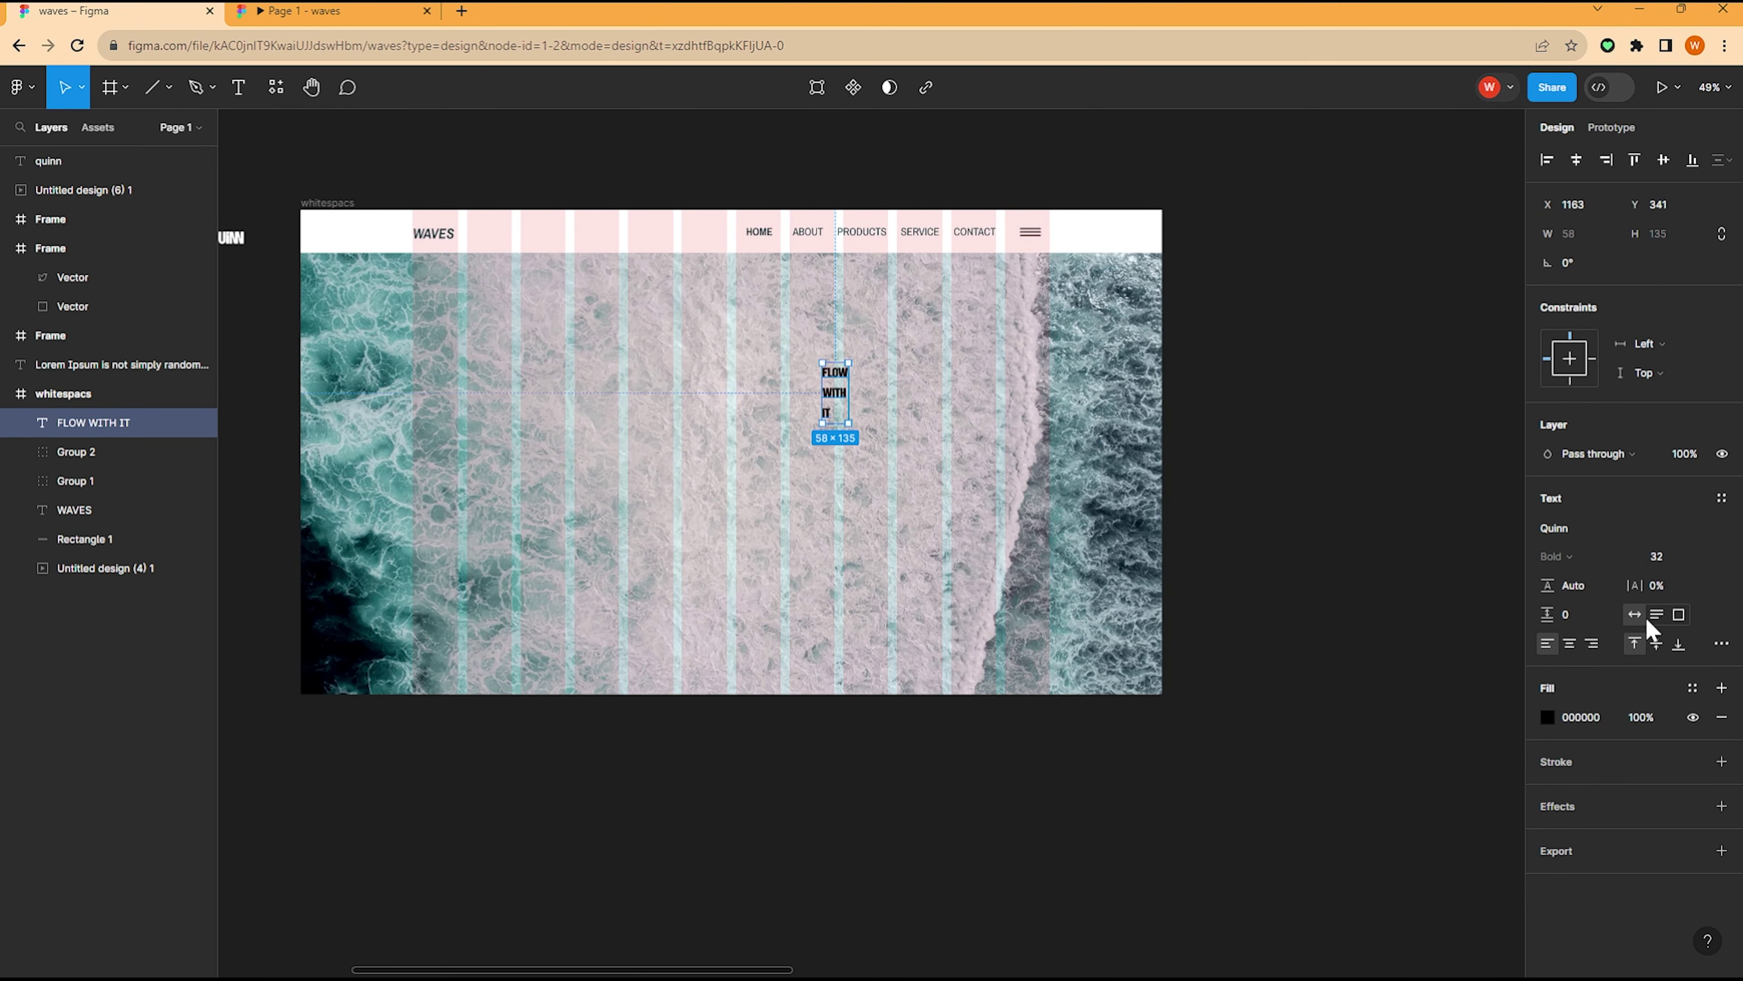
Step: Scale the headline to about 184.77, set 85.5% line height, and place it right on the image
{"action": "mouse_move", "coordinate": [839, 399]}
{"action": "left_mouse_down"}
{"action": "mouse_move", "coordinate": [1034, 446]}
{"action": "mouse_move", "coordinate": [1011, 479]}
{"action": "left_mouse_up"}
{"action": "key", "text": "k"}
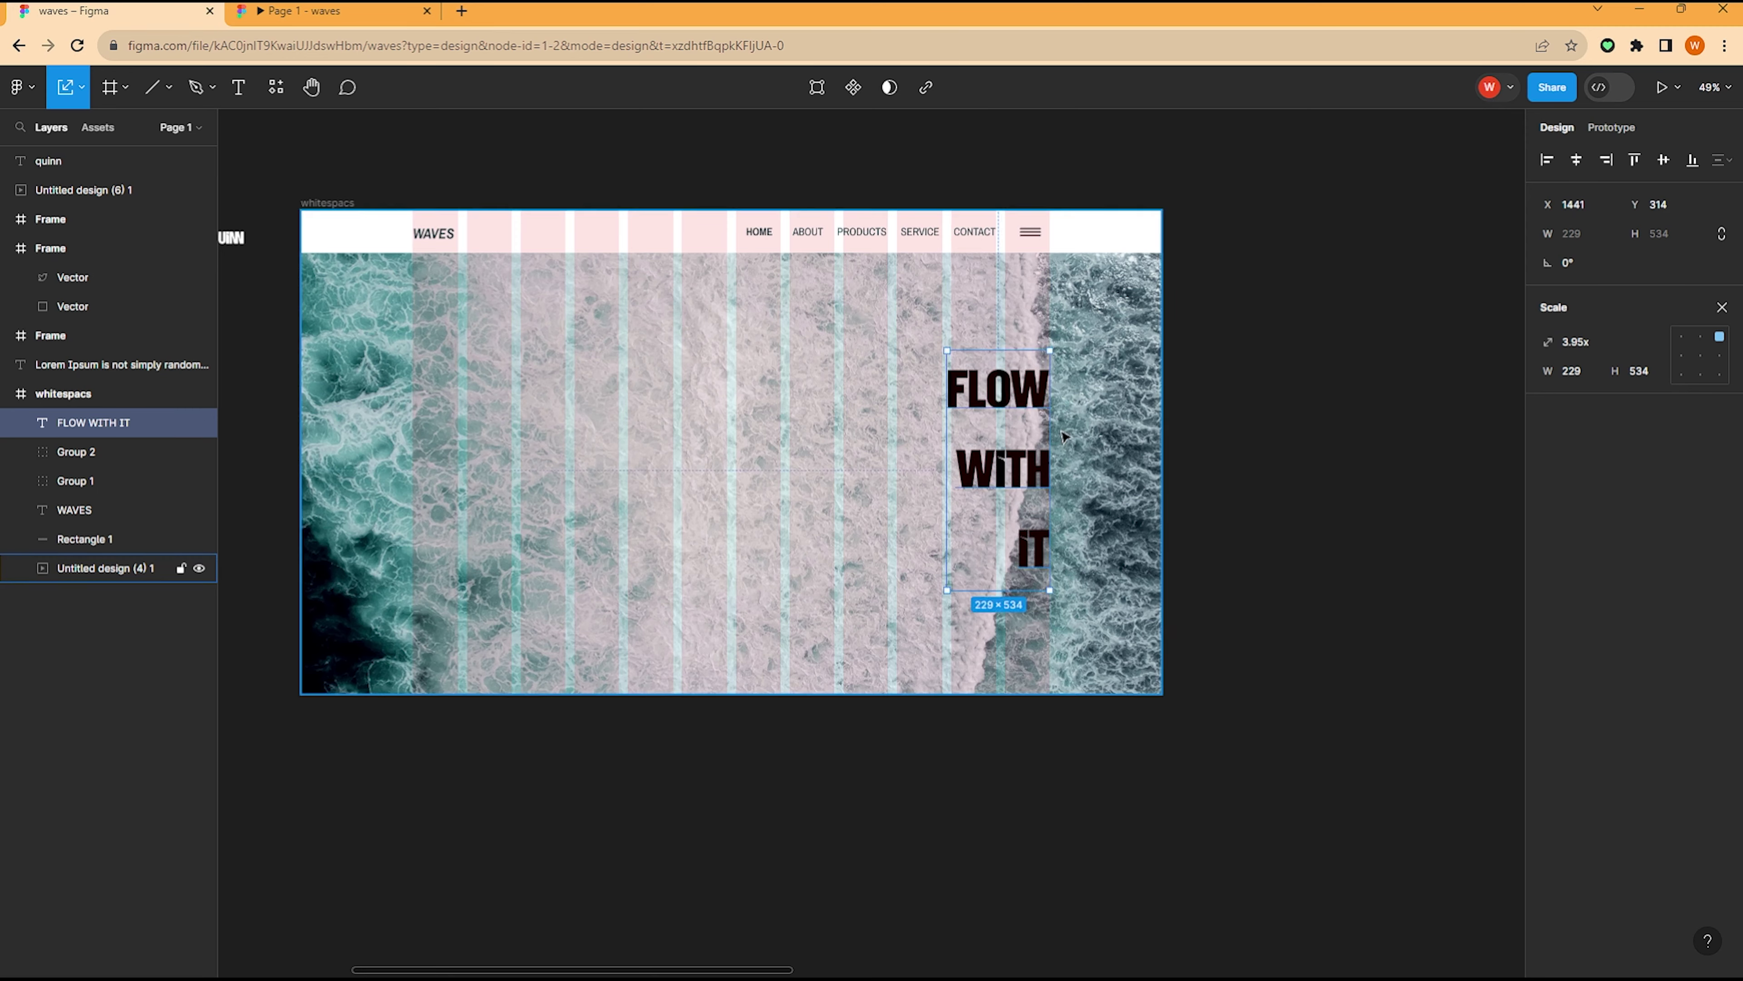
{"action": "scroll", "coordinate": [996, 598], "scroll_direction": "up", "scroll_amount": 2}
{"action": "mouse_move", "coordinate": [1011, 479]}
{"action": "left_mouse_down"}
{"action": "mouse_move", "coordinate": [819, 730]}
{"action": "mouse_move", "coordinate": [847, 698]}
{"action": "left_mouse_up"}
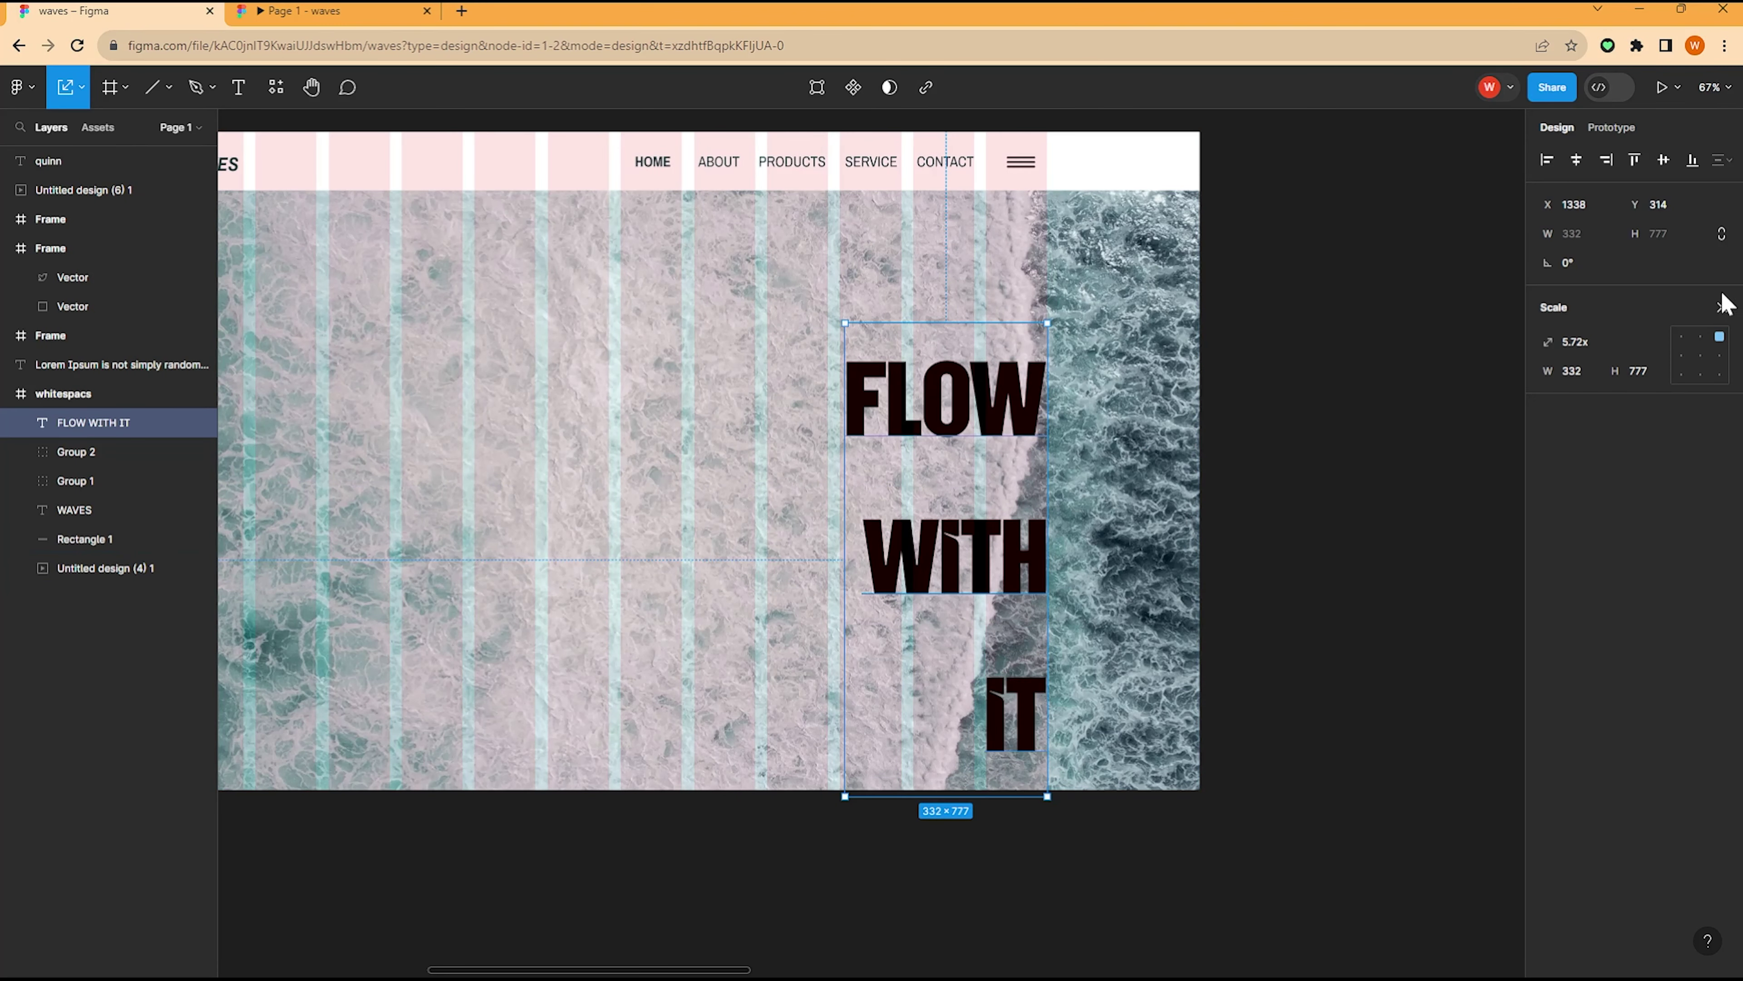
{"action": "left_click", "coordinate": [1723, 306]}
{"action": "left_click_drag", "start_coordinate": [1552, 577], "coordinate": [1444, 584]}
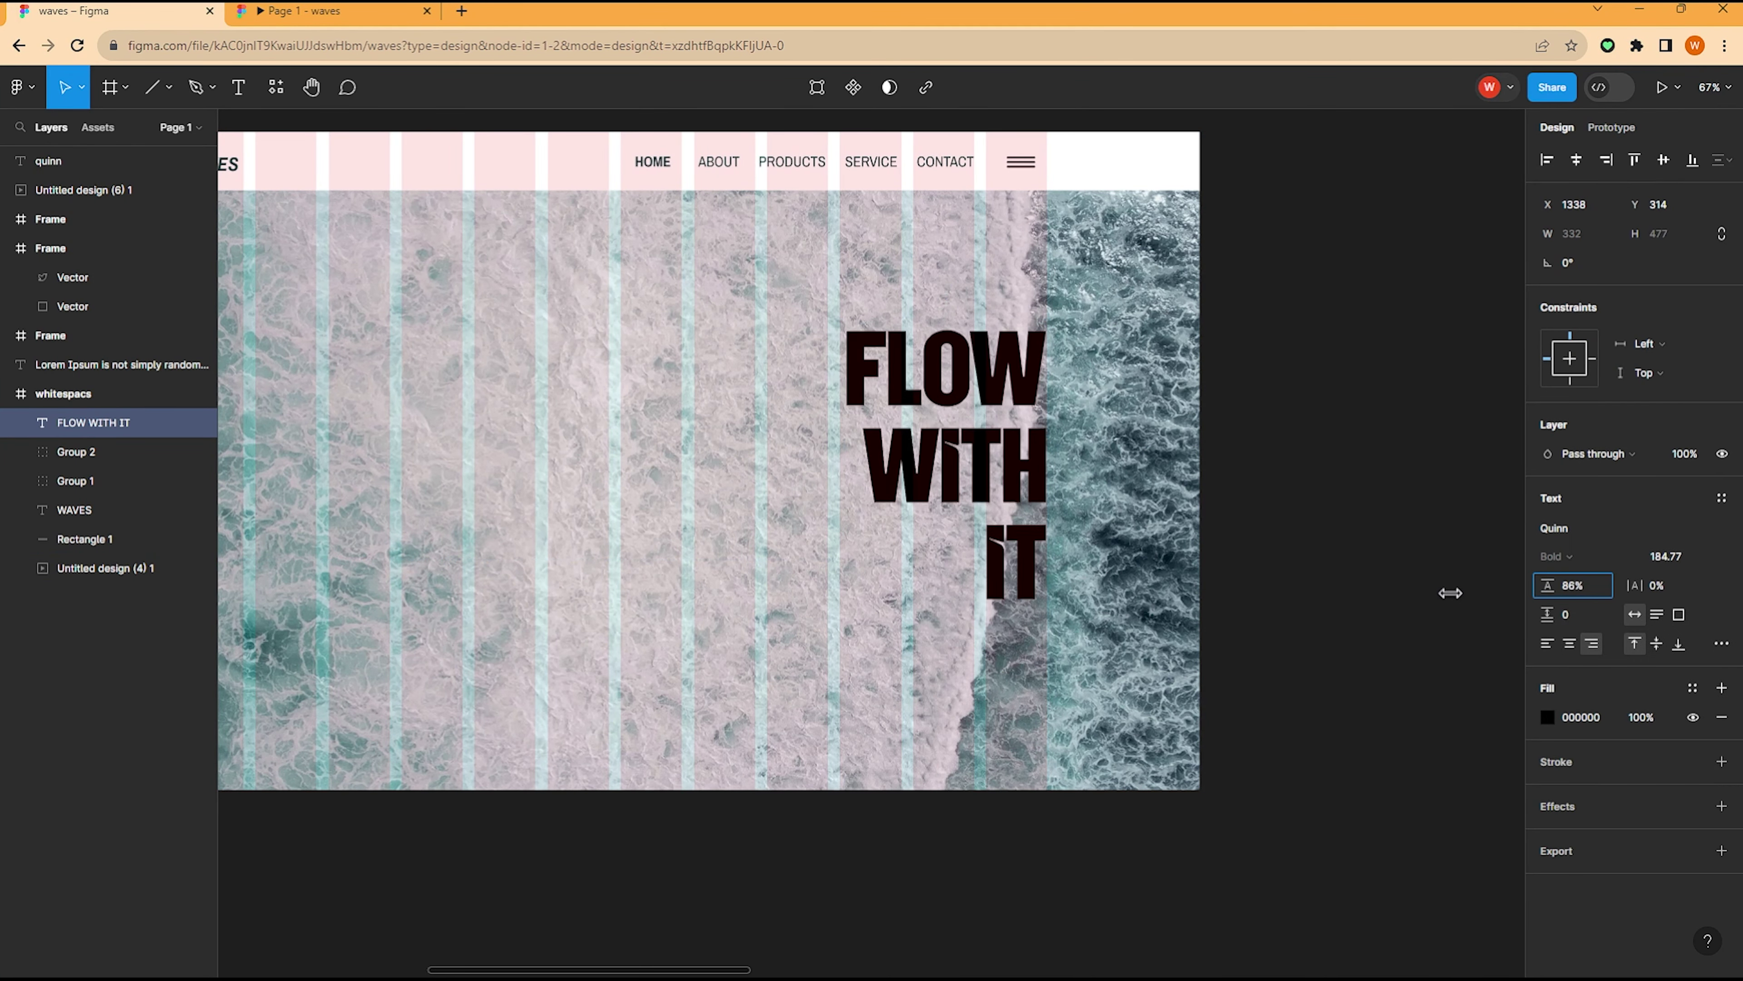
{"action": "type", "text": "85.5"}
{"action": "scroll", "coordinate": [999, 531], "scroll_direction": "up", "scroll_amount": 1}
{"action": "scroll", "coordinate": [999, 530], "scroll_direction": "up", "scroll_amount": 1}
{"action": "mouse_move", "coordinate": [999, 530]}
{"action": "left_mouse_down"}
{"action": "mouse_move", "coordinate": [1005, 512]}
{"action": "mouse_move", "coordinate": [946, 513]}
{"action": "left_mouse_up"}
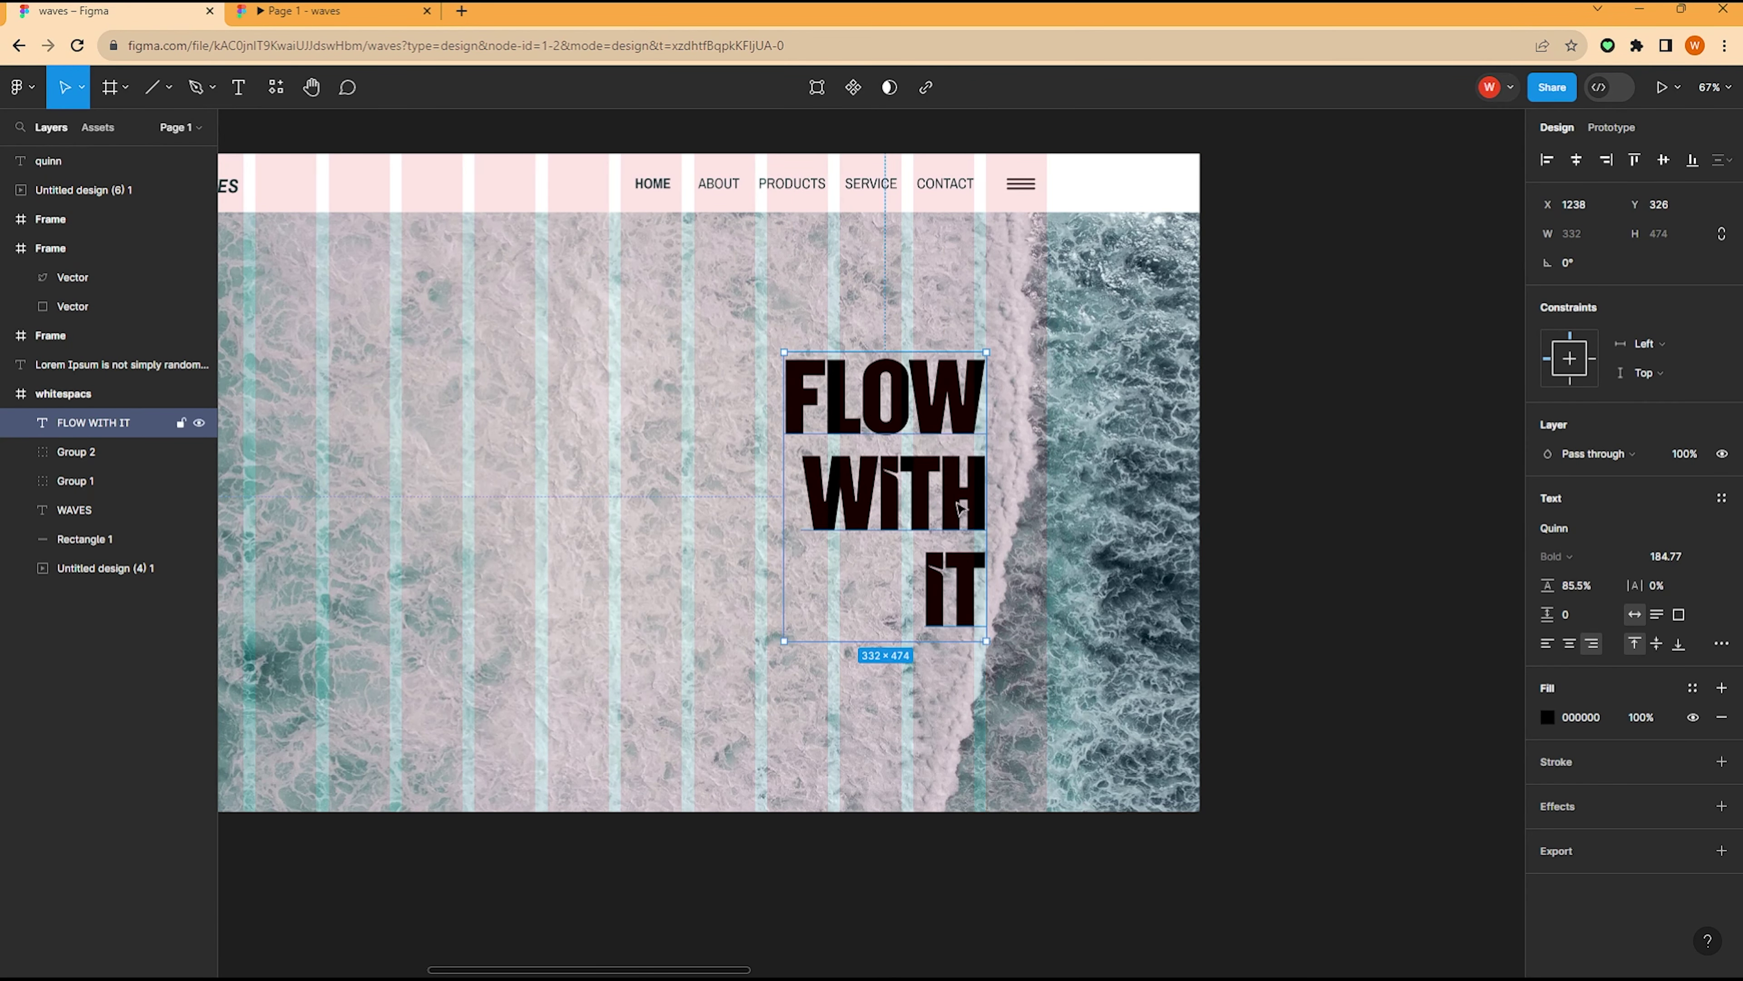
{"action": "scroll", "coordinate": [1018, 412], "scroll_direction": "down", "scroll_amount": 3, "text": "ctrl"}
{"action": "left_click", "coordinate": [1264, 421]}
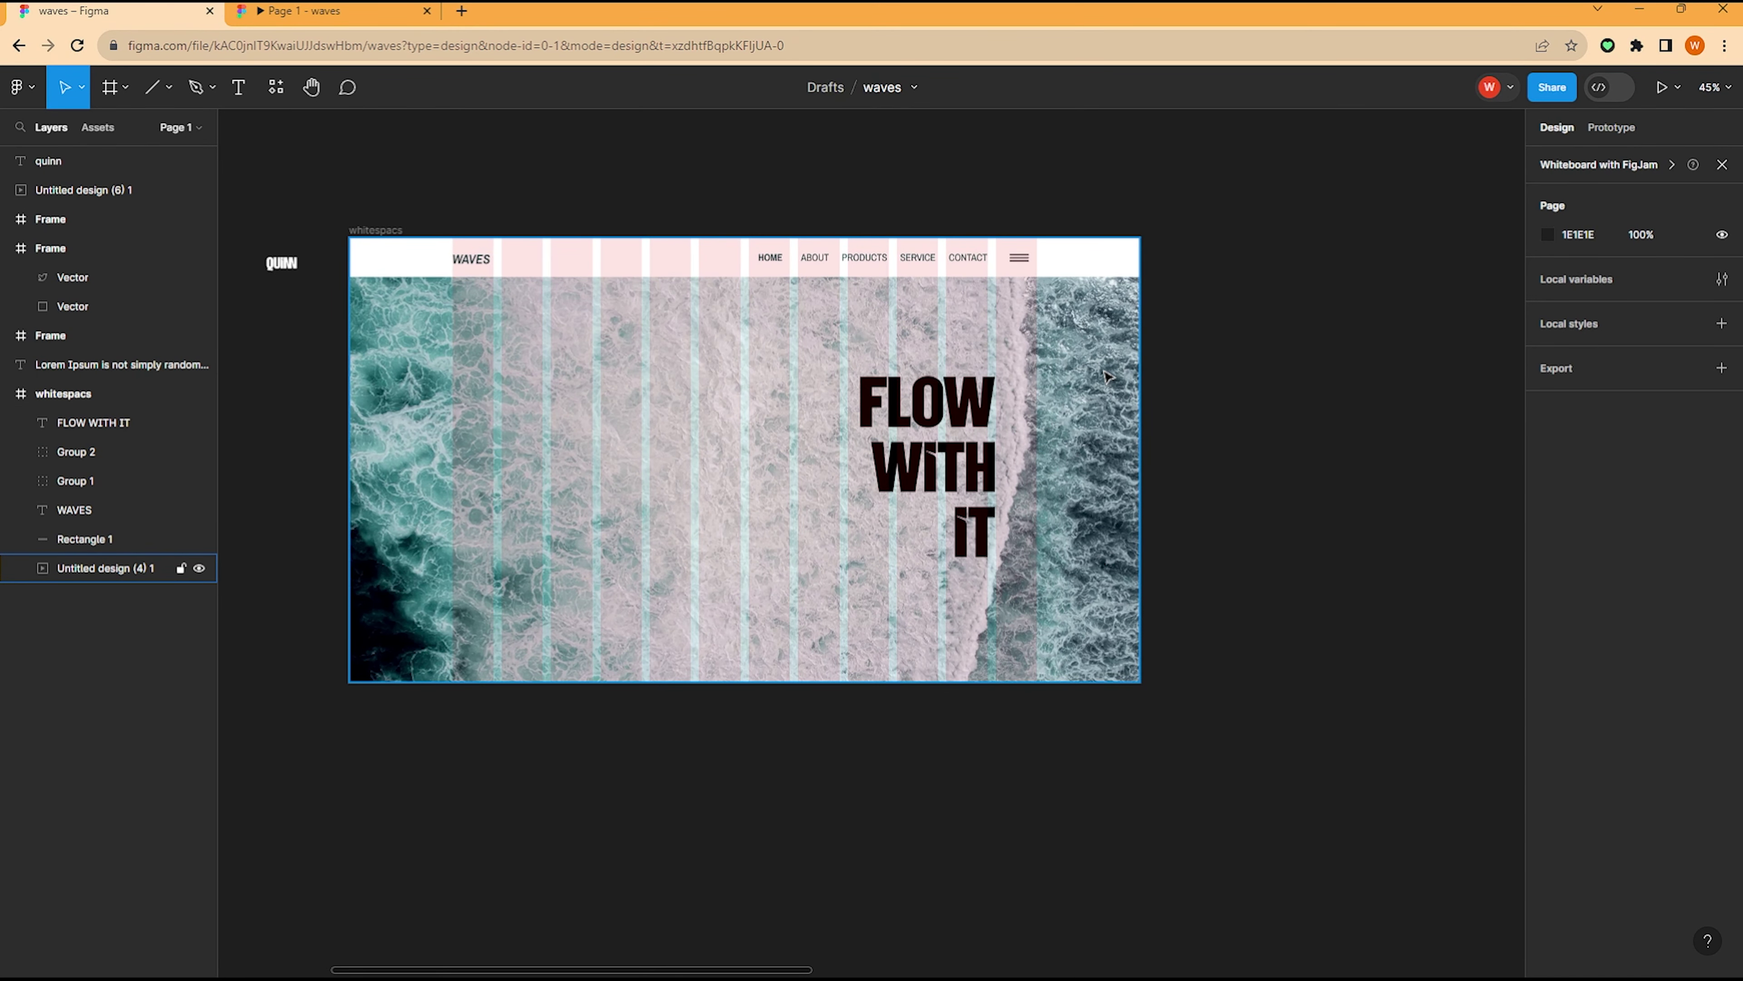
Step: Add a 'Happiness comes in waves' text box in the hero at size 48
{"action": "scroll", "coordinate": [700, 553], "scroll_direction": "up", "scroll_amount": 1, "text": "ctrl"}
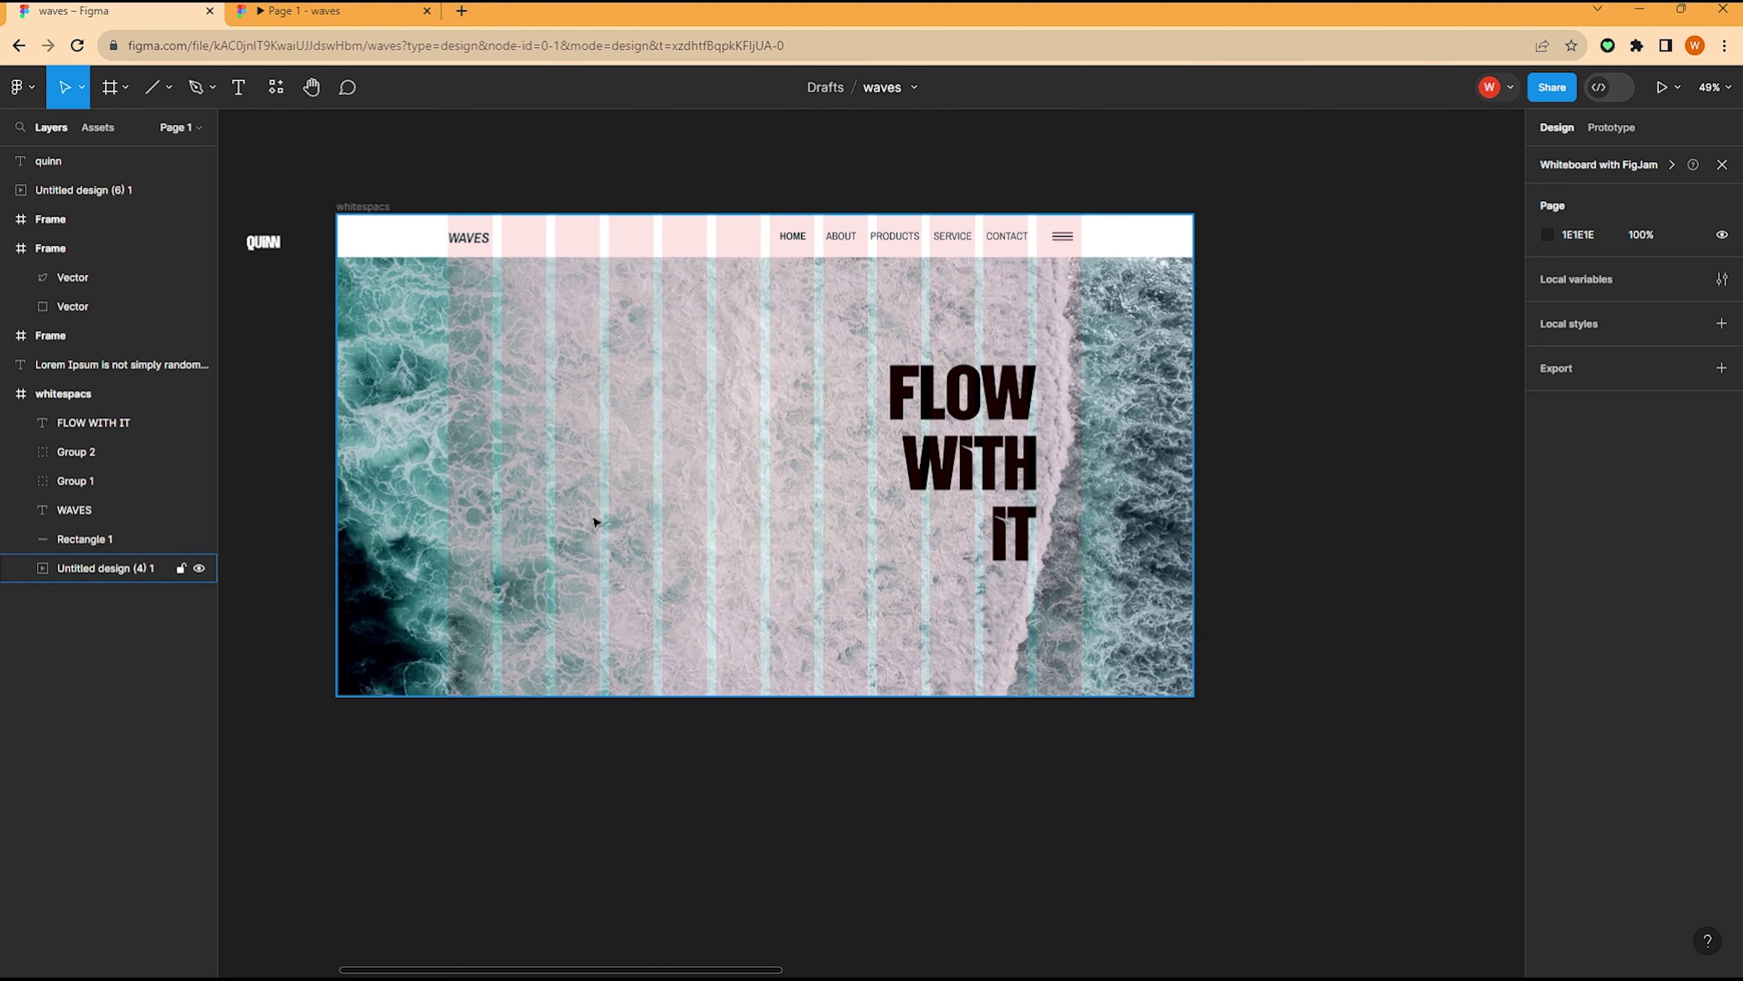
{"action": "key", "text": "t"}
{"action": "left_click", "coordinate": [614, 511]}
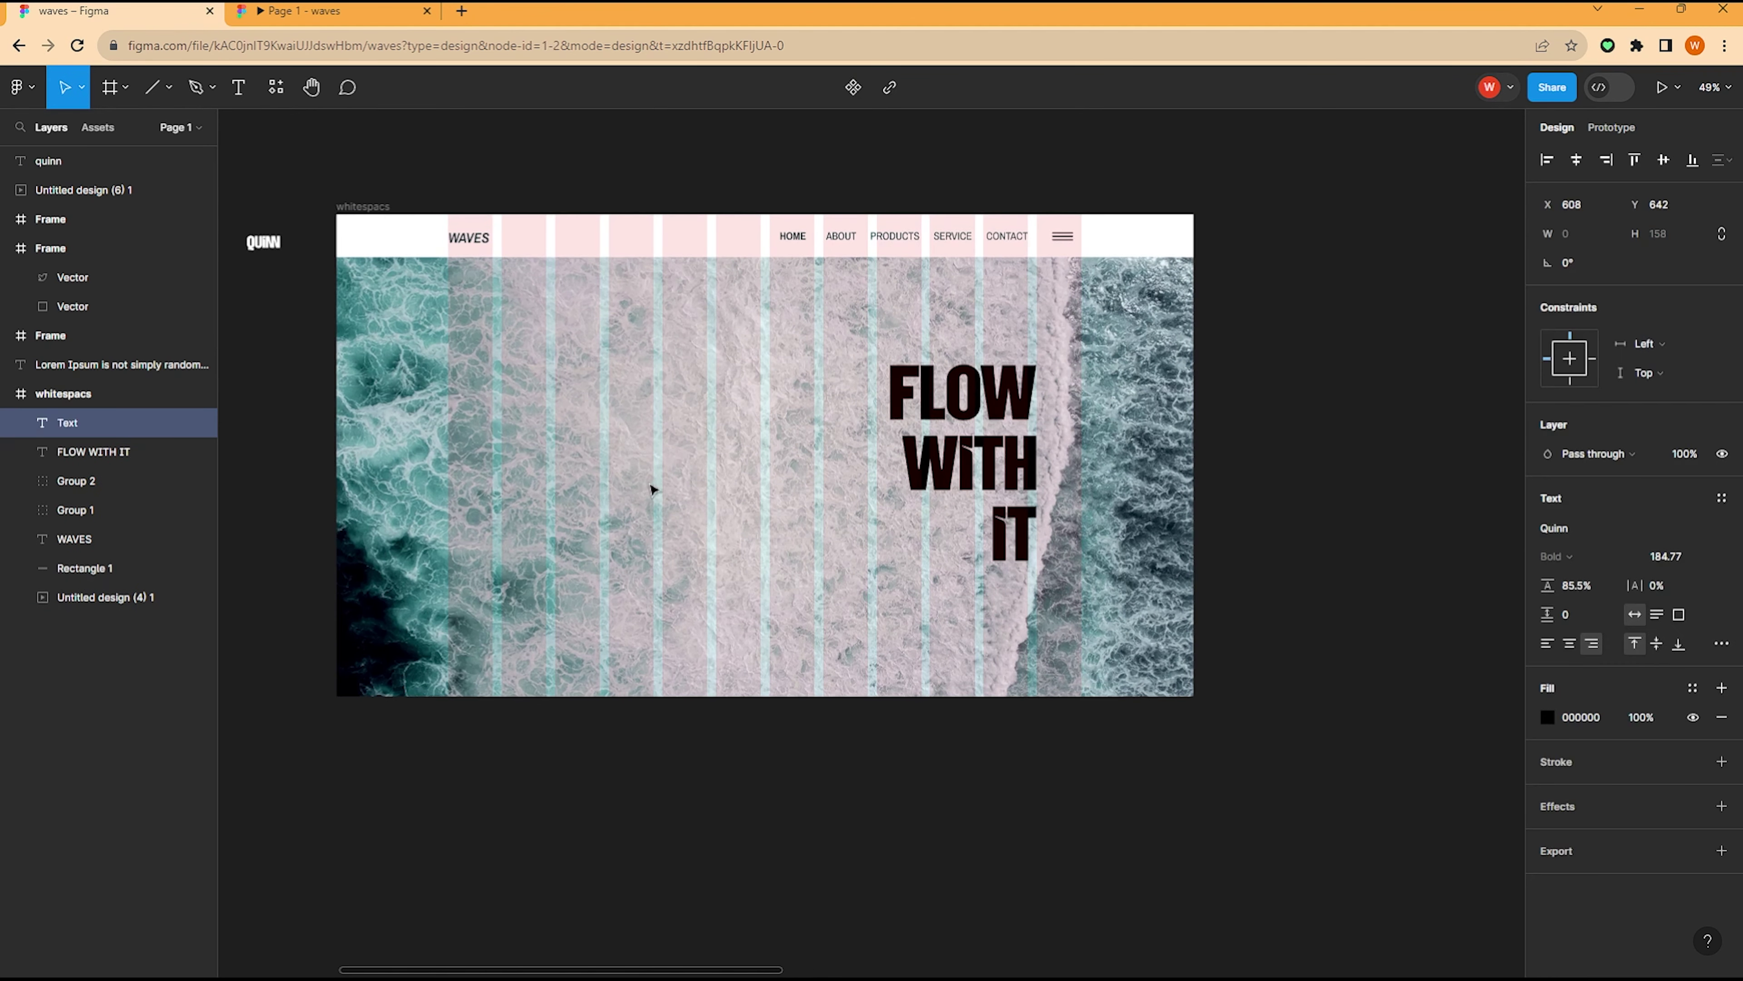
{"action": "left_click", "coordinate": [1705, 557]}
{"action": "left_click", "coordinate": [1700, 859]}
{"action": "type", "text": "Happiness comes in waves"}
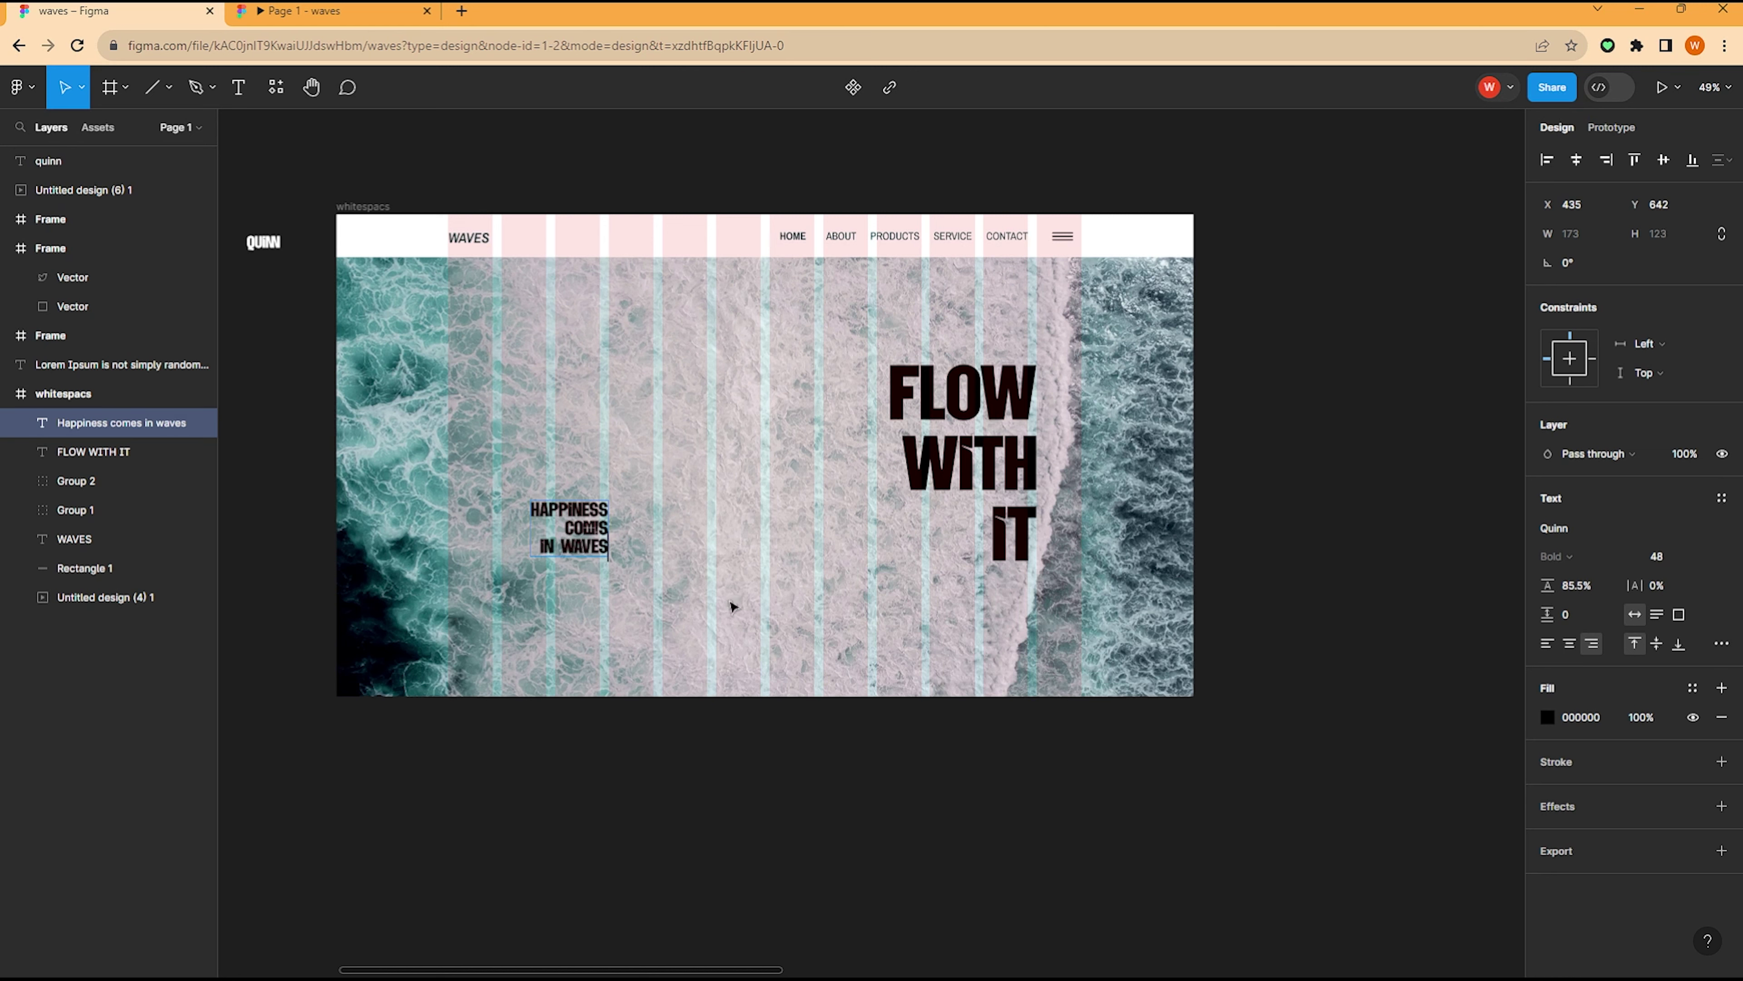
{"action": "key", "text": "Escape"}
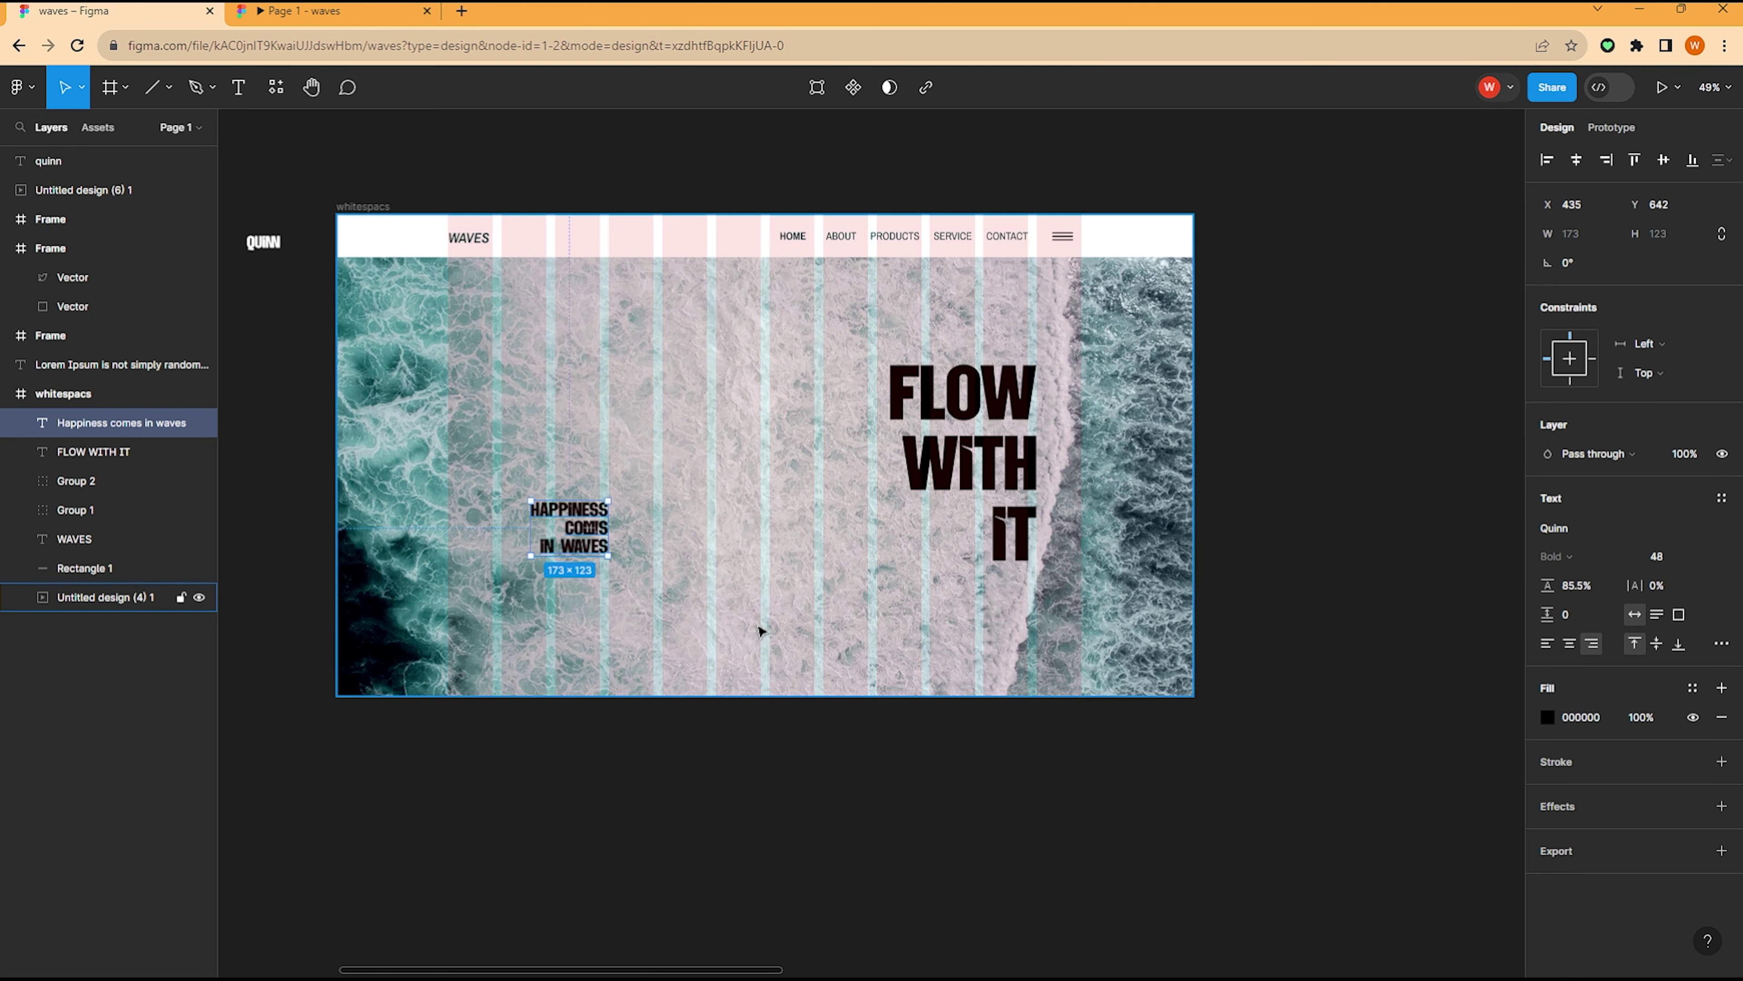
Step: Make it left-aligned Archivo Narrow with 98.5% line height, placed left, level with IT
{"action": "left_click", "coordinate": [1559, 534]}
{"action": "type", "text": "arch"}
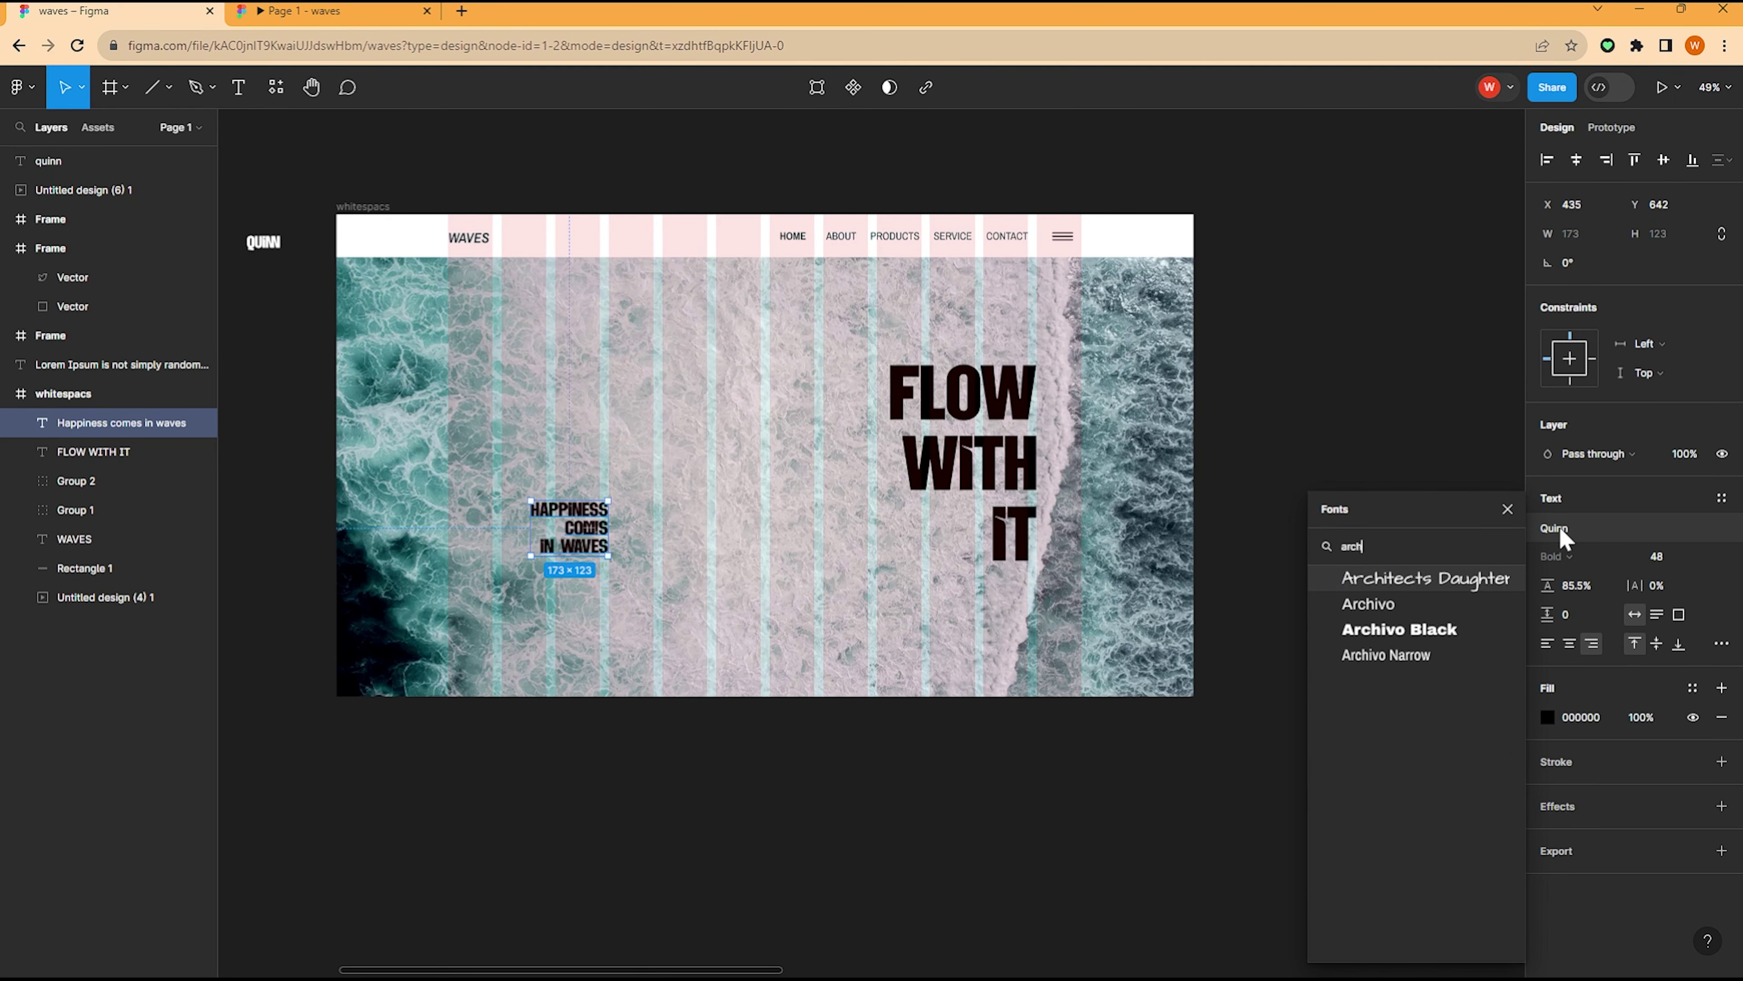
{"action": "left_click", "coordinate": [1431, 655]}
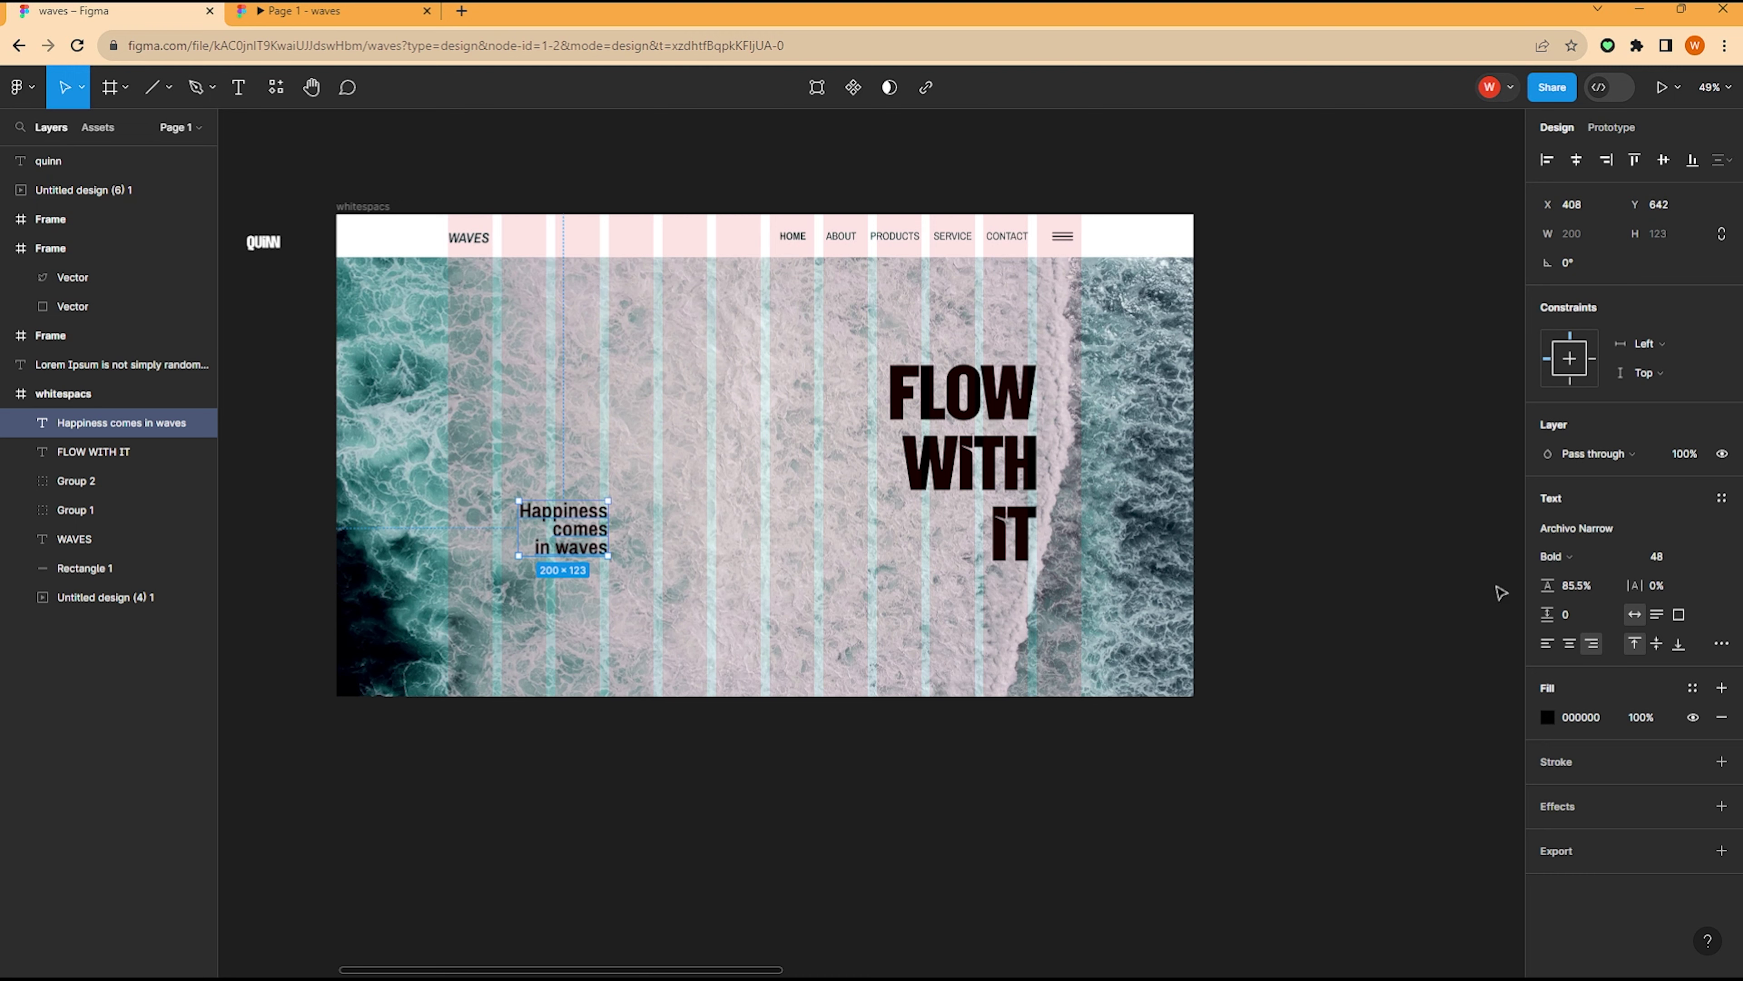
{"action": "left_click", "coordinate": [1547, 643]}
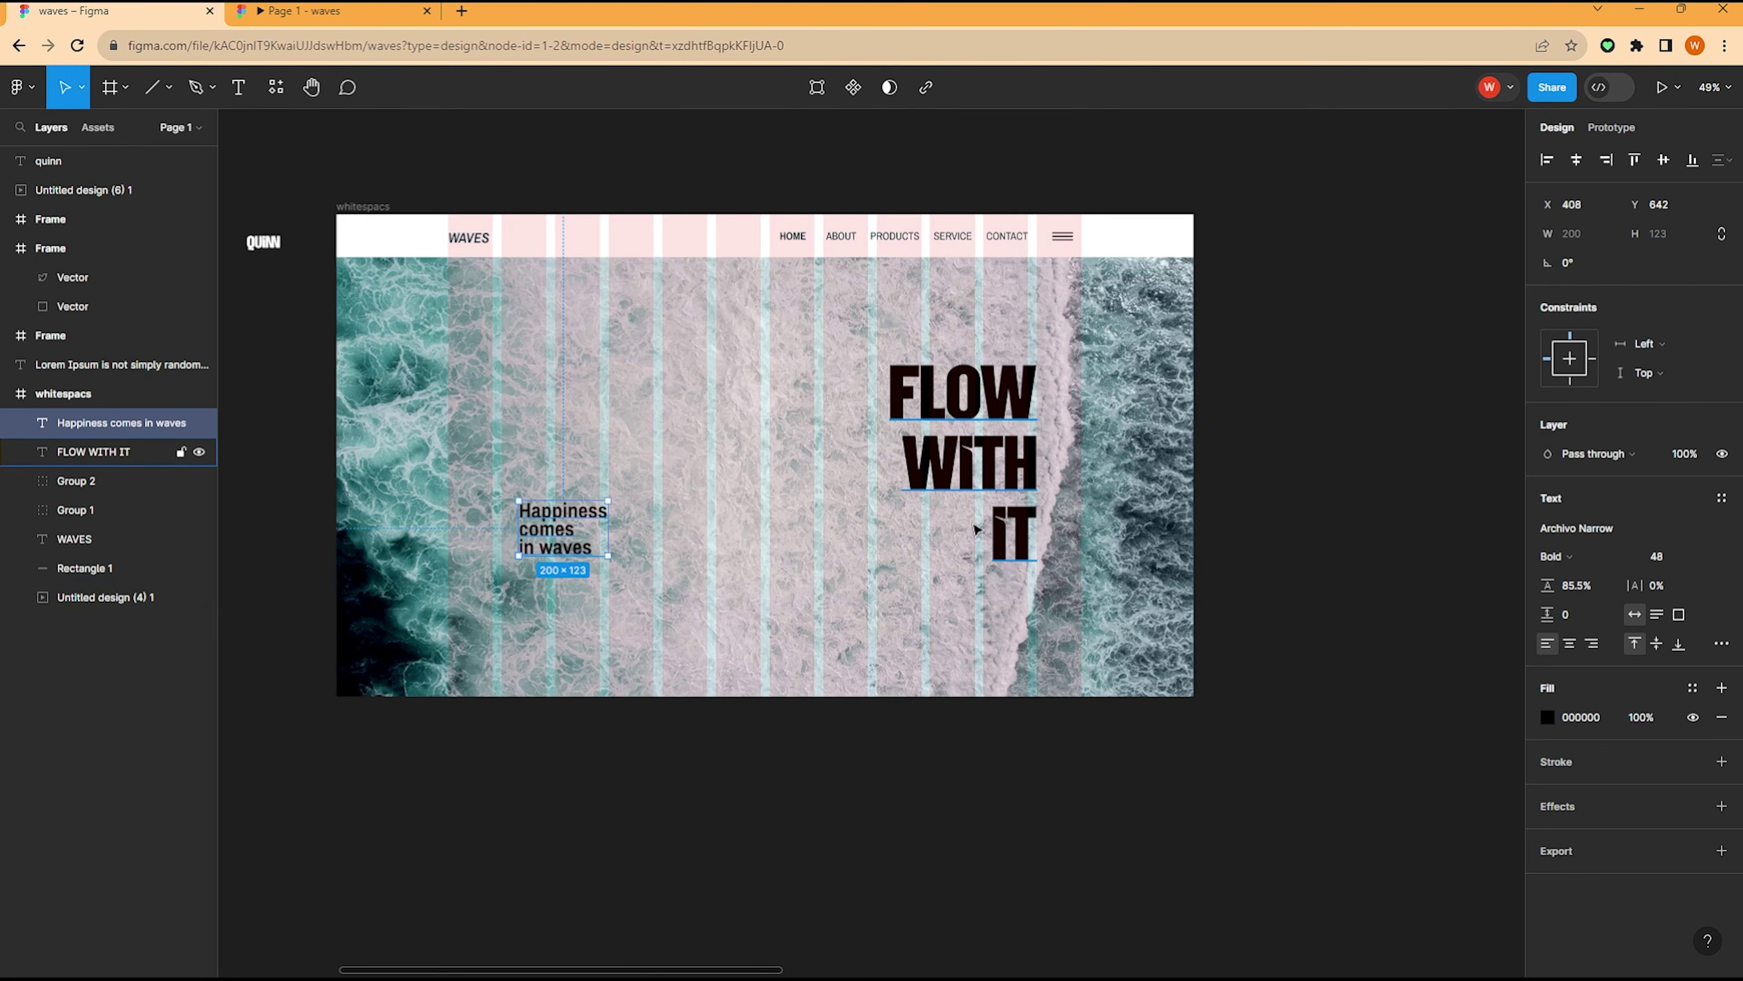
{"action": "scroll", "coordinate": [560, 536], "scroll_direction": "up", "scroll_amount": 3}
{"action": "left_click_drag", "start_coordinate": [559, 536], "coordinate": [447, 575]}
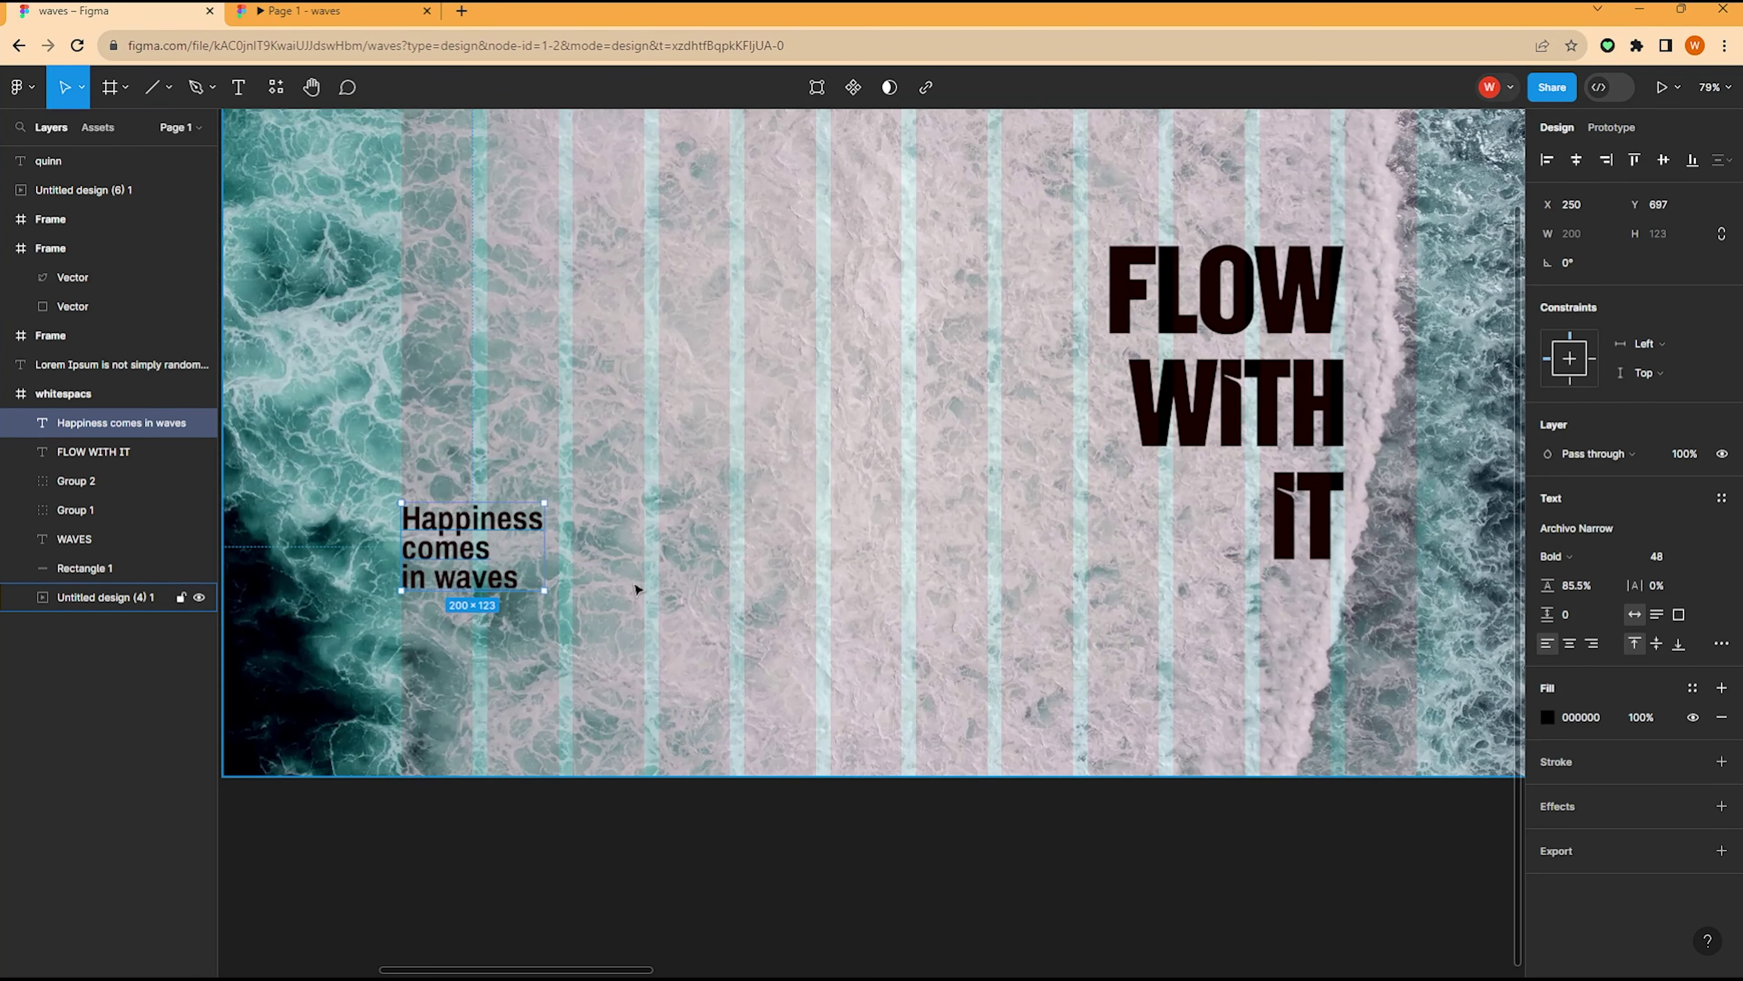
{"action": "left_click_drag", "start_coordinate": [1546, 588], "coordinate": [1572, 585]}
{"action": "type", "text": "5"}
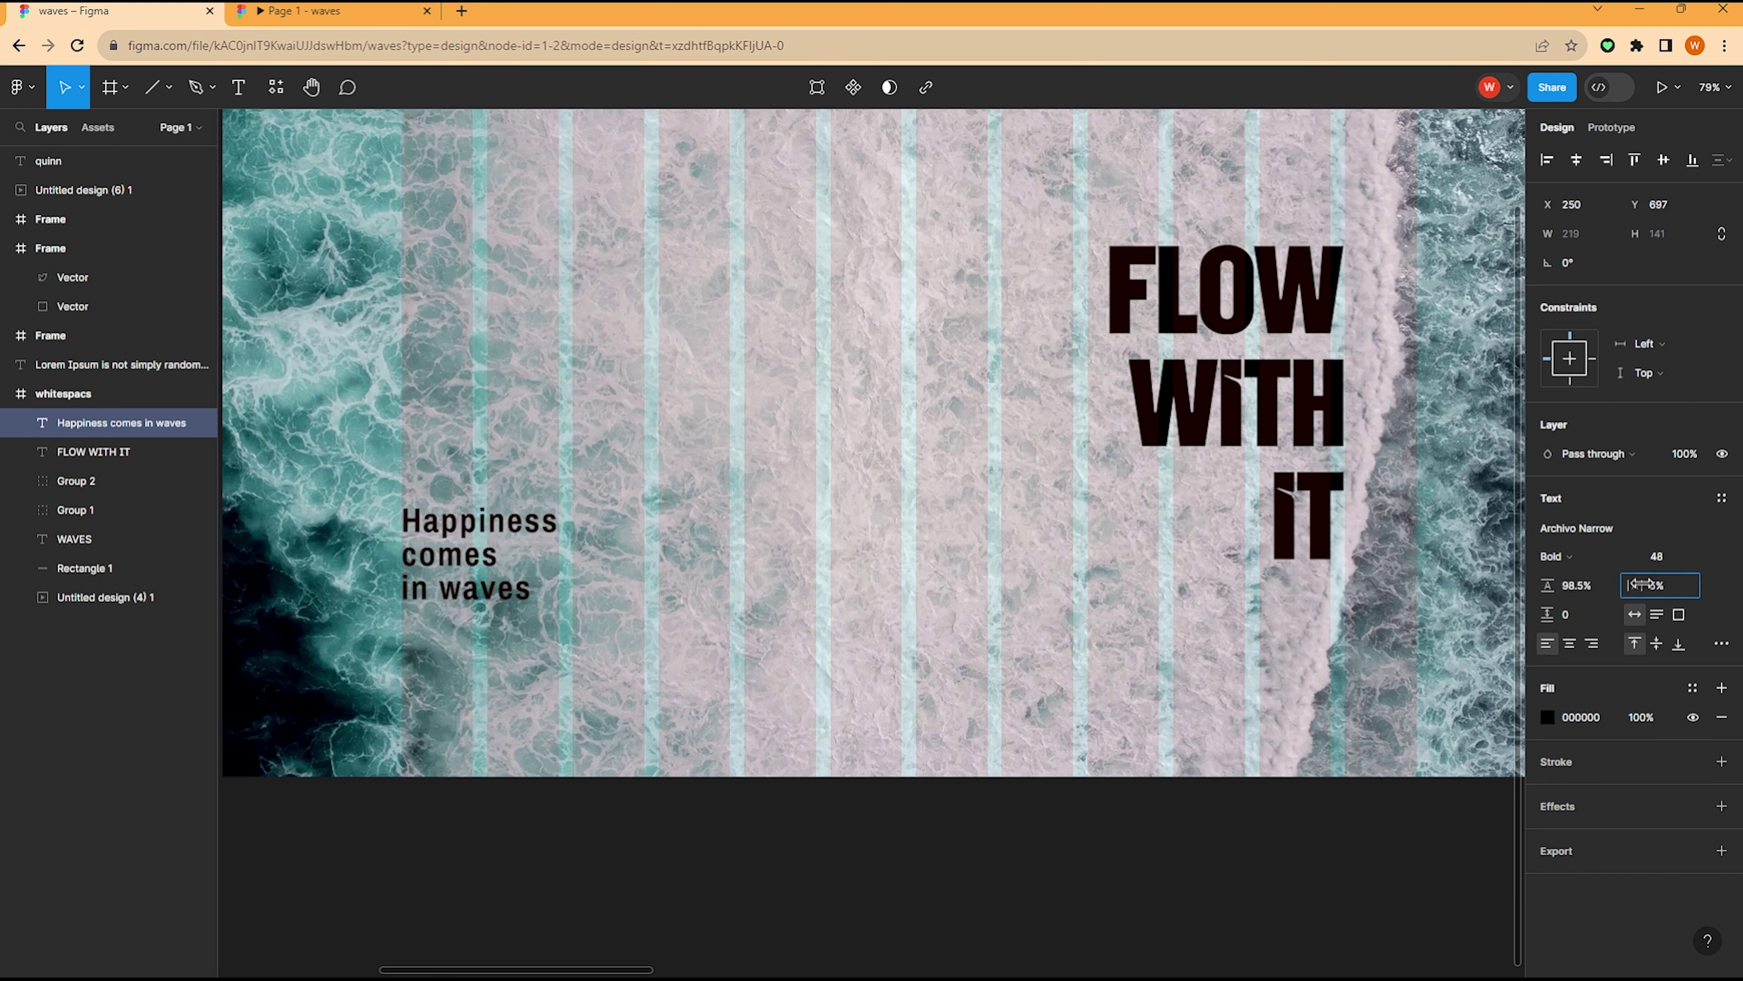
{"action": "left_click_drag", "start_coordinate": [445, 539], "coordinate": [444, 499]}
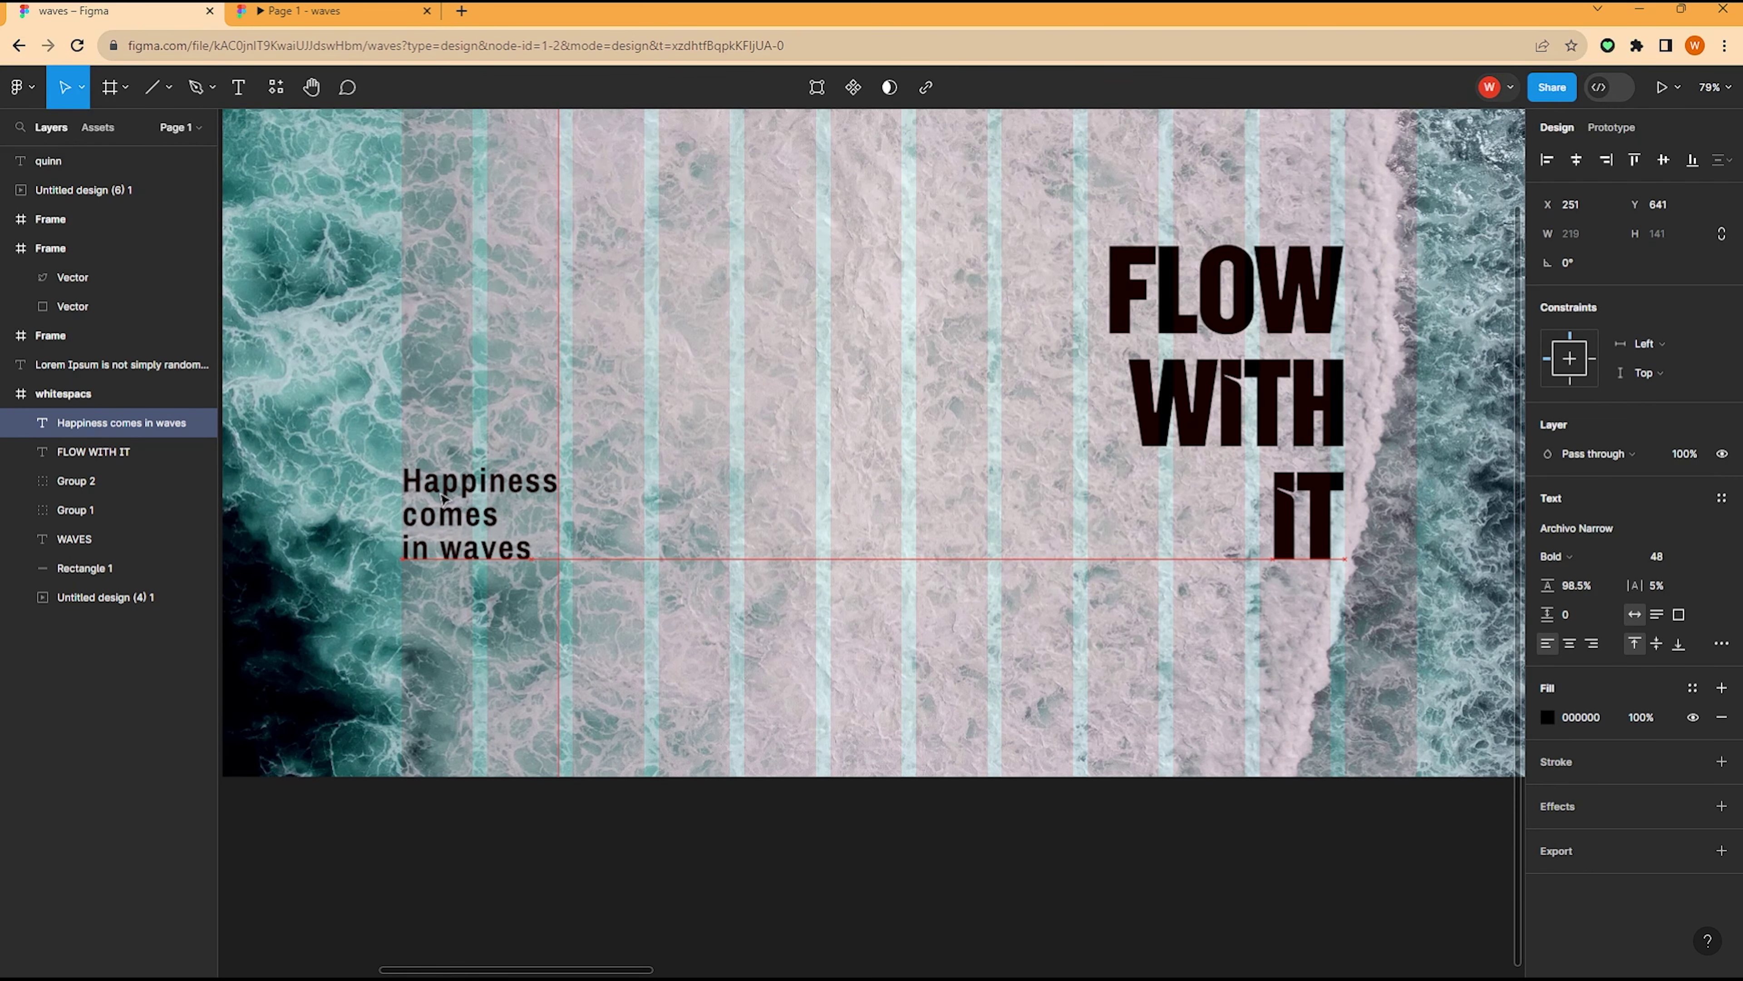
Step: Try a white FFFFFF fill on the 'Happiness comes in waves' subheading
{"action": "key", "text": "Escape"}
{"action": "key", "text": "shift+1"}
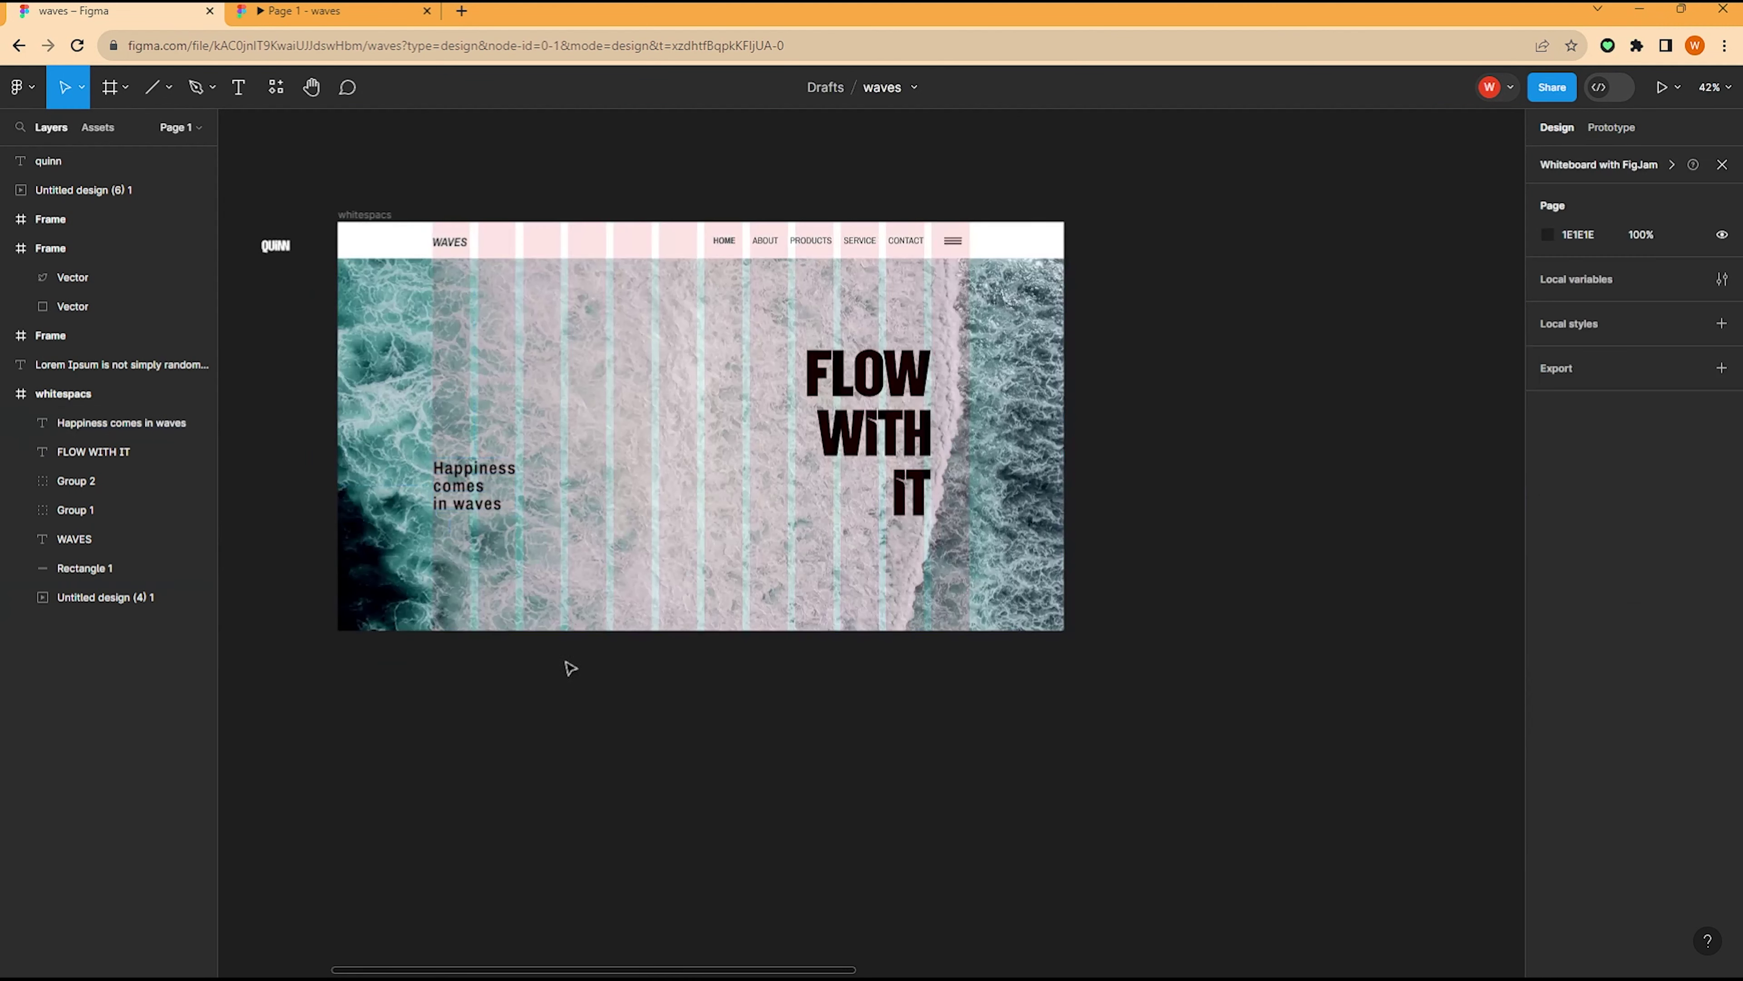
{"action": "scroll", "coordinate": [481, 474], "scroll_direction": "up", "scroll_amount": 1}
{"action": "left_click", "coordinate": [466, 512]}
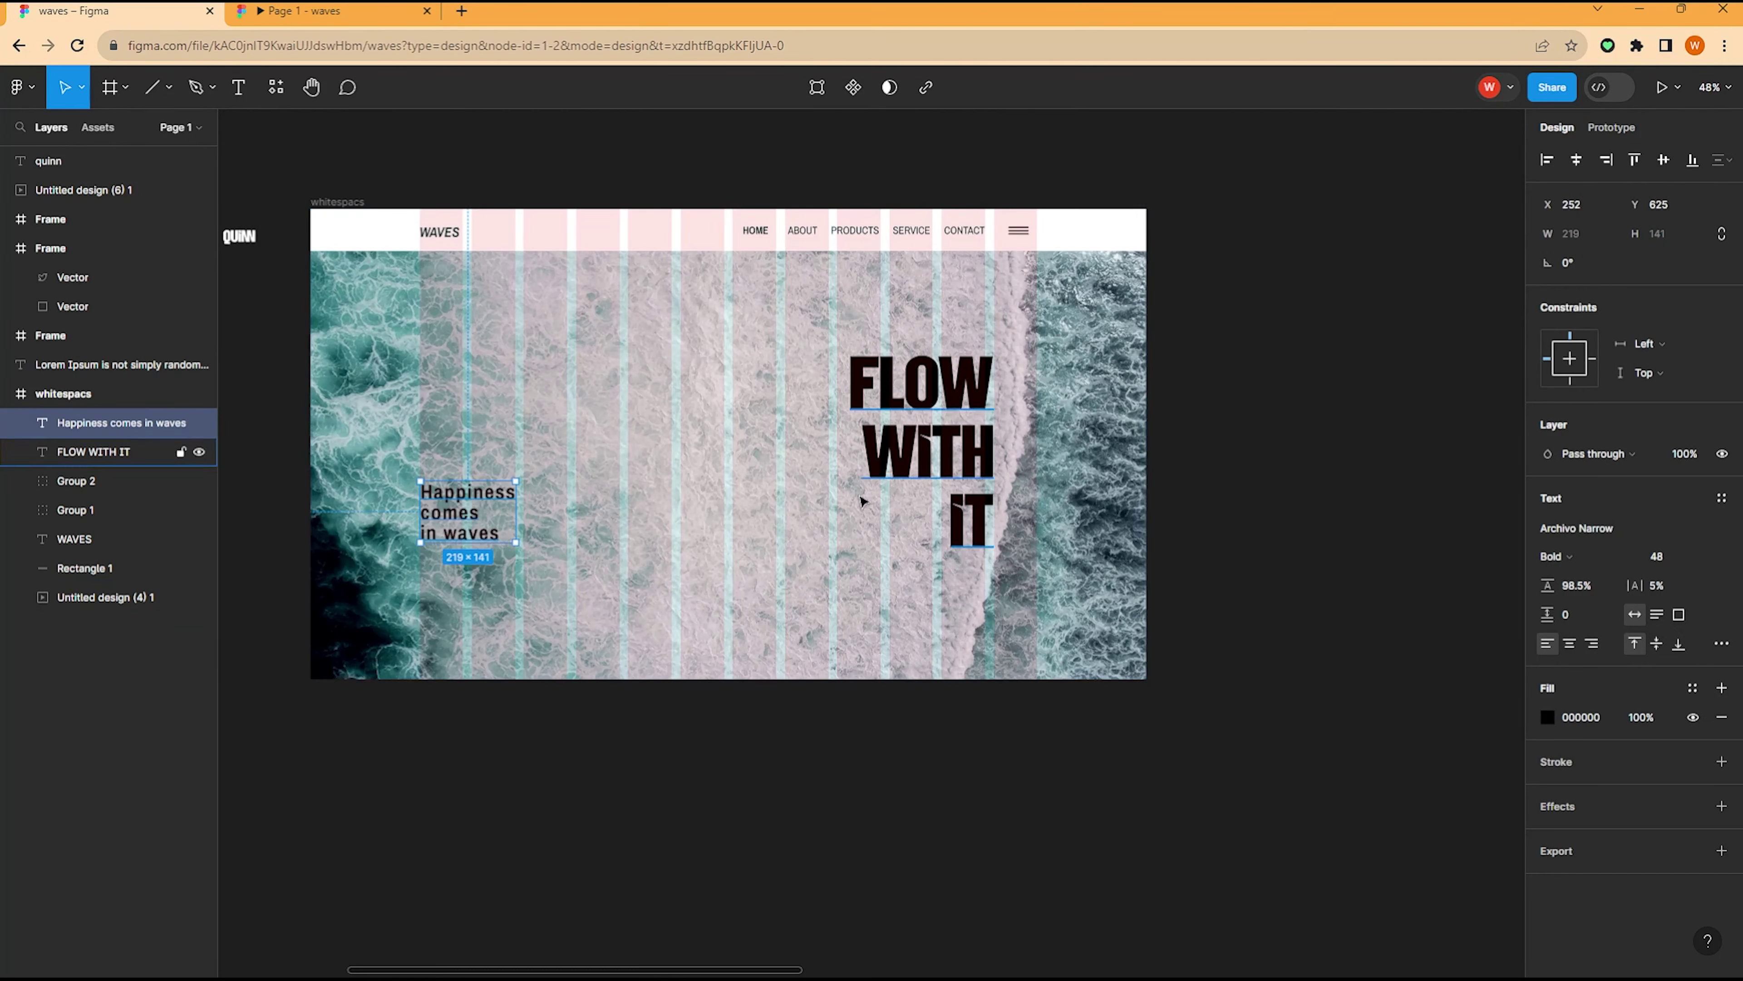
{"action": "left_click", "coordinate": [1547, 717]}
{"action": "left_click_drag", "start_coordinate": [1311, 720], "coordinate": [1308, 506]}
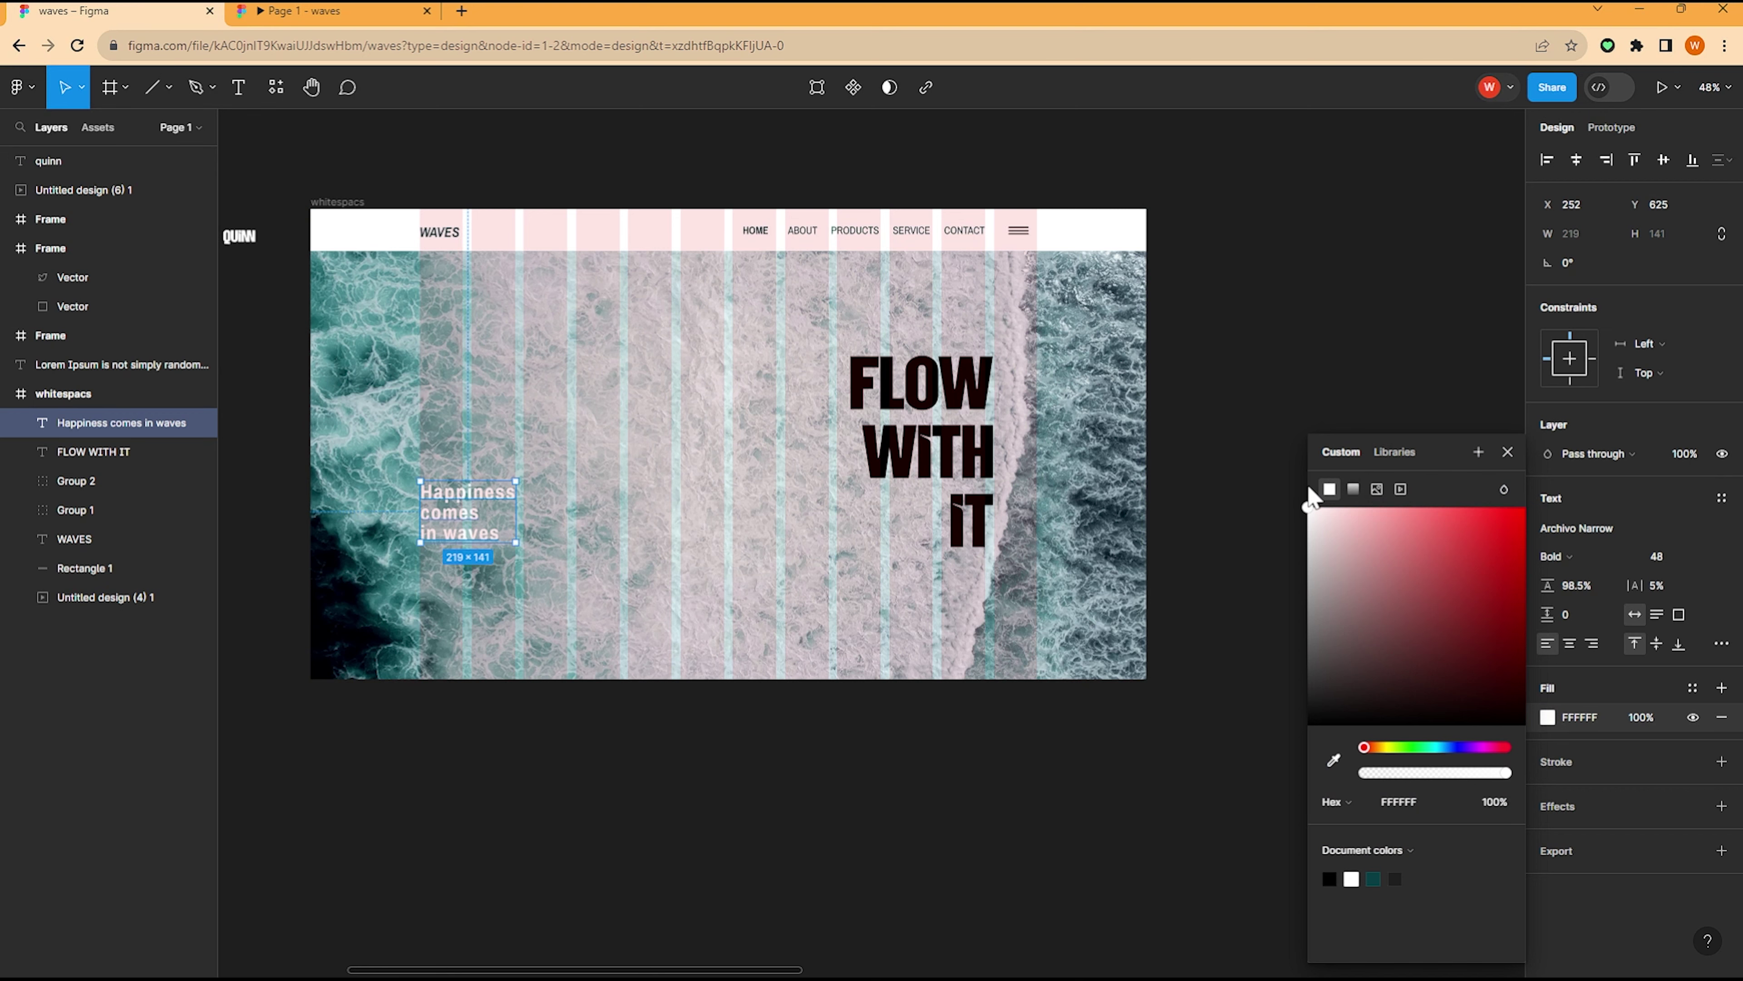
{"action": "left_click", "coordinate": [704, 693]}
Step: Change the subheading fill to near-black 100F0F instead
{"action": "scroll", "coordinate": [705, 693], "scroll_direction": "up", "scroll_amount": 2}
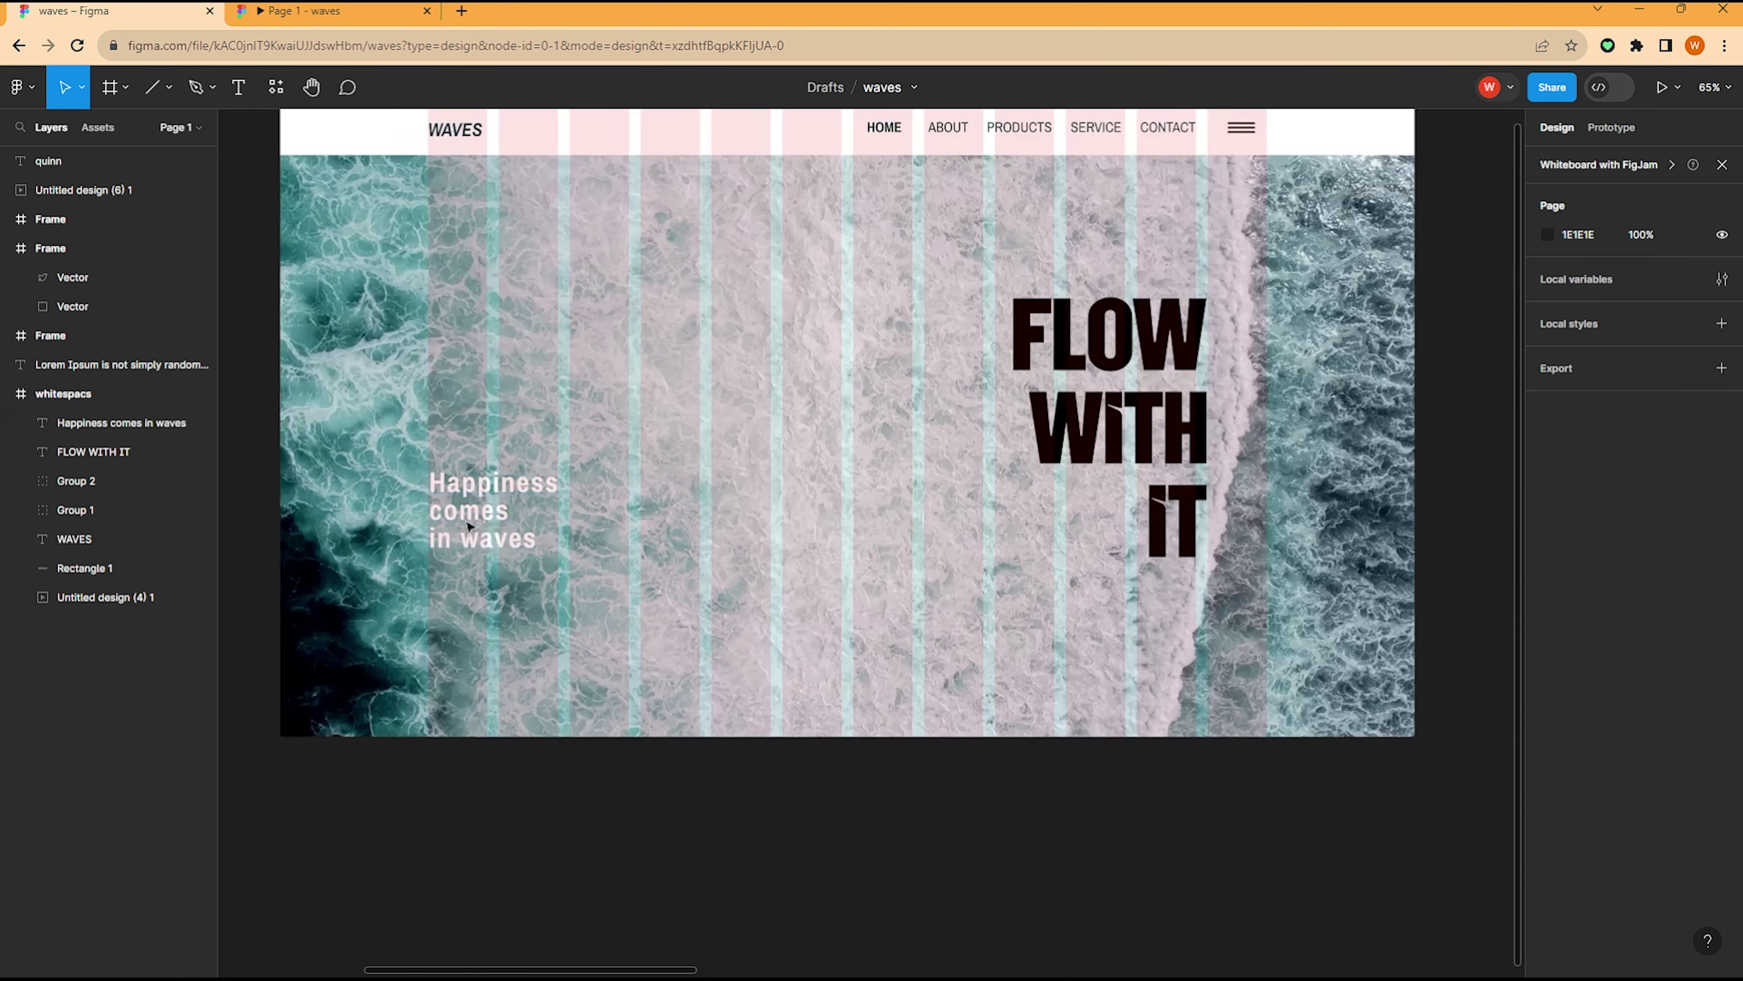
{"action": "scroll", "coordinate": [572, 441], "scroll_direction": "down", "scroll_amount": 1}
{"action": "left_click", "coordinate": [541, 488]}
{"action": "left_click", "coordinate": [1547, 717]}
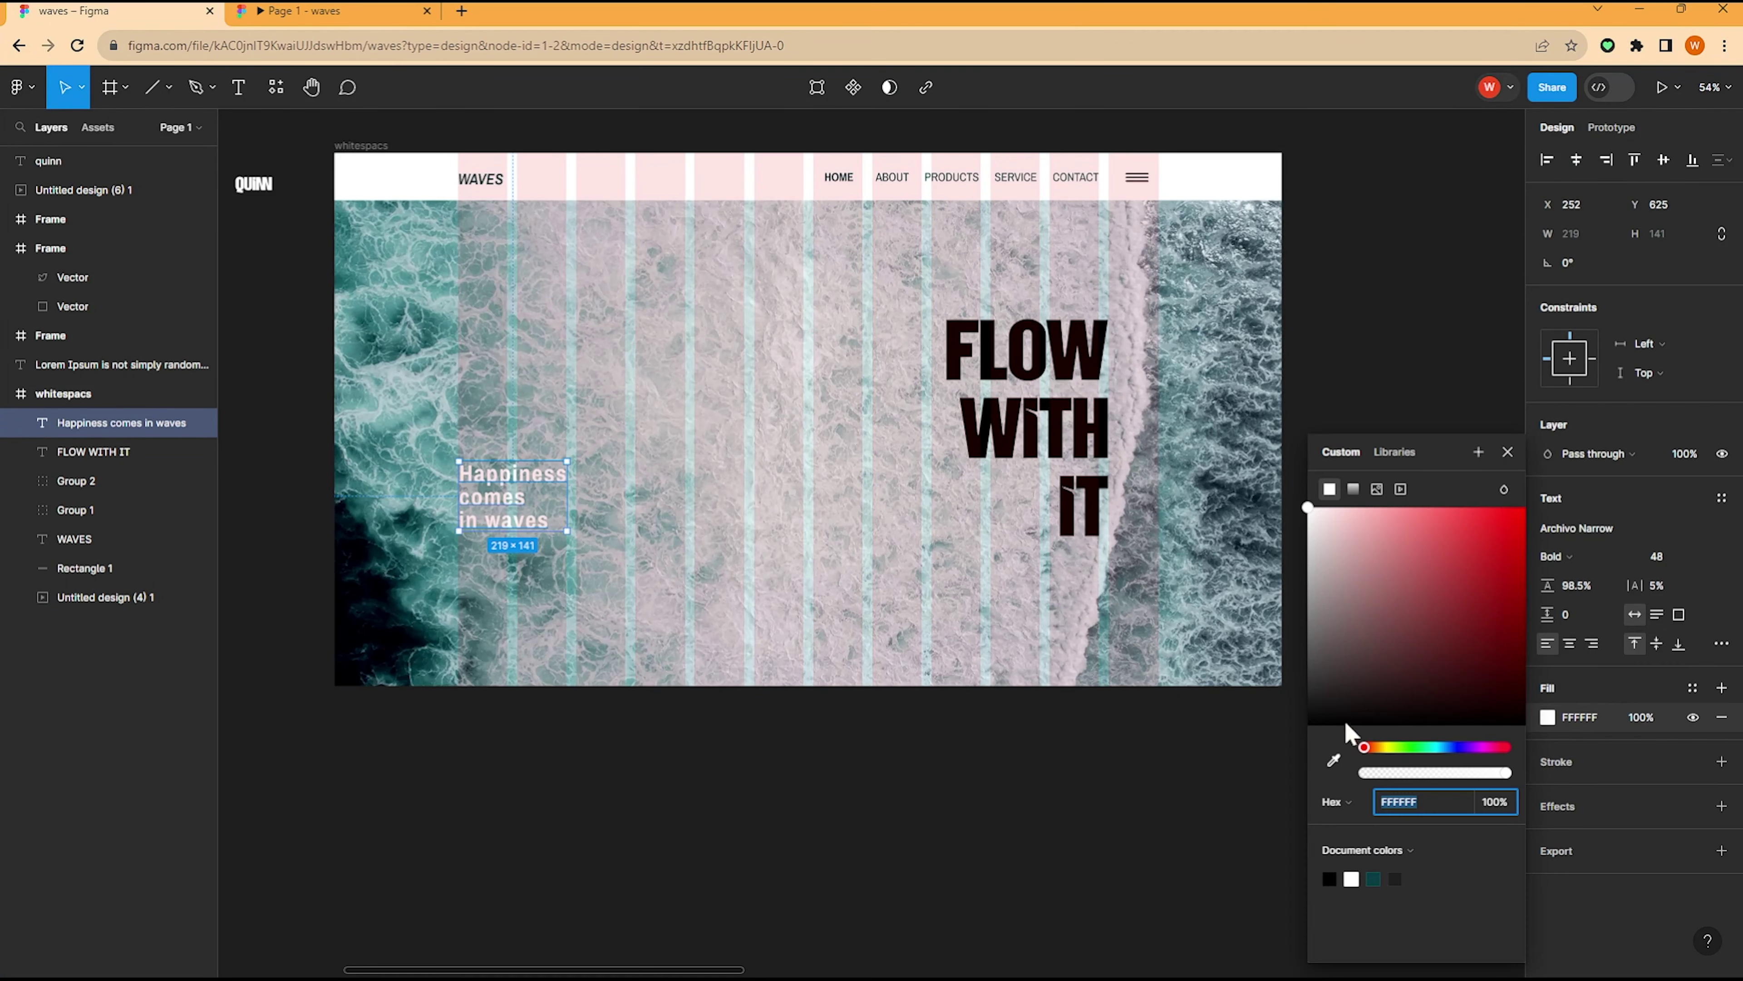
{"action": "left_click_drag", "start_coordinate": [1338, 720], "coordinate": [1319, 712]}
{"action": "left_click", "coordinate": [1044, 679]}
{"action": "scroll", "coordinate": [685, 487], "scroll_direction": "down", "scroll_amount": 1}
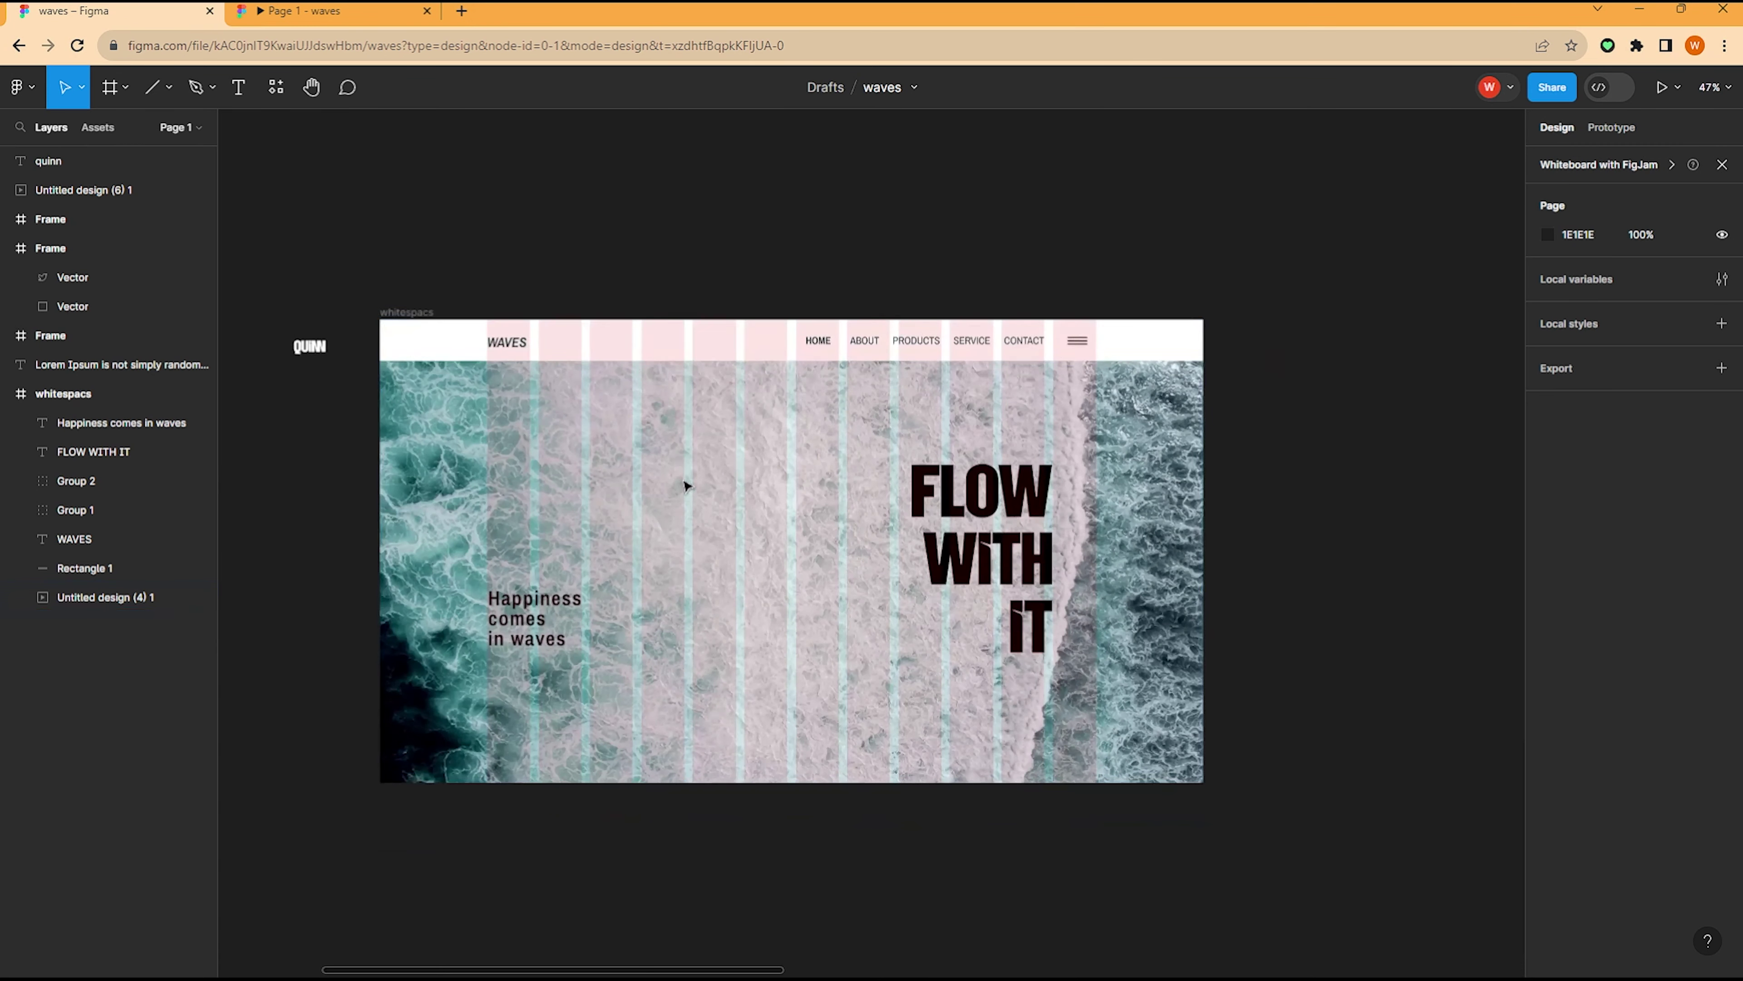
{"action": "scroll", "coordinate": [678, 522], "scroll_direction": "down", "scroll_amount": 1}
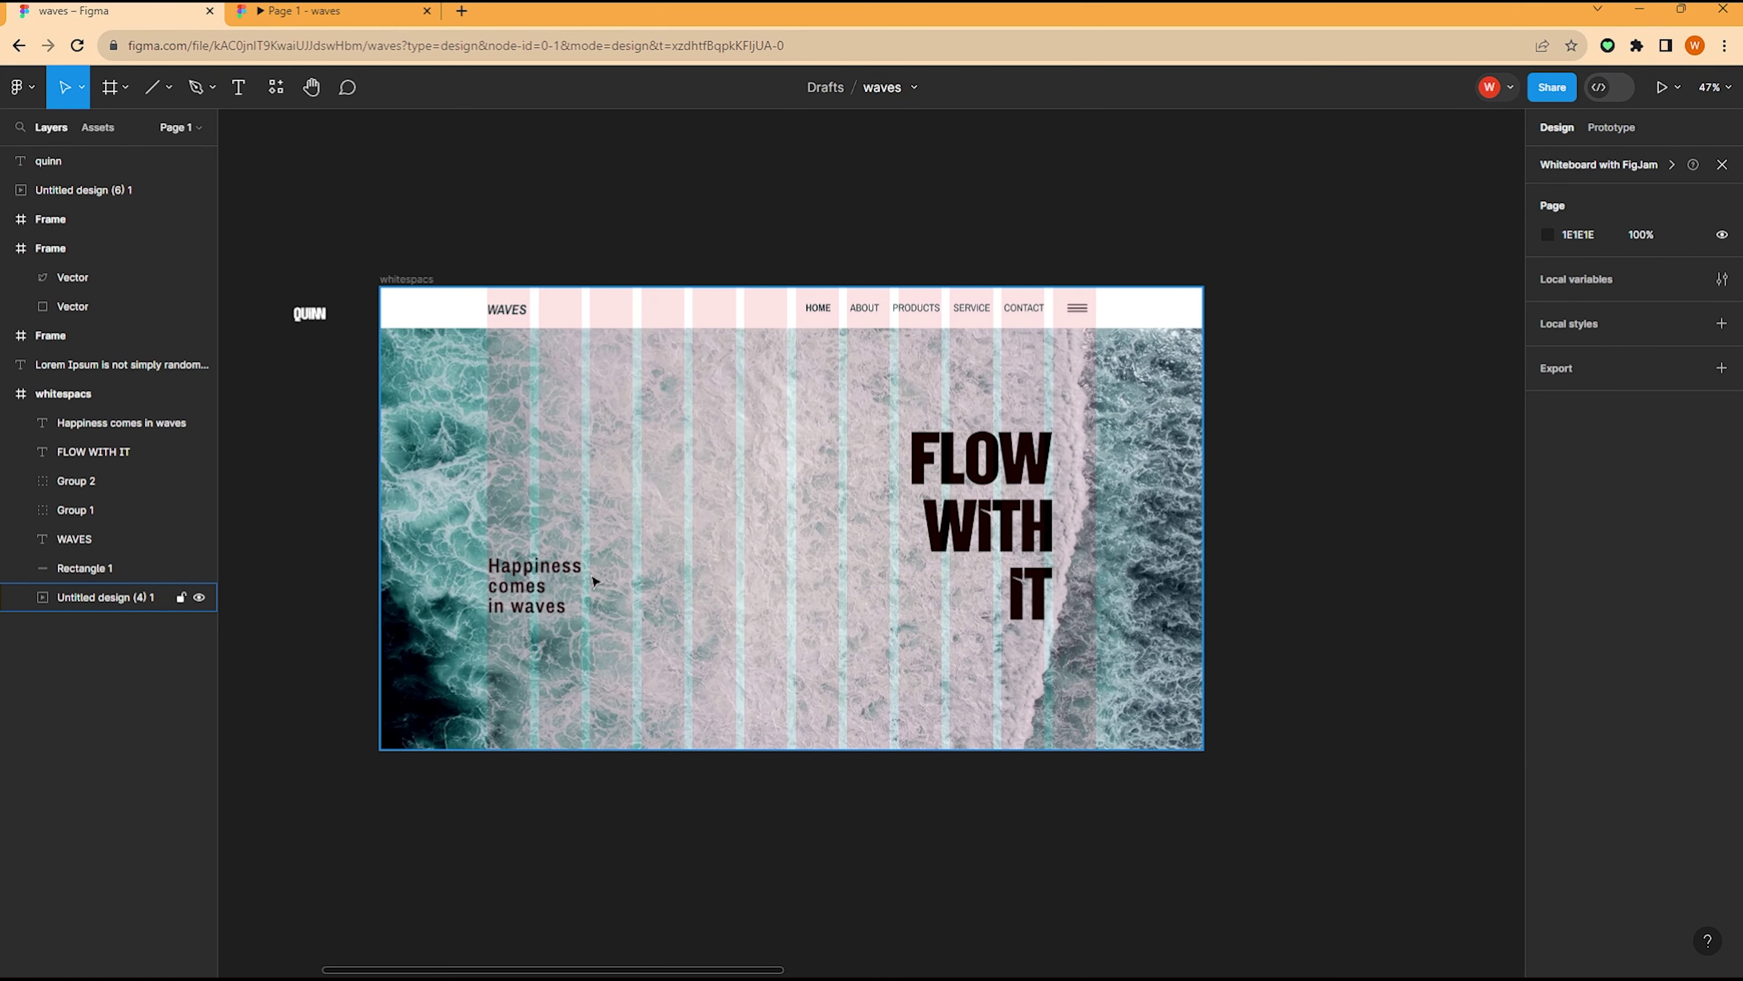
Step: Move the Lorem Ipsum paragraph under the subheading and cut everything after 'professor at'
{"action": "scroll", "coordinate": [428, 429], "scroll_direction": "down", "scroll_amount": 1}
{"action": "scroll", "coordinate": [428, 429], "scroll_direction": "left", "scroll_amount": 2}
{"action": "scroll", "coordinate": [344, 419], "scroll_direction": "left", "scroll_amount": 3}
{"action": "left_click", "coordinate": [274, 411]}
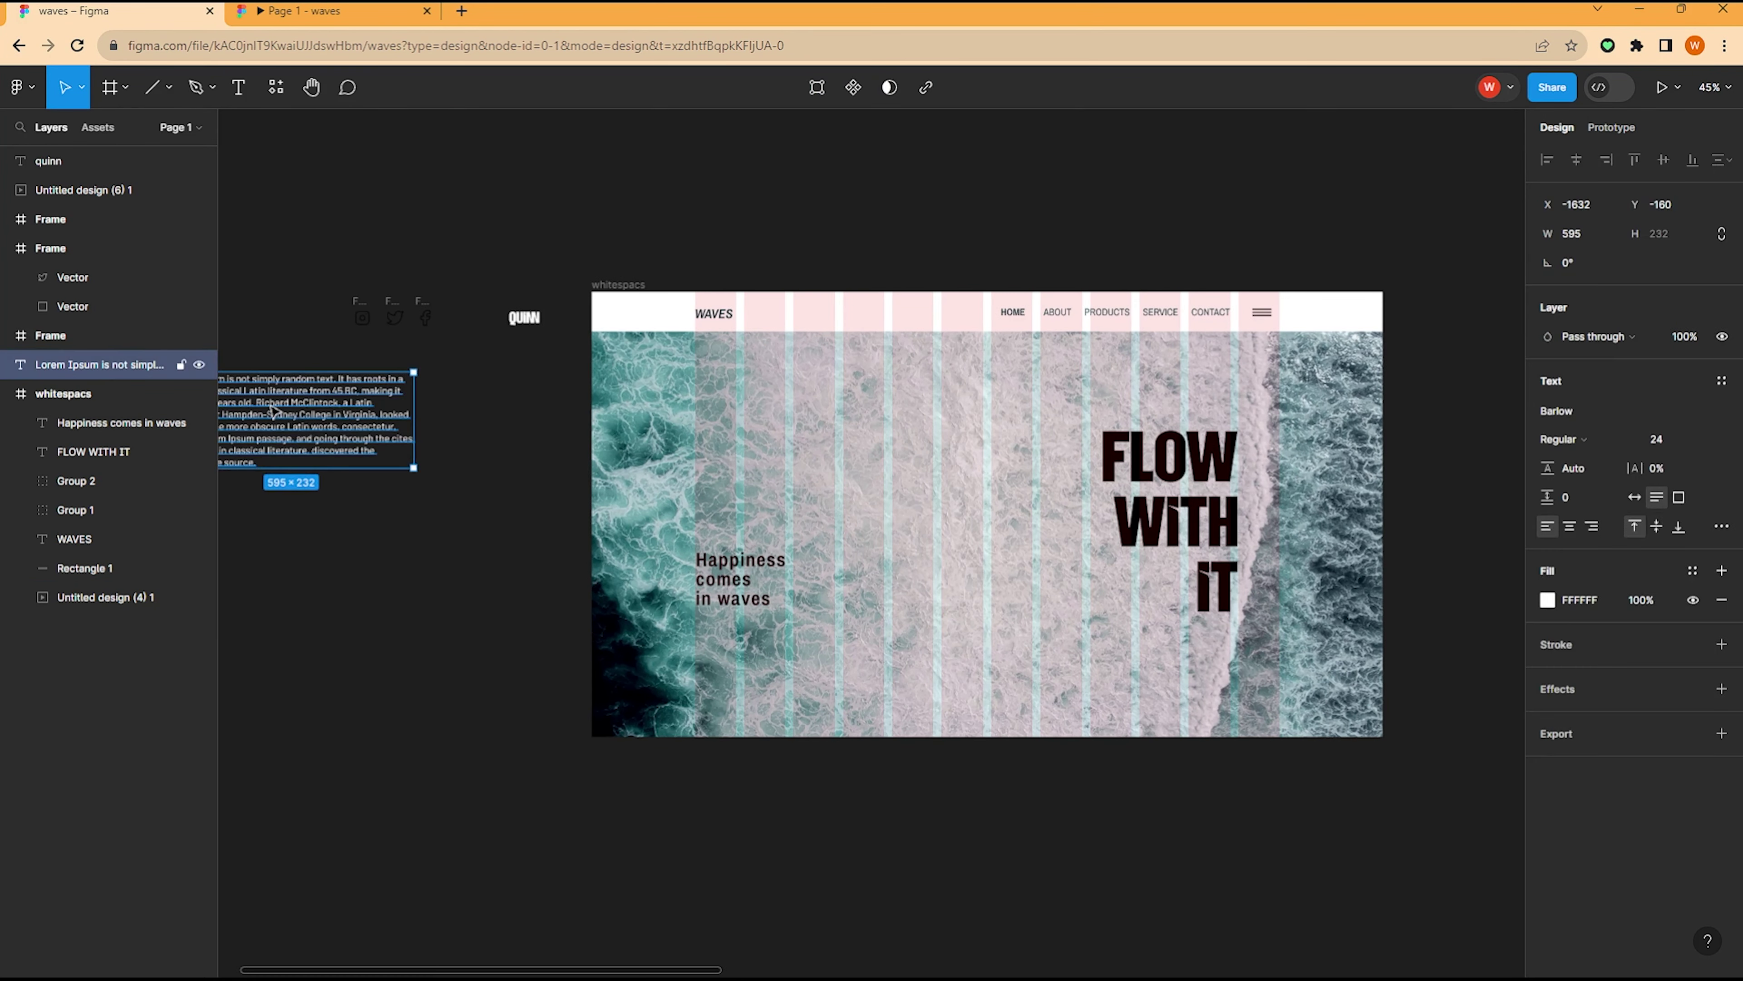
{"action": "left_click_drag", "start_coordinate": [274, 411], "coordinate": [797, 647]}
{"action": "scroll", "coordinate": [789, 648], "scroll_direction": "up", "scroll_amount": 5}
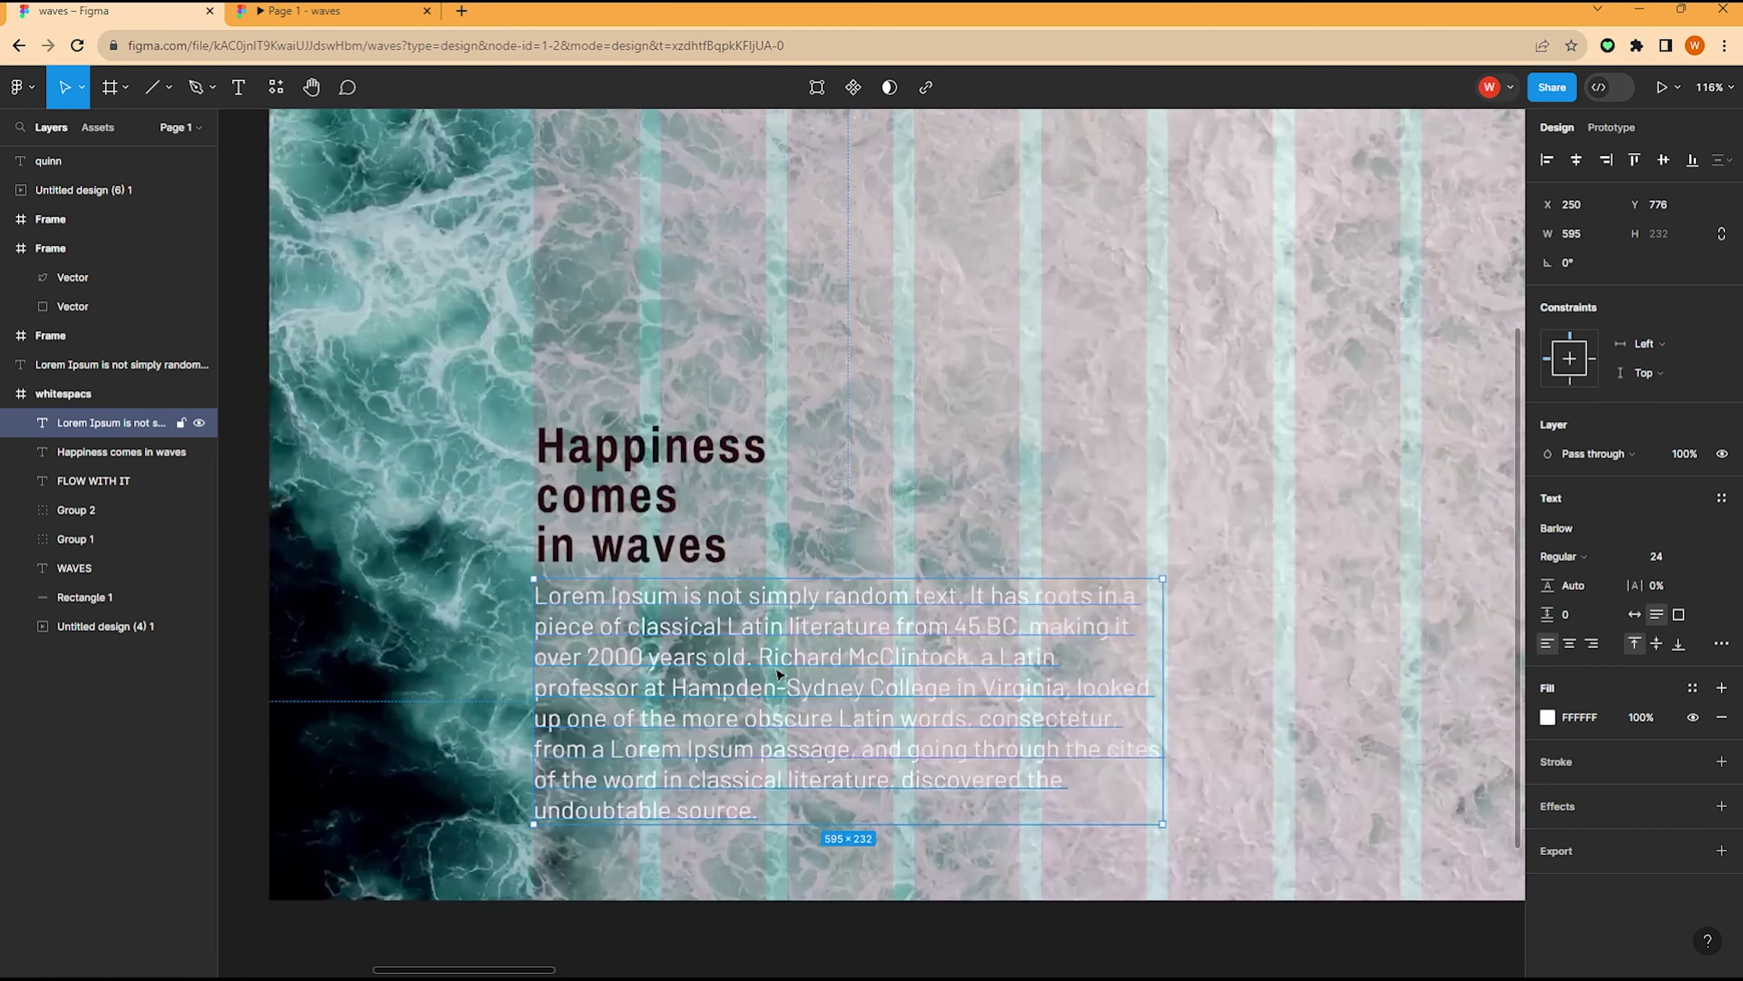
{"action": "double_click", "coordinate": [813, 680]}
{"action": "left_click_drag", "start_coordinate": [664, 687], "coordinate": [864, 813]}
{"action": "key", "text": "BackSpace"}
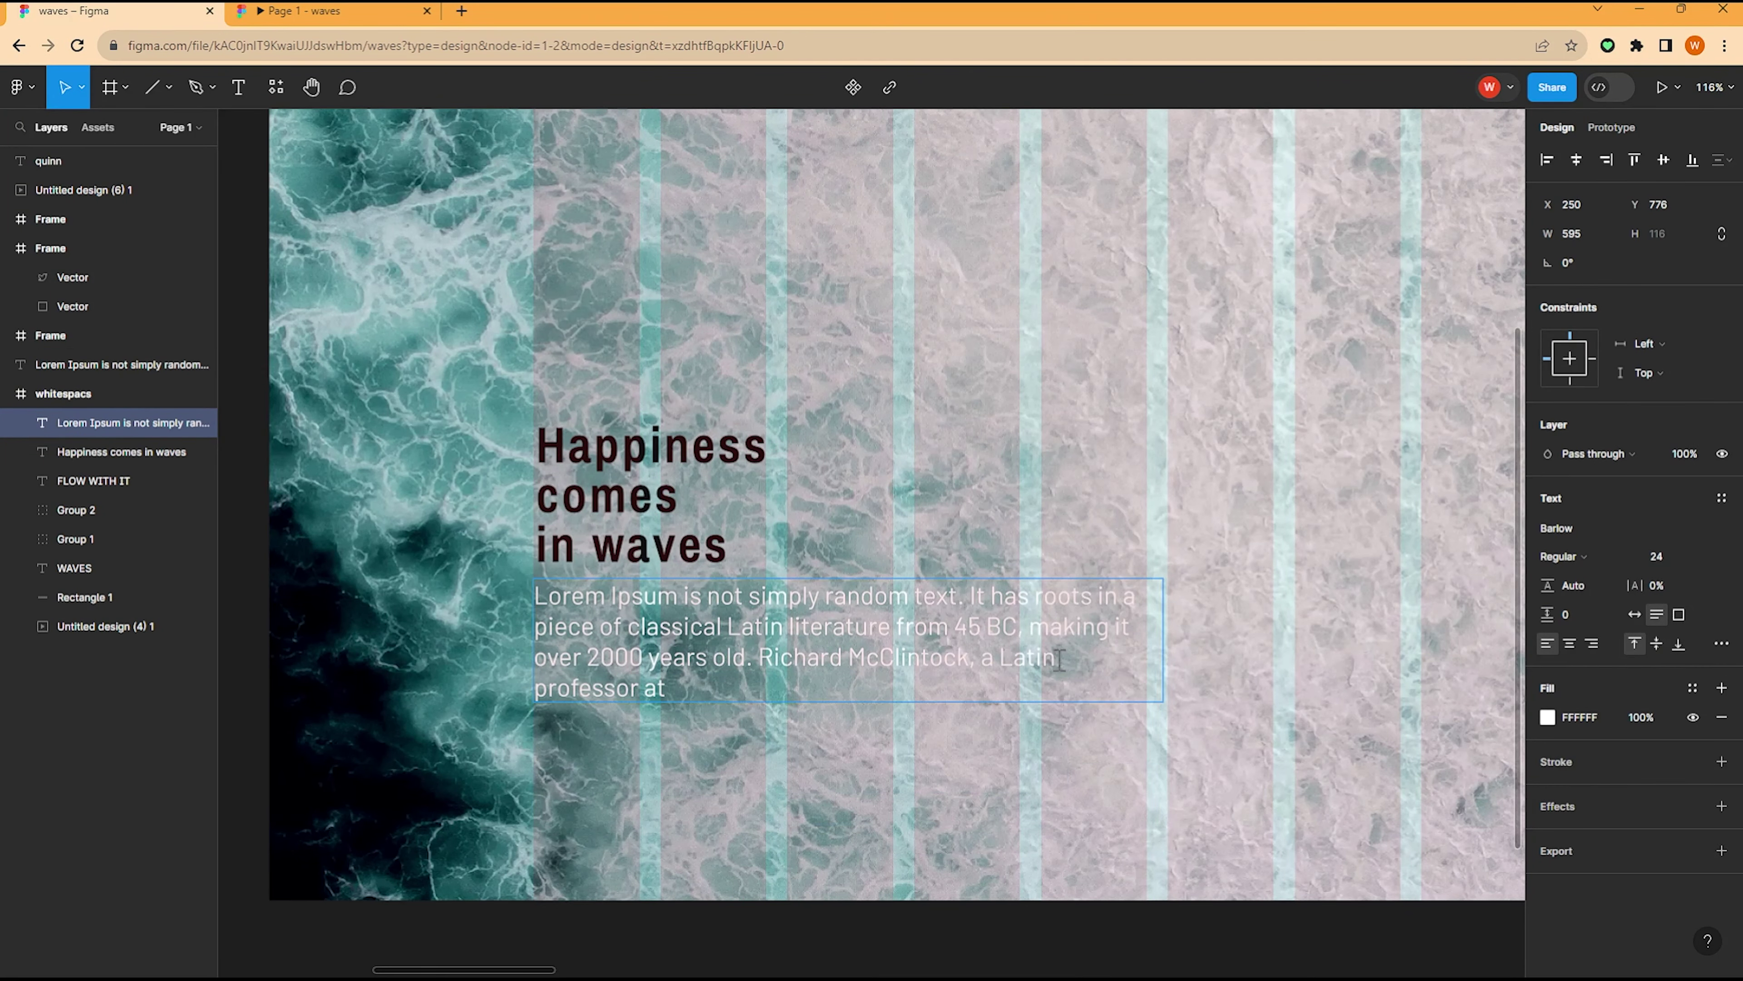
{"action": "scroll", "coordinate": [651, 751], "scroll_direction": "down", "scroll_amount": 3}
{"action": "key", "text": "Escape"}
Step: Enlarge the subheading to 64 and shift it up above the paragraph
{"action": "key", "text": "Tab"}
{"action": "scroll", "coordinate": [650, 752], "scroll_direction": "up", "scroll_amount": 3}
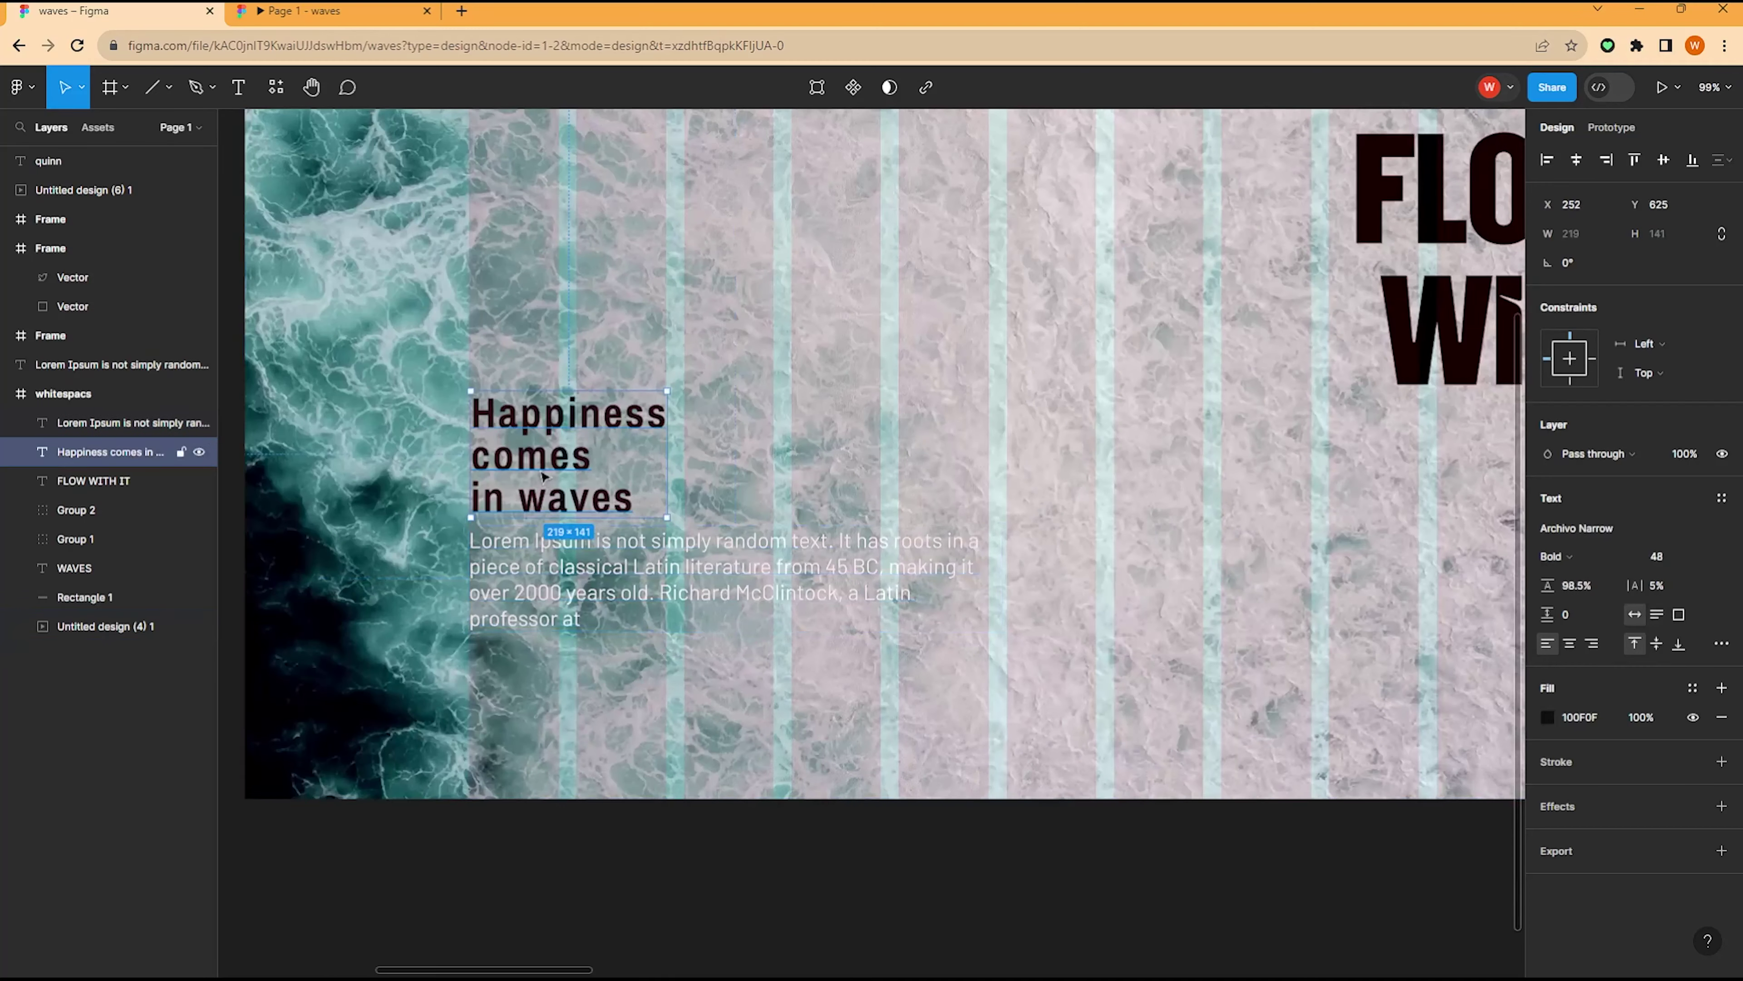
{"action": "left_click", "coordinate": [1705, 556]}
{"action": "left_click", "coordinate": [1698, 598]}
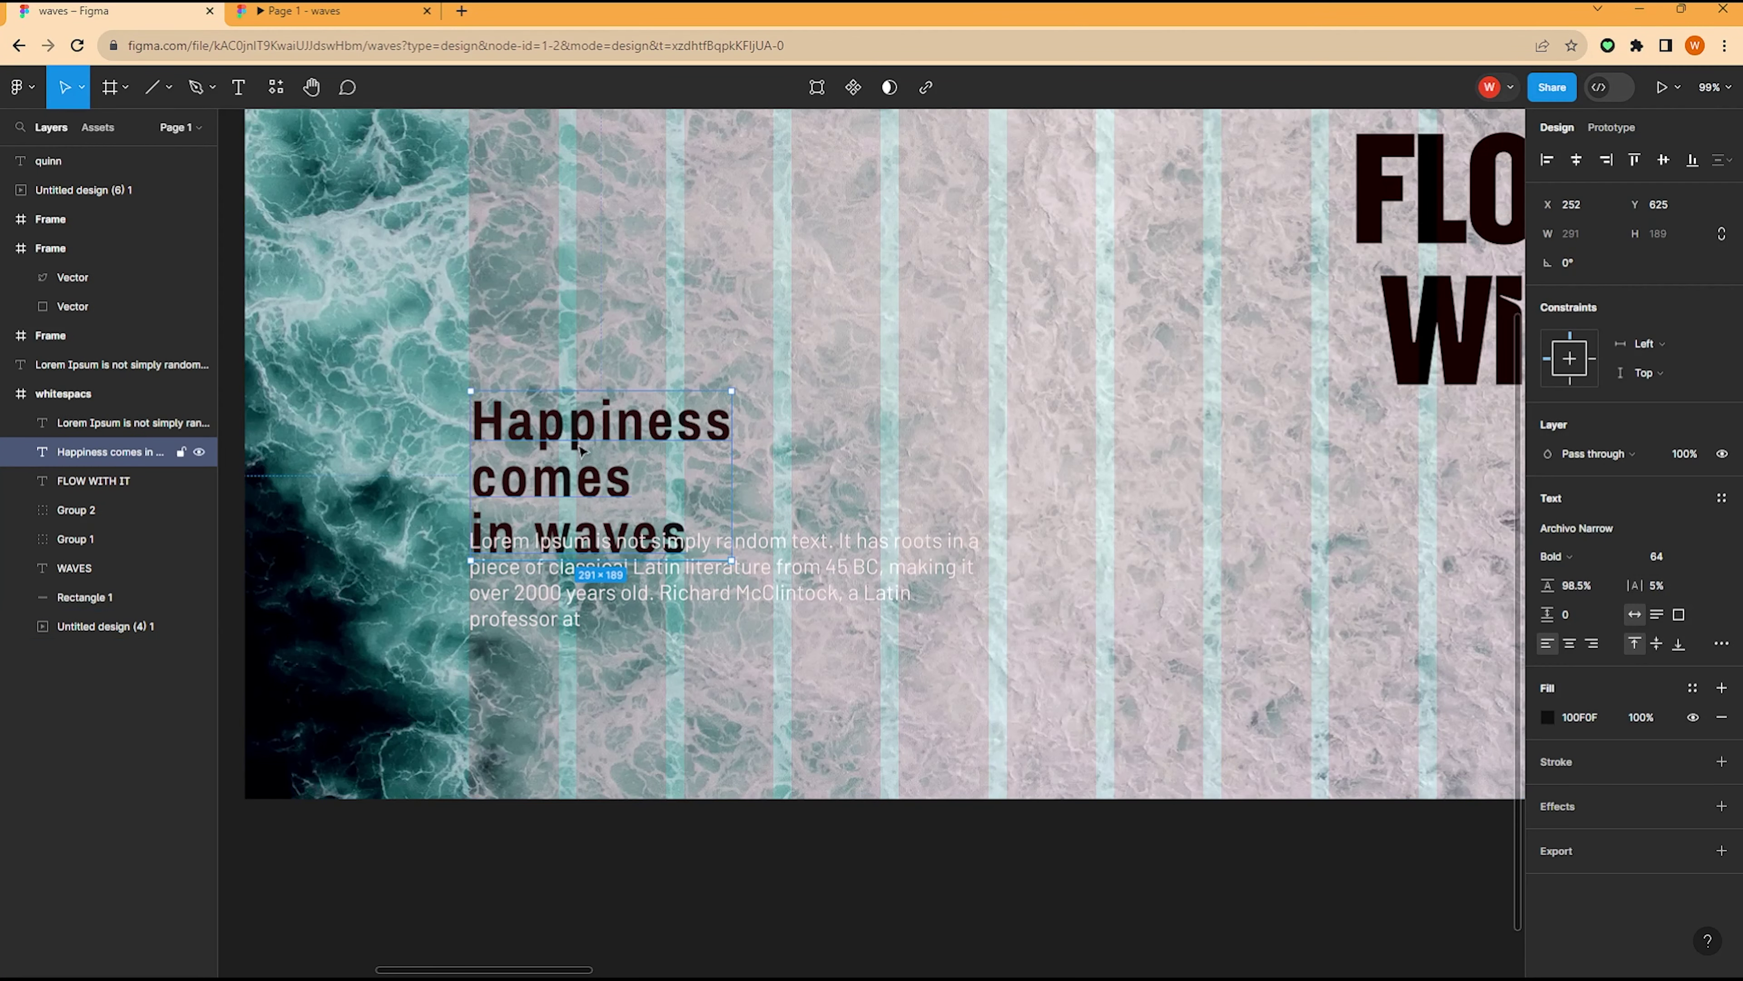
{"action": "left_click_drag", "start_coordinate": [549, 454], "coordinate": [549, 415]}
Step: Narrow the Lorem Ipsum paragraph to 488 wide
{"action": "left_click", "coordinate": [583, 570]}
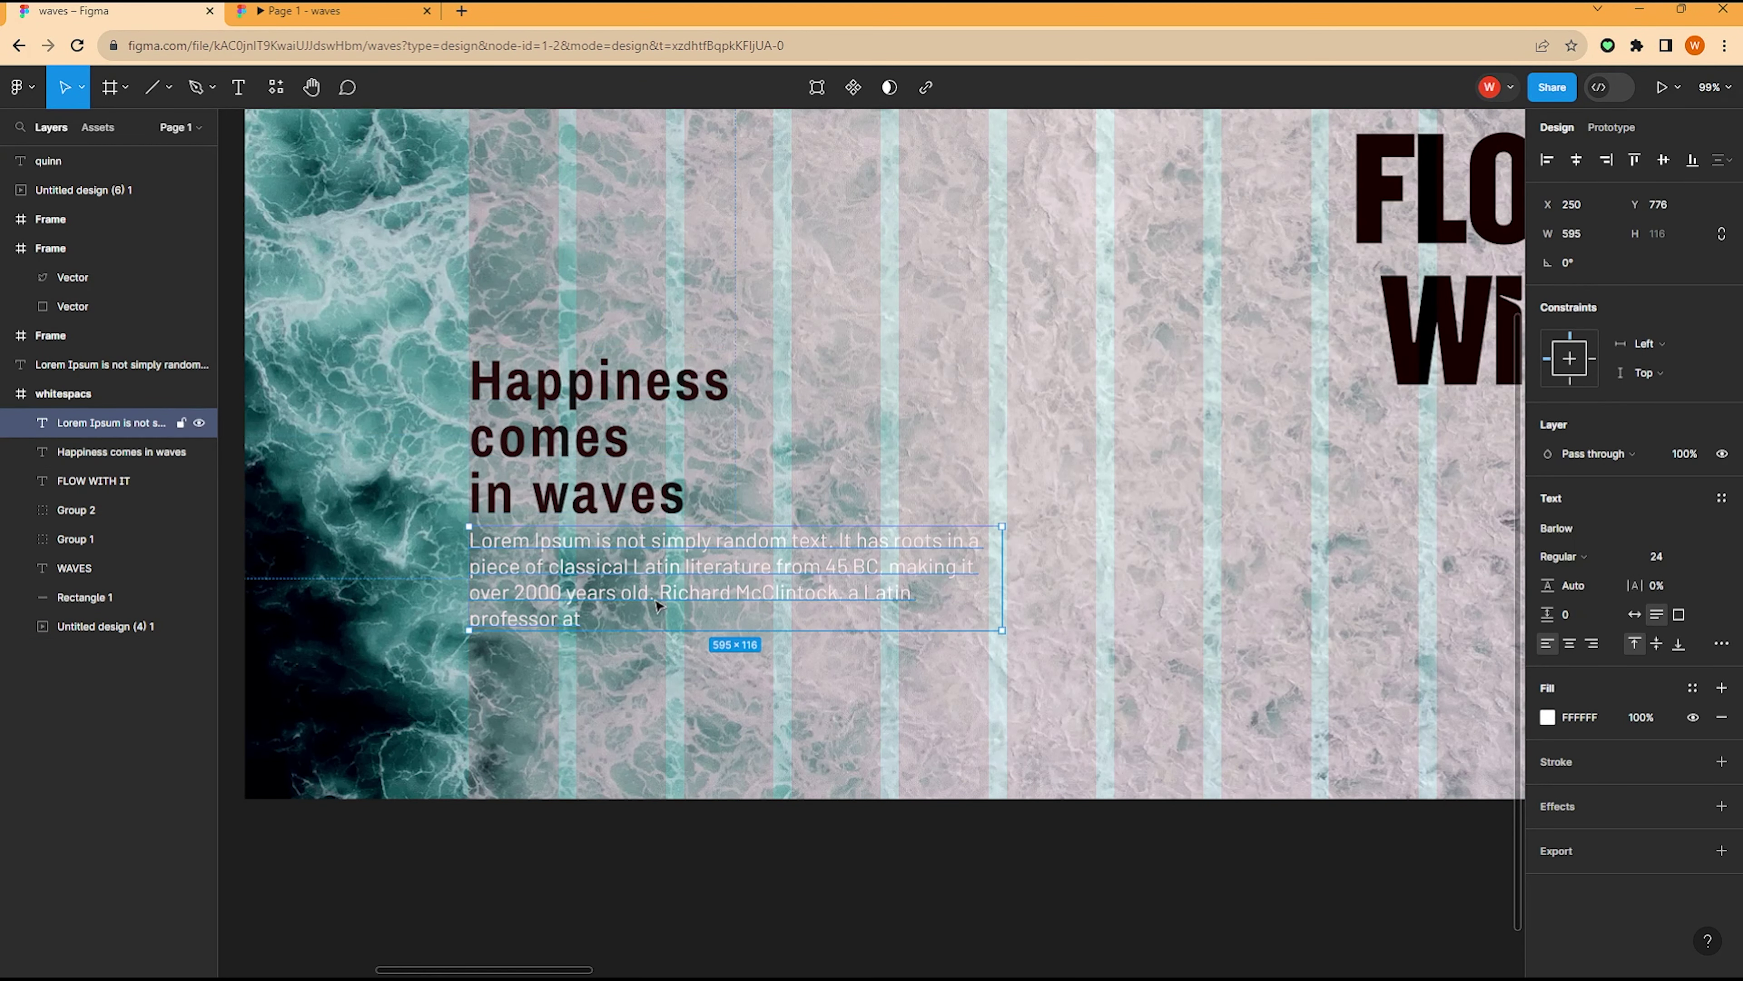
{"action": "left_click_drag", "start_coordinate": [988, 581], "coordinate": [906, 584]}
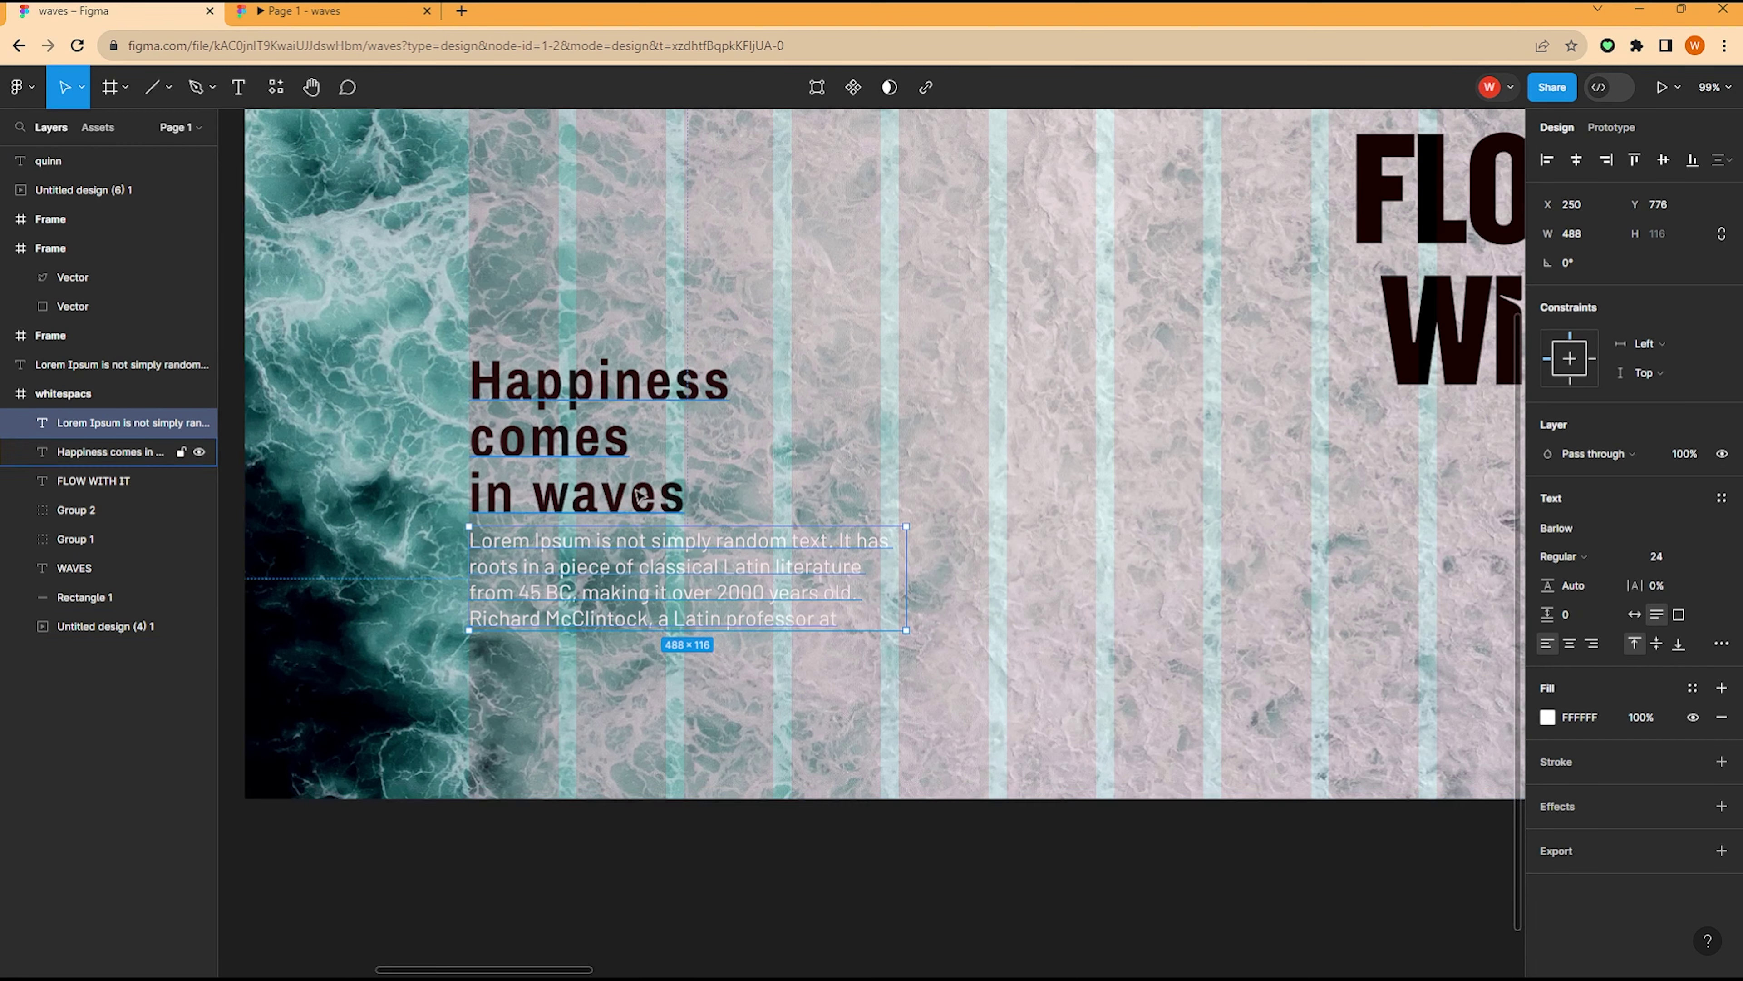
{"action": "scroll", "coordinate": [662, 779], "scroll_direction": "down", "scroll_amount": 5}
{"action": "left_click", "coordinate": [662, 778]}
{"action": "scroll", "coordinate": [584, 545], "scroll_direction": "up", "scroll_amount": 1}
{"action": "scroll", "coordinate": [537, 465], "scroll_direction": "up", "scroll_amount": 1}
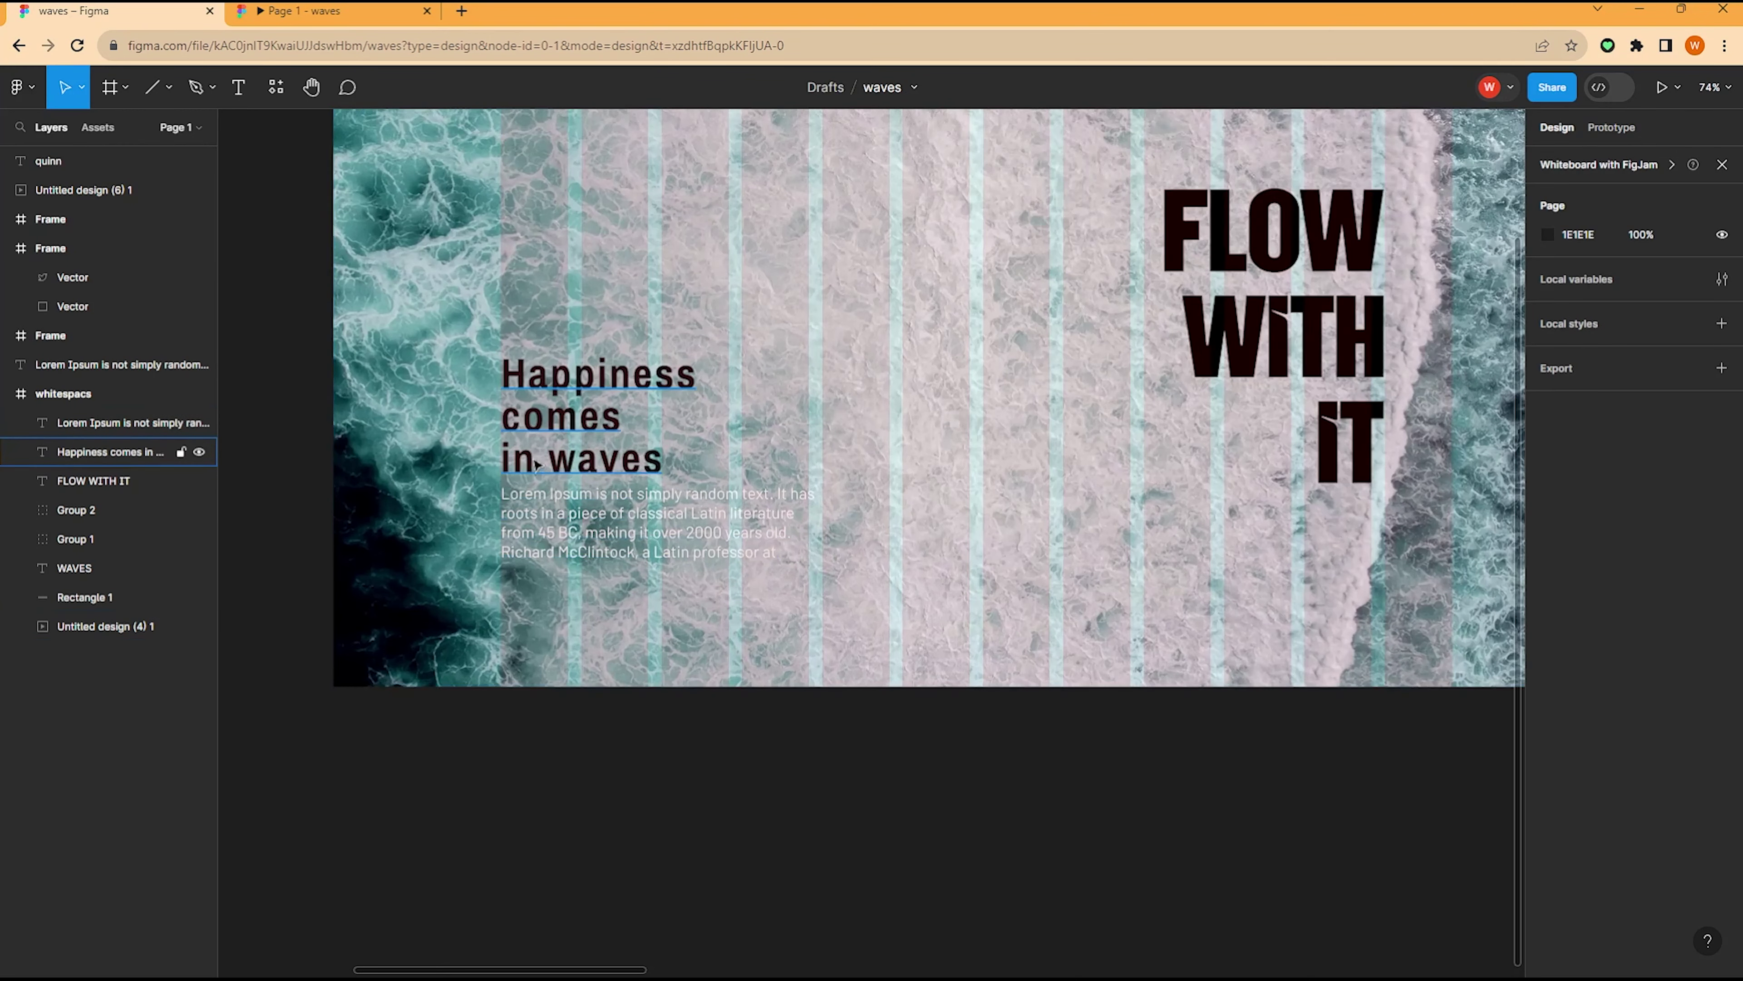
{"action": "scroll", "coordinate": [537, 465], "scroll_direction": "up", "scroll_amount": 1}
Step: Add a READ MORE text label below the paragraph
{"action": "key", "text": "t"}
{"action": "left_click", "coordinate": [522, 656]}
{"action": "type", "text": "READ MORE"}
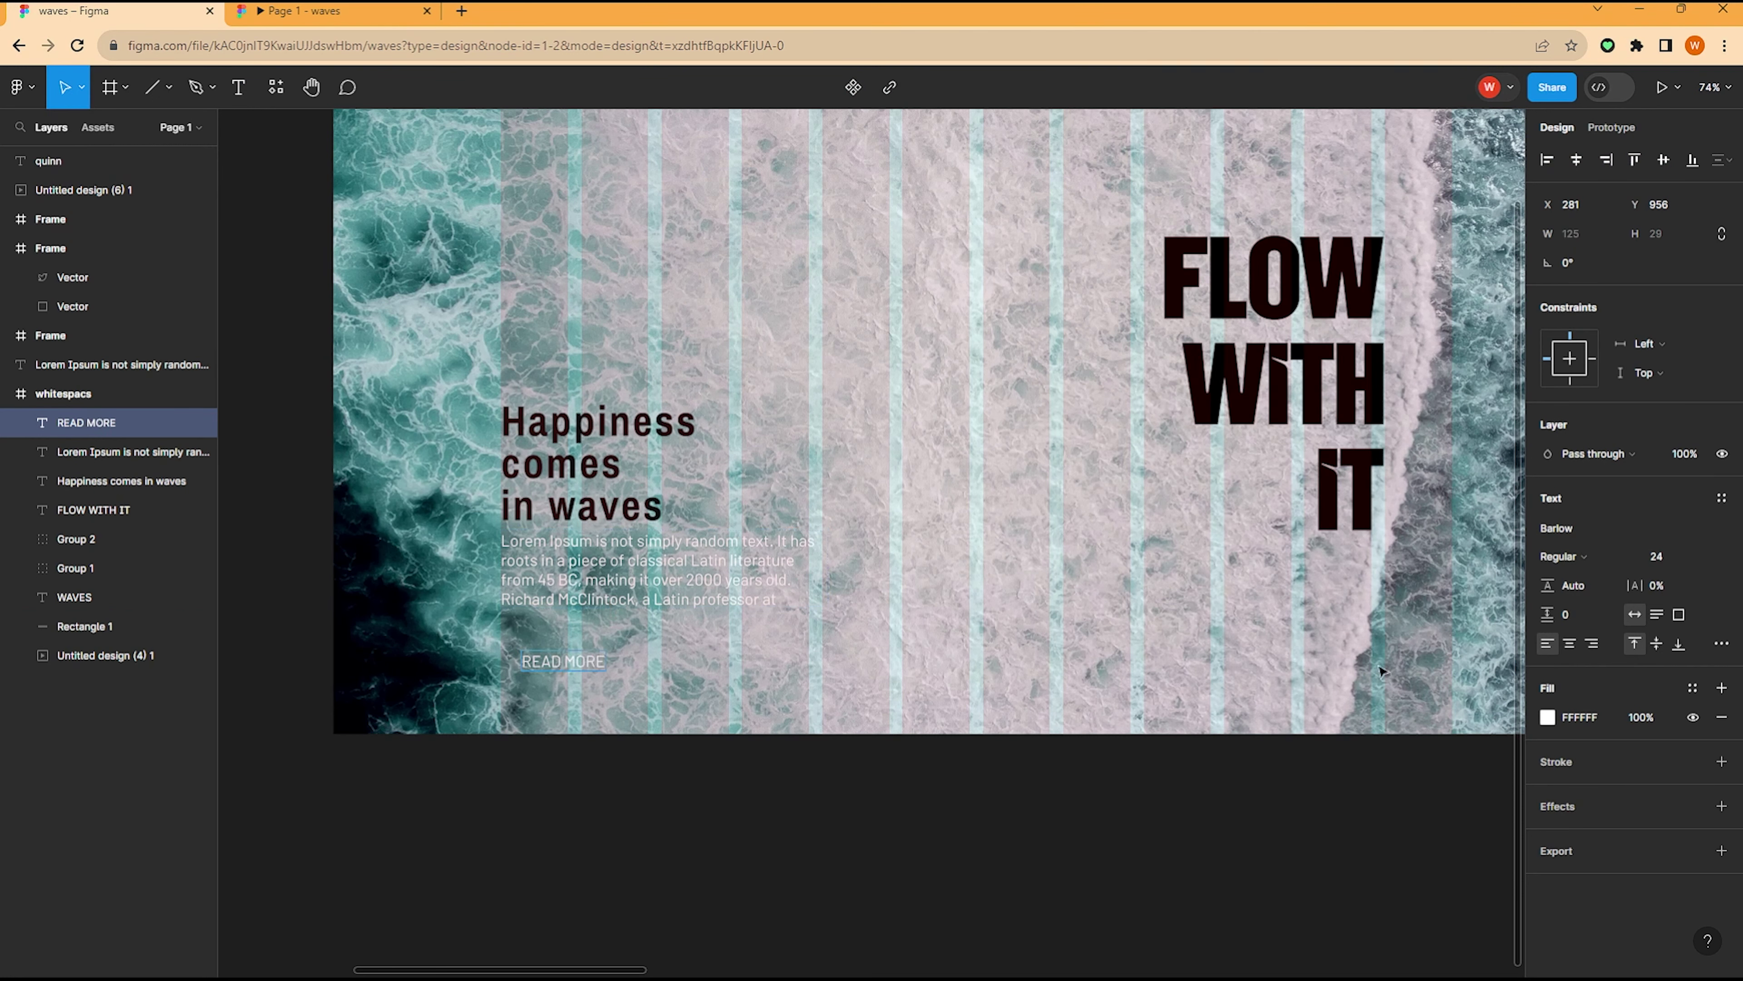
{"action": "left_click", "coordinate": [1572, 556]}
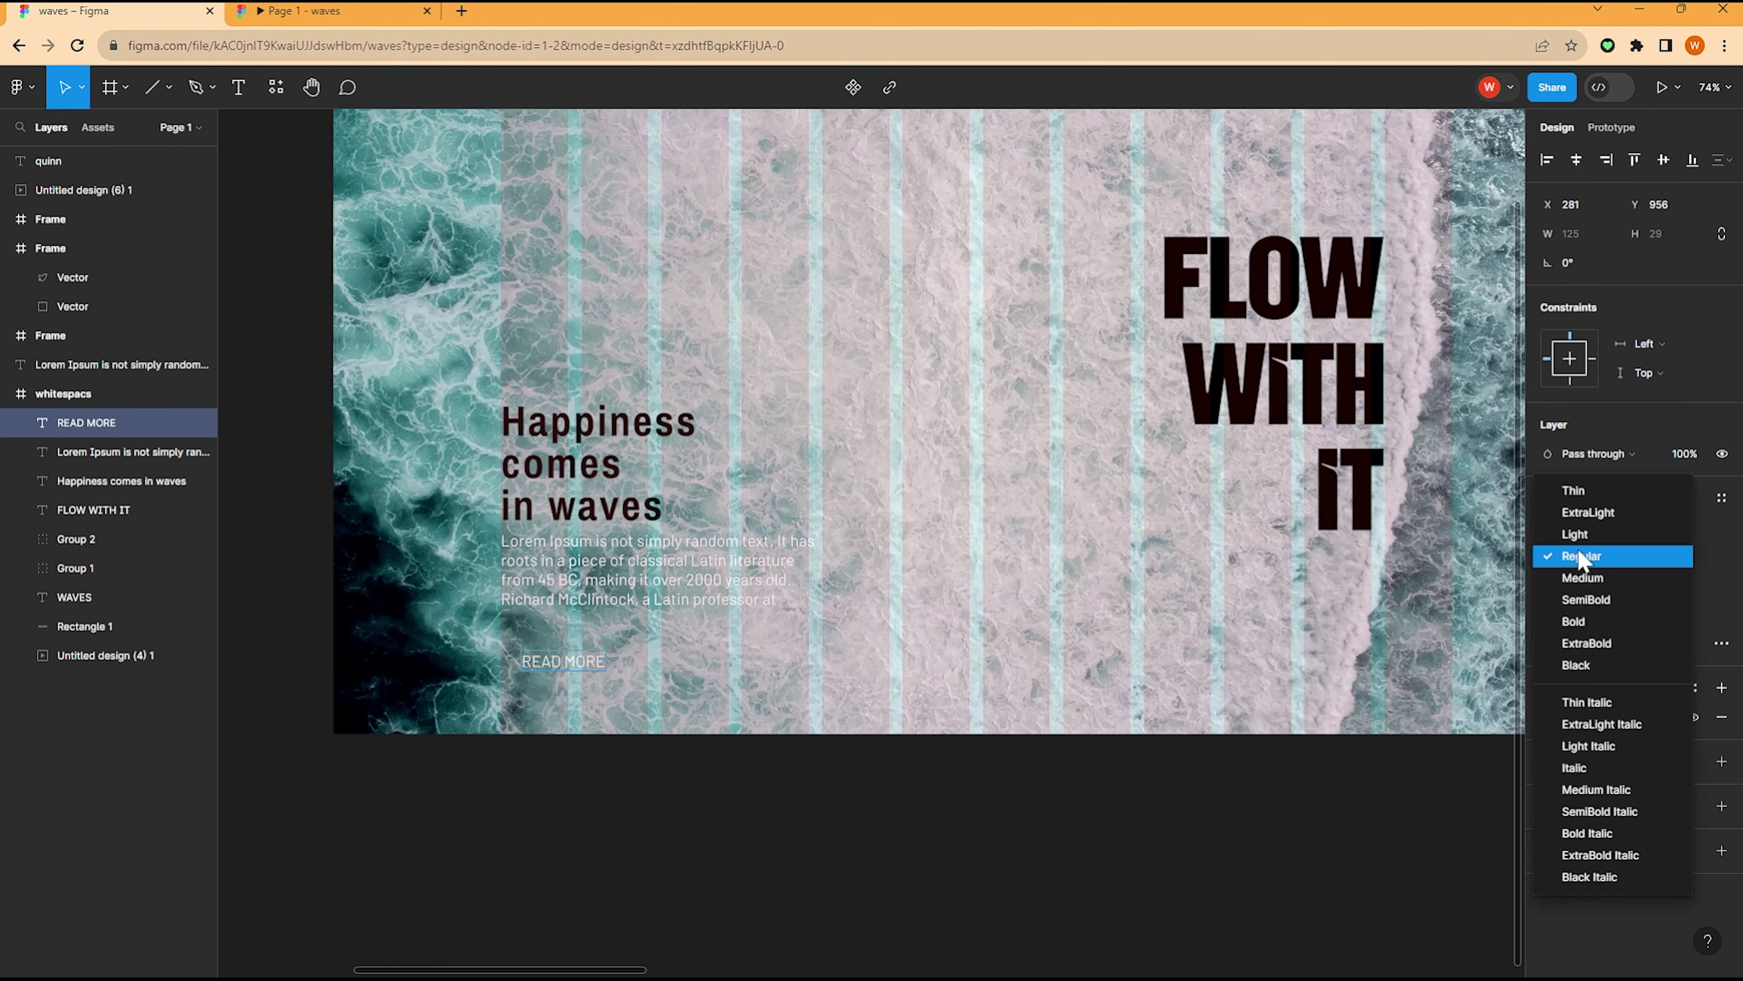
{"action": "left_click", "coordinate": [1105, 783]}
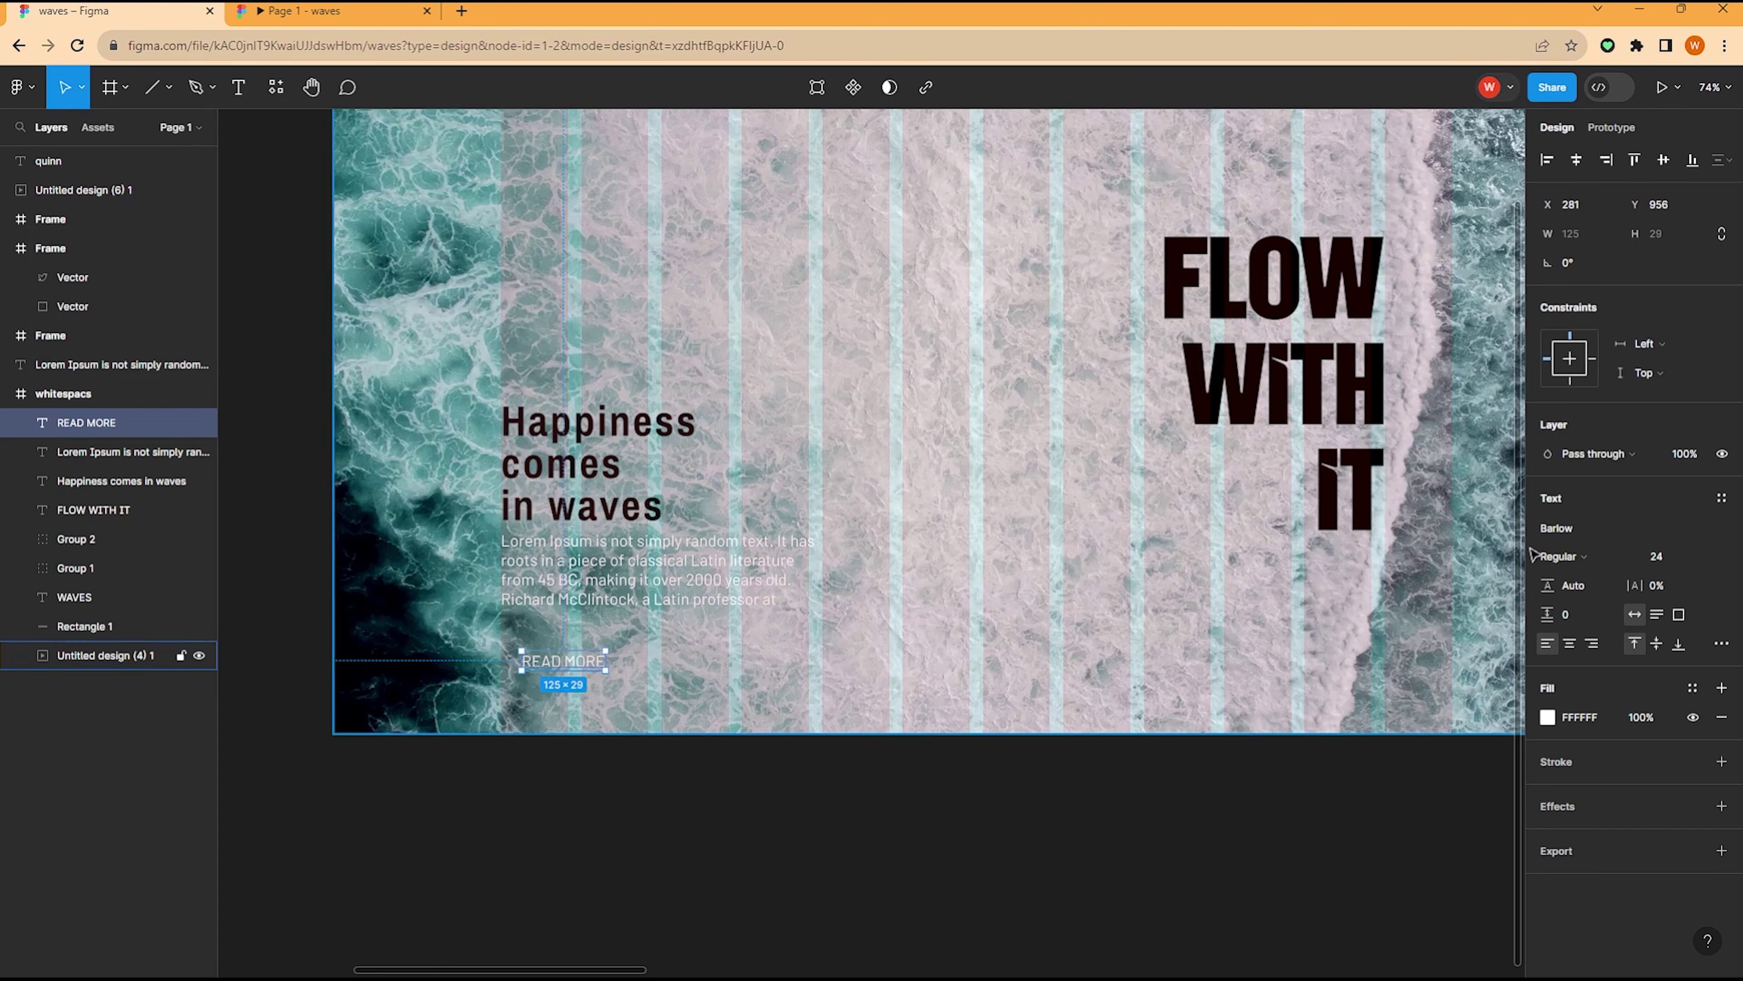
Step: Set the READ MORE label to Archivo Narrow Bold
{"action": "left_click", "coordinate": [1594, 523]}
{"action": "type", "text": "arc"}
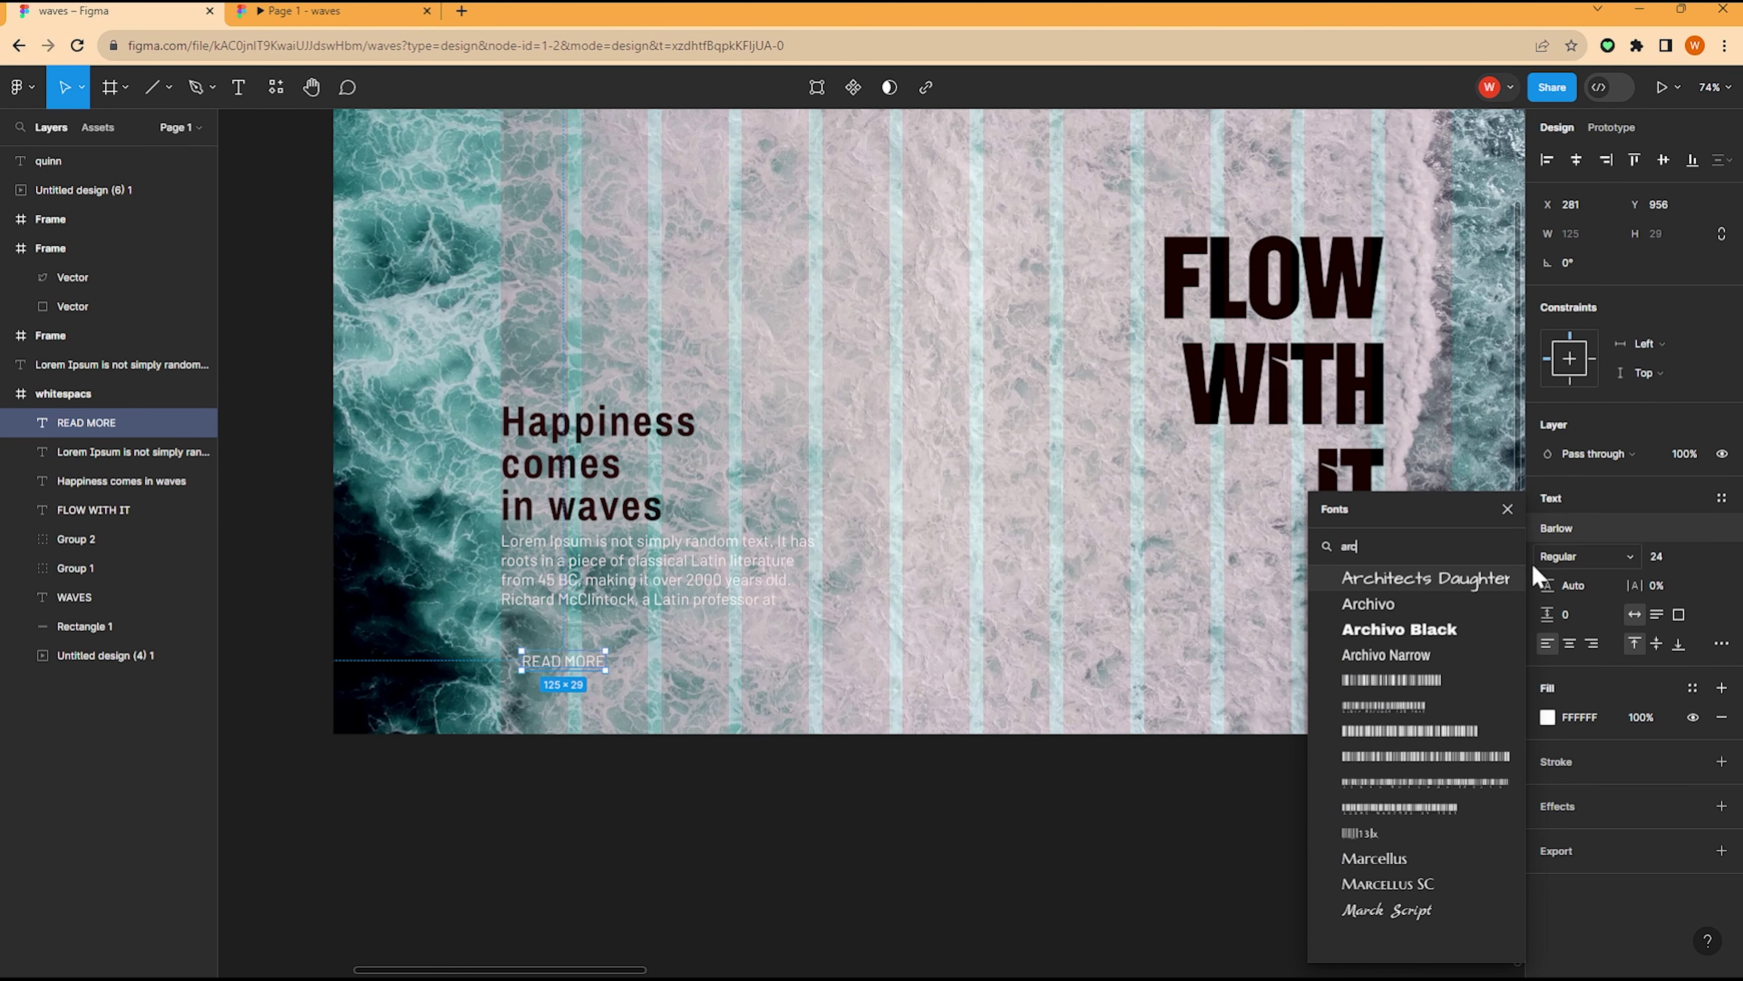
{"action": "left_click", "coordinate": [1453, 656]}
{"action": "left_click", "coordinate": [1578, 556]}
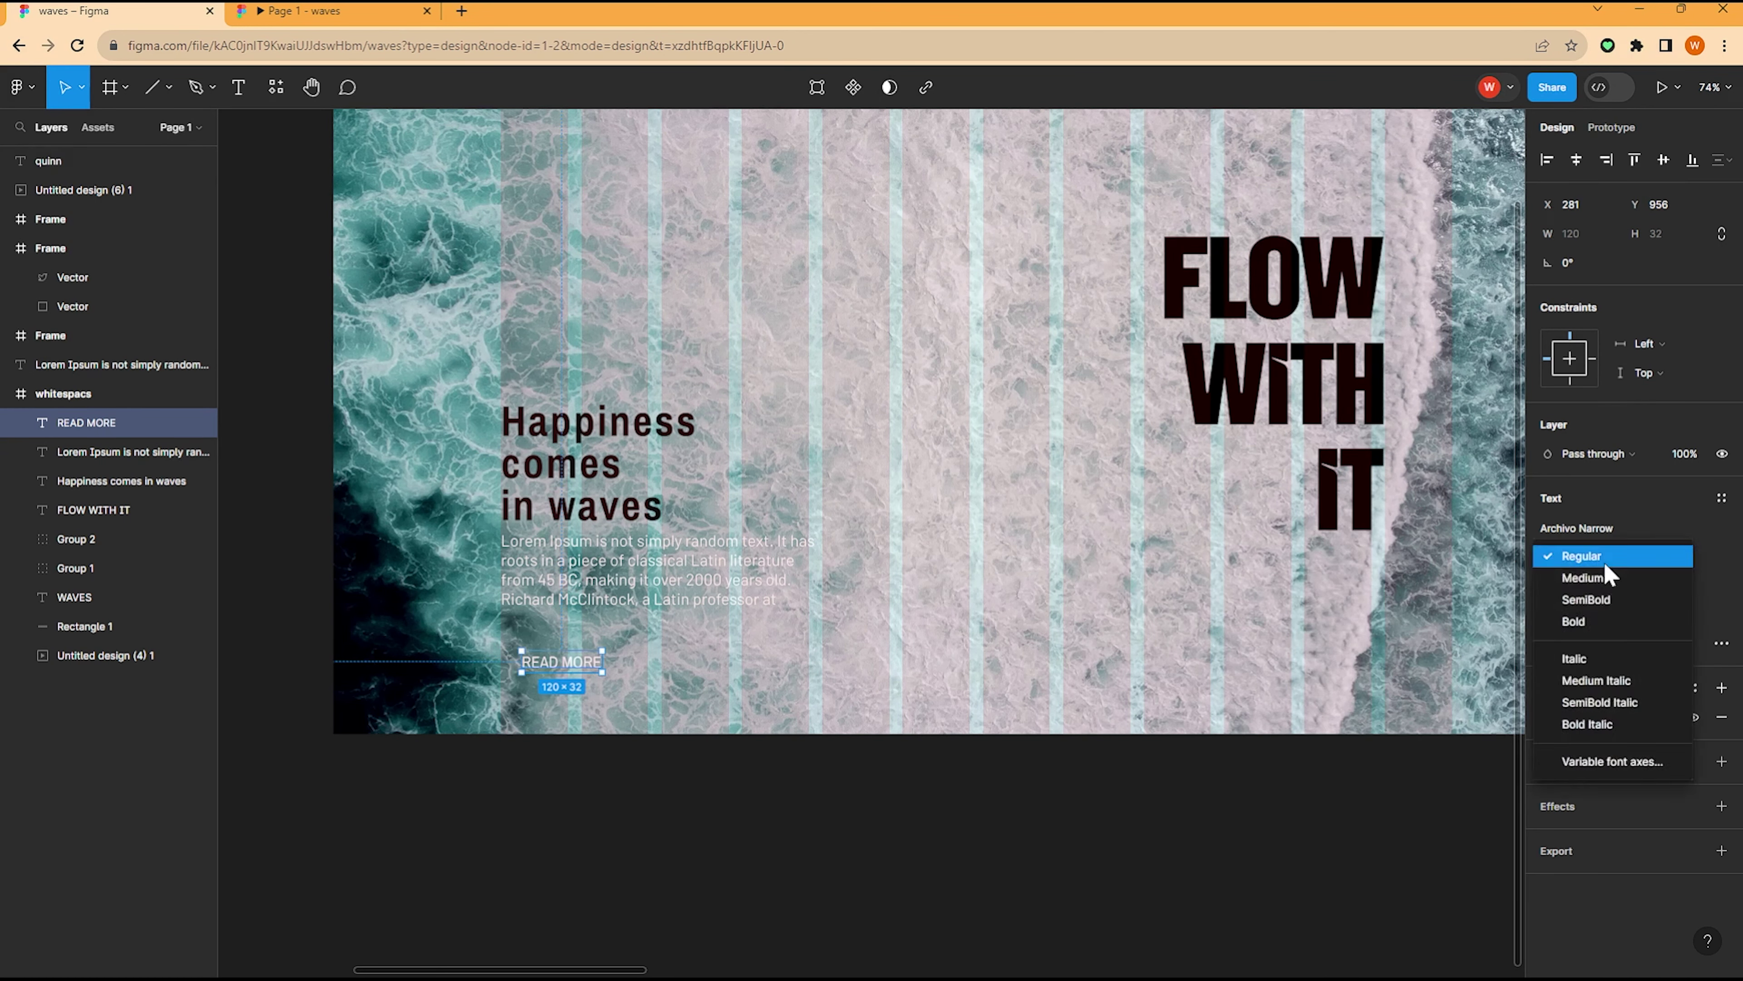
{"action": "left_click", "coordinate": [1613, 622]}
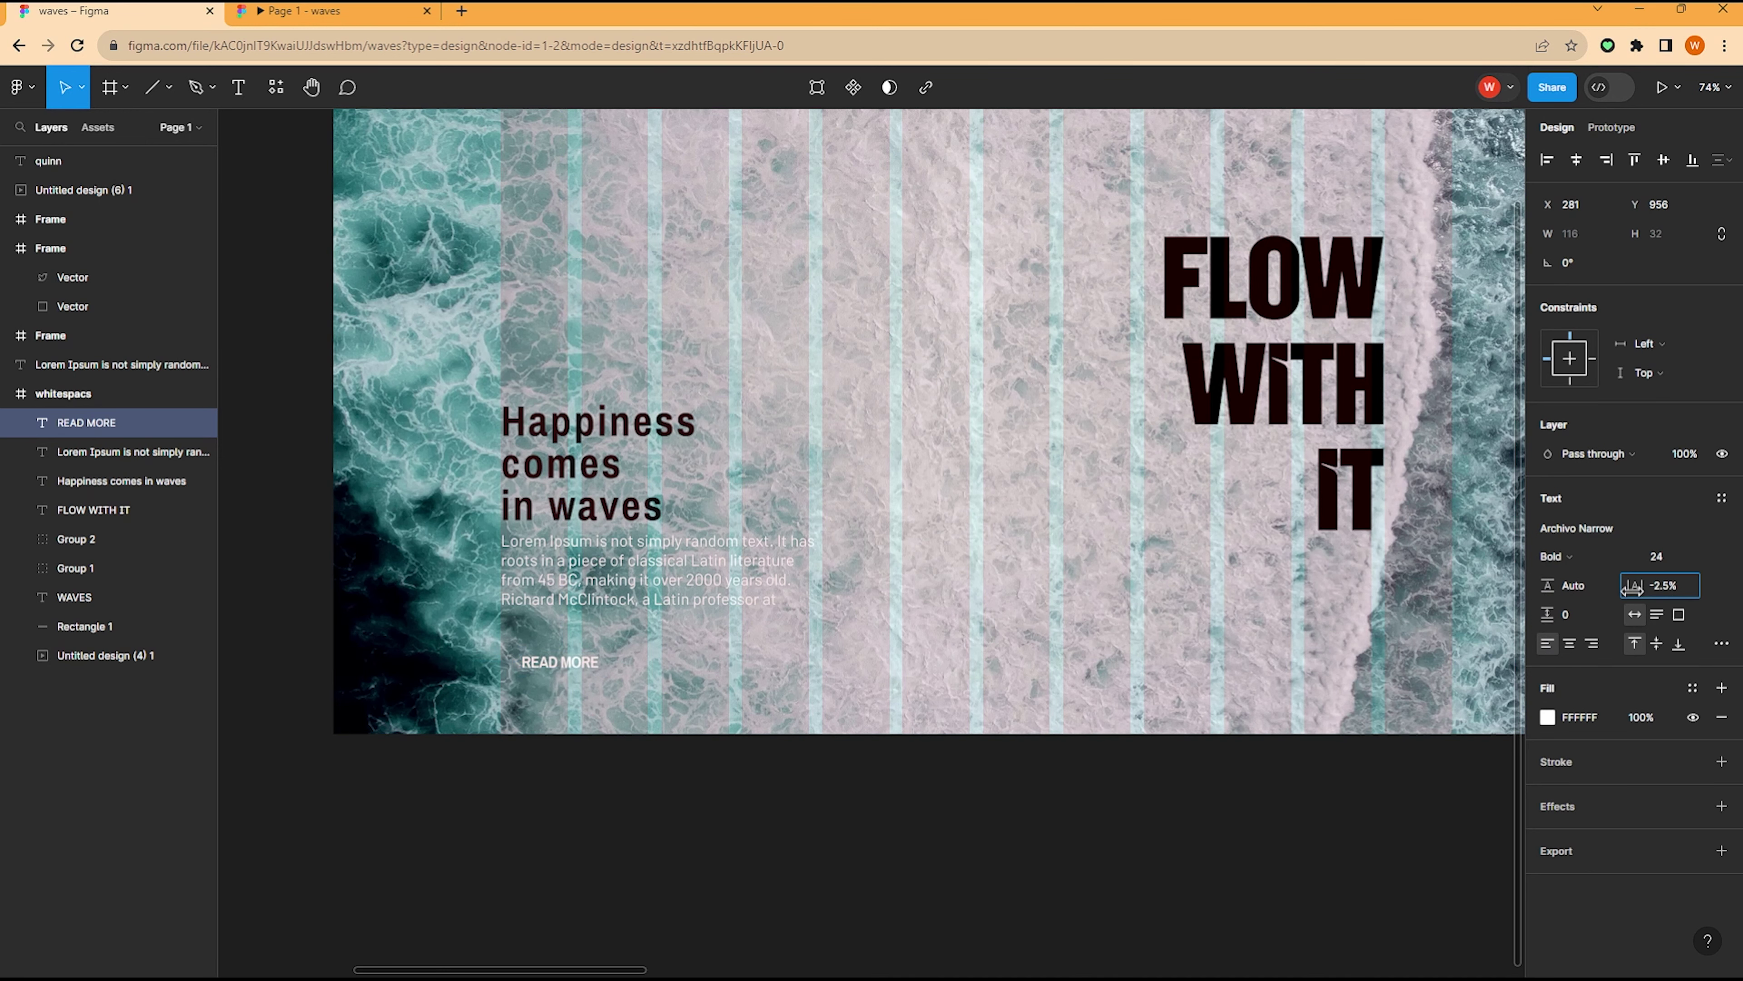
{"action": "key", "text": "Escape"}
Step: Draw a 169-wide rectangle over the READ MORE text
{"action": "left_click", "coordinate": [168, 88]}
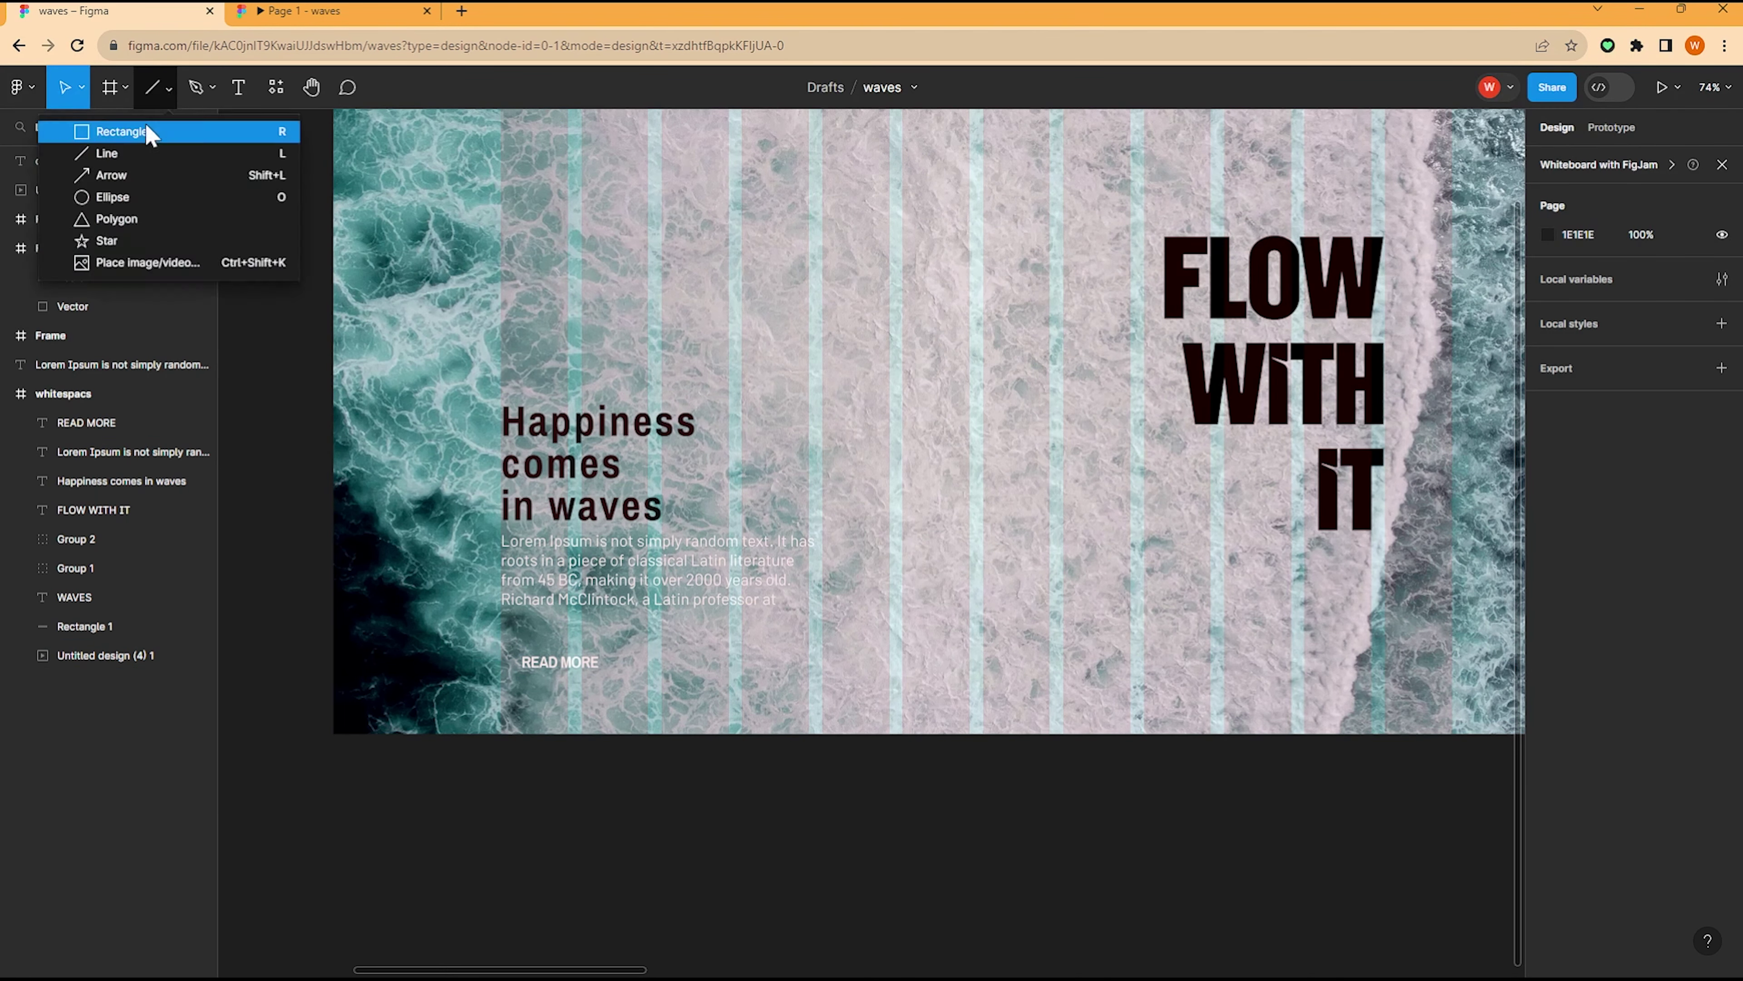
{"action": "left_click", "coordinate": [117, 129]}
{"action": "scroll", "coordinate": [506, 663], "scroll_direction": "up", "scroll_amount": 2}
{"action": "left_click_drag", "start_coordinate": [500, 636], "coordinate": [654, 675]}
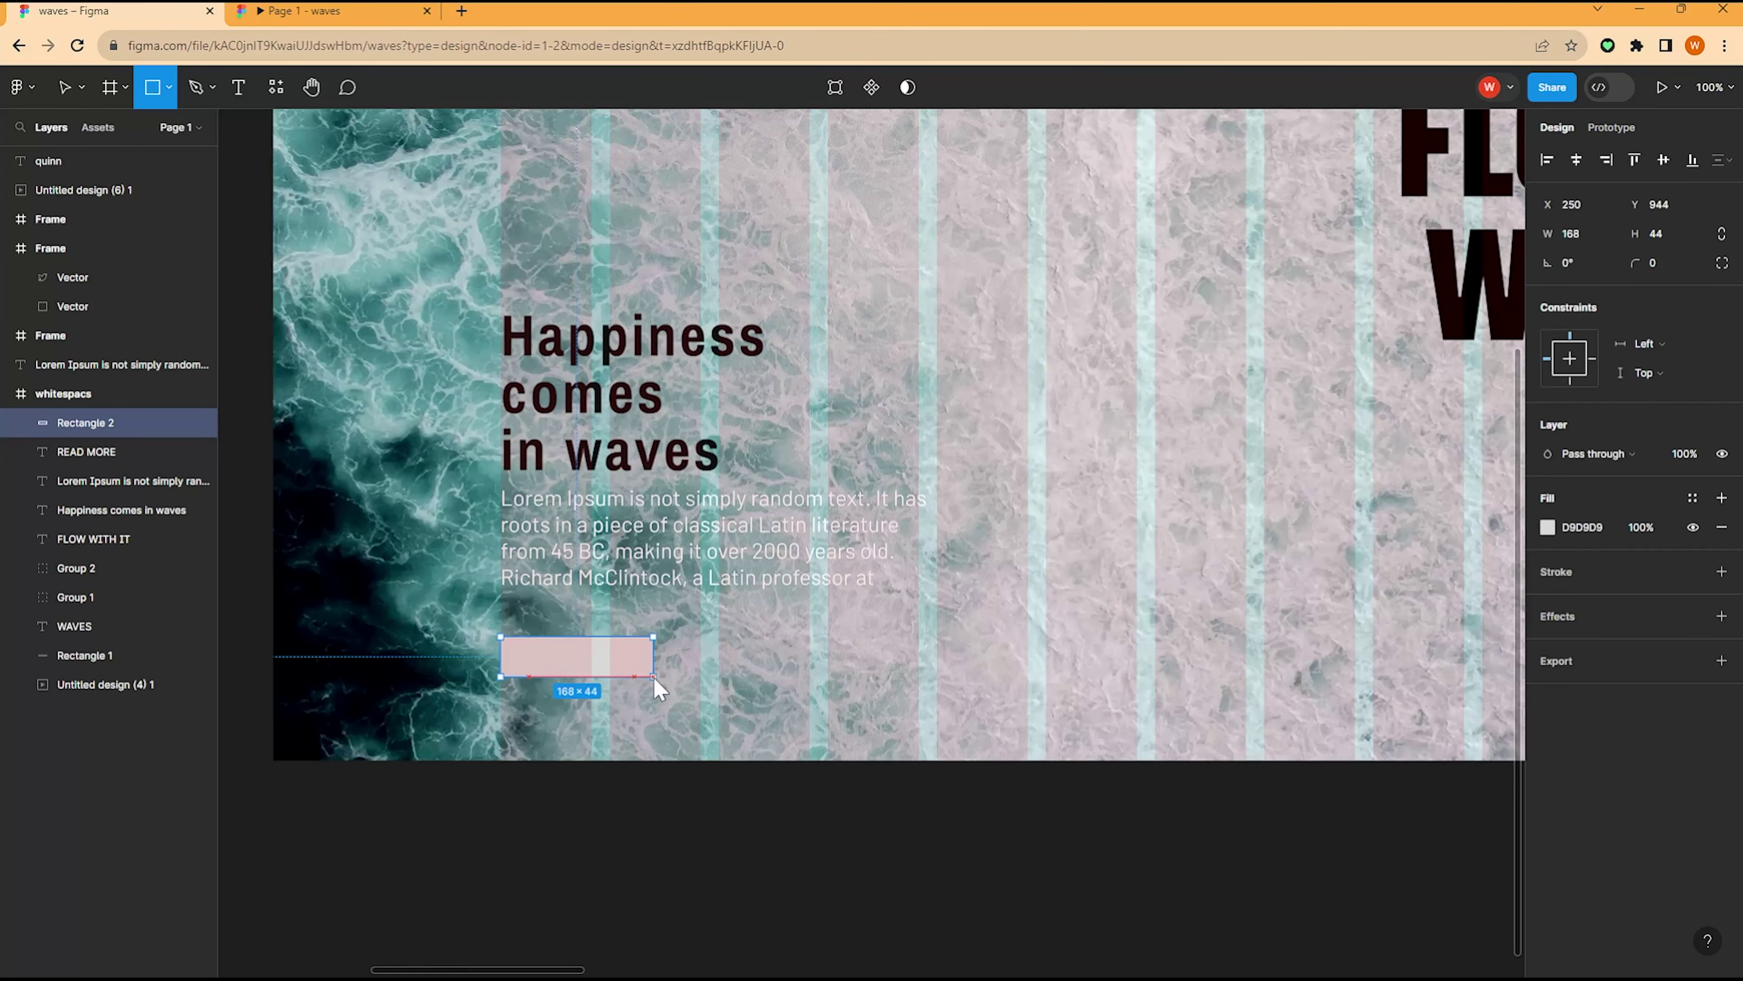
{"action": "left_click_drag", "start_coordinate": [85, 422], "coordinate": [85, 461]}
{"action": "scroll", "coordinate": [604, 656], "scroll_direction": "up", "scroll_amount": 2, "text": "ctrl"}
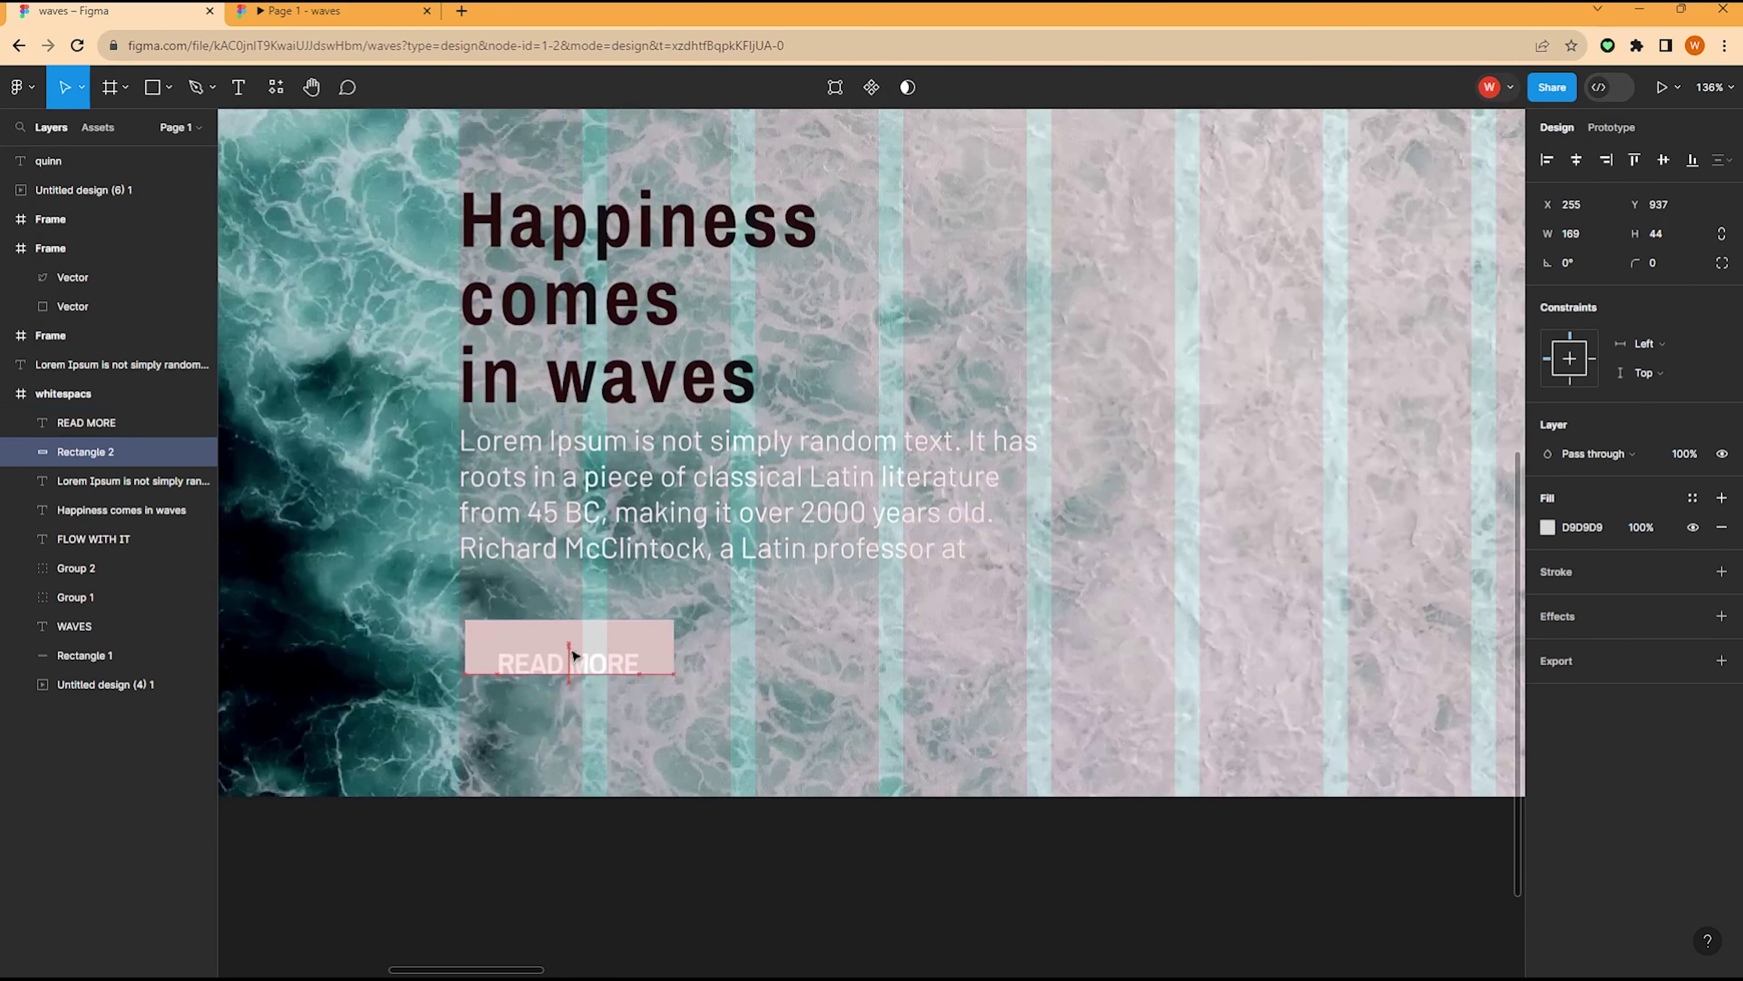
{"action": "left_click", "coordinate": [593, 670], "text": "shift"}
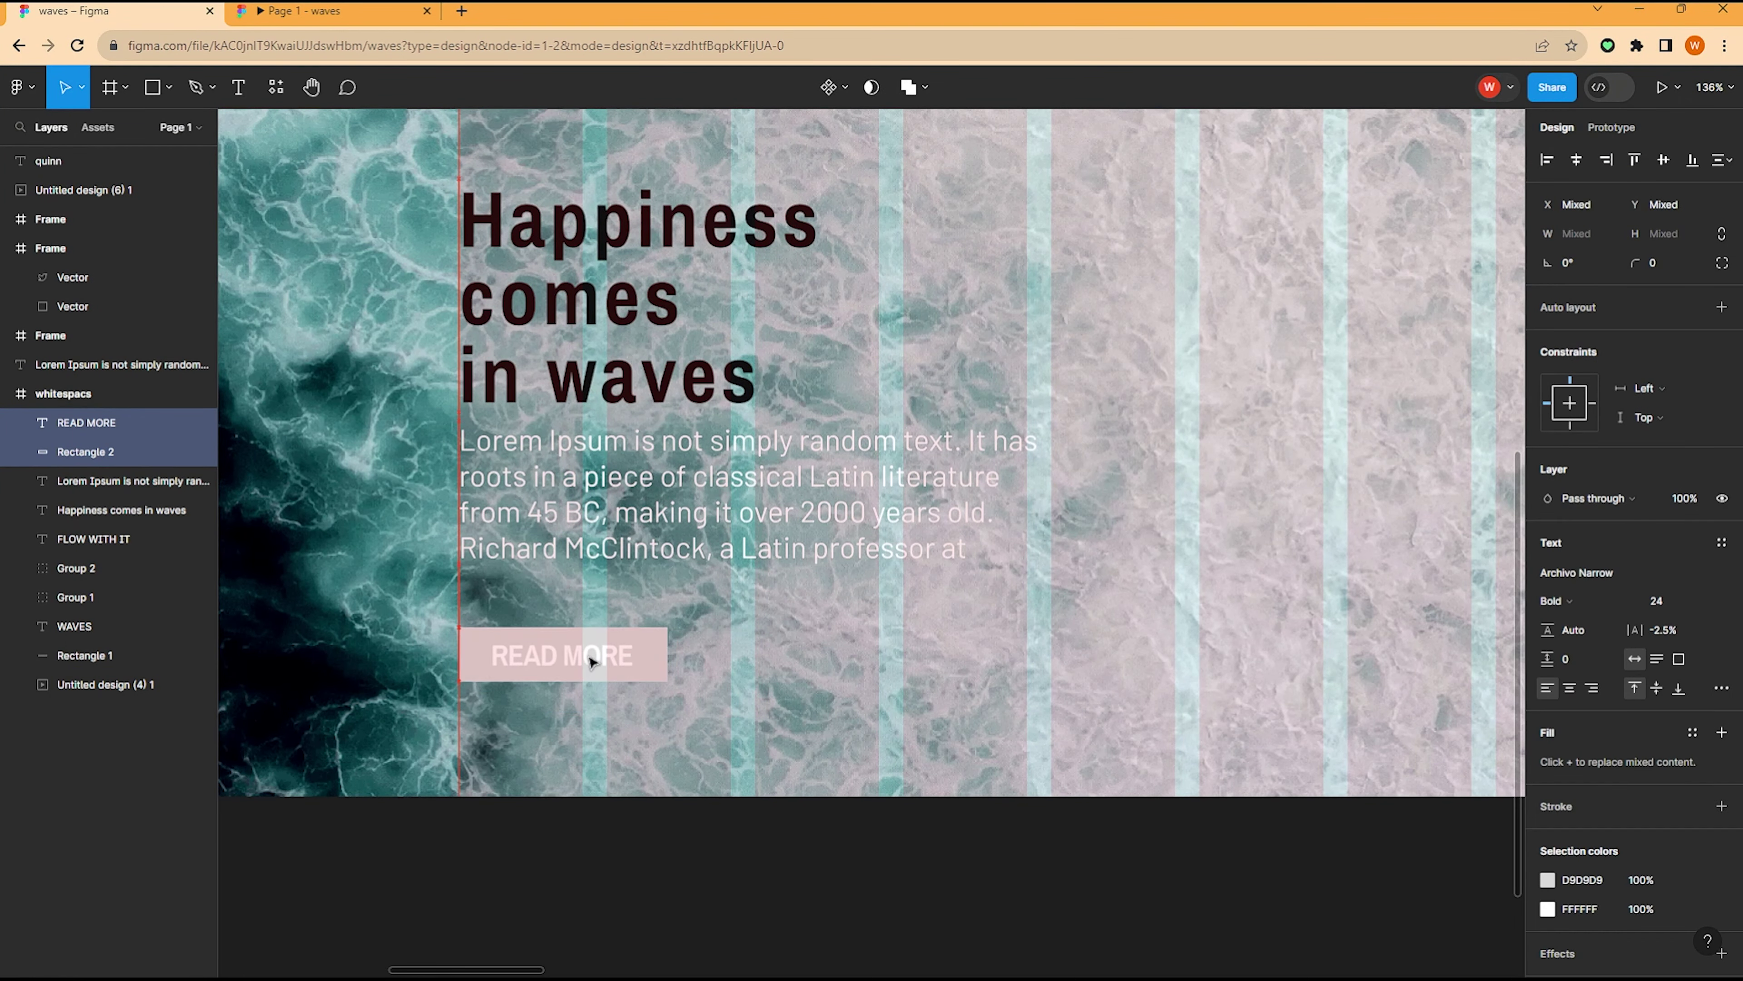
{"action": "scroll", "coordinate": [625, 552], "scroll_direction": "down", "scroll_amount": 5, "text": "ctrl"}
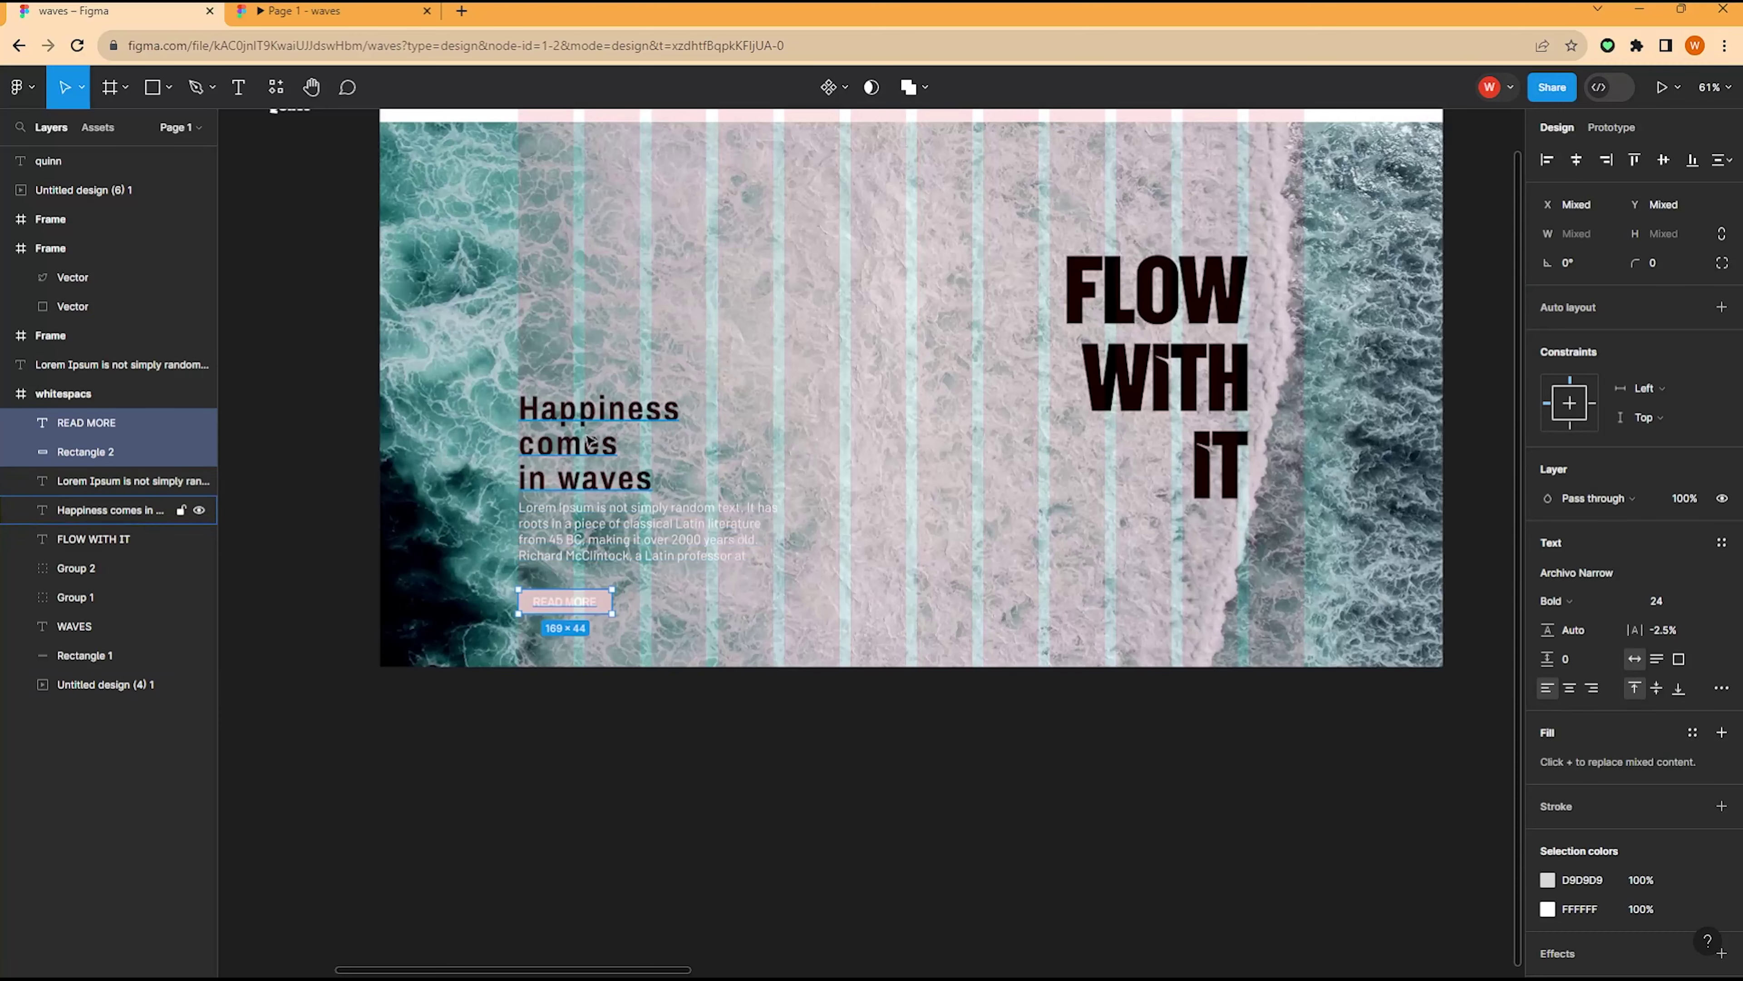
{"action": "key", "text": "Escape"}
{"action": "scroll", "coordinate": [602, 606], "scroll_direction": "up", "scroll_amount": 3, "text": "ctrl"}
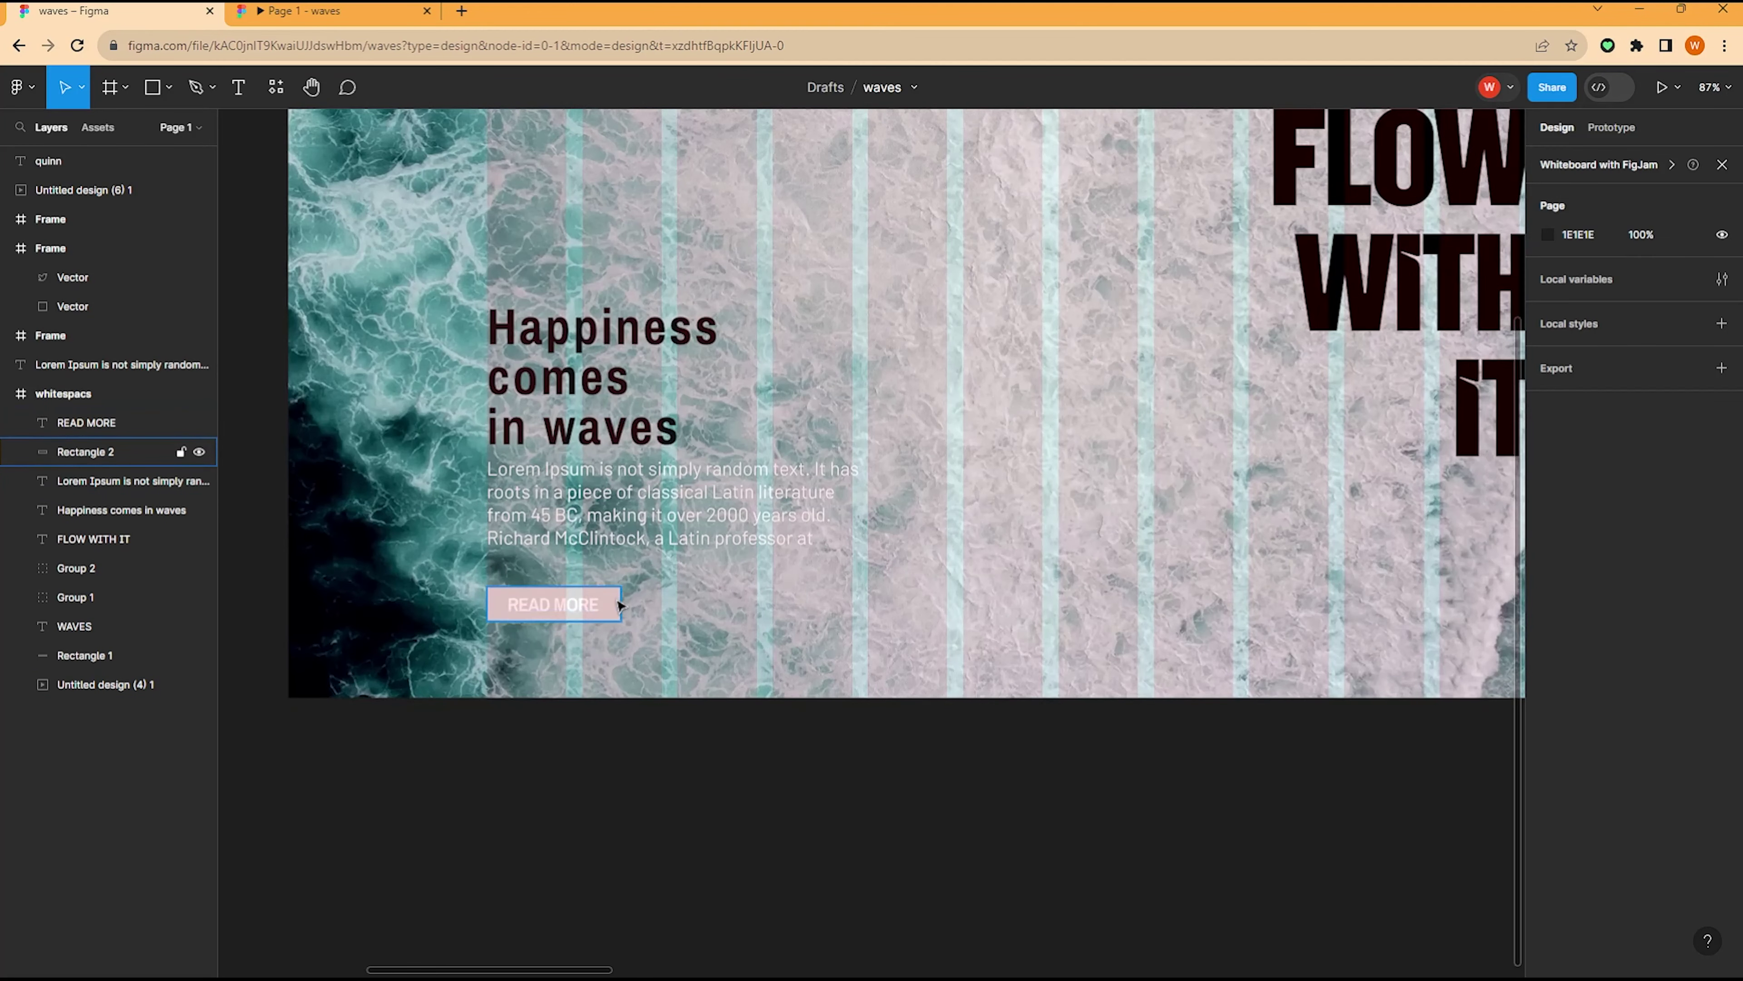
Step: Lighten the rectangle's fill and check the READ MORE text colour
{"action": "left_click", "coordinate": [620, 604]}
{"action": "left_click", "coordinate": [1547, 527]}
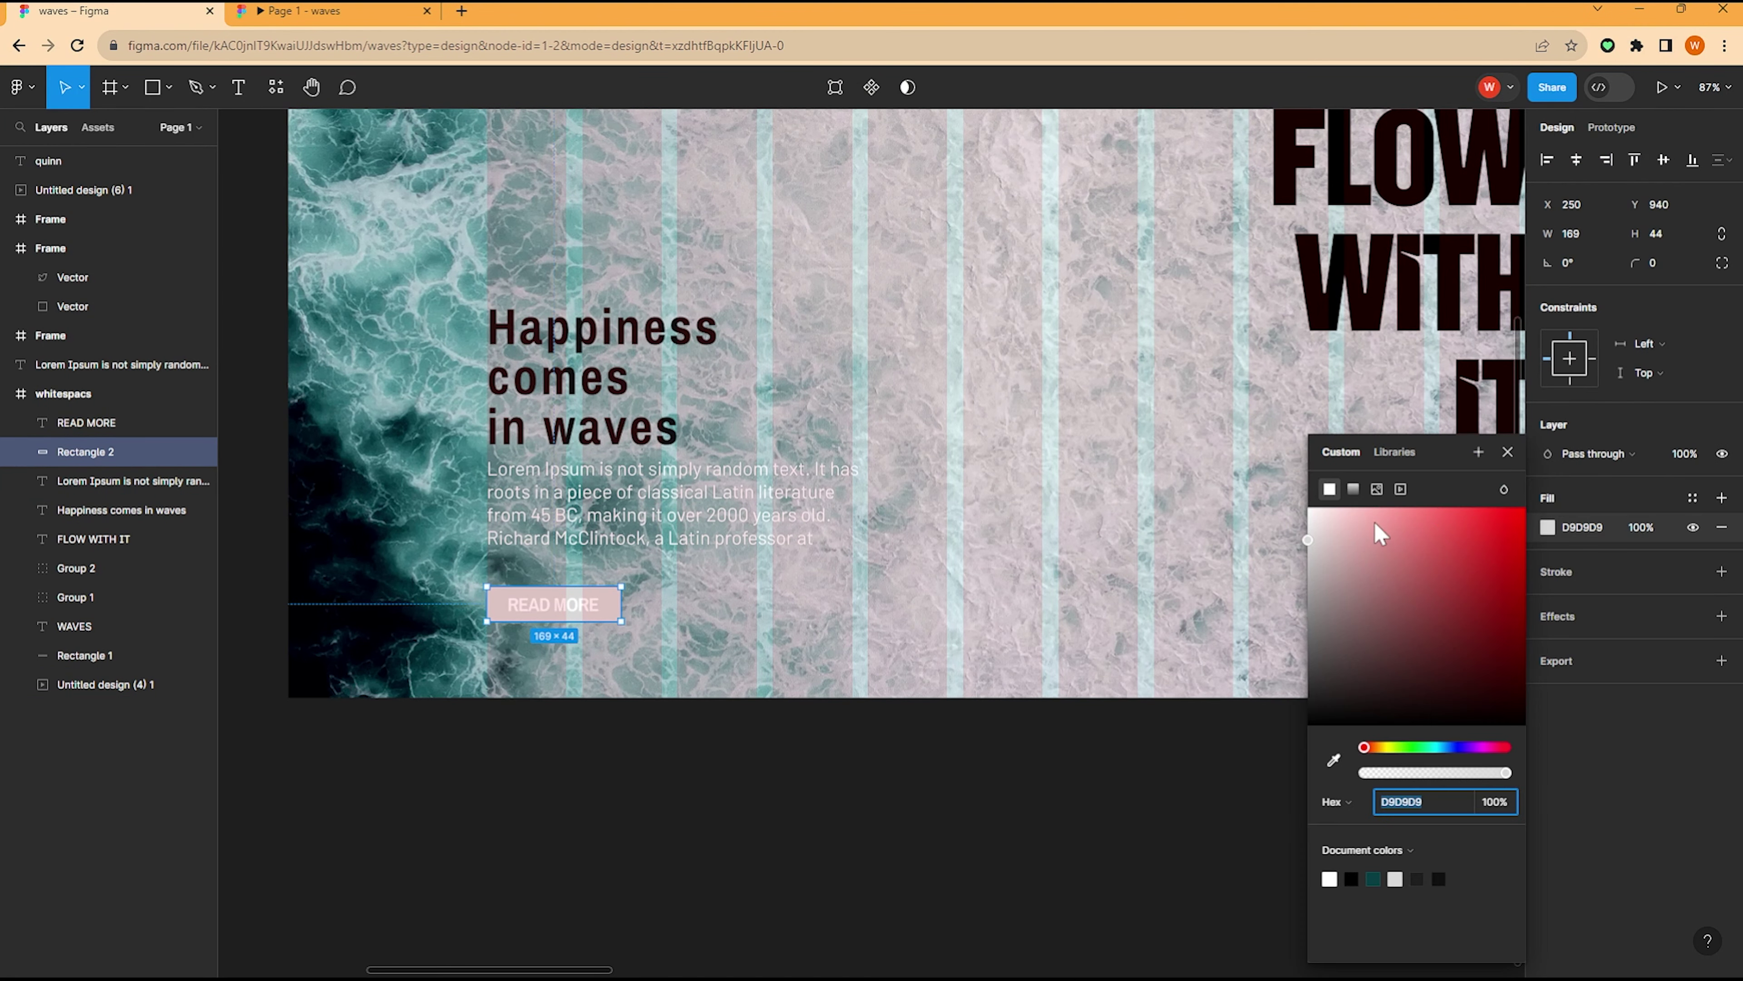
{"action": "left_click", "coordinate": [1382, 534]}
{"action": "left_click", "coordinate": [549, 609]}
{"action": "left_click", "coordinate": [1547, 717]}
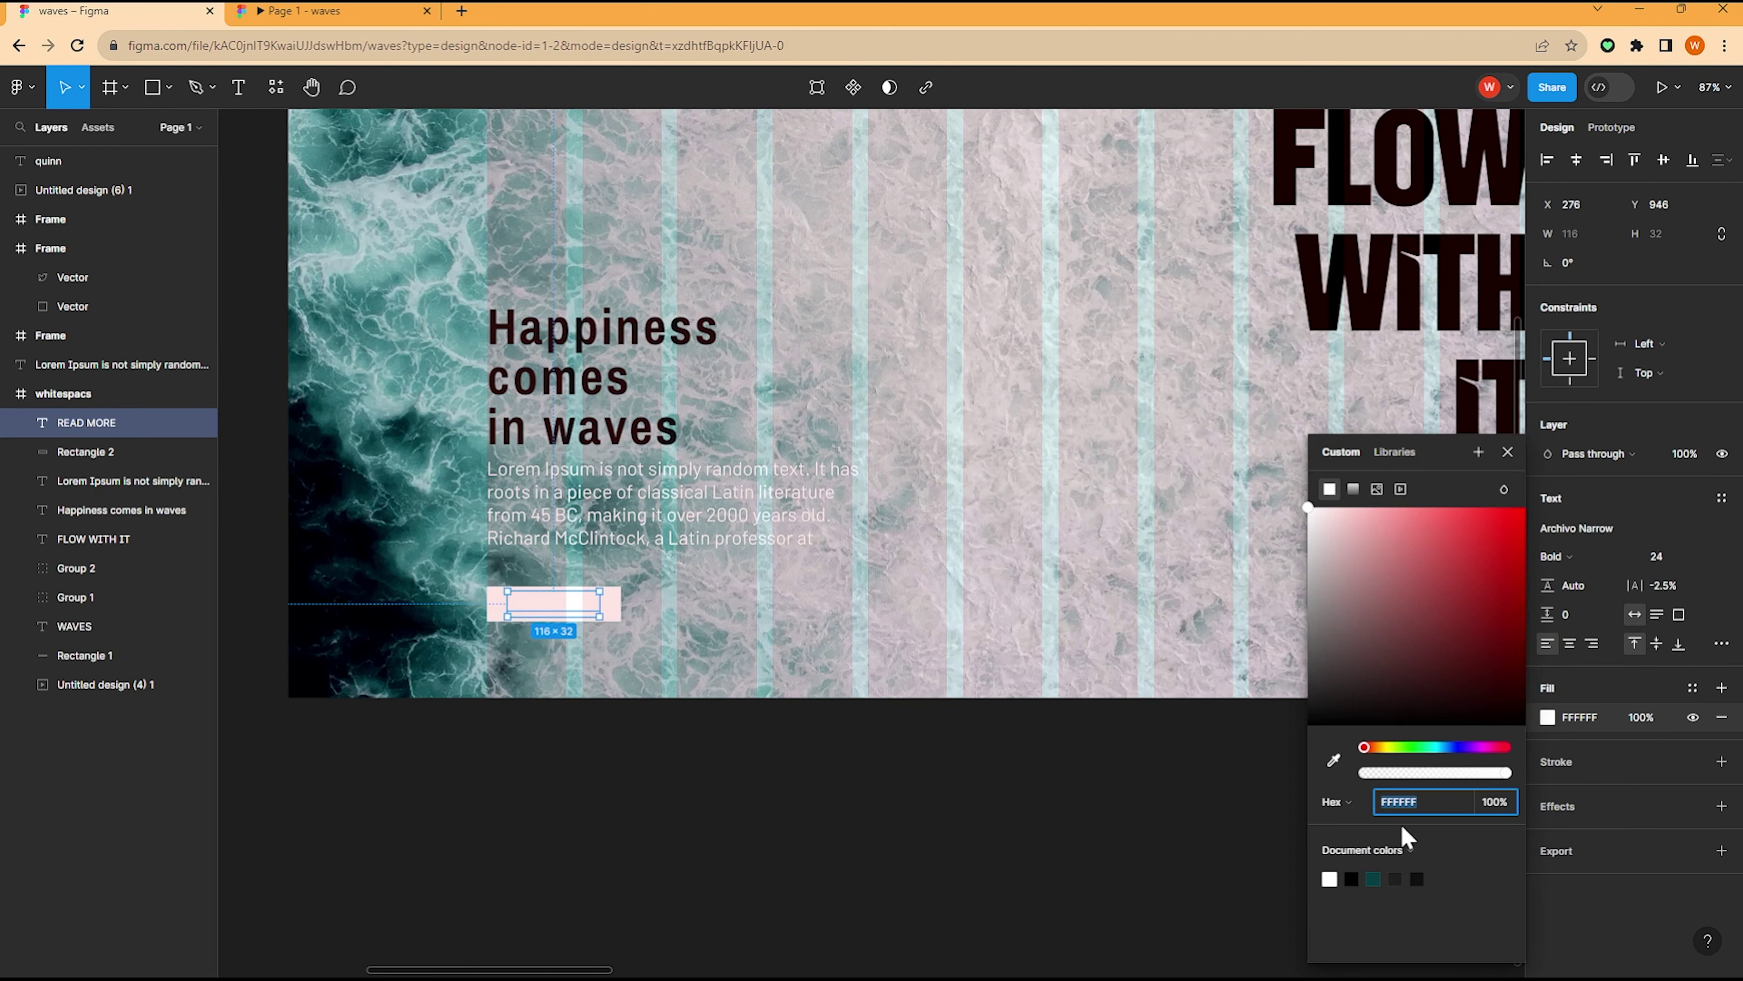
{"action": "left_click", "coordinate": [739, 826]}
{"action": "scroll", "coordinate": [535, 543], "scroll_direction": "right", "scroll_amount": 2}
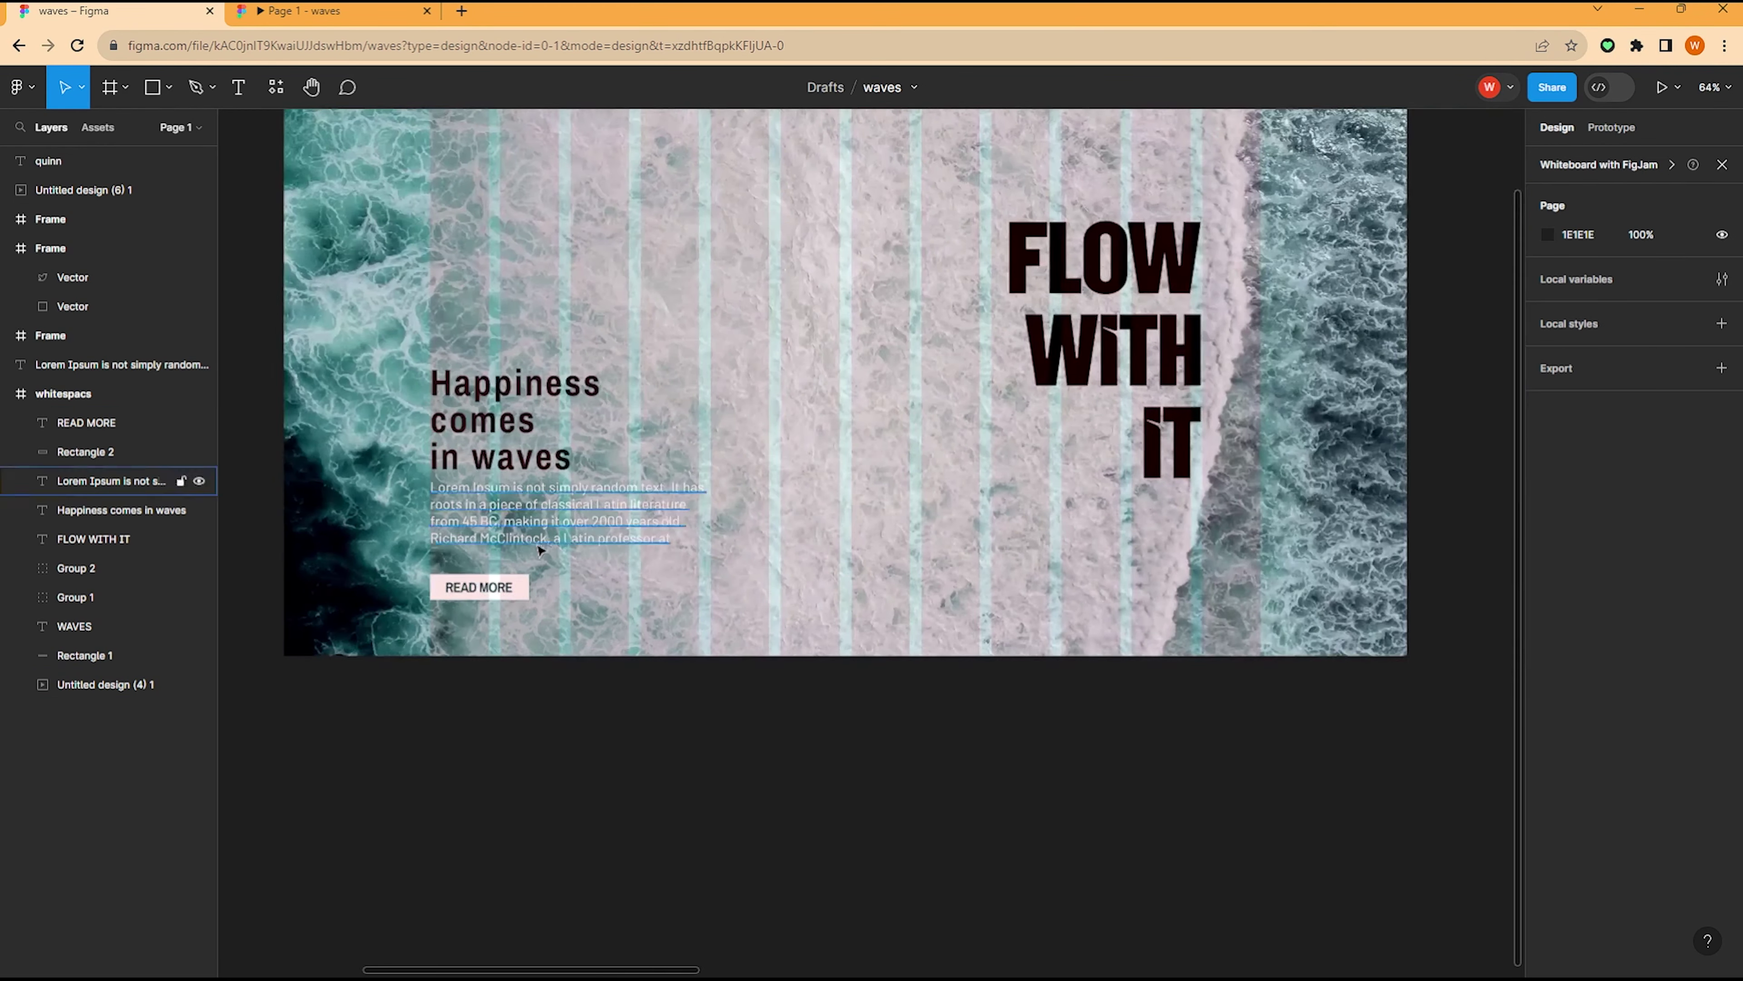
{"action": "scroll", "coordinate": [418, 536], "scroll_direction": "up", "scroll_amount": 3}
Step: Remove the rectangle's fill and give it a 1 px black inside stroke
{"action": "left_click", "coordinate": [437, 545]}
{"action": "left_click", "coordinate": [1722, 526]}
{"action": "left_click", "coordinate": [1720, 542]}
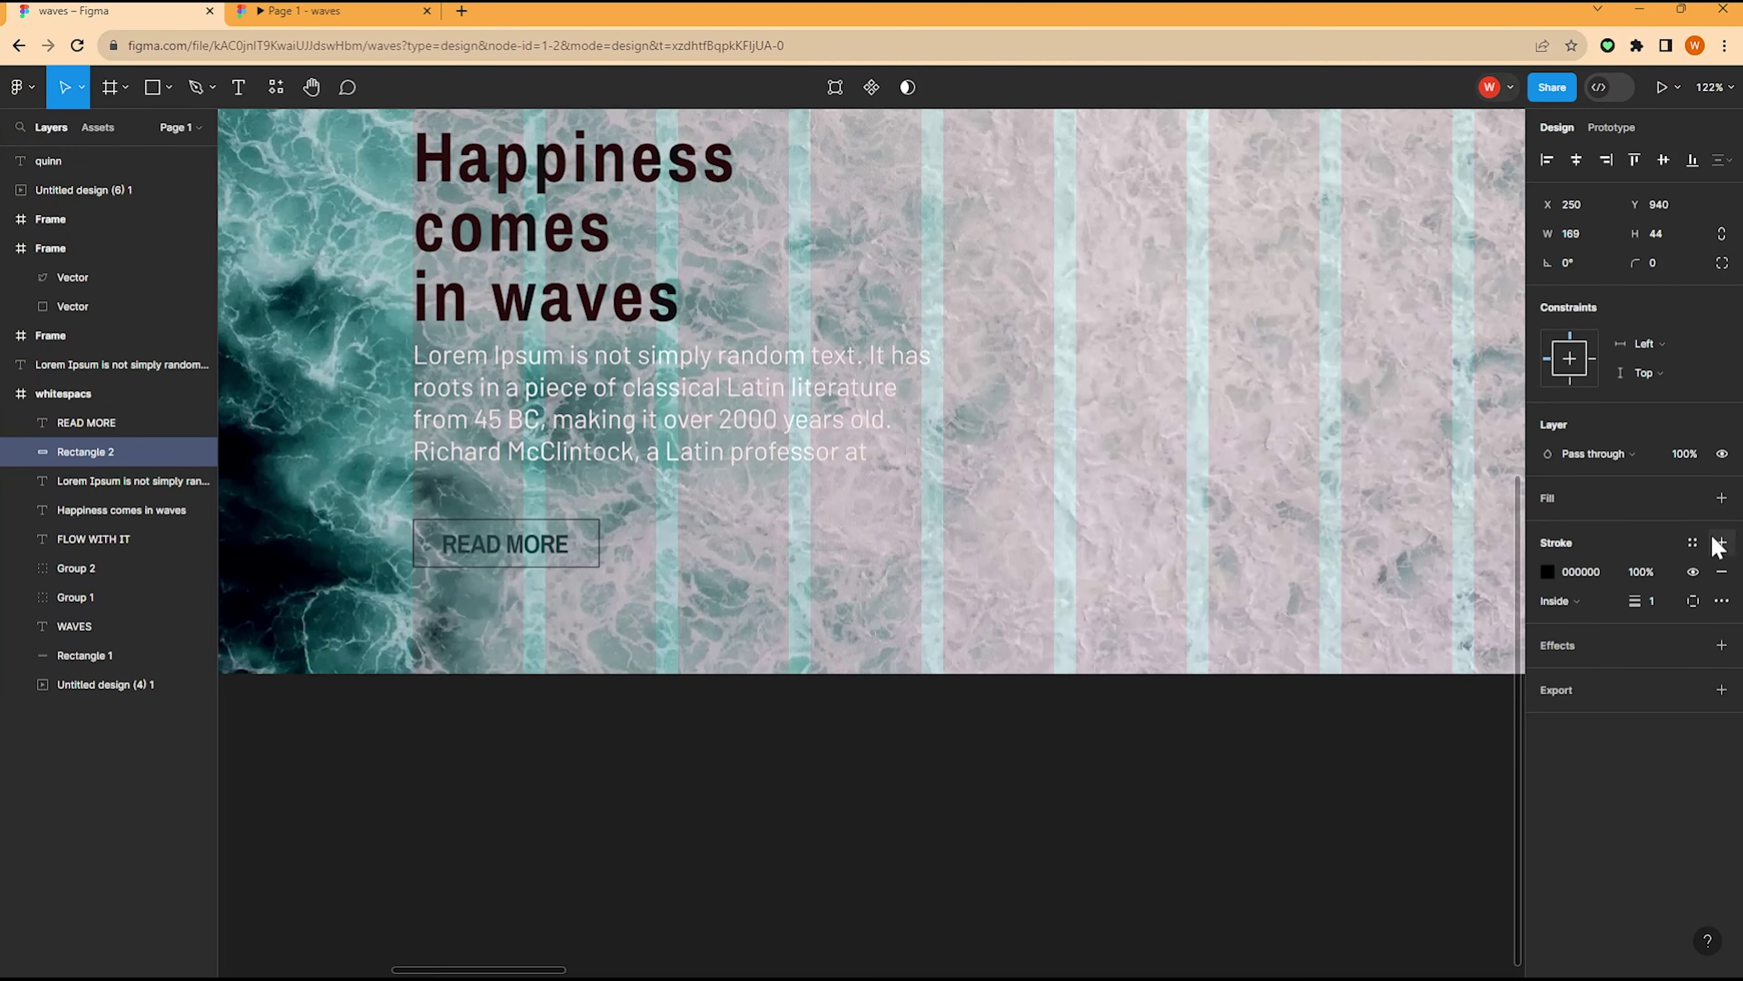
{"action": "left_click", "coordinate": [1553, 573]}
{"action": "left_click", "coordinate": [904, 701]}
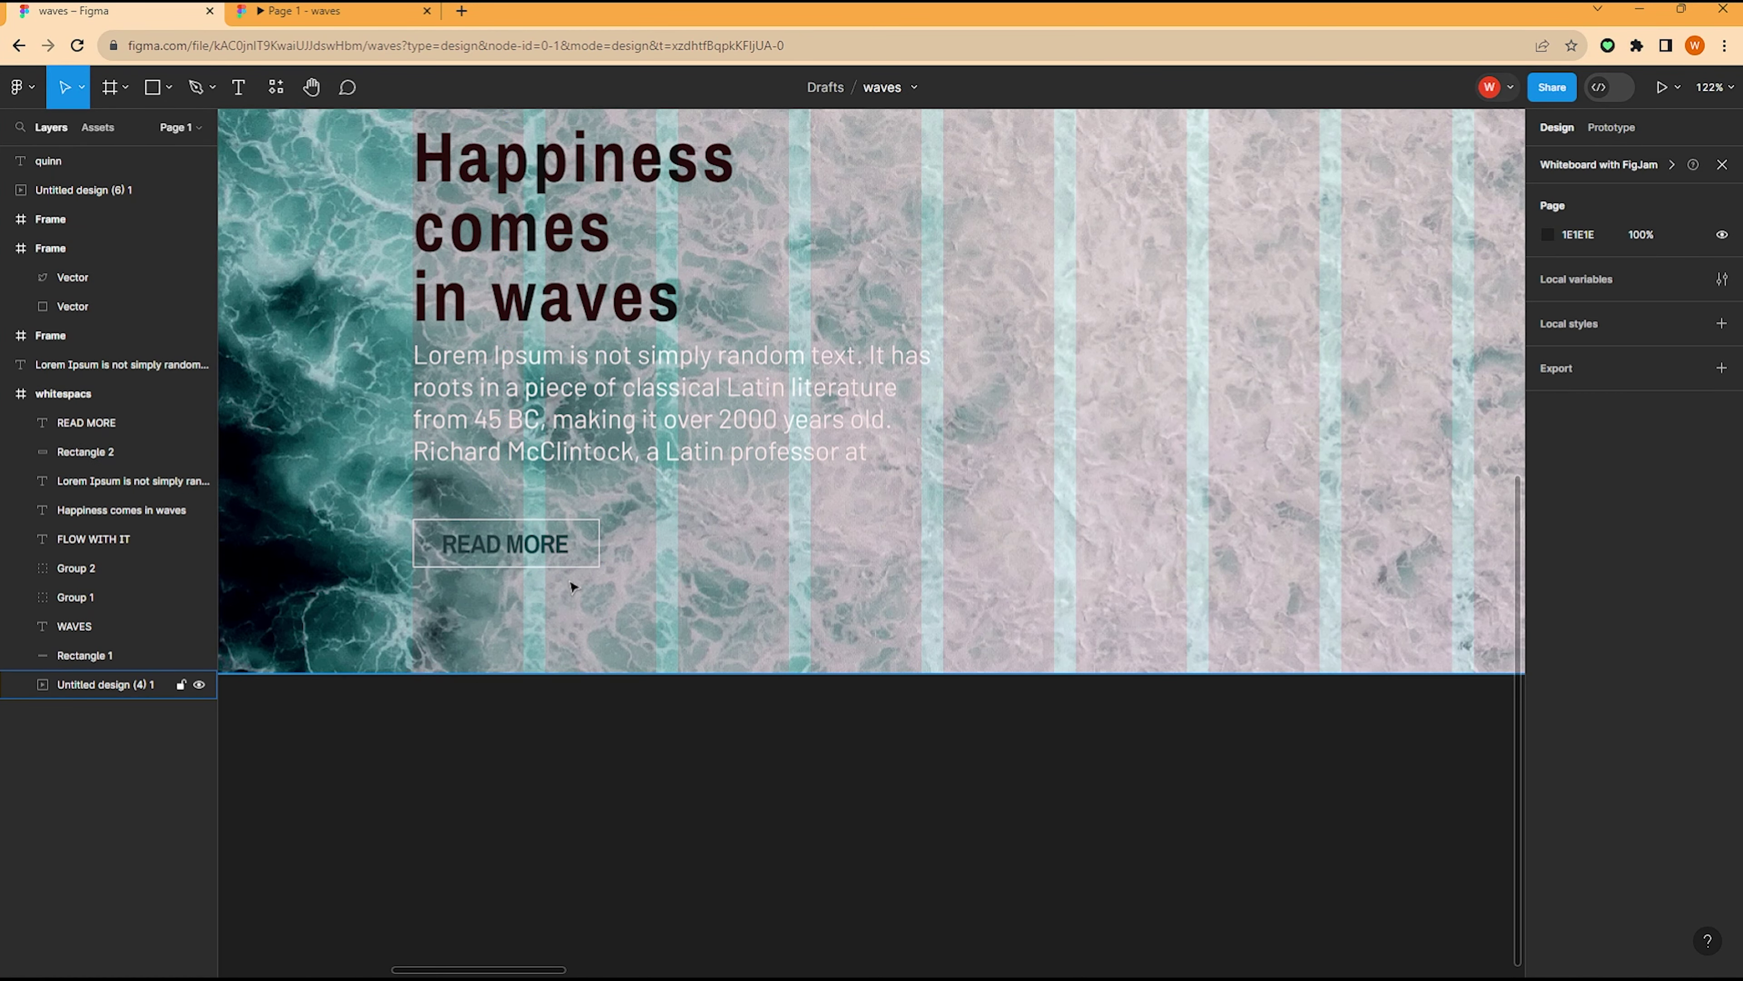
{"action": "left_click", "coordinate": [522, 544]}
{"action": "left_click", "coordinate": [1019, 785]}
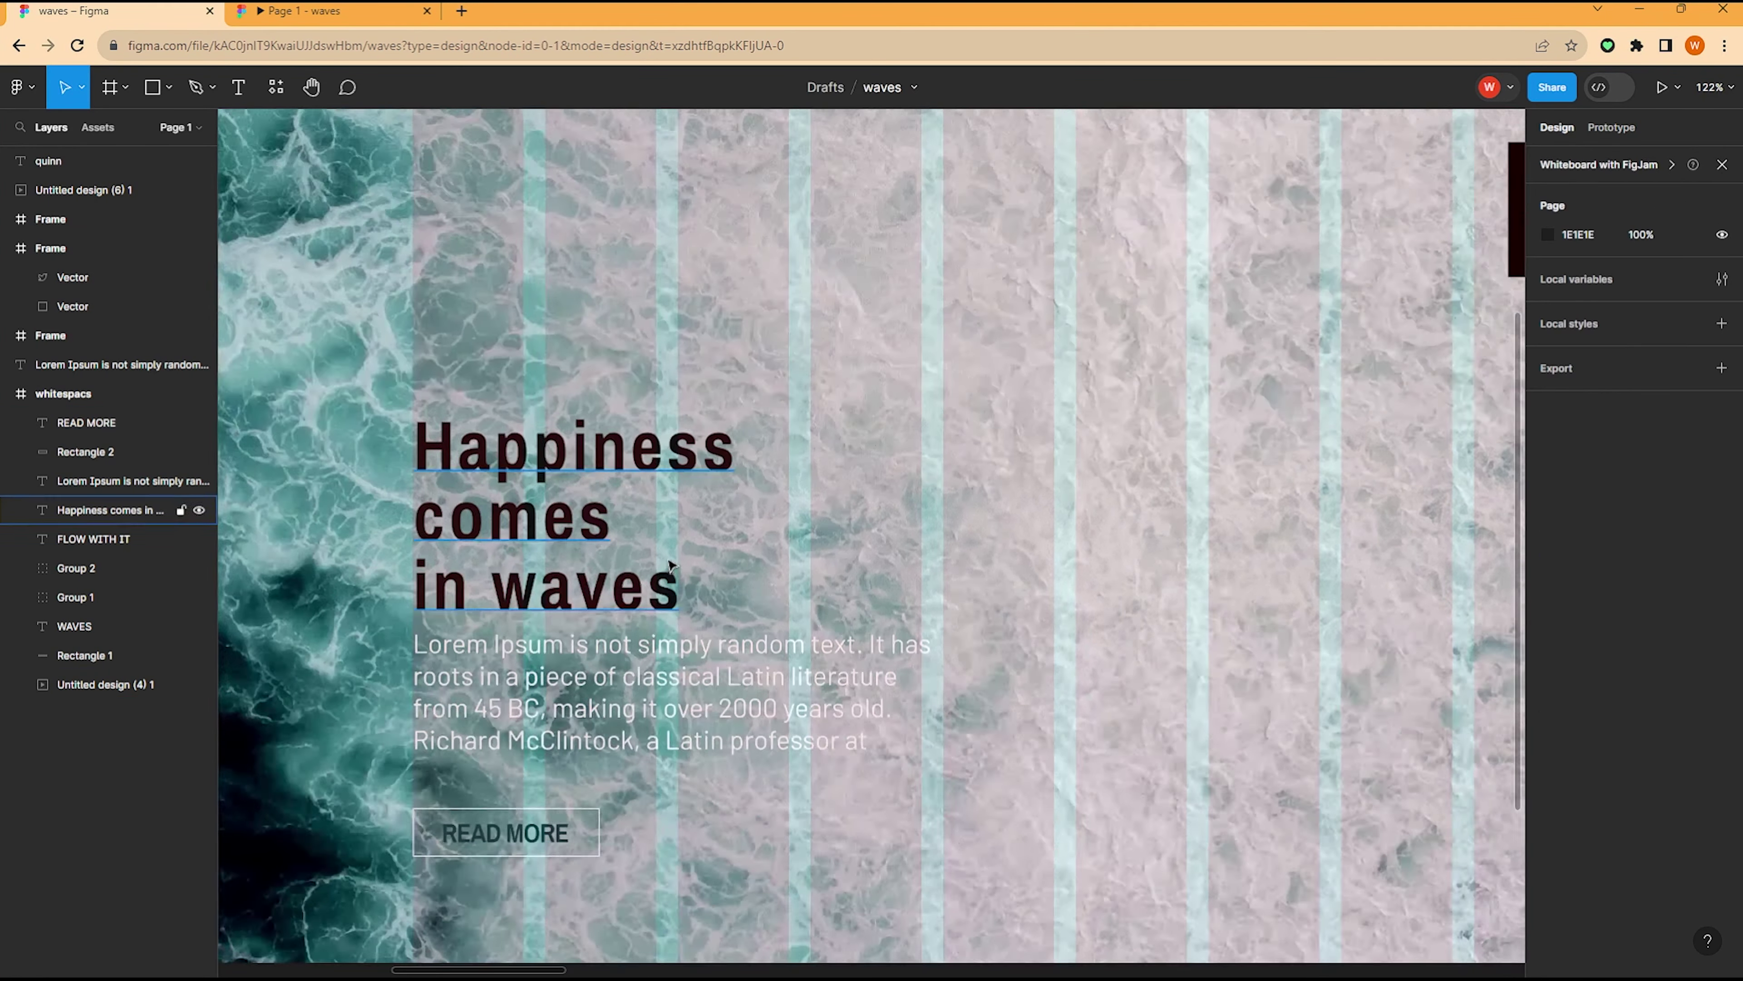
{"action": "scroll", "coordinate": [673, 555], "scroll_direction": "down", "scroll_amount": 5}
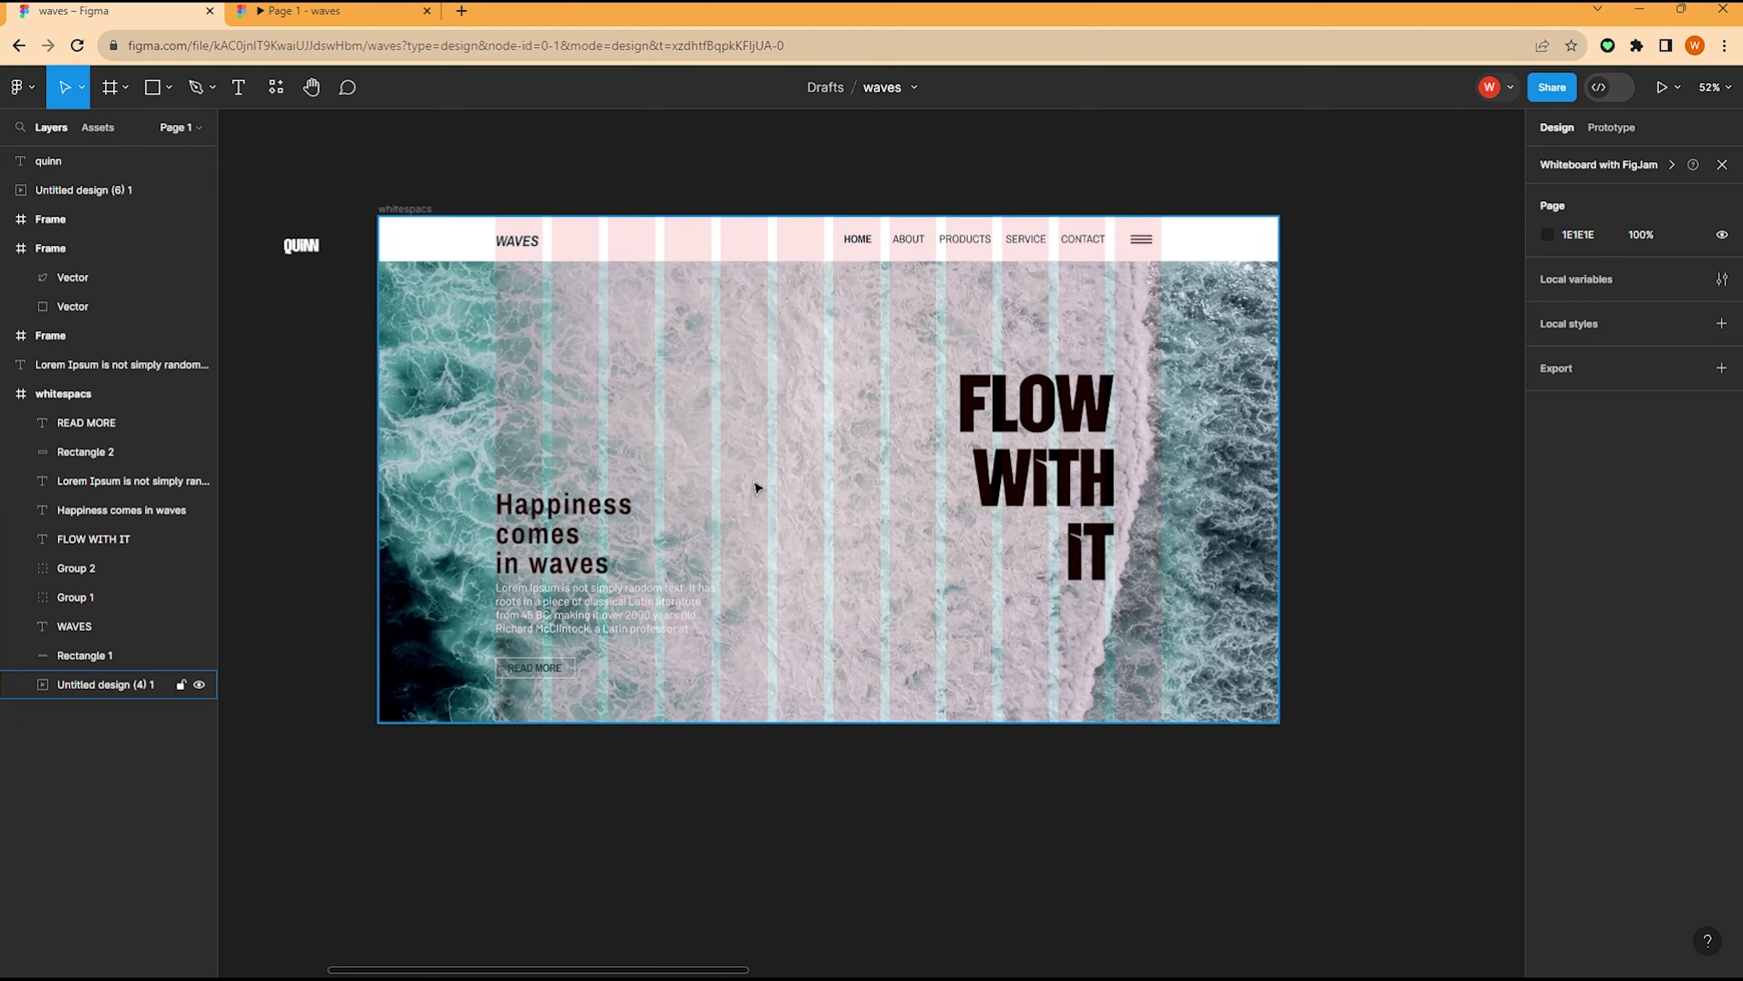
{"action": "scroll", "coordinate": [754, 489], "scroll_direction": "down", "scroll_amount": 2}
{"action": "scroll", "coordinate": [1078, 514], "scroll_direction": "up", "scroll_amount": 1}
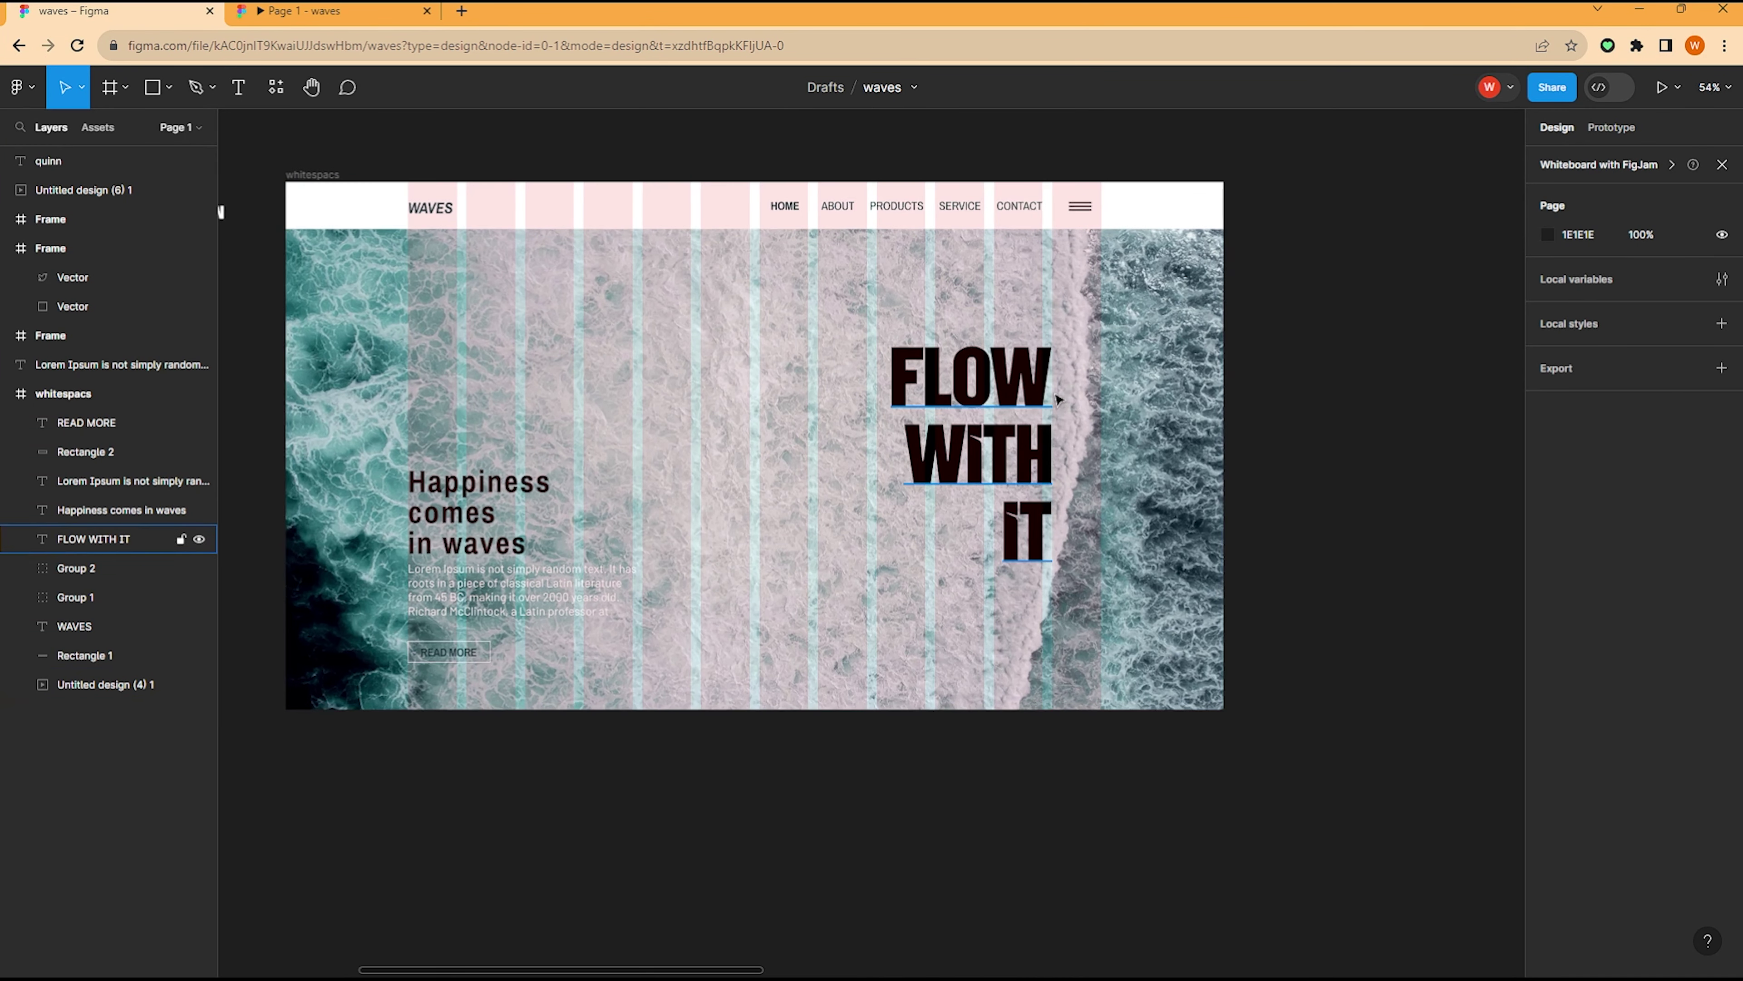
{"action": "scroll", "coordinate": [1015, 457], "scroll_direction": "right", "scroll_amount": 2}
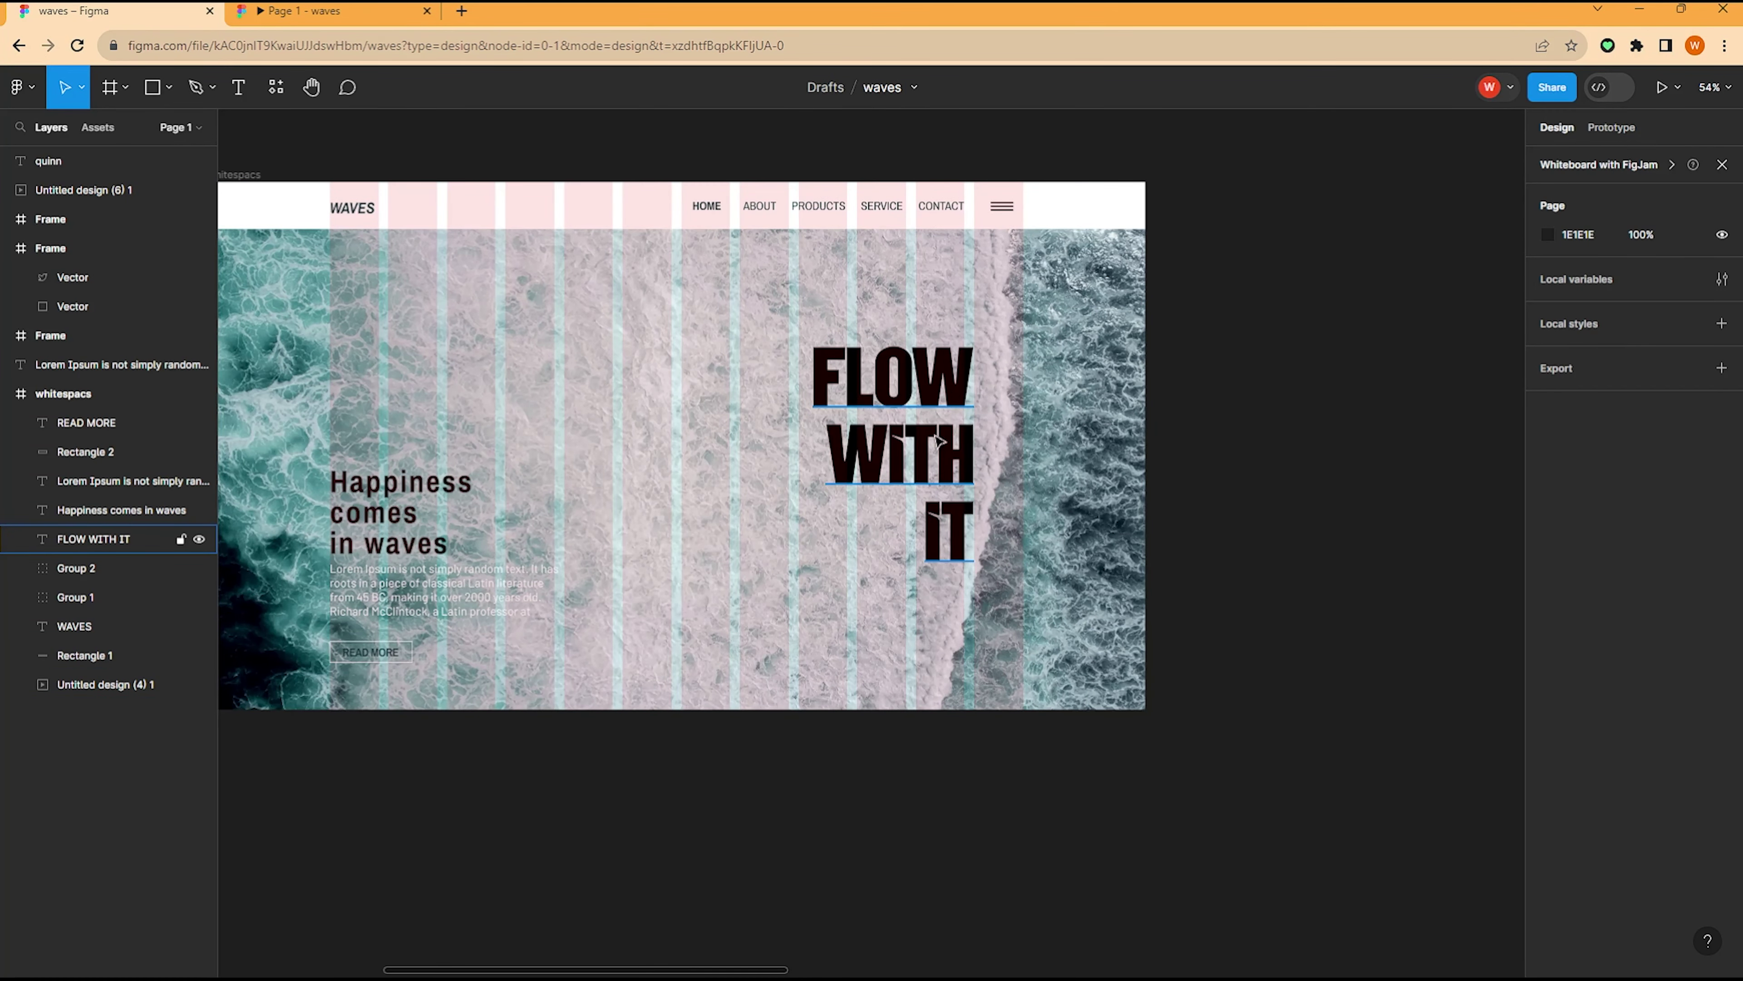
{"action": "scroll", "coordinate": [938, 441], "scroll_direction": "up", "scroll_amount": 5}
{"action": "scroll", "coordinate": [865, 591], "scroll_direction": "left", "scroll_amount": 2}
{"action": "scroll", "coordinate": [903, 556], "scroll_direction": "down", "scroll_amount": 5}
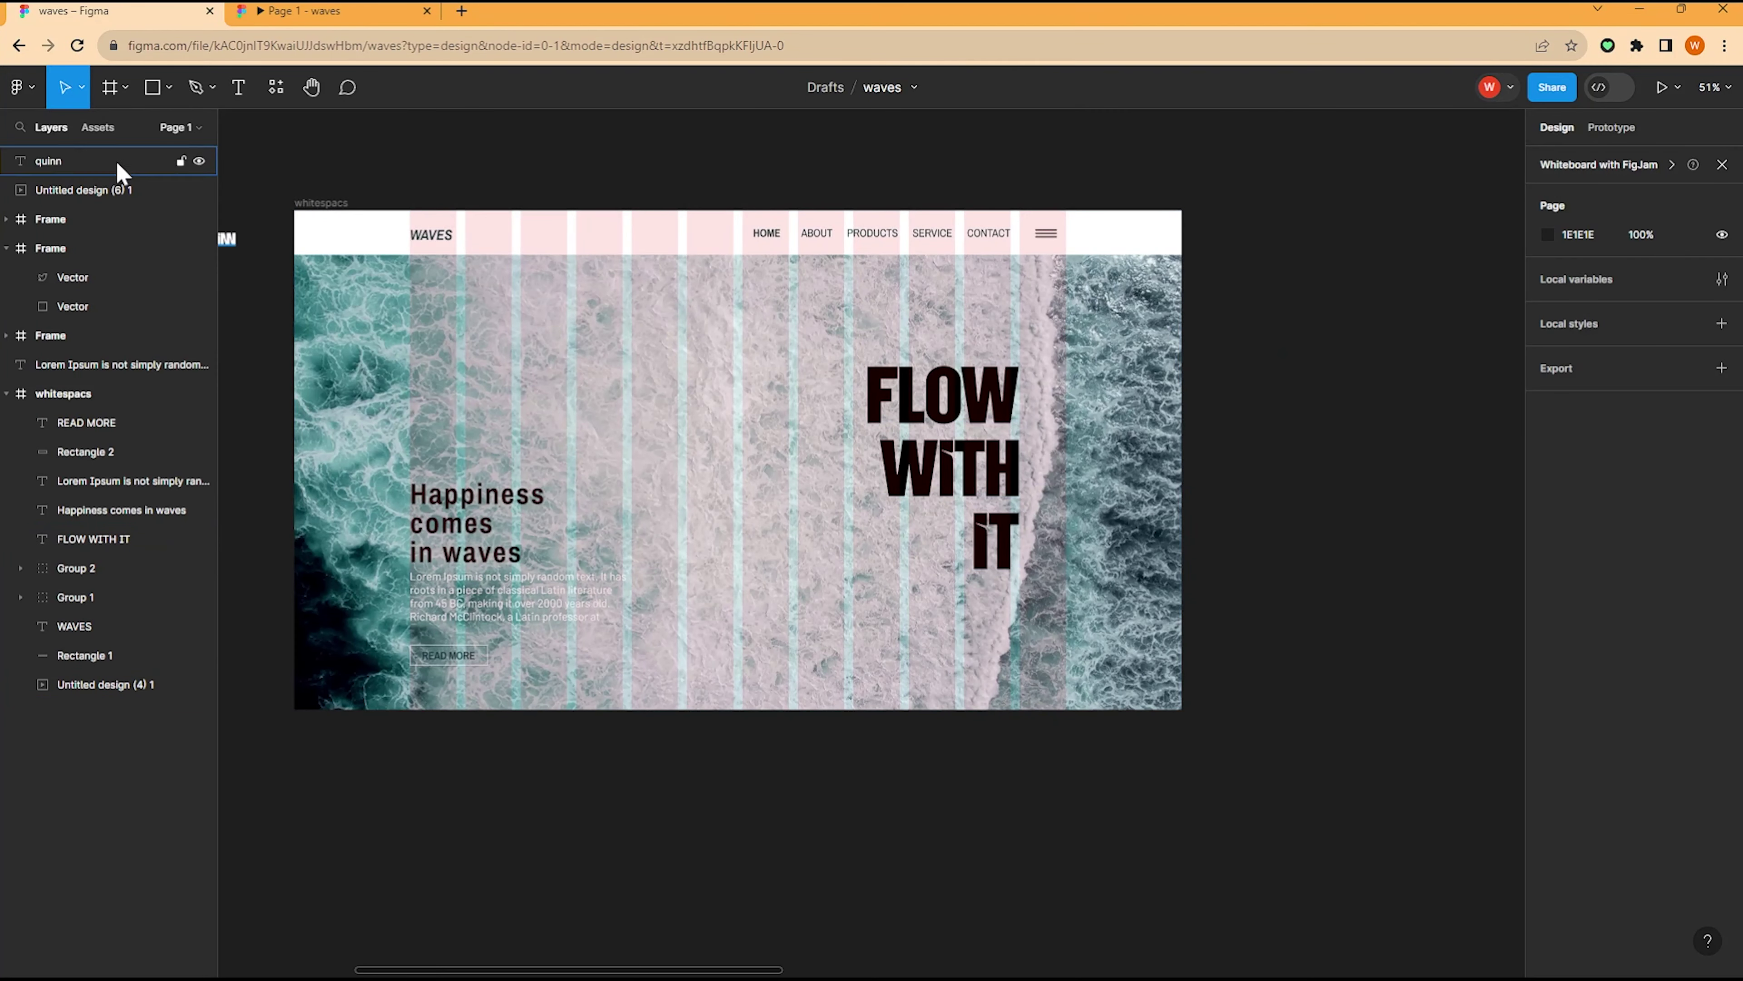
Step: Draw two thin vertical lines to the right of FLOW WITH IT
{"action": "left_click", "coordinate": [169, 87]}
{"action": "left_click", "coordinate": [136, 156]}
{"action": "scroll", "coordinate": [1048, 338], "scroll_direction": "up", "scroll_amount": 2}
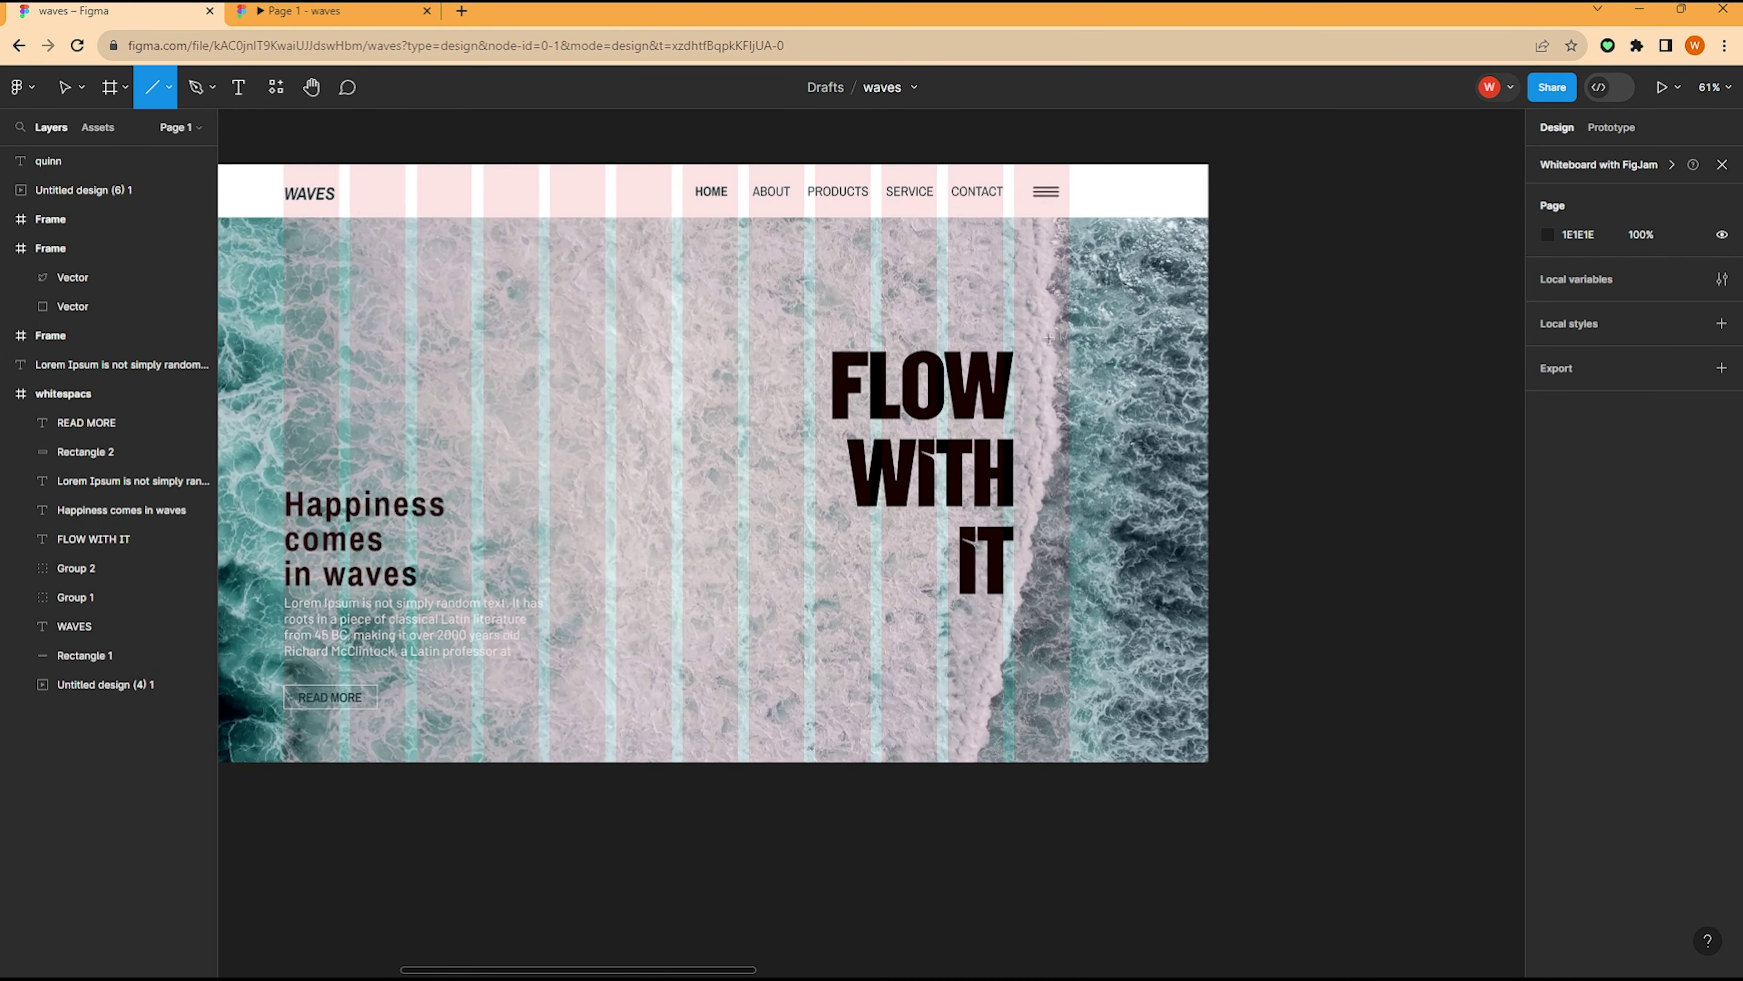
{"action": "left_click_drag", "start_coordinate": [1050, 327], "coordinate": [1051, 405]}
{"action": "left_click", "coordinate": [1272, 393]}
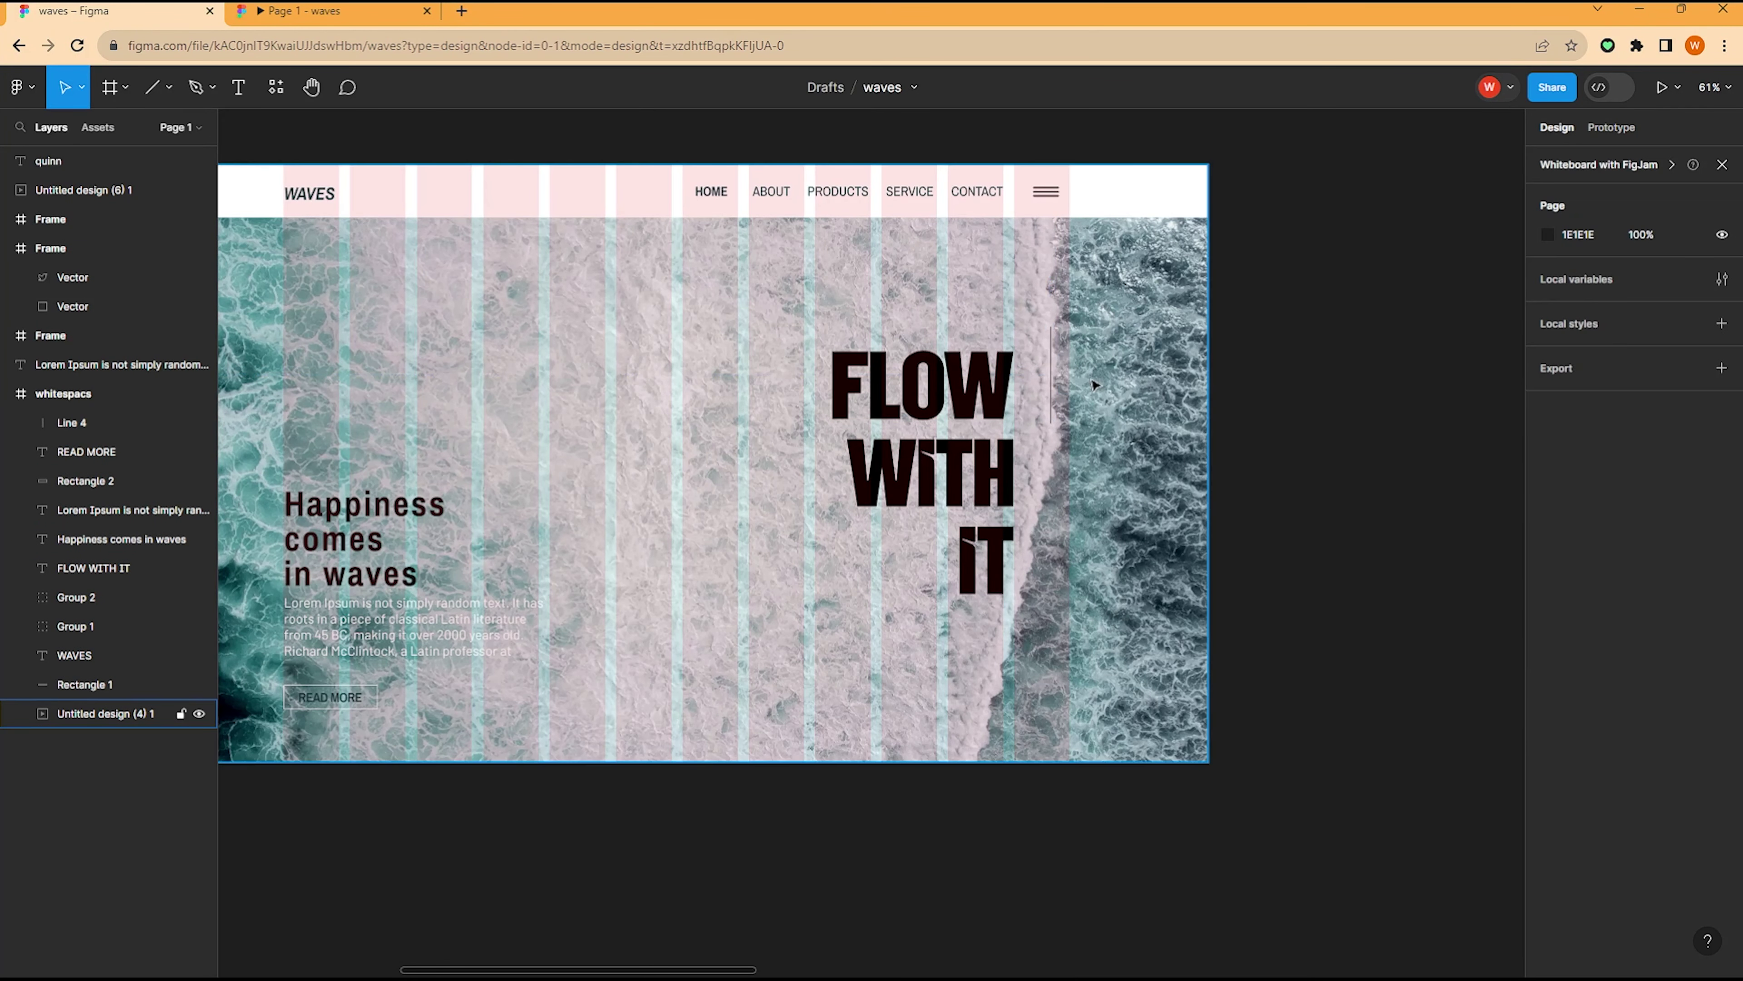
{"action": "left_click_drag", "start_coordinate": [1055, 386], "coordinate": [1055, 604]}
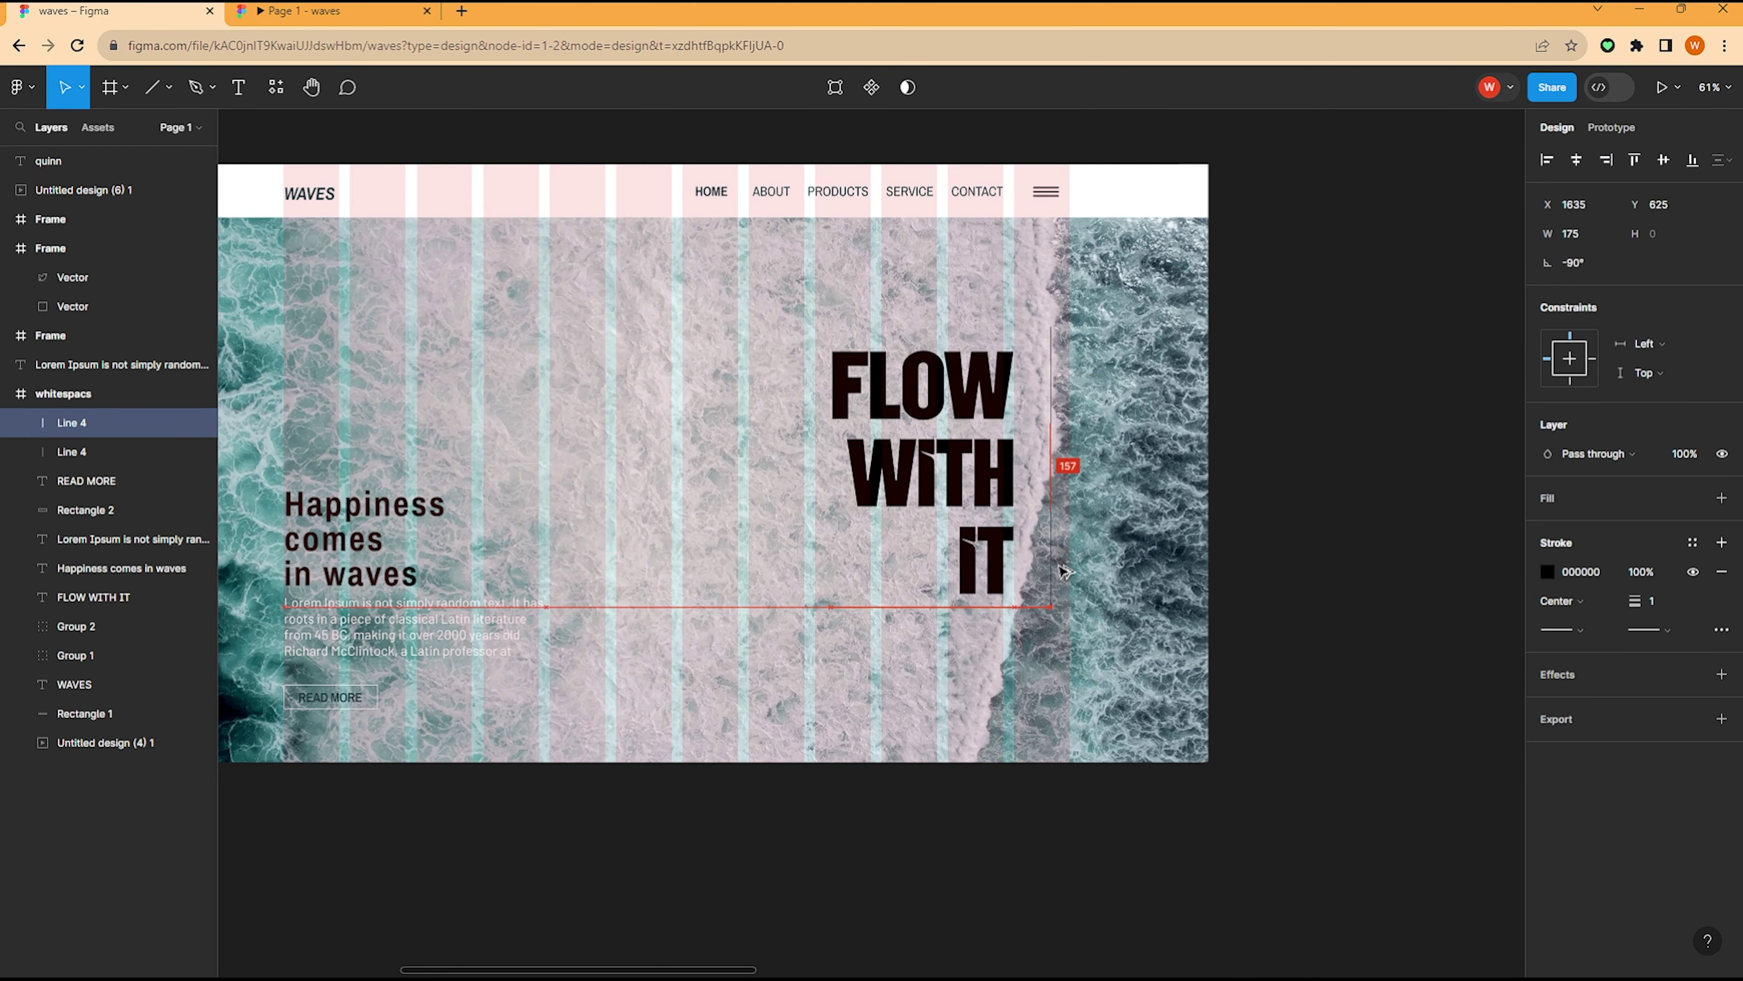
{"action": "left_click", "coordinate": [1338, 479]}
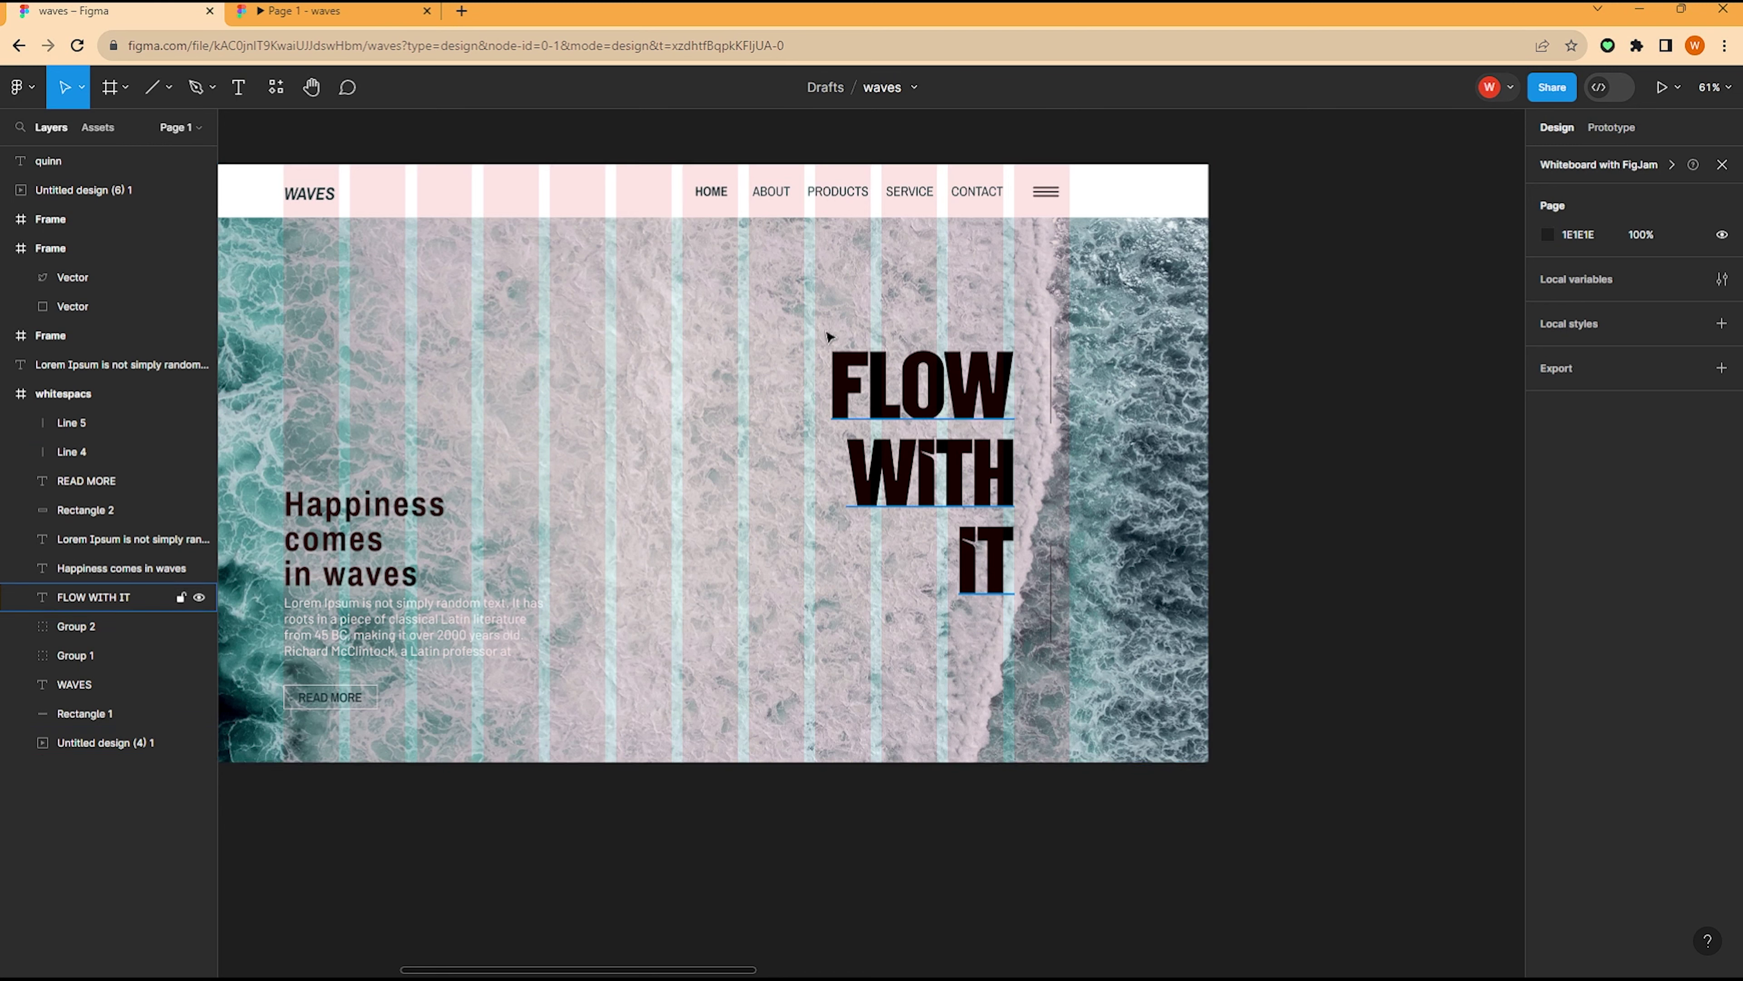
Step: Move the Instagram, Twitter and Facebook icons into the hero beside FLOW WITH IT
{"action": "scroll", "coordinate": [549, 311], "scroll_direction": "down", "scroll_amount": 3}
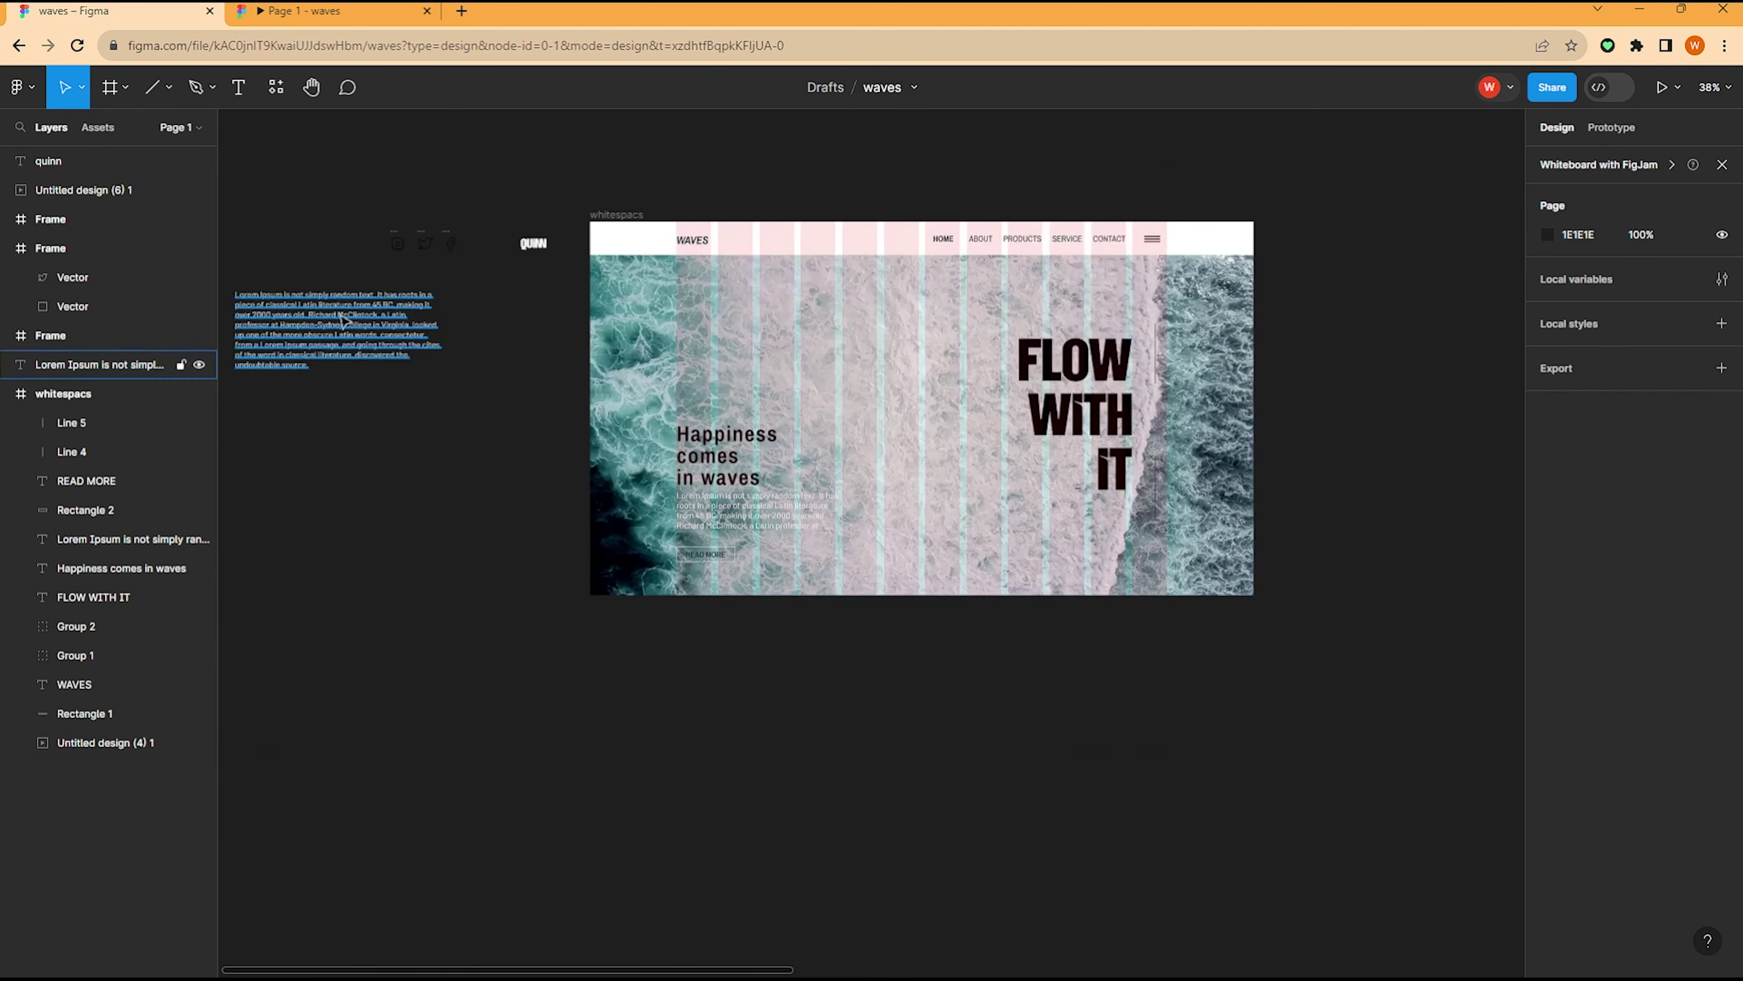
{"action": "scroll", "coordinate": [494, 182], "scroll_direction": "up", "scroll_amount": 4}
{"action": "left_click_drag", "start_coordinate": [437, 193], "coordinate": [649, 313]}
{"action": "left_click_drag", "start_coordinate": [583, 255], "coordinate": [1232, 501]}
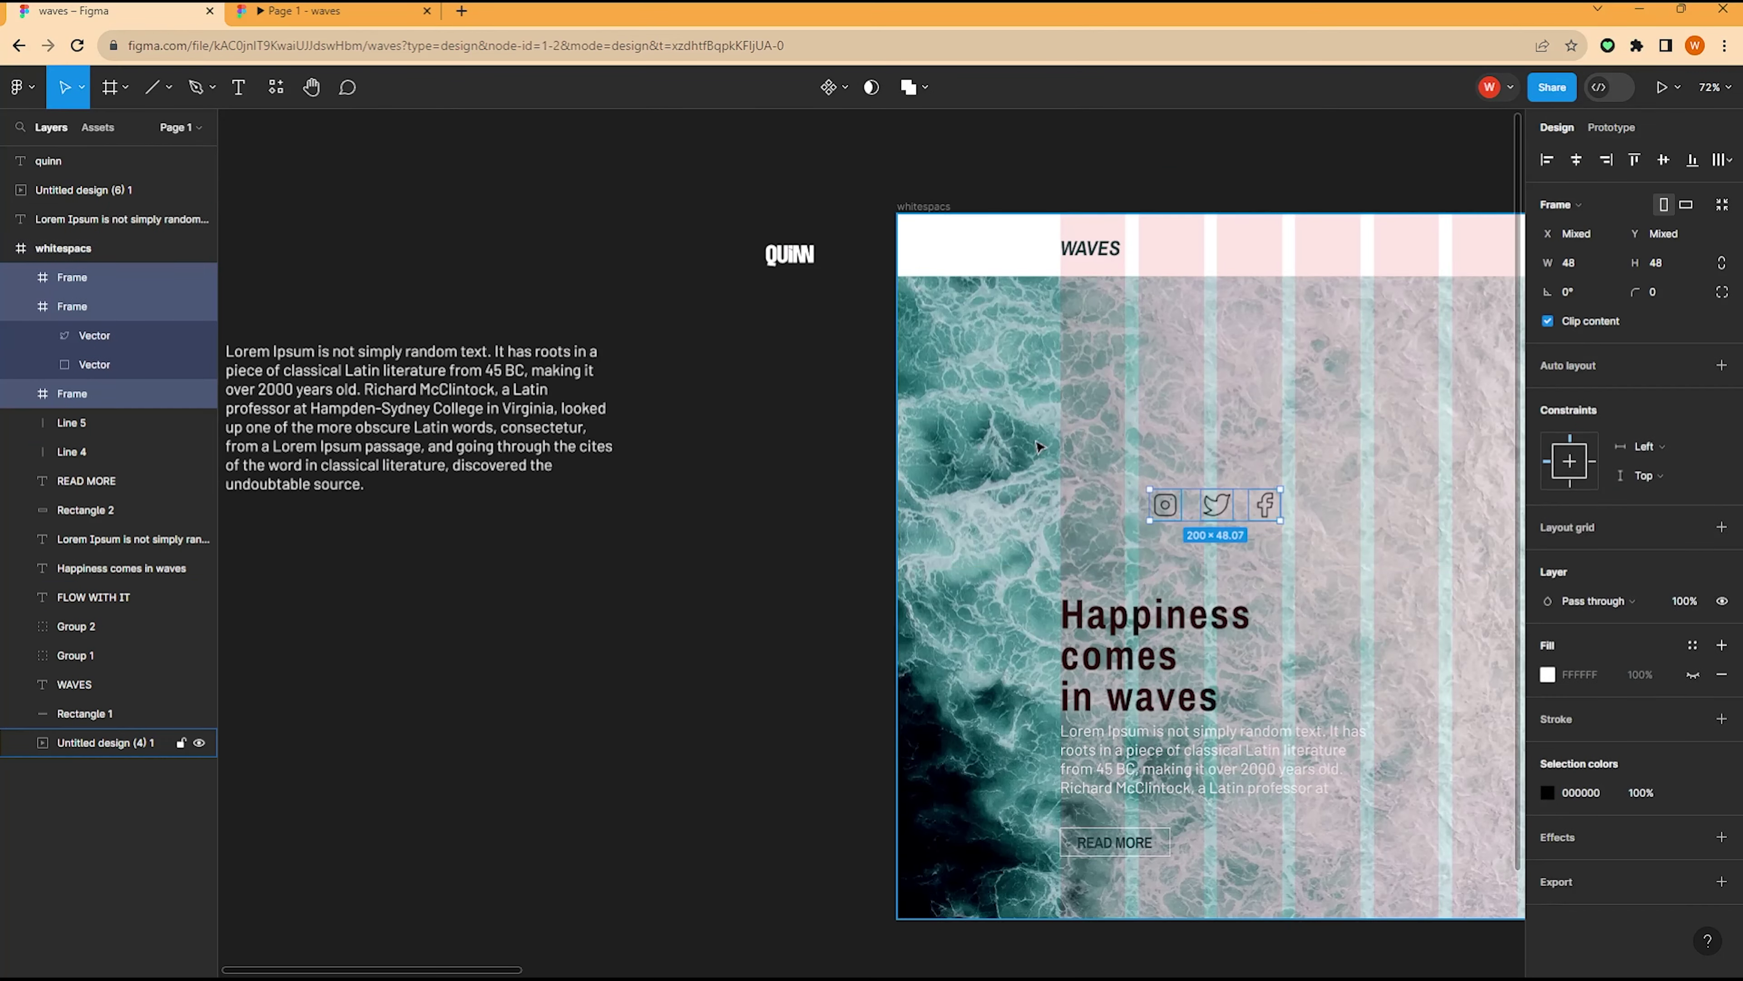
{"action": "scroll", "coordinate": [824, 481], "scroll_direction": "right", "scroll_amount": 10}
{"action": "scroll", "coordinate": [490, 412], "scroll_direction": "down", "scroll_amount": 3}
{"action": "scroll", "coordinate": [490, 413], "scroll_direction": "left", "scroll_amount": 3}
{"action": "left_click_drag", "start_coordinate": [313, 271], "coordinate": [1187, 324]}
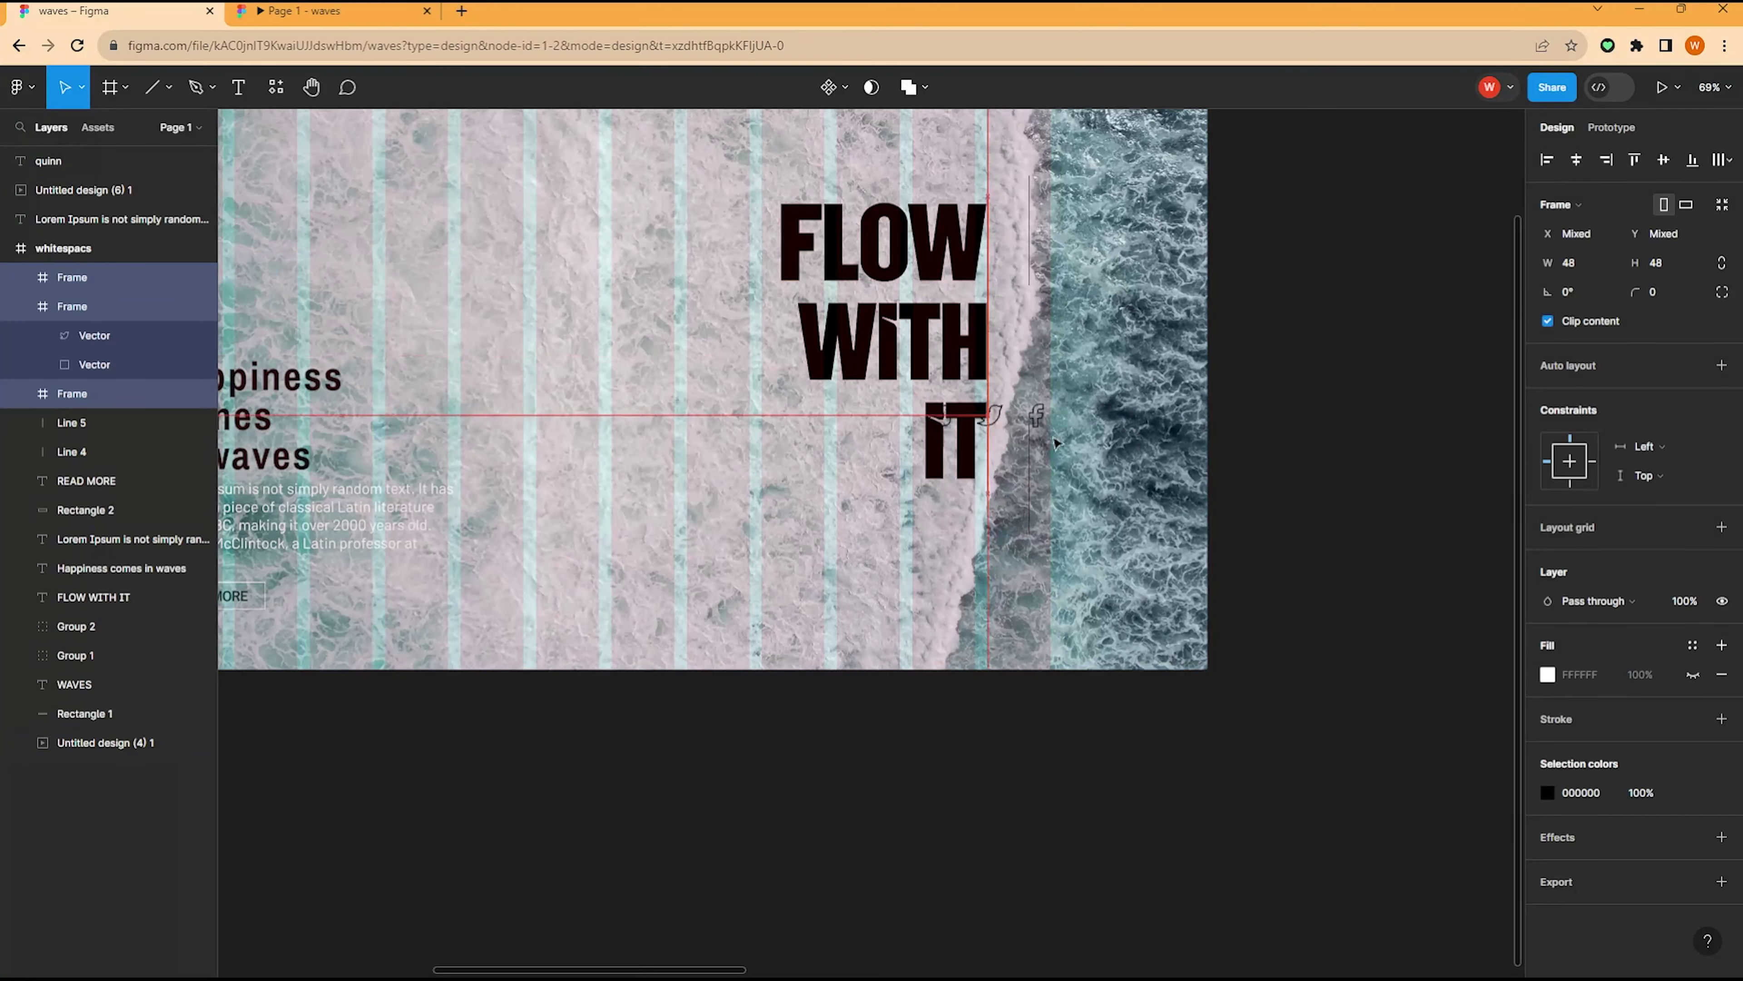
{"action": "scroll", "coordinate": [1187, 324], "scroll_direction": "up", "scroll_amount": 5}
{"action": "scroll", "coordinate": [984, 358], "scroll_direction": "up", "scroll_amount": 1}
Step: Stack the three social icons vertically between the lines at 36 wide
{"action": "left_click", "coordinate": [984, 393]}
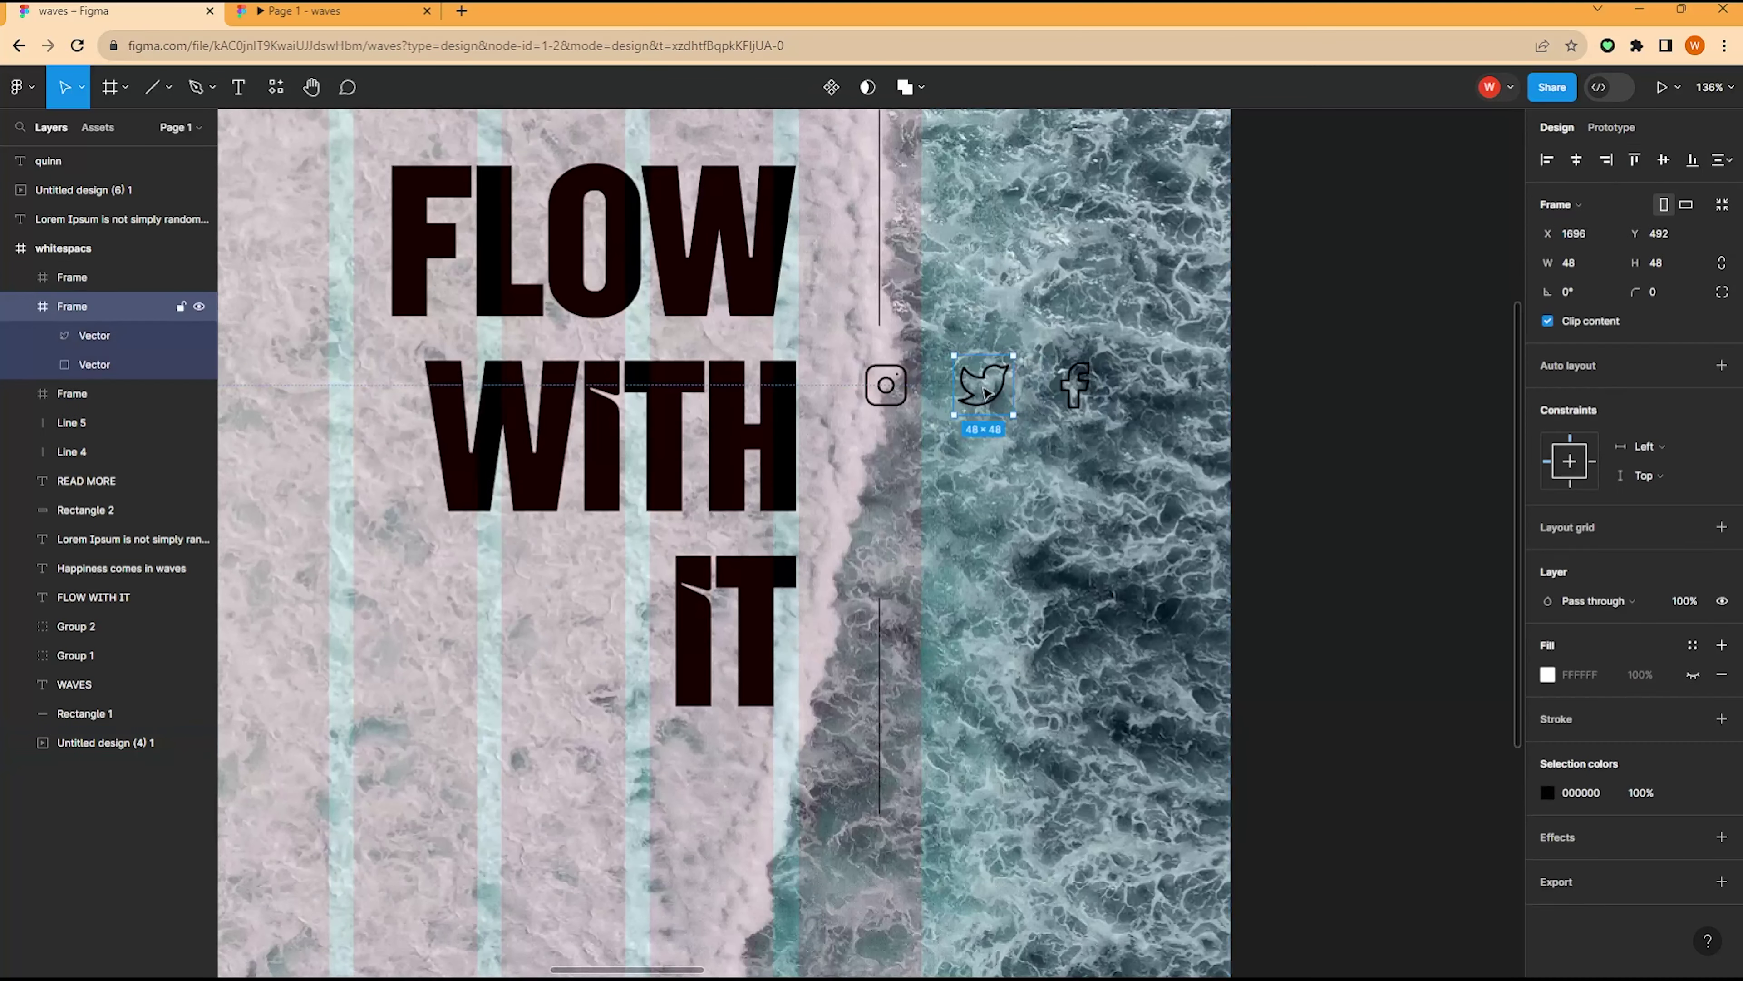
{"action": "left_click", "coordinate": [1077, 397]}
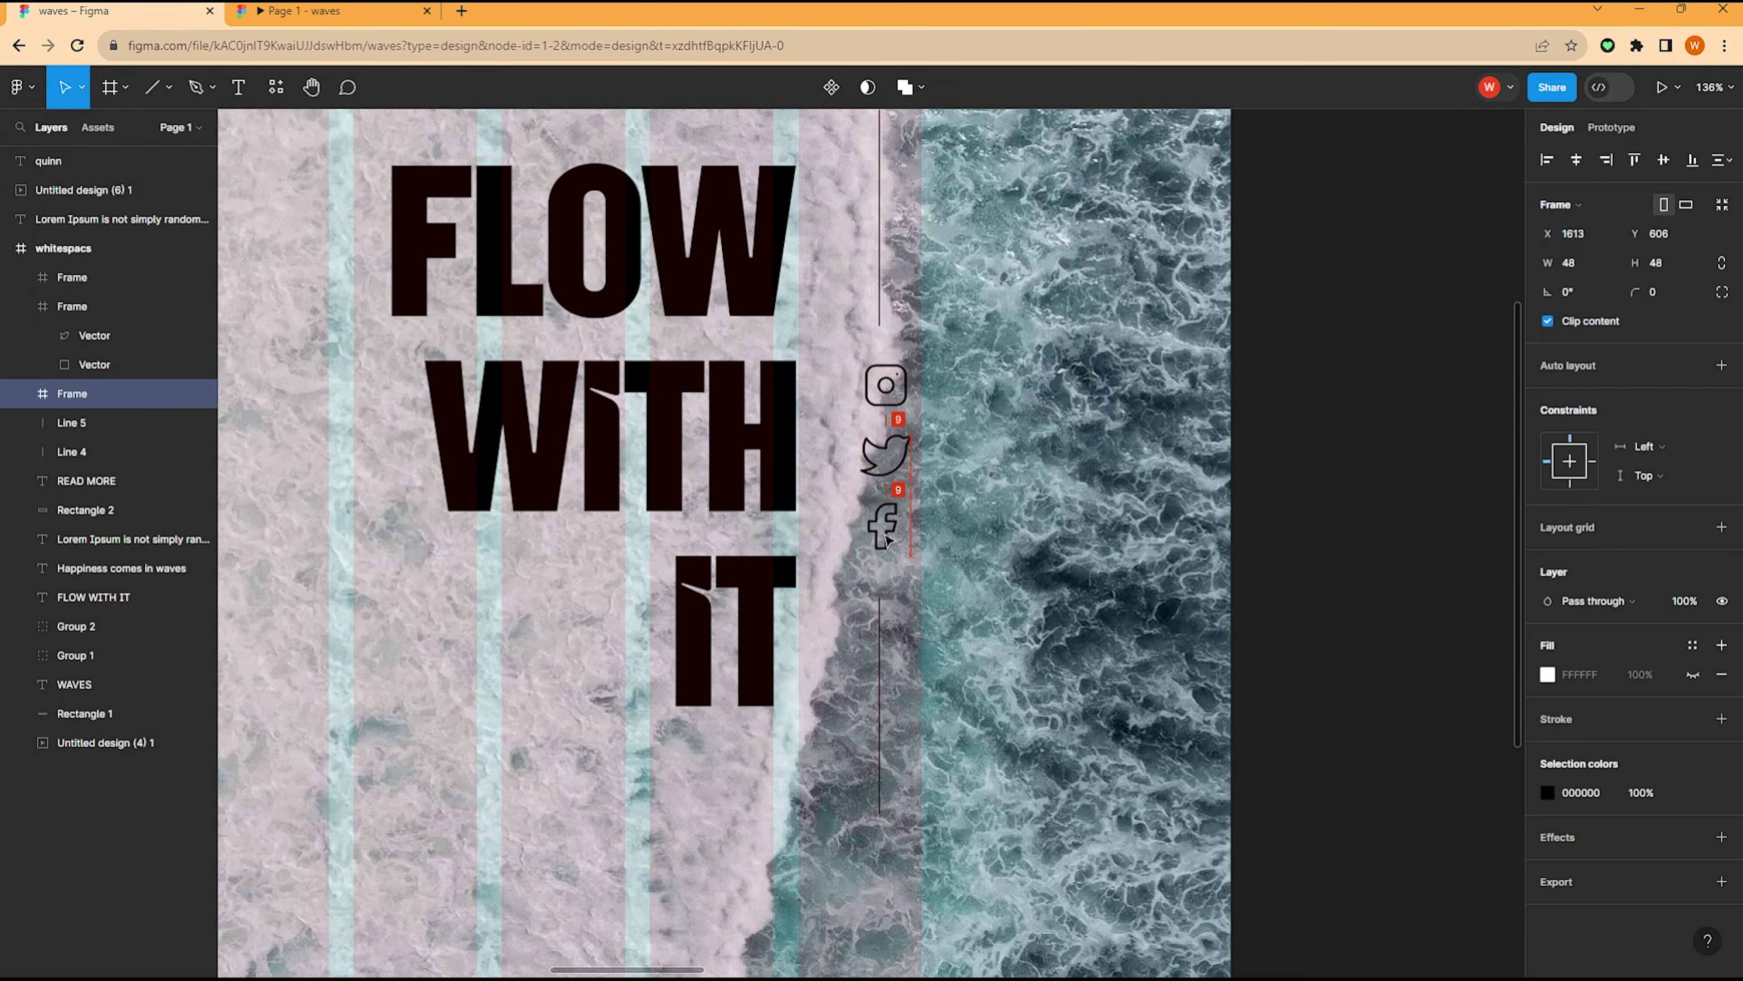
{"action": "scroll", "coordinate": [892, 542], "scroll_direction": "down", "scroll_amount": 3}
{"action": "key", "text": "Escape"}
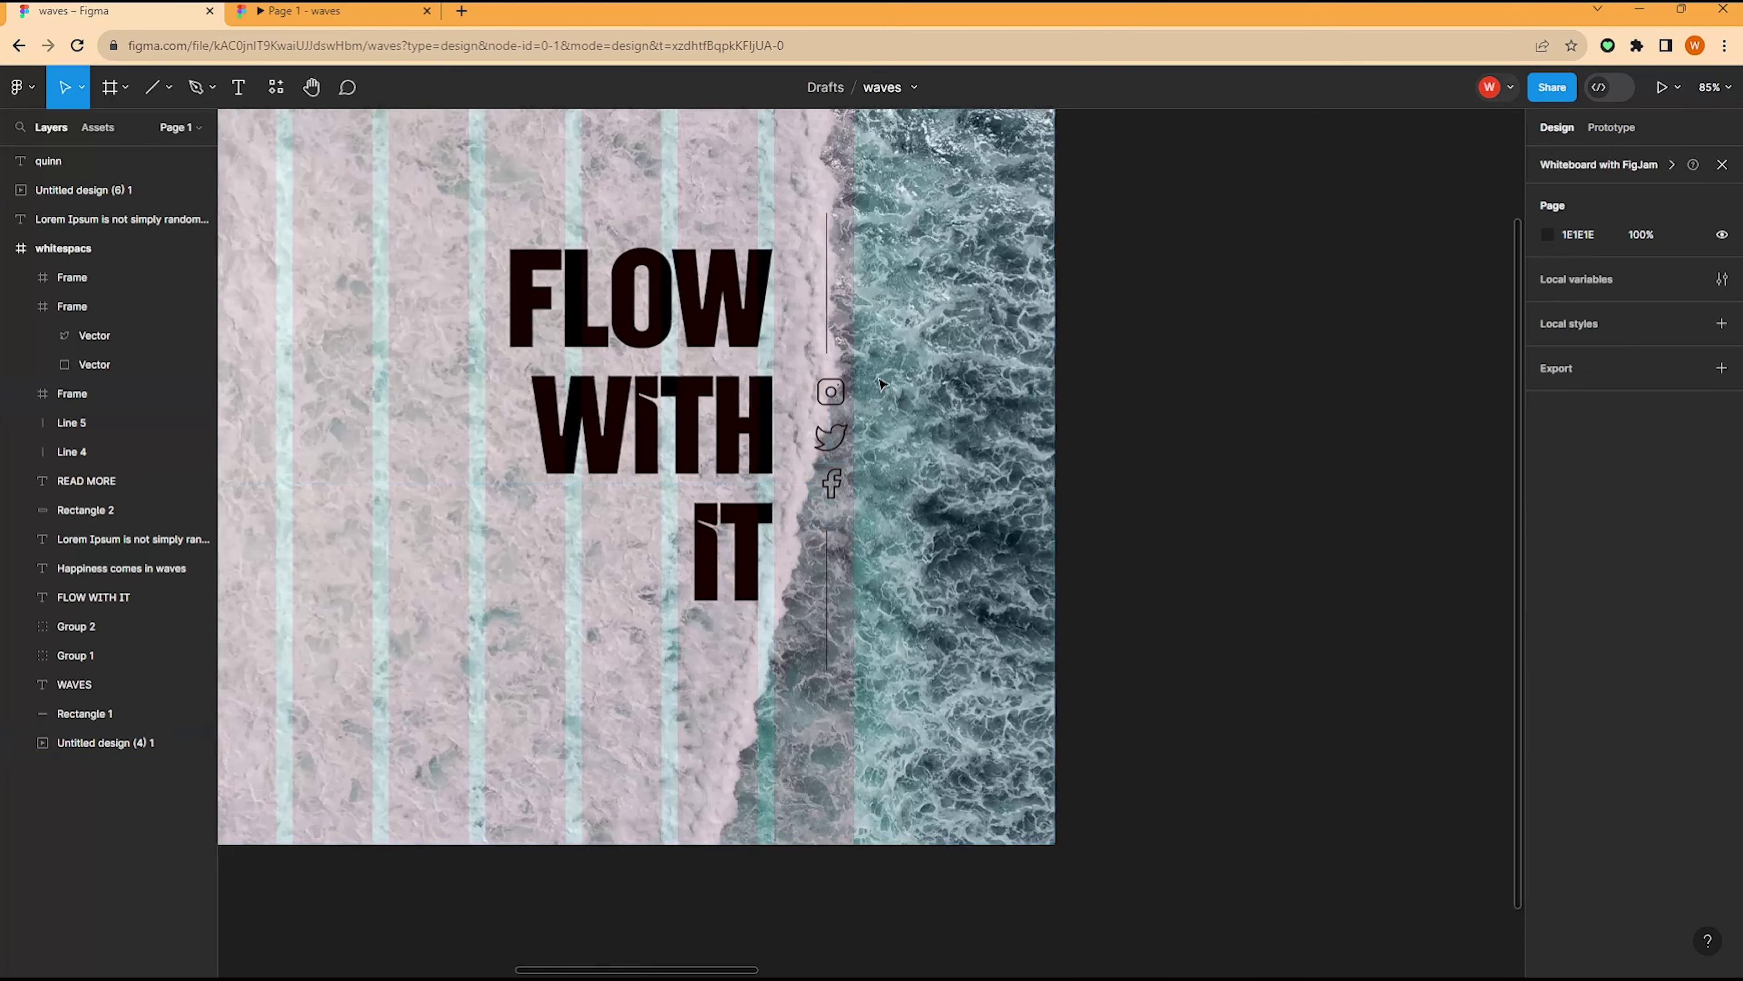
{"action": "scroll", "coordinate": [797, 399], "scroll_direction": "up", "scroll_amount": 4}
{"action": "left_click", "coordinate": [797, 402]}
{"action": "left_click", "coordinate": [794, 484], "text": "shift"}
{"action": "left_click", "coordinate": [796, 564], "text": "shift"}
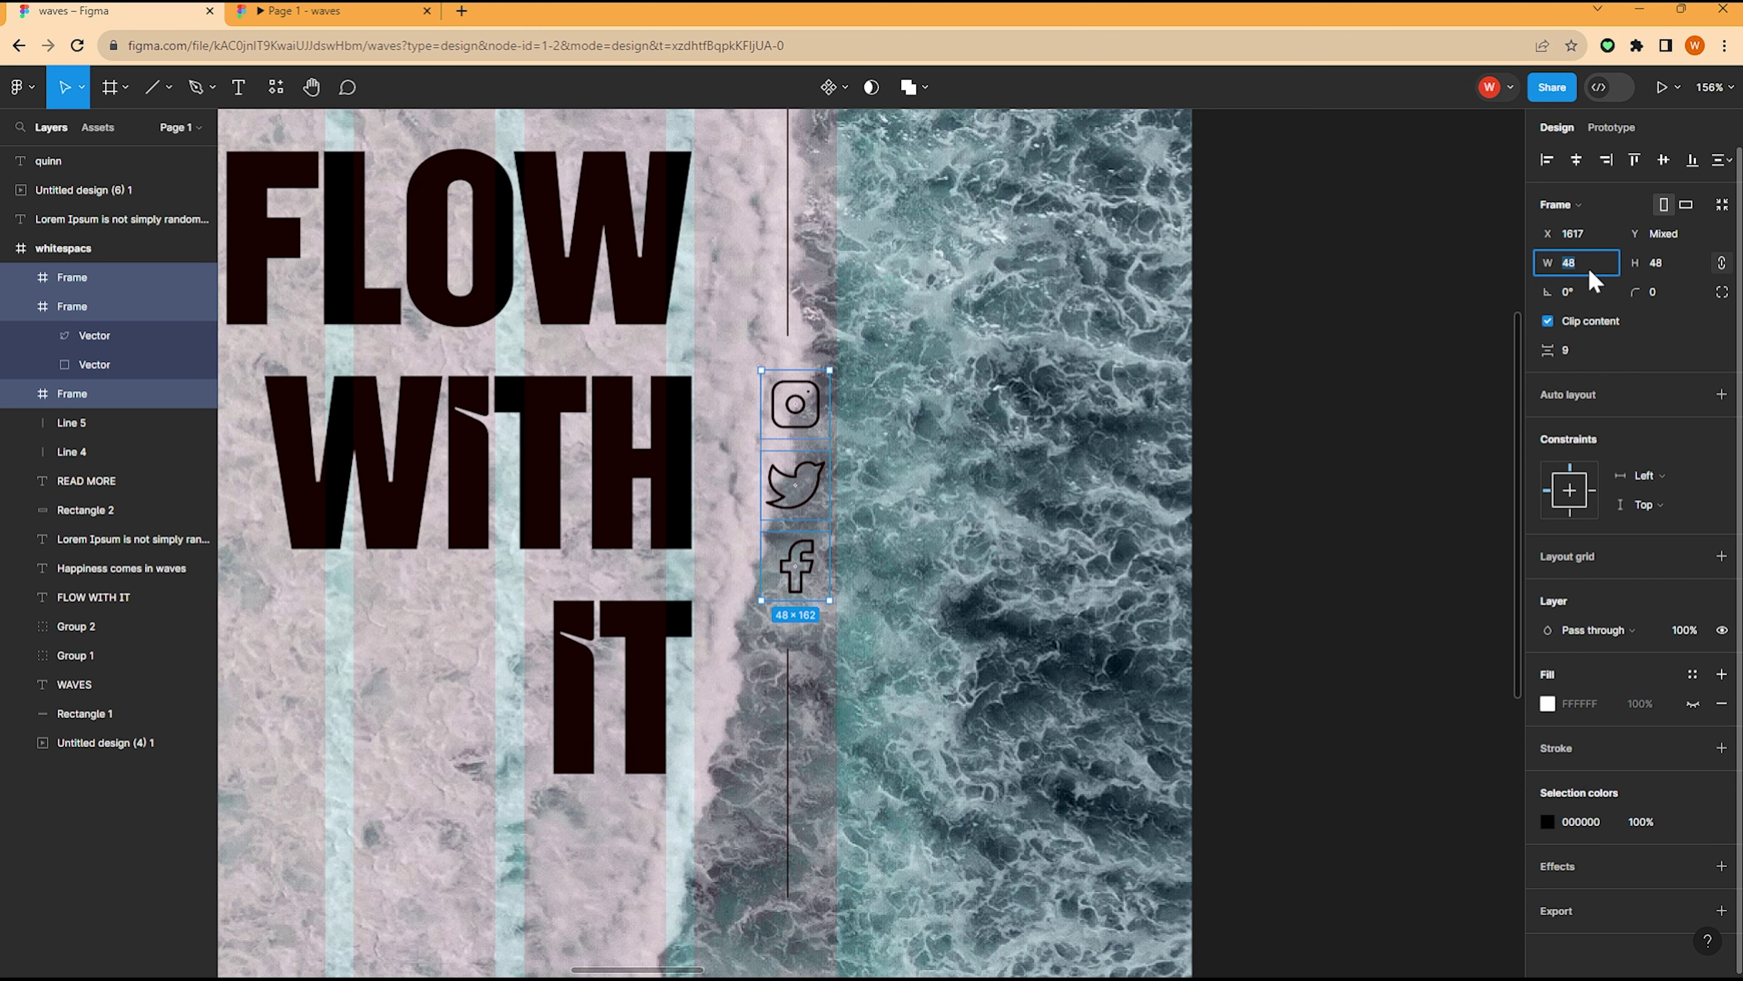
{"action": "key", "text": "Return"}
{"action": "left_click", "coordinate": [1315, 450]}
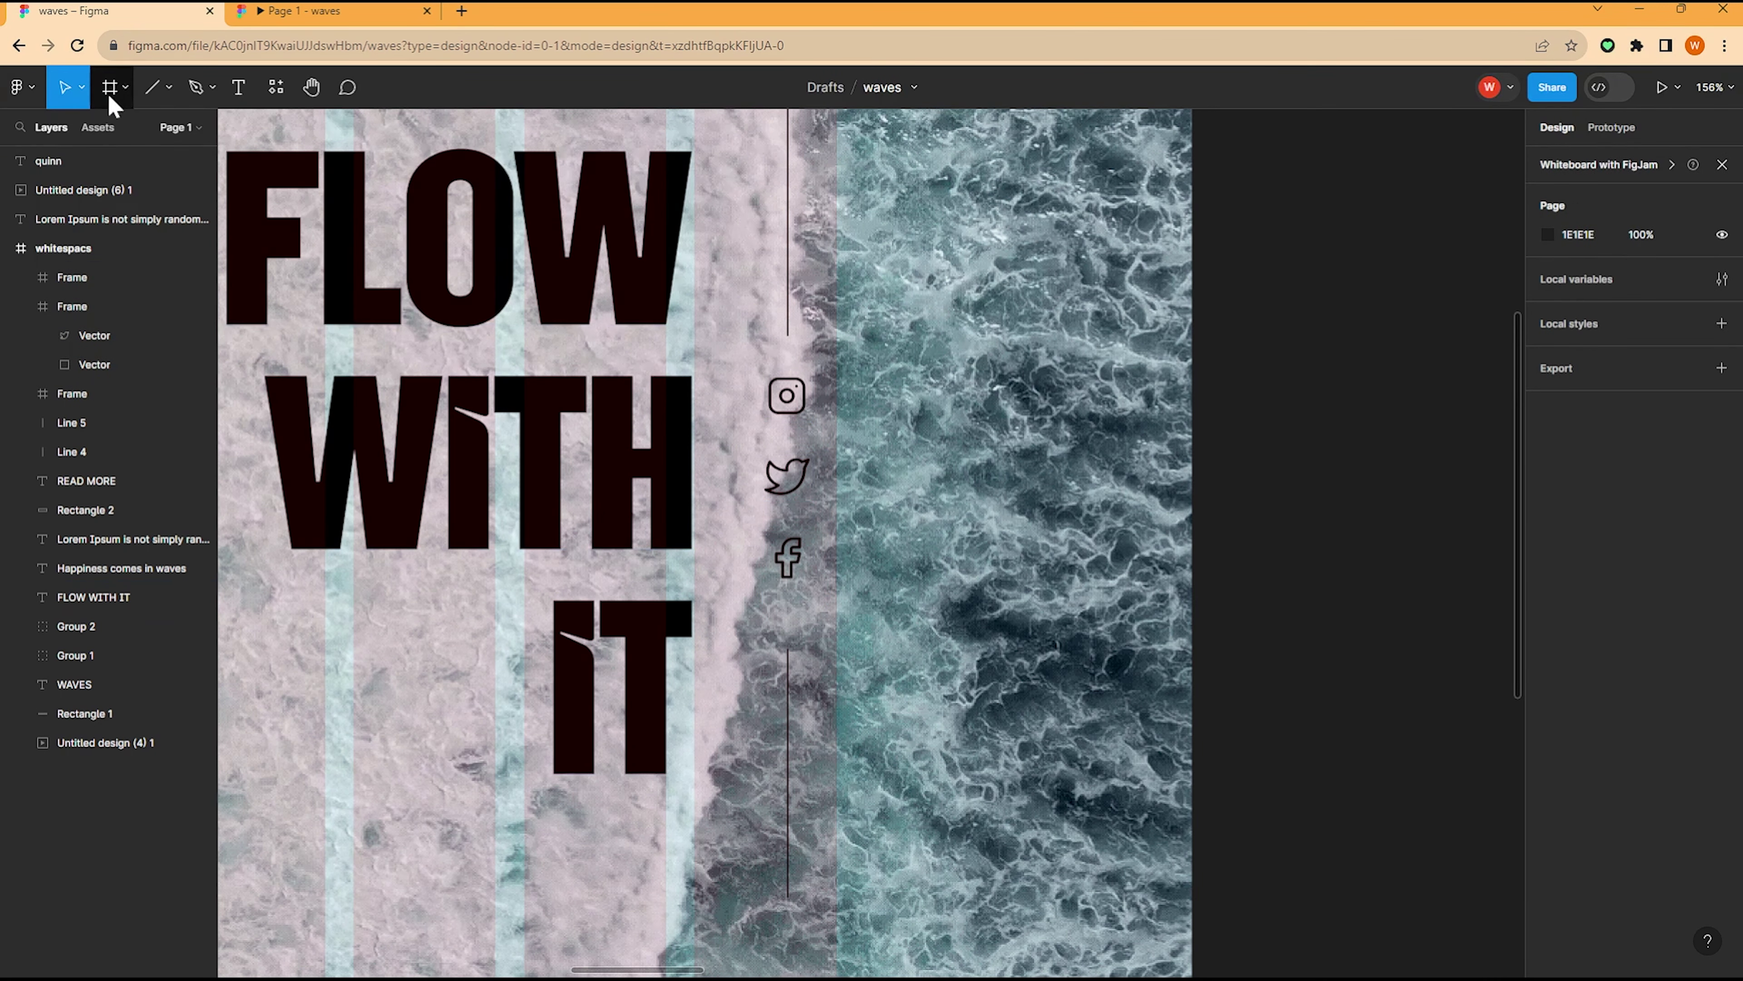
Step: Draw a circle over the Instagram icon with no fill and a thin black outline
{"action": "left_click", "coordinate": [168, 87]}
{"action": "left_click", "coordinate": [113, 197]}
{"action": "scroll", "coordinate": [790, 391], "scroll_direction": "up", "scroll_amount": 3}
{"action": "left_click_drag", "start_coordinate": [744, 348], "coordinate": [836, 420]}
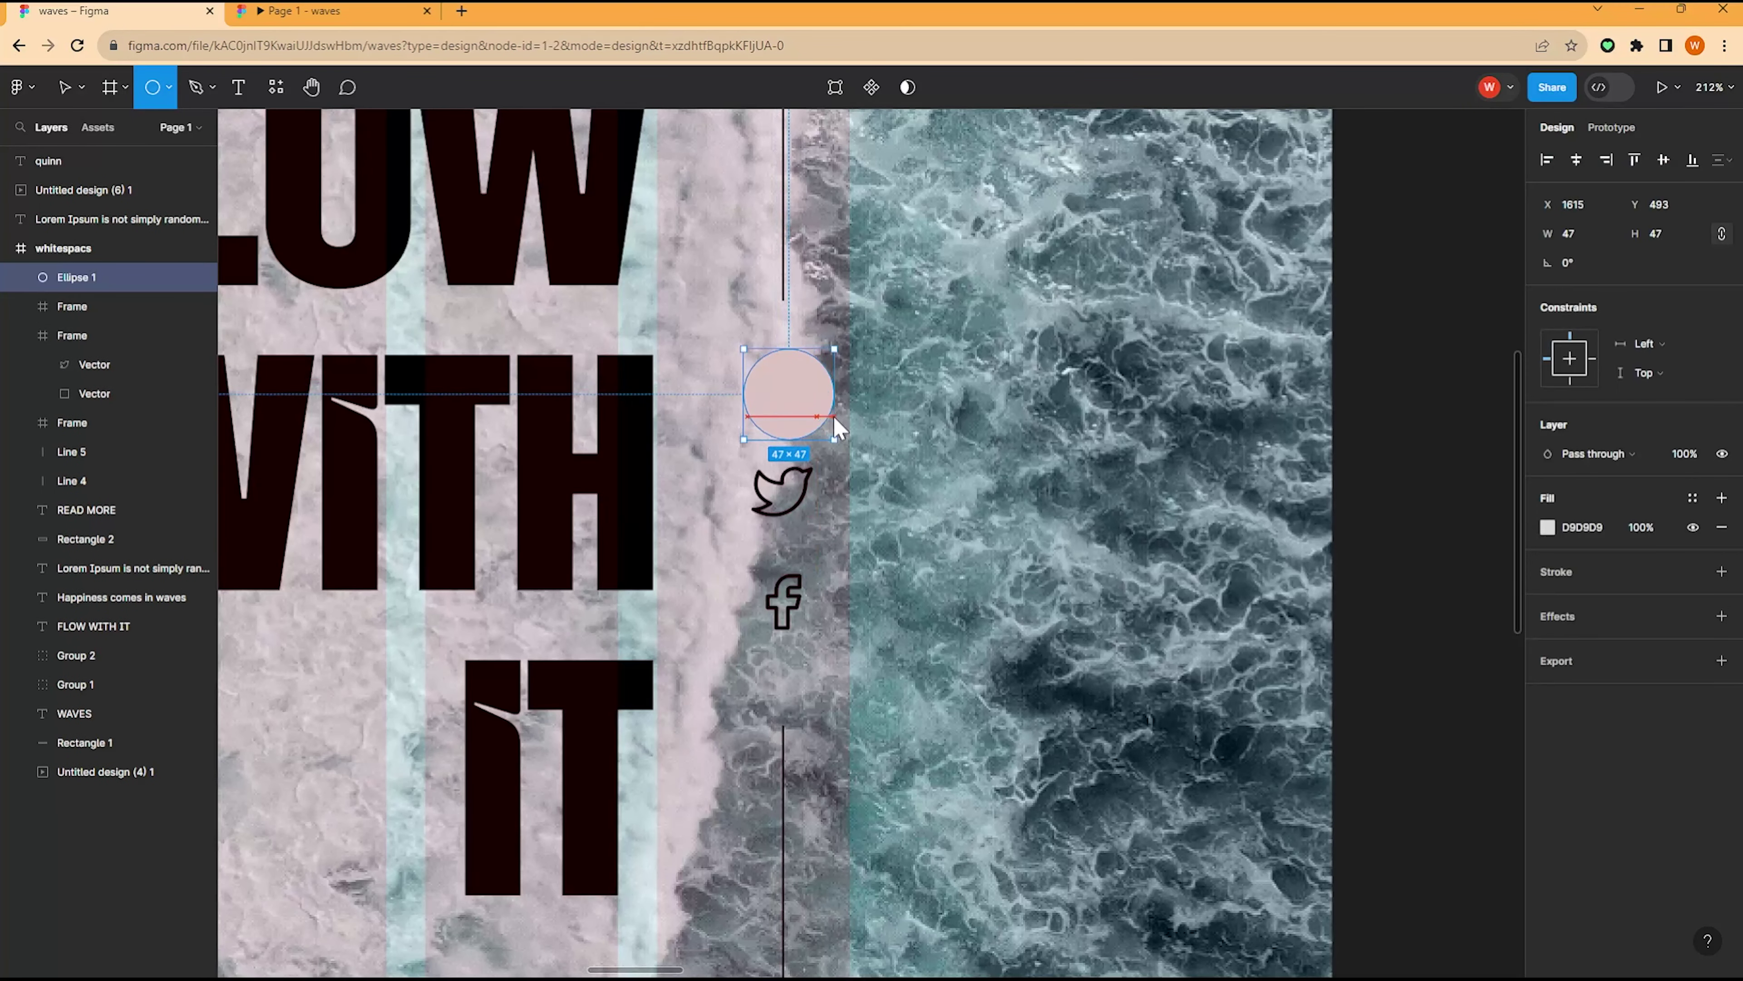
{"action": "left_click", "coordinate": [1722, 571]}
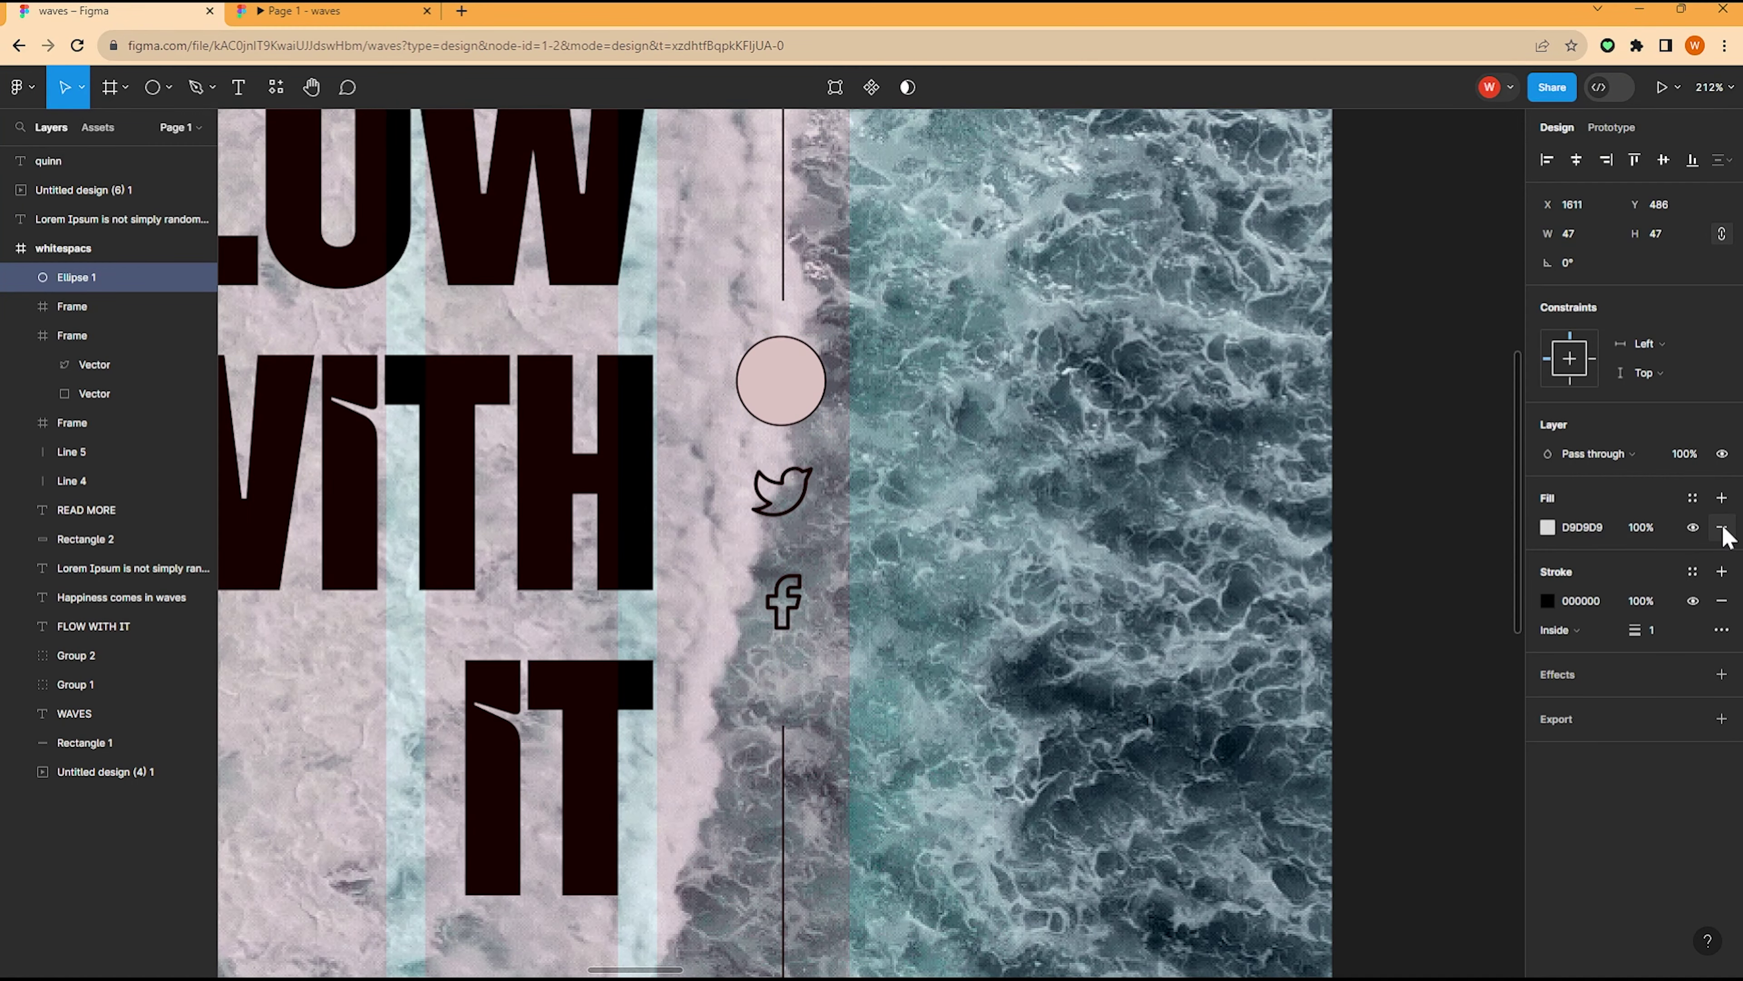
{"action": "left_click", "coordinate": [1721, 526]}
Step: Copy the outlined circle around the Twitter and Facebook icons
{"action": "scroll", "coordinate": [803, 359], "scroll_direction": "up", "scroll_amount": 2}
{"action": "scroll", "coordinate": [803, 359], "scroll_direction": "up", "scroll_amount": 1}
{"action": "left_click_drag", "start_coordinate": [778, 340], "coordinate": [777, 489]}
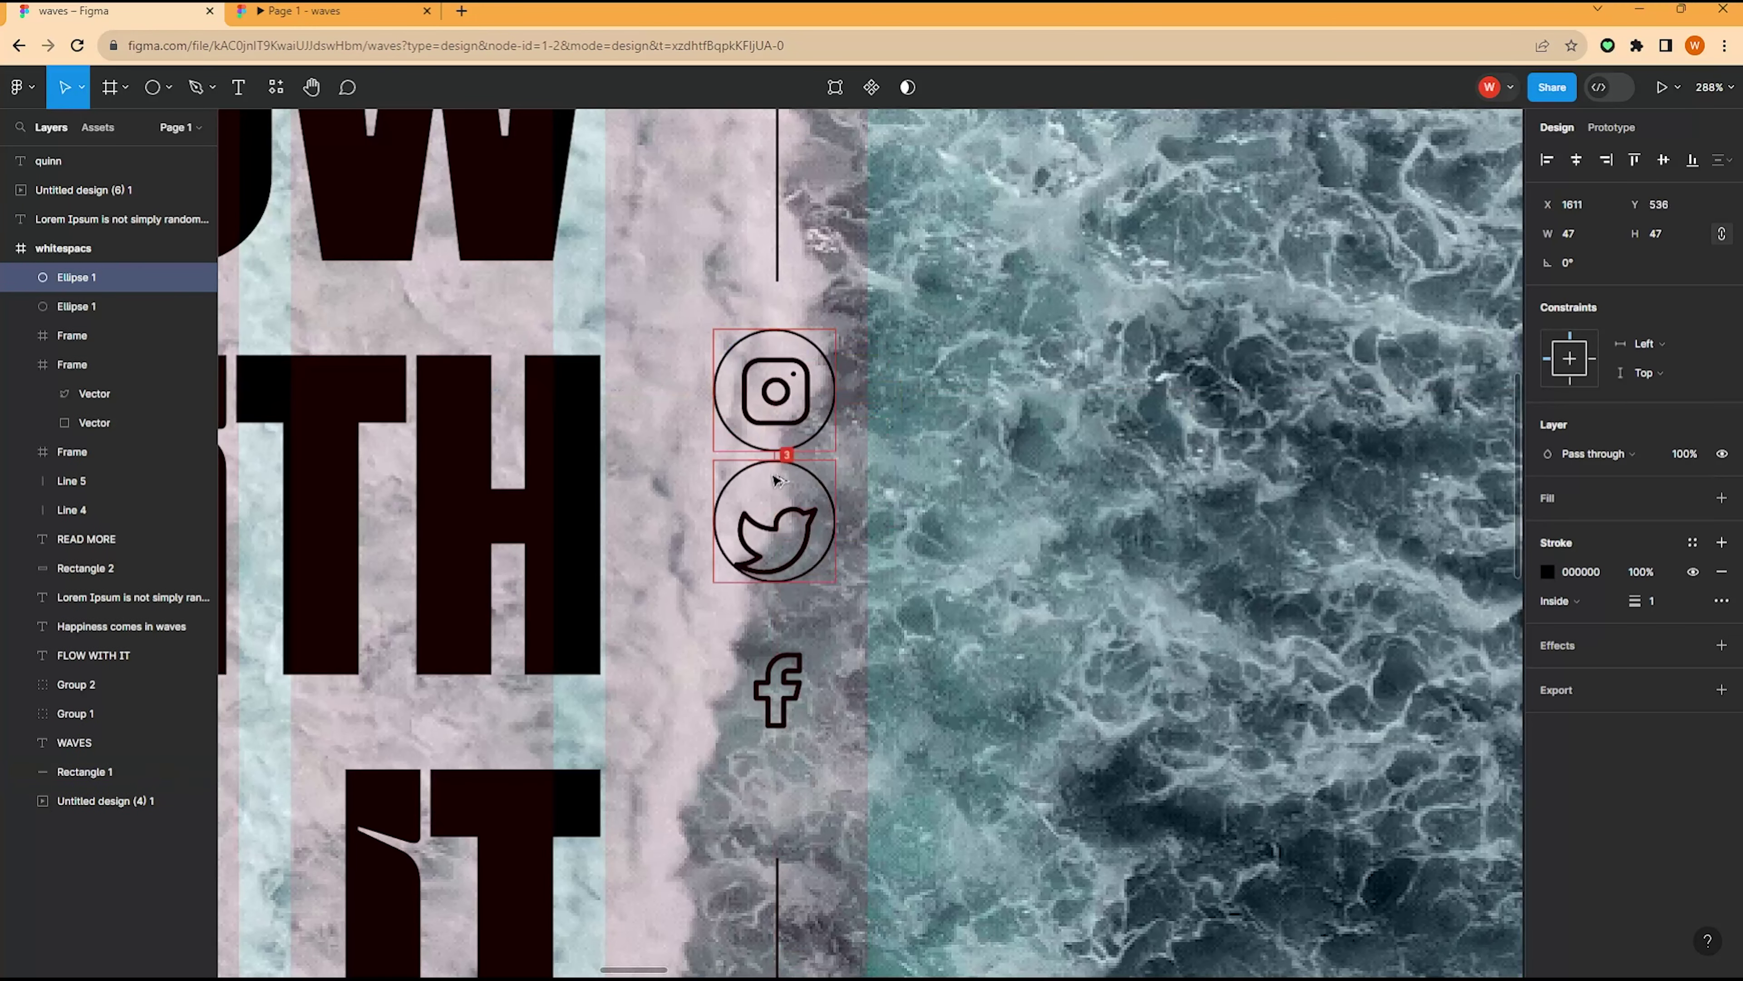
{"action": "key", "text": "ctrl+d"}
{"action": "scroll", "coordinate": [778, 478], "scroll_direction": "down", "scroll_amount": 3}
{"action": "scroll", "coordinate": [778, 371], "scroll_direction": "down", "scroll_amount": 1}
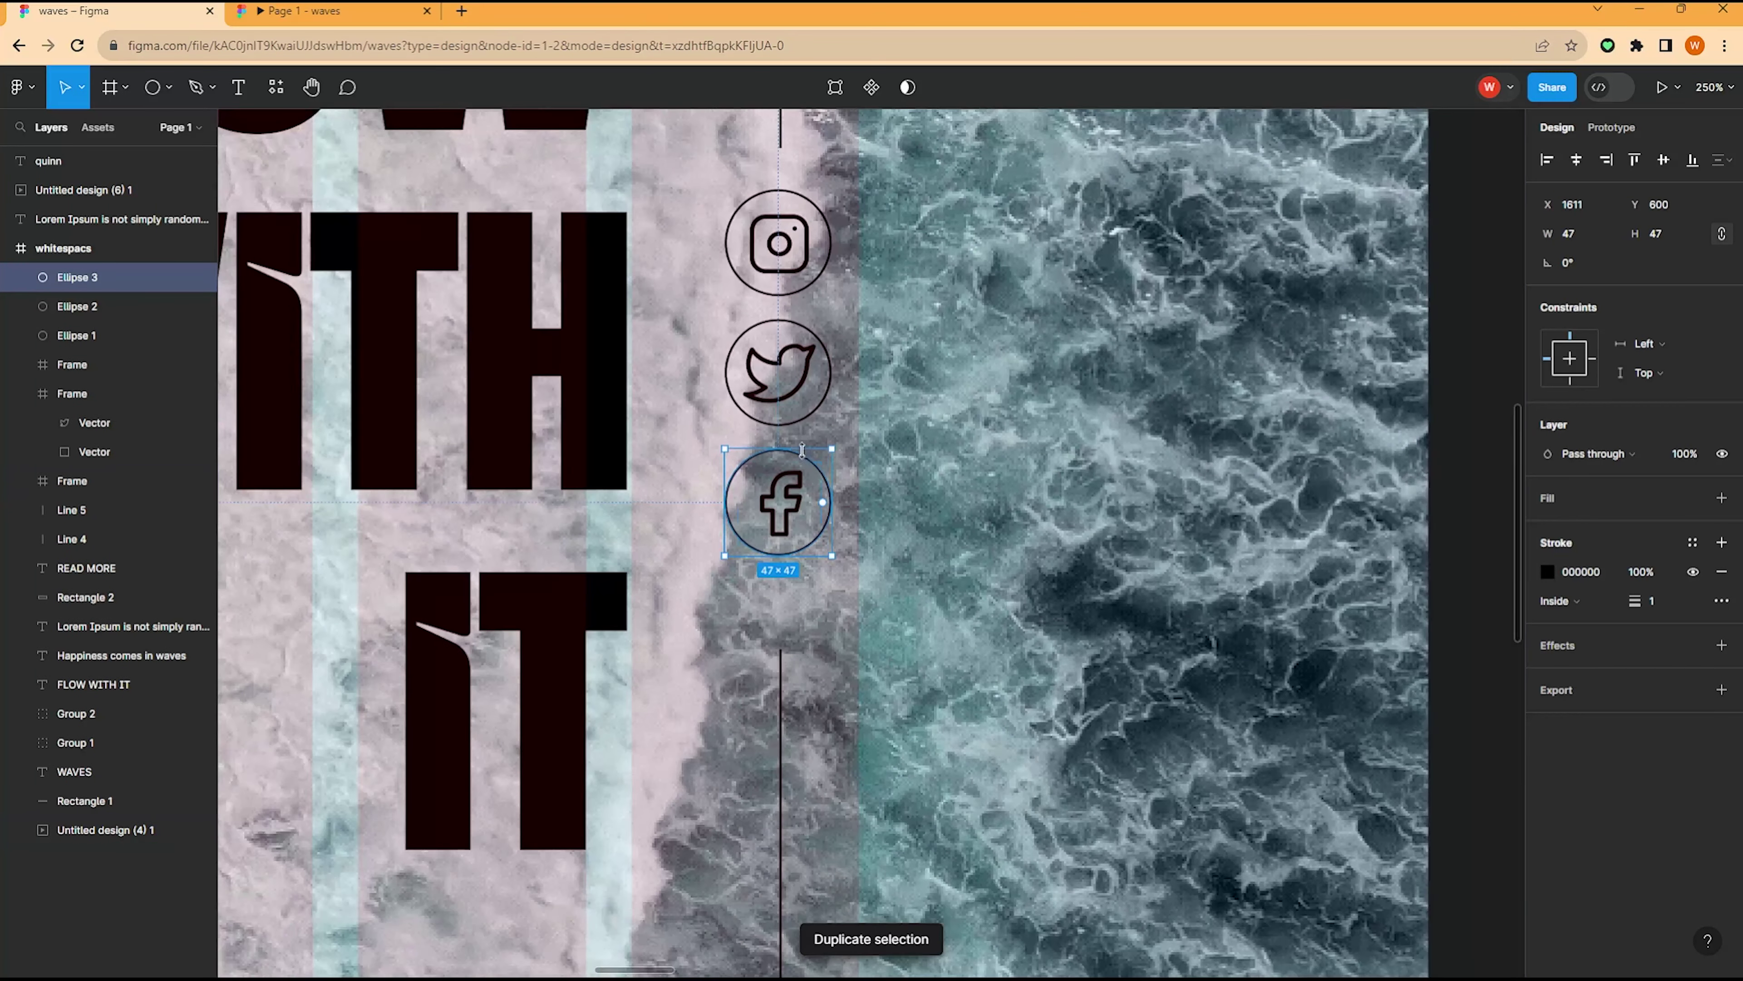
Step: Check the three Ellipse circles around the social icons, then zoom out to the whole frame
{"action": "left_click_drag", "start_coordinate": [735, 550], "coordinate": [849, 275]}
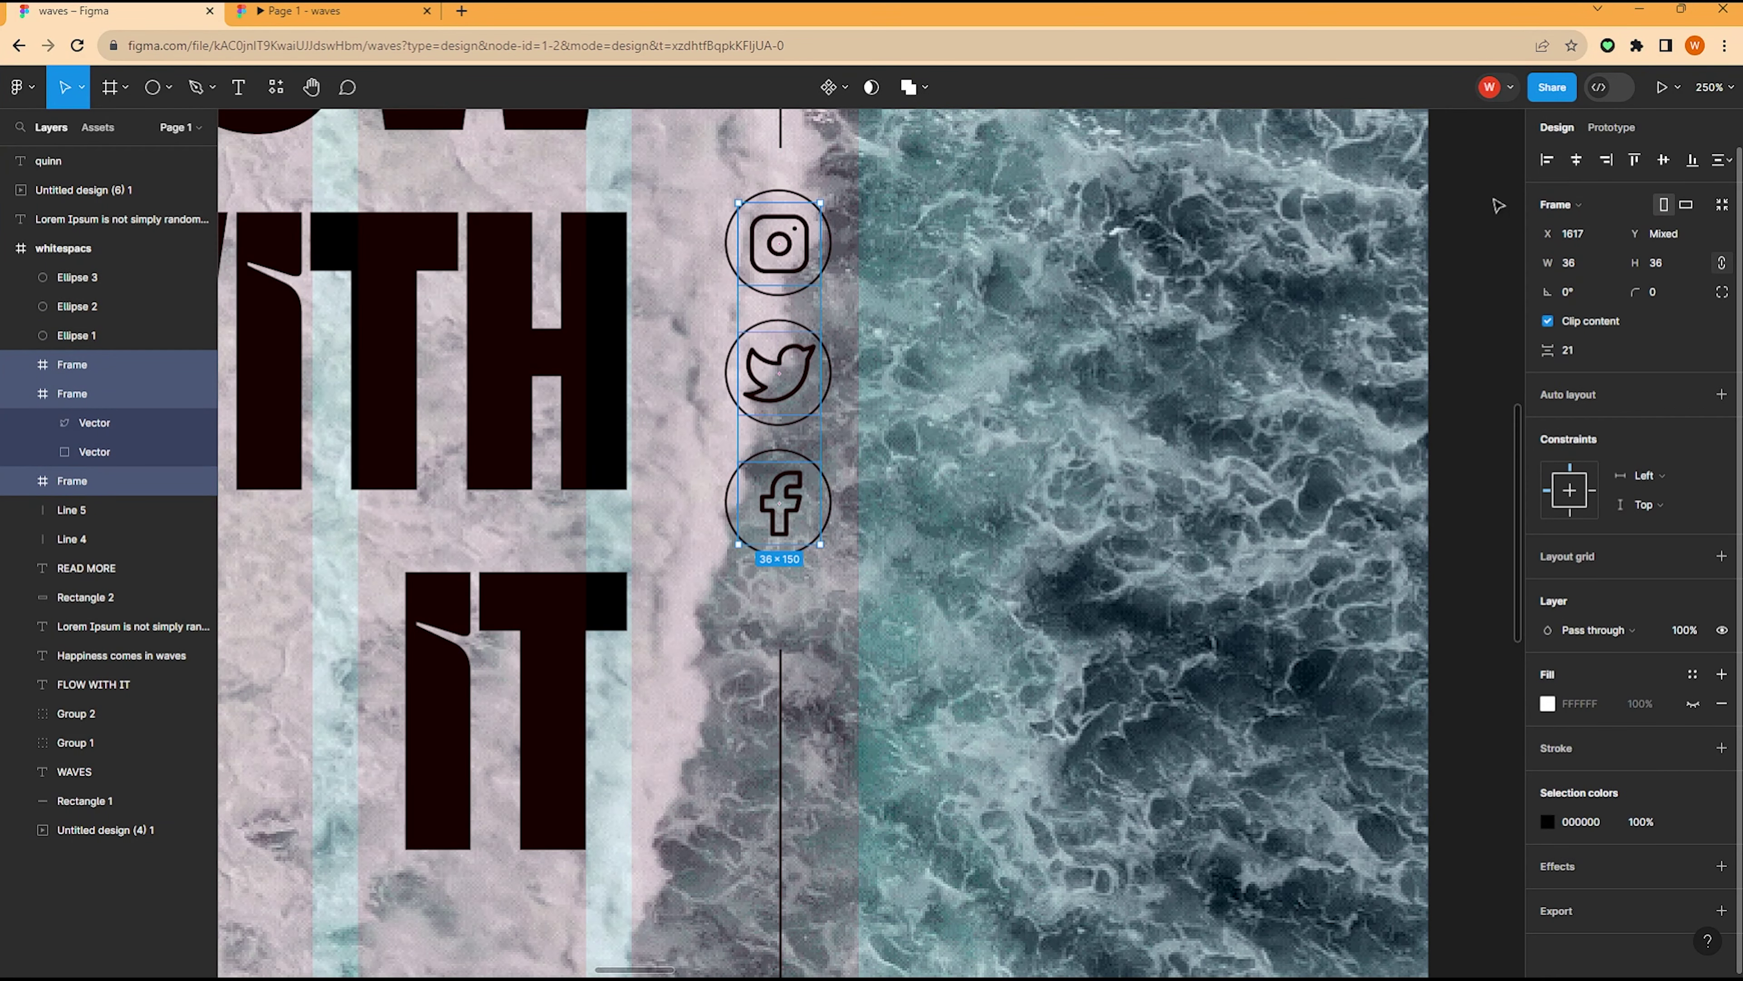
{"action": "left_click", "coordinate": [742, 354]}
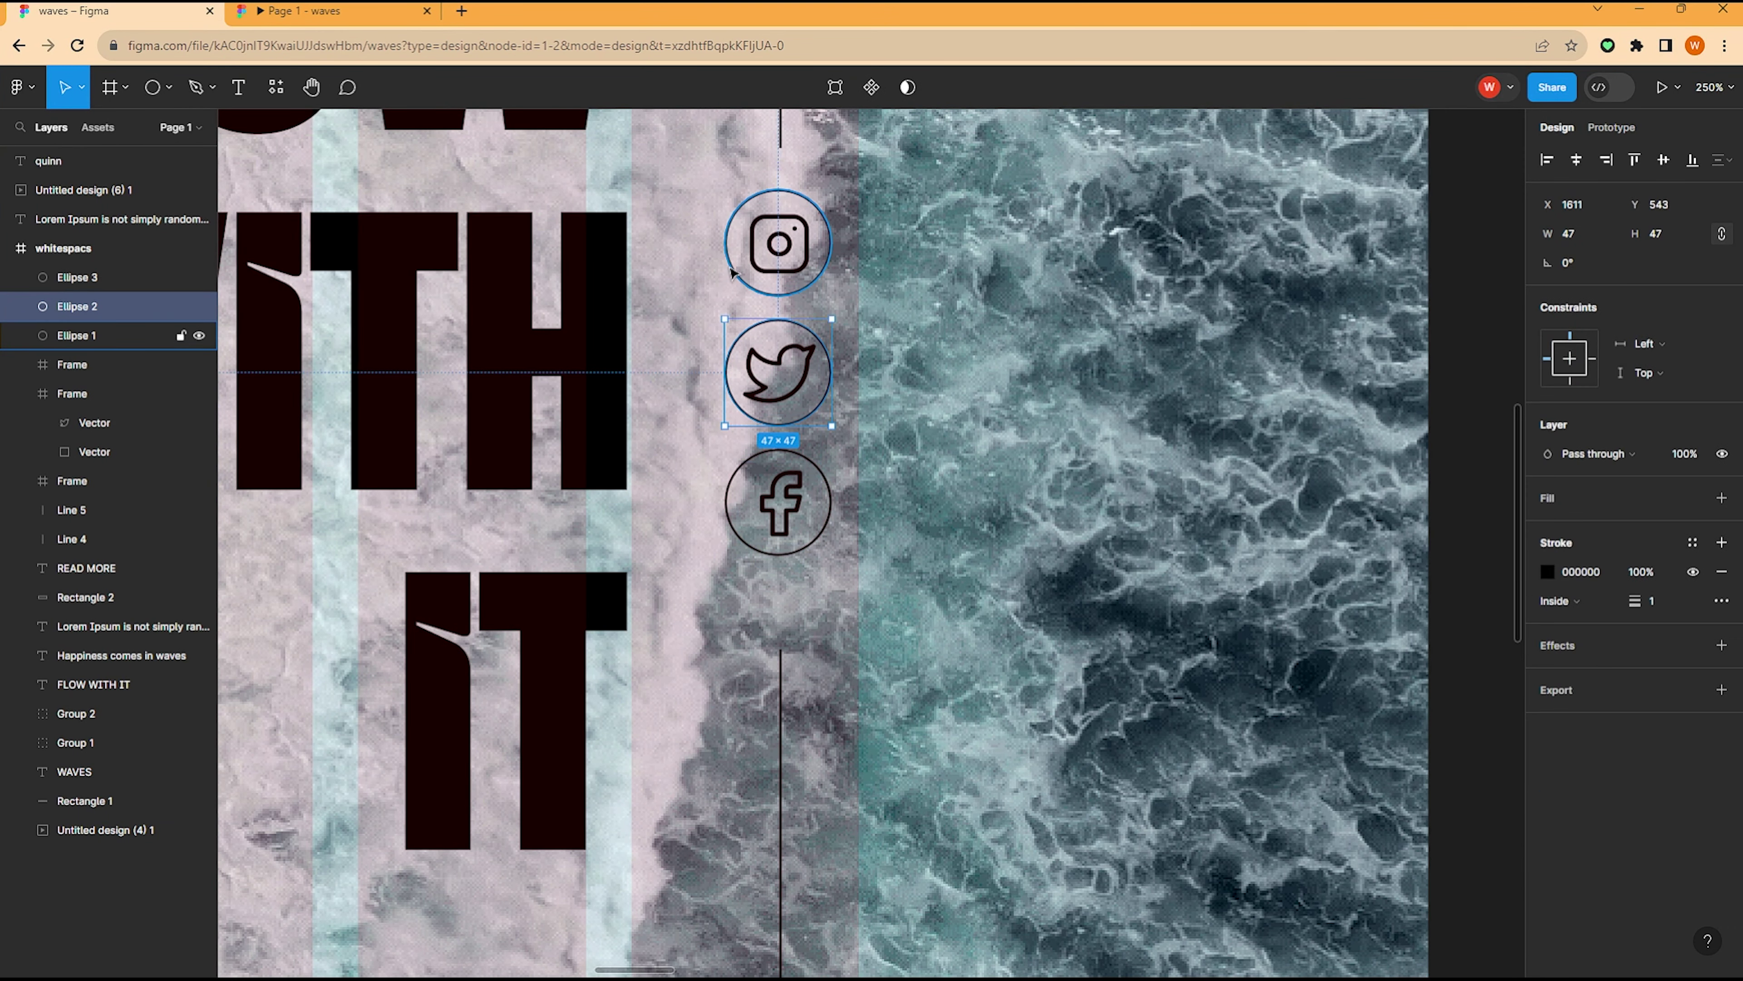
{"action": "left_click", "coordinate": [729, 254], "text": "shift"}
{"action": "left_click", "coordinate": [731, 524], "text": "shift"}
{"action": "scroll", "coordinate": [731, 524], "scroll_direction": "down", "scroll_amount": 5}
{"action": "left_click", "coordinate": [1050, 319]}
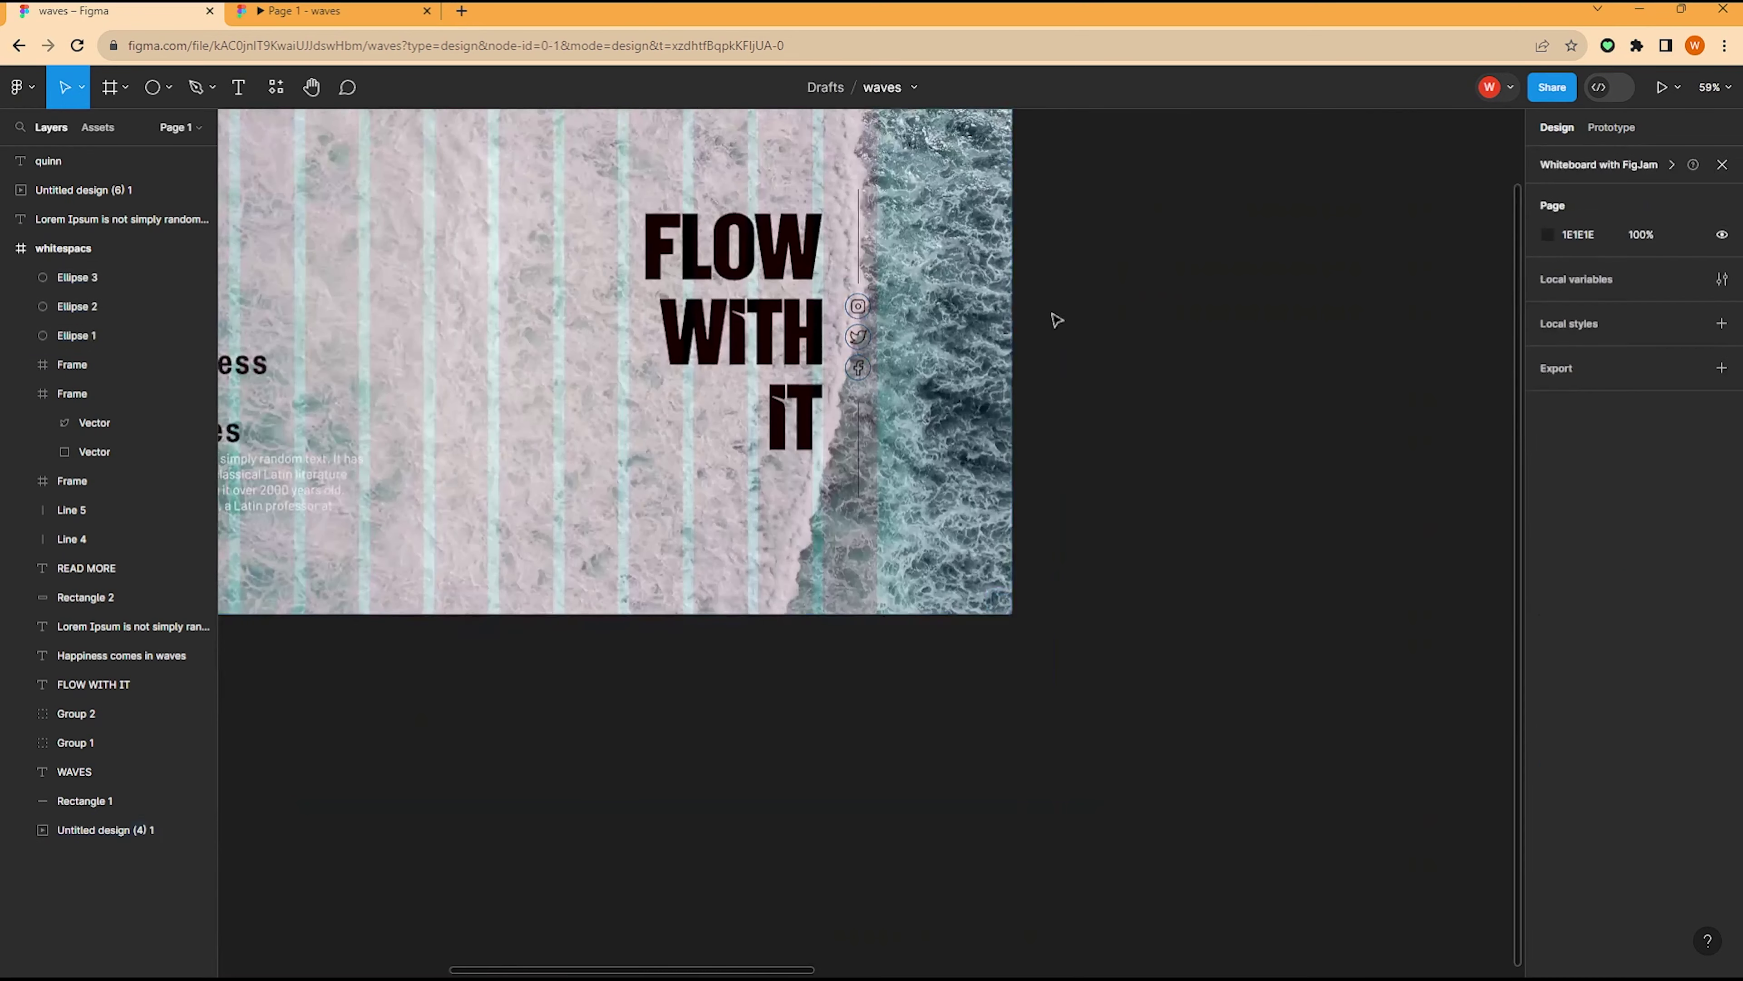
{"action": "scroll", "coordinate": [901, 336], "scroll_direction": "up", "scroll_amount": 1}
{"action": "scroll", "coordinate": [885, 344], "scroll_direction": "left", "scroll_amount": 3}
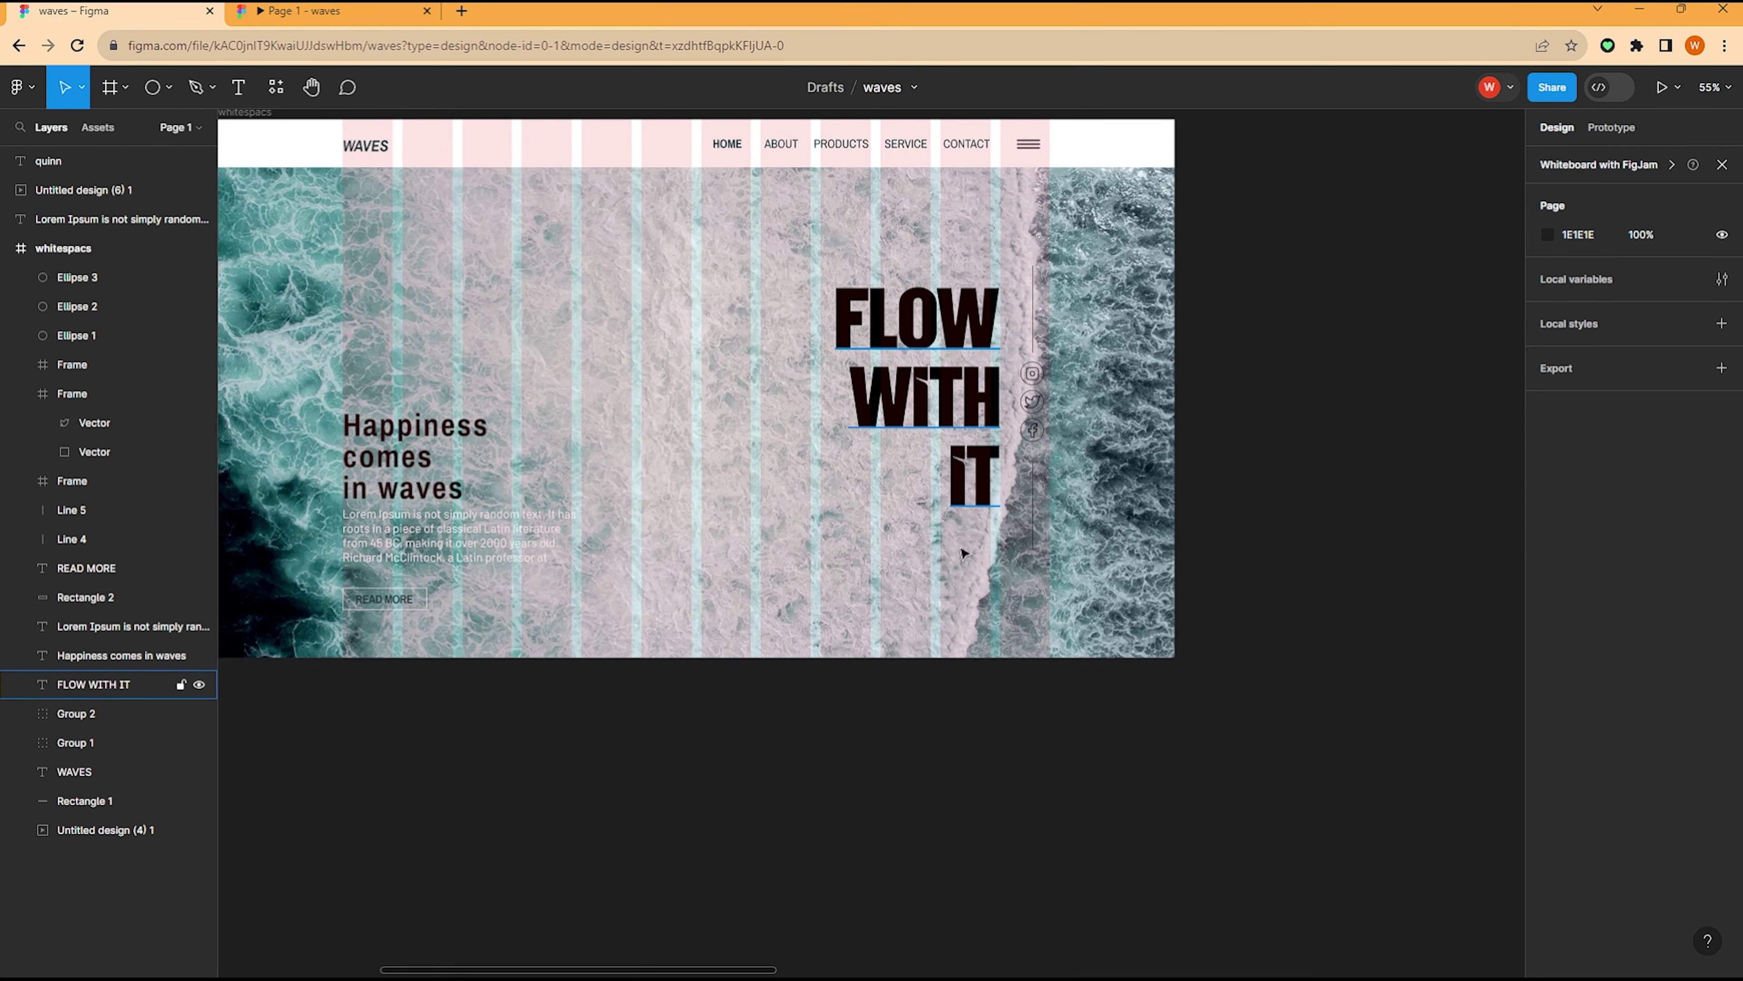
{"action": "scroll", "coordinate": [942, 570], "scroll_direction": "up", "scroll_amount": 1}
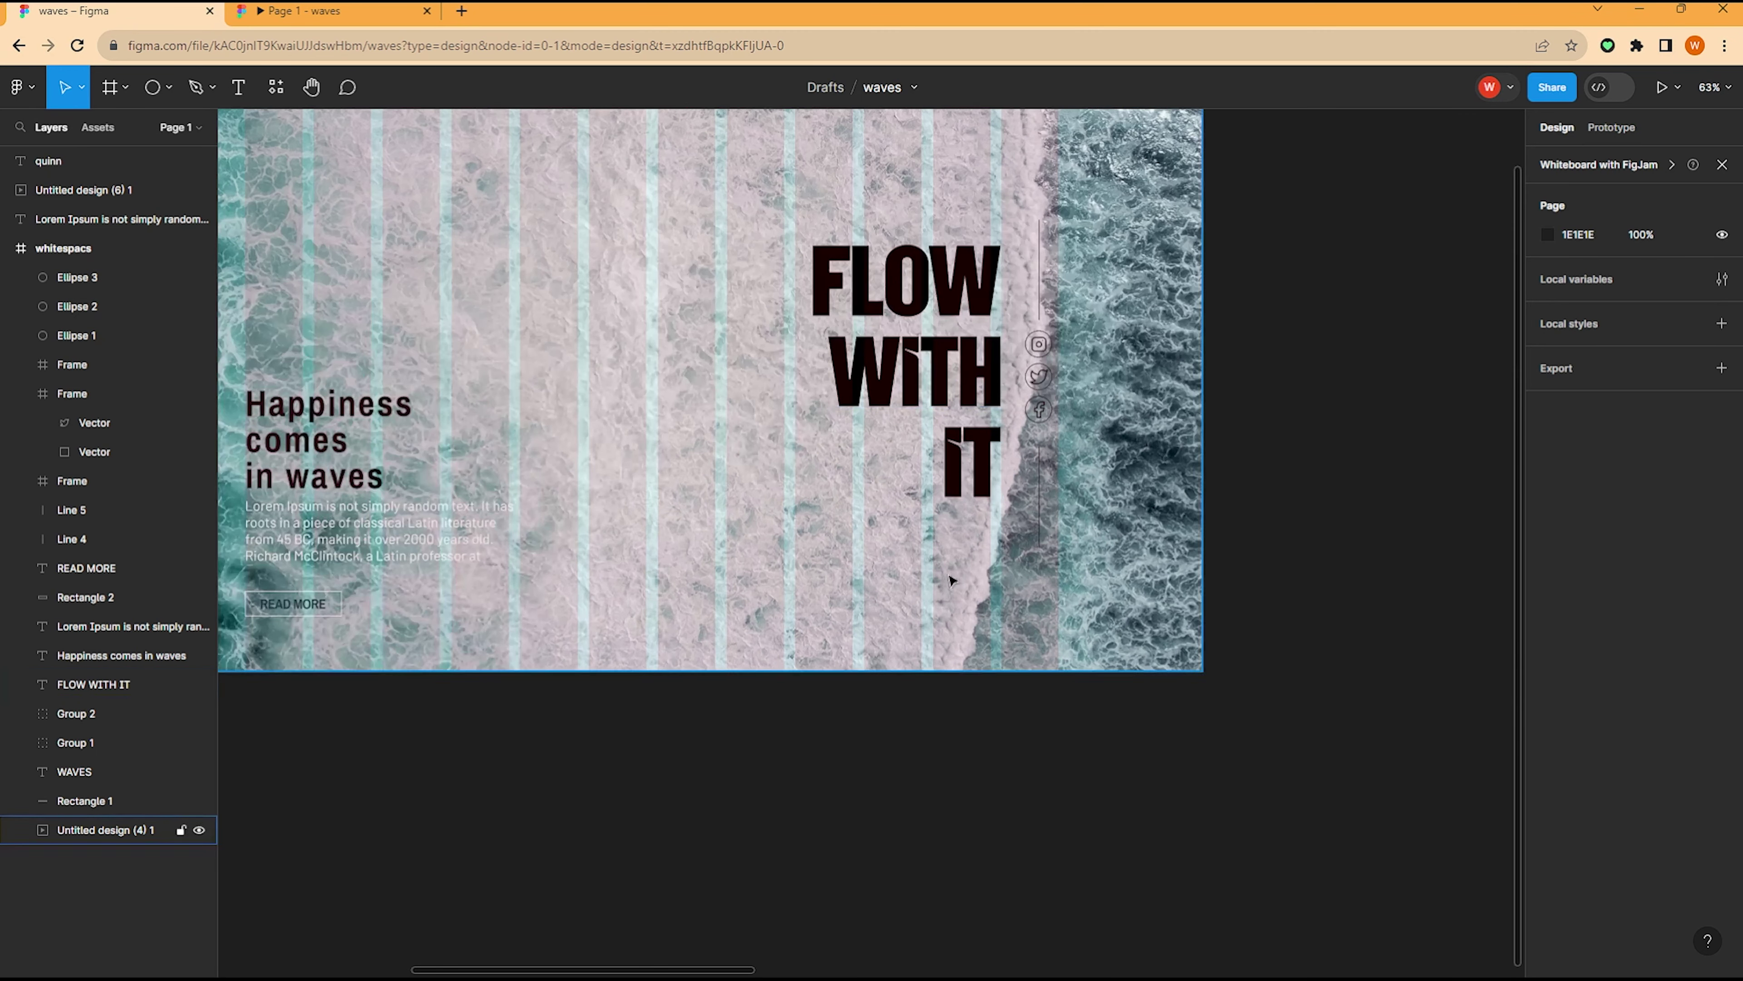
{"action": "scroll", "coordinate": [934, 580], "scroll_direction": "up", "scroll_amount": 1}
Step: Add a bold Archivo Narrow '01/03' counter below the headline at size 48
{"action": "left_click", "coordinate": [846, 541]}
{"action": "type", "text": "01/03"}
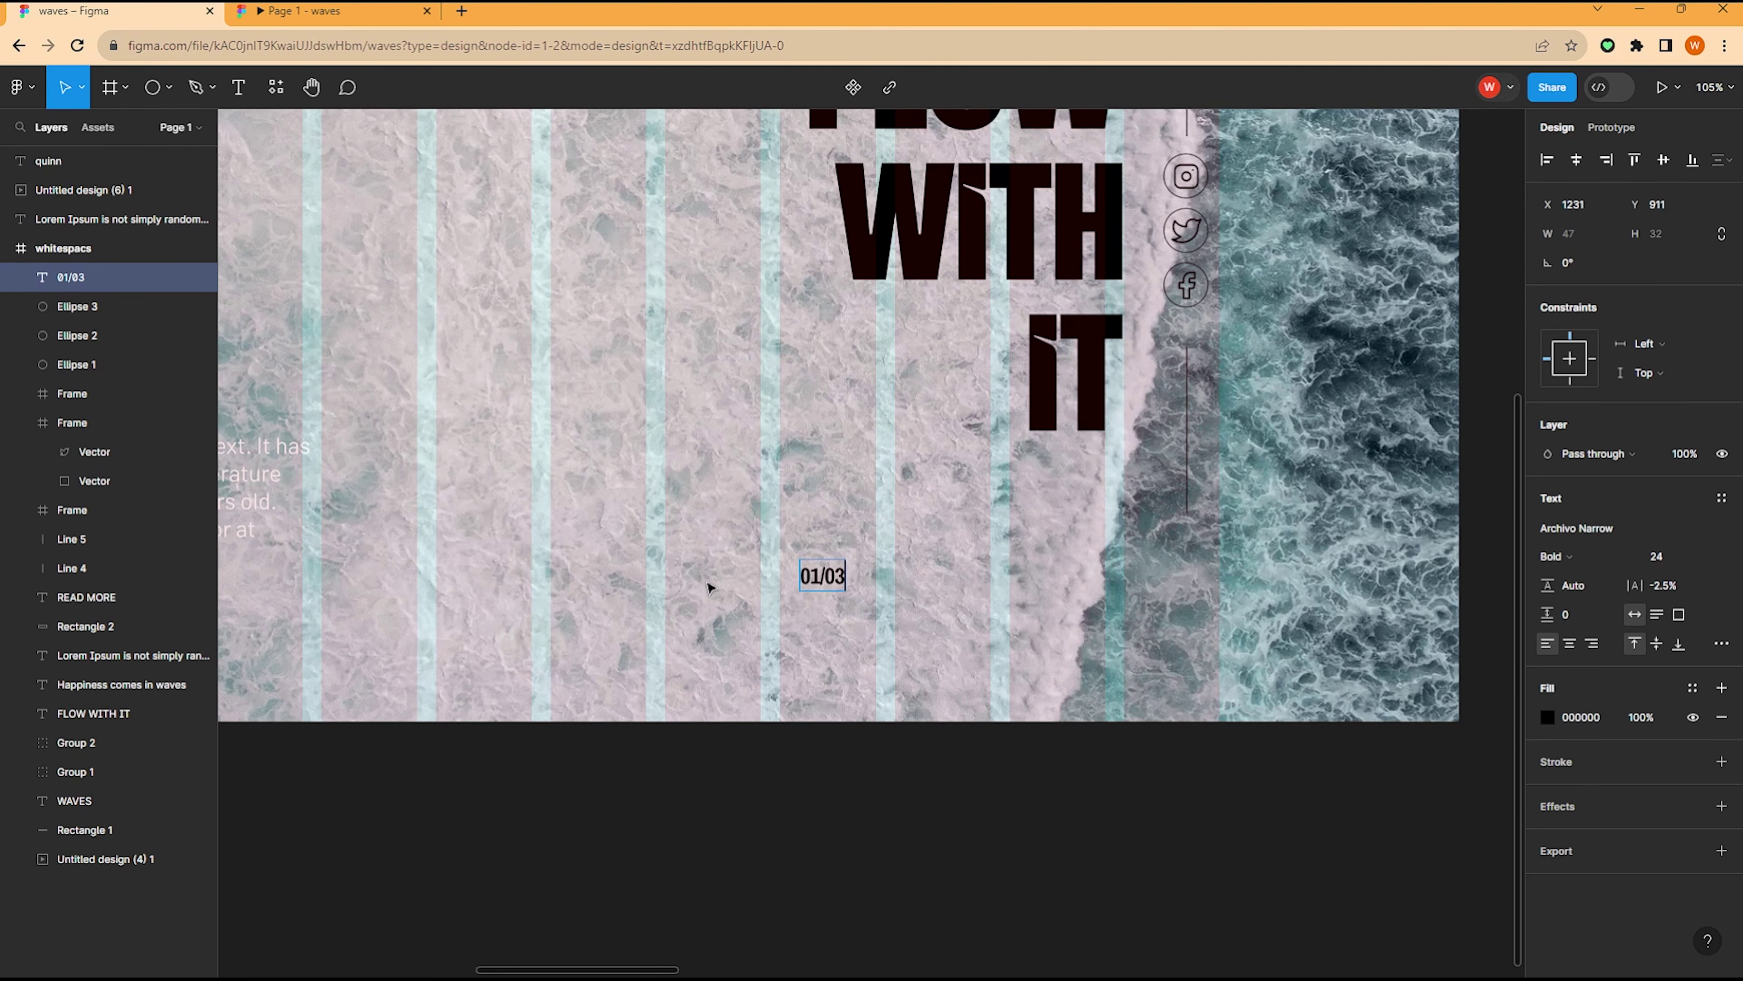
{"action": "scroll", "coordinate": [711, 587], "scroll_direction": "up", "scroll_amount": 2}
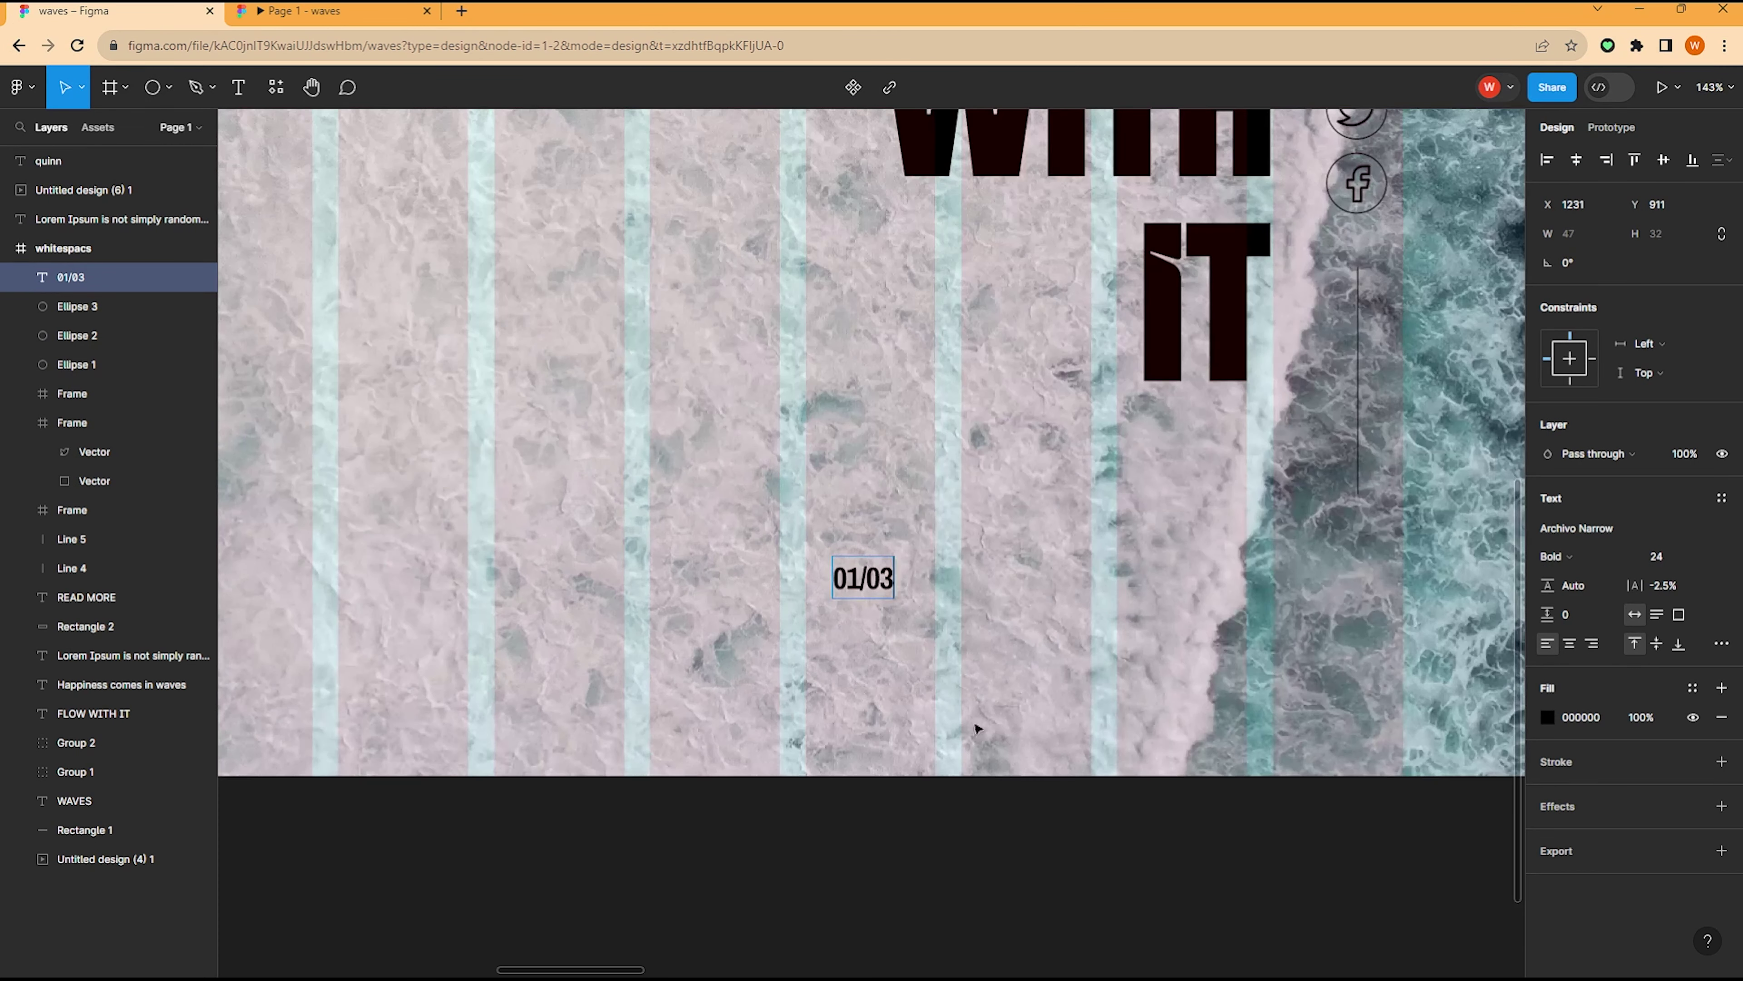
{"action": "key", "text": "Escape"}
{"action": "left_click", "coordinate": [1709, 556]}
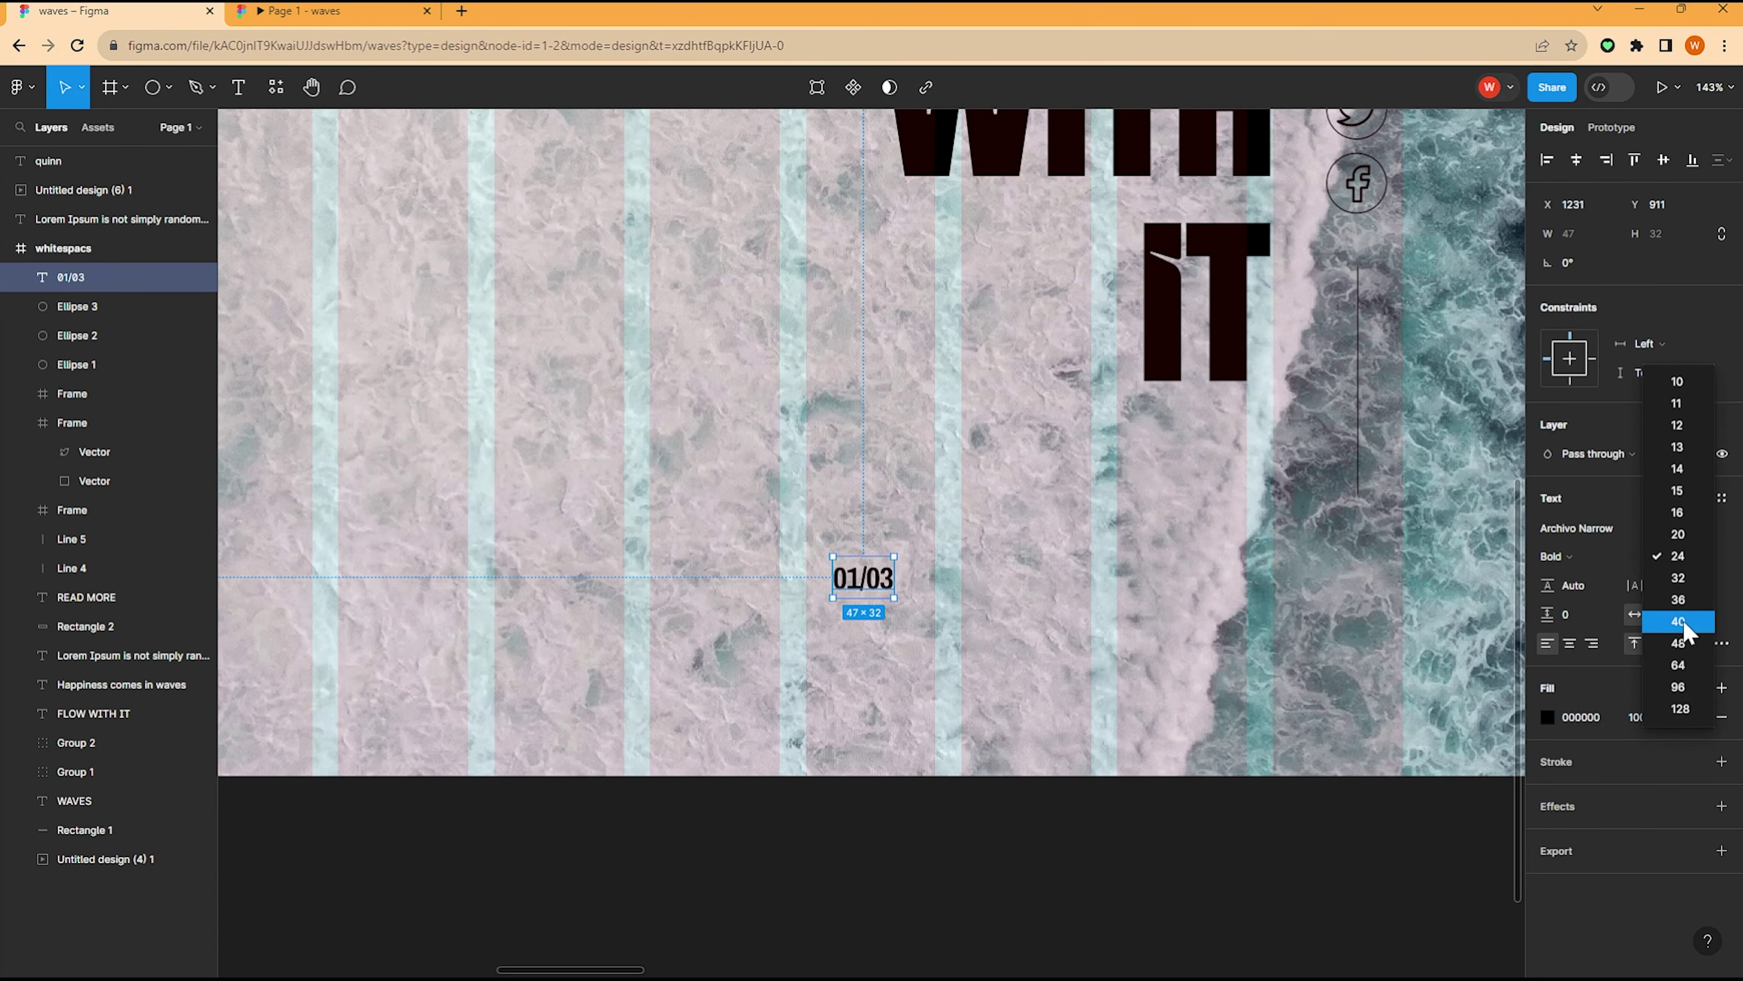
{"action": "left_click", "coordinate": [1675, 628]}
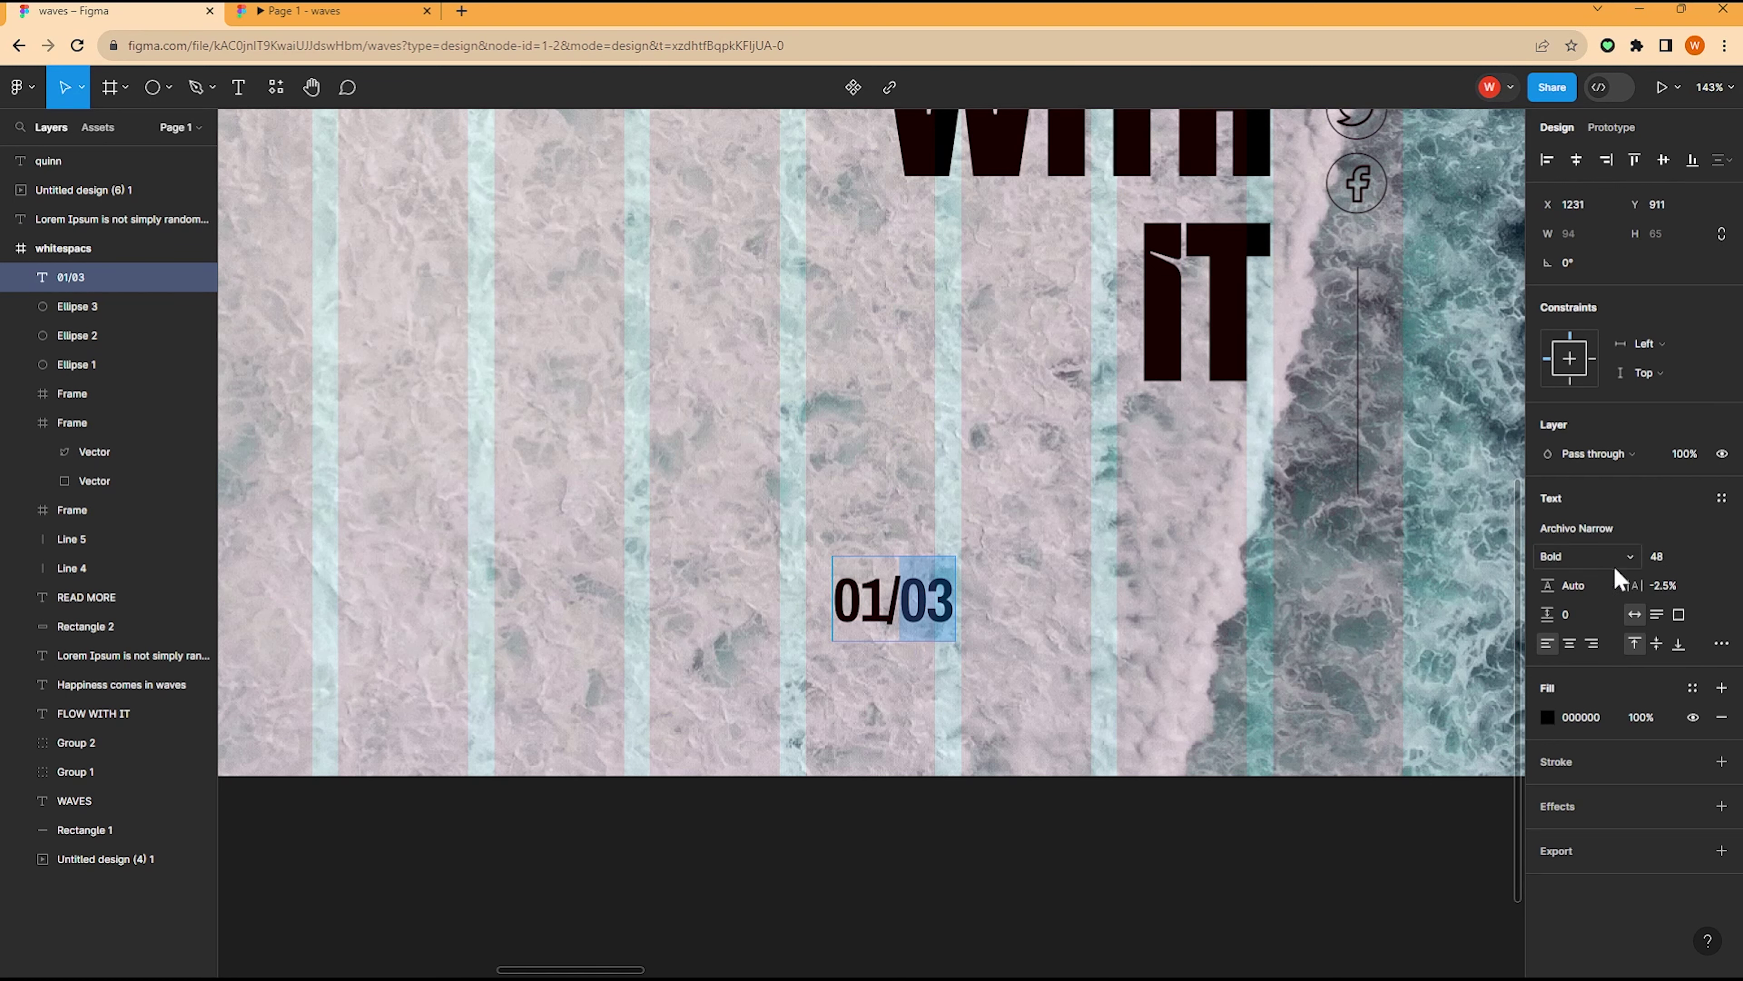
Step: Shrink the '03' part of the counter to size 32
{"action": "left_click", "coordinate": [1707, 560]}
{"action": "left_click", "coordinate": [1704, 492]}
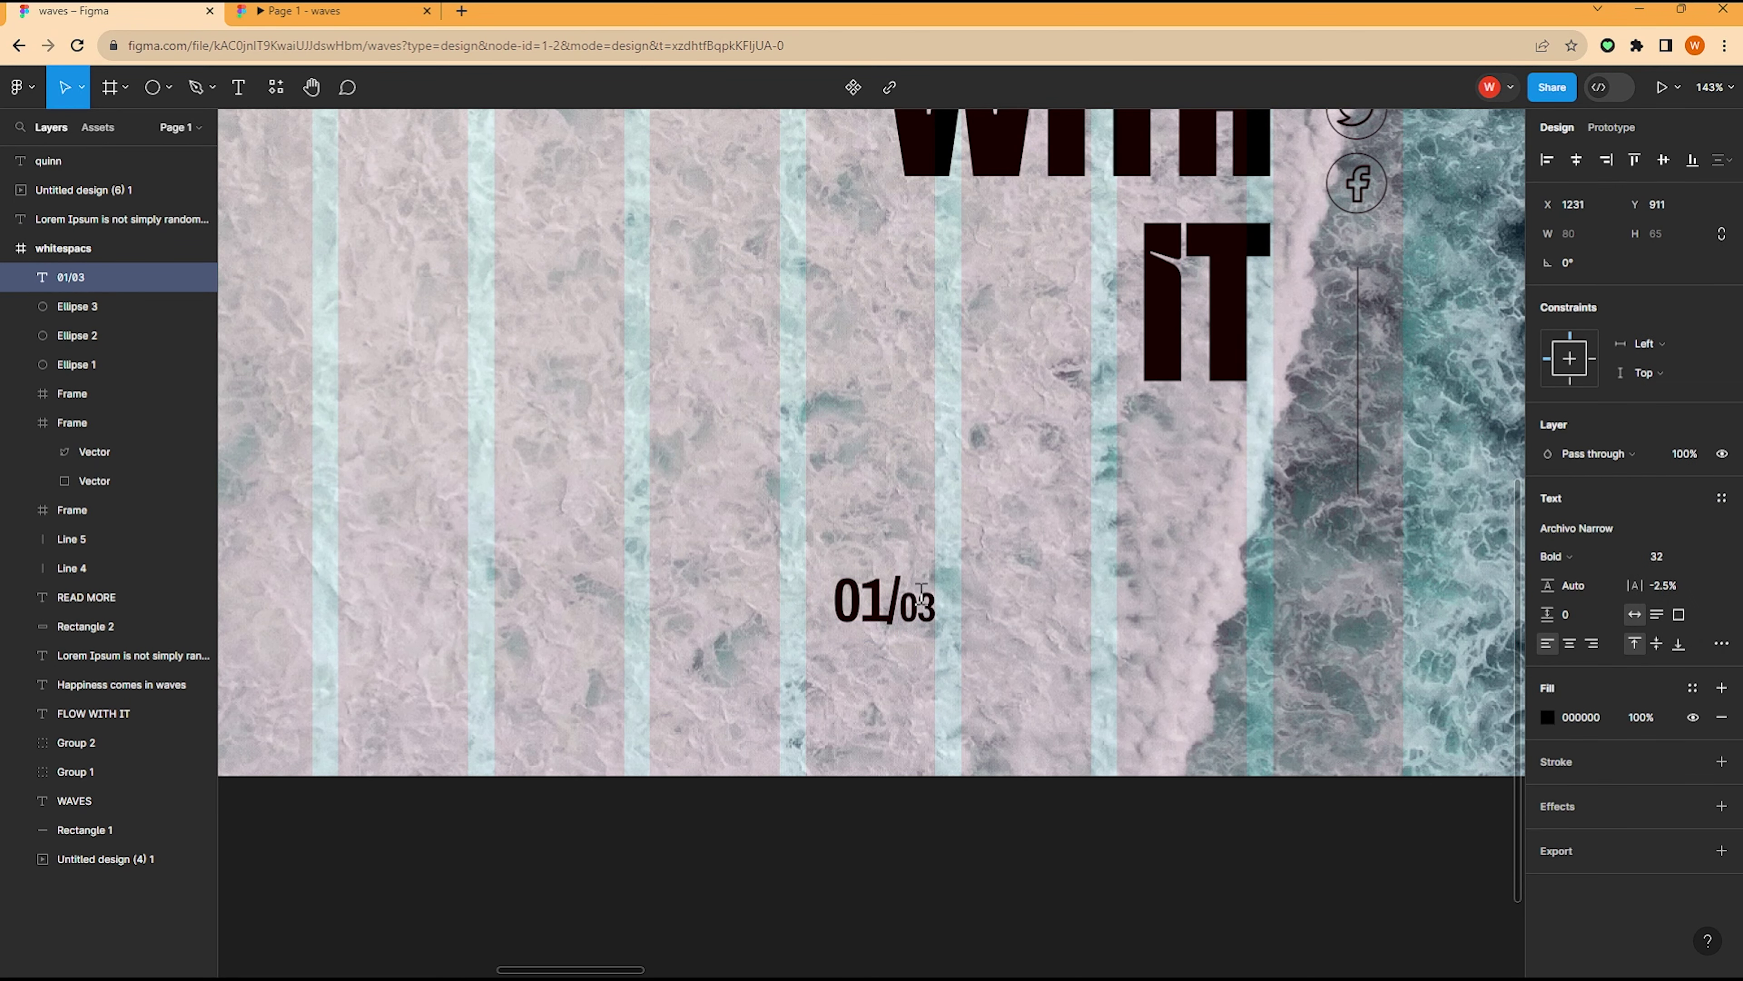
{"action": "scroll", "coordinate": [892, 563], "scroll_direction": "down", "scroll_amount": 3}
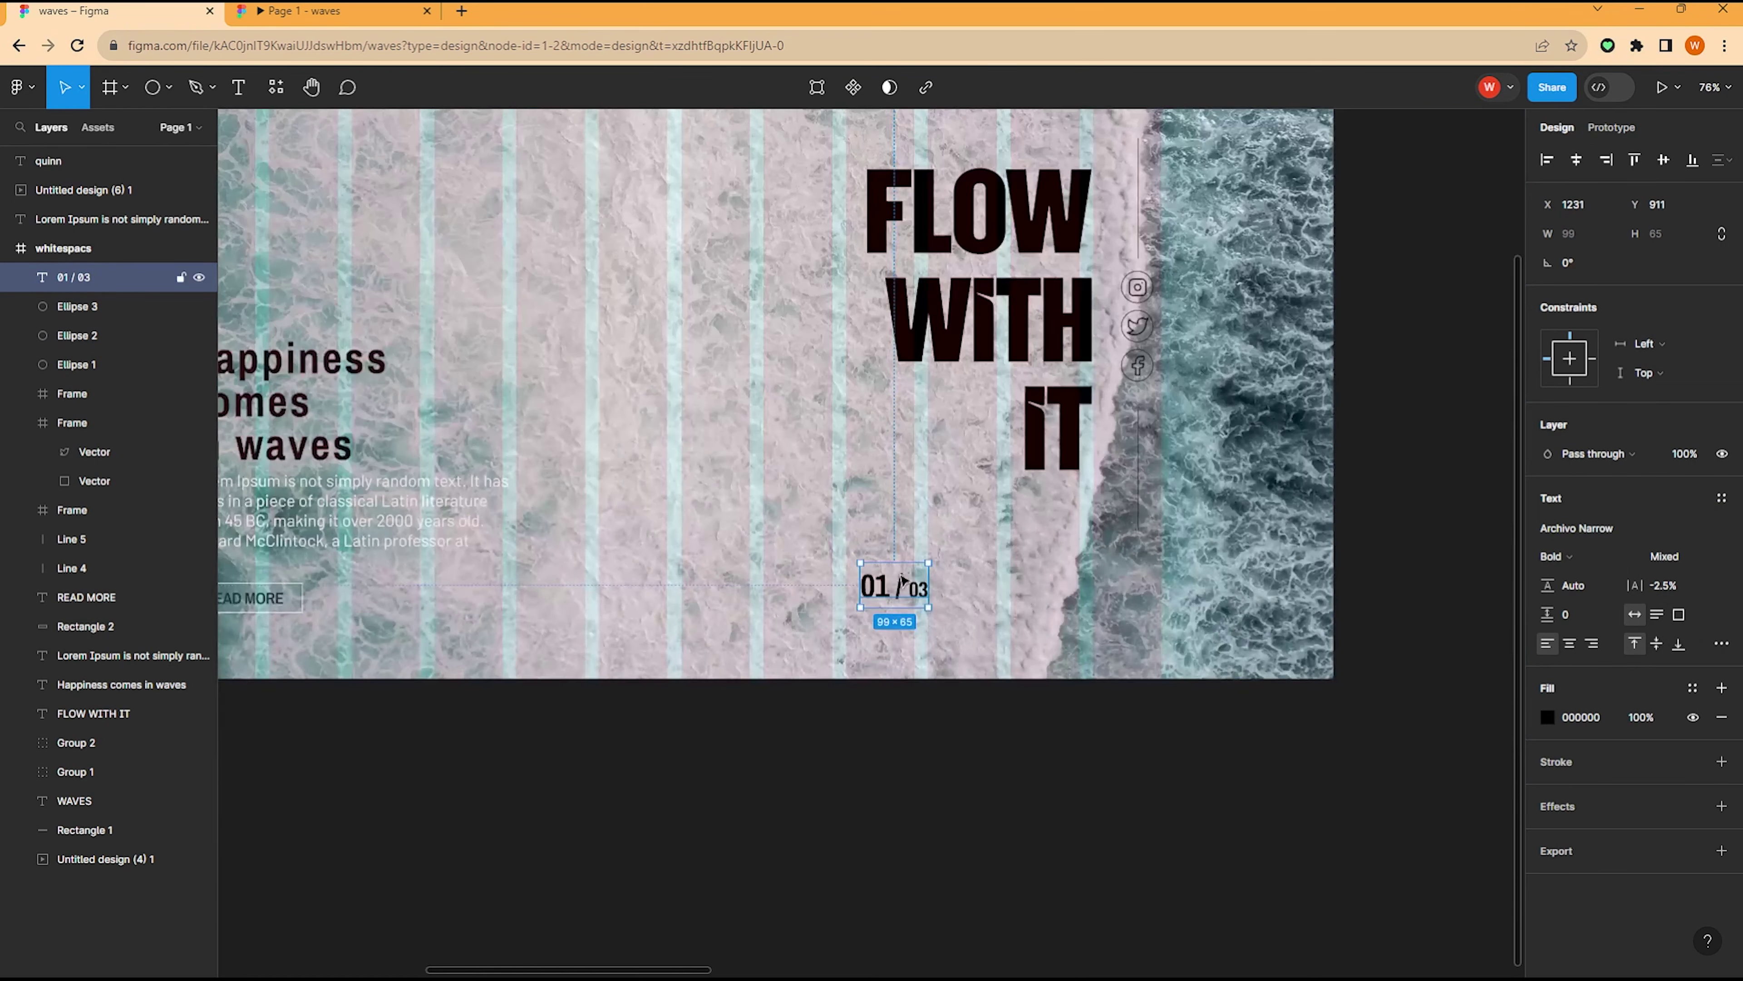
{"action": "key", "text": "Escape"}
{"action": "scroll", "coordinate": [926, 573], "scroll_direction": "up", "scroll_amount": 1}
{"action": "left_click", "coordinate": [849, 609]}
{"action": "scroll", "coordinate": [923, 569], "scroll_direction": "down", "scroll_amount": 3}
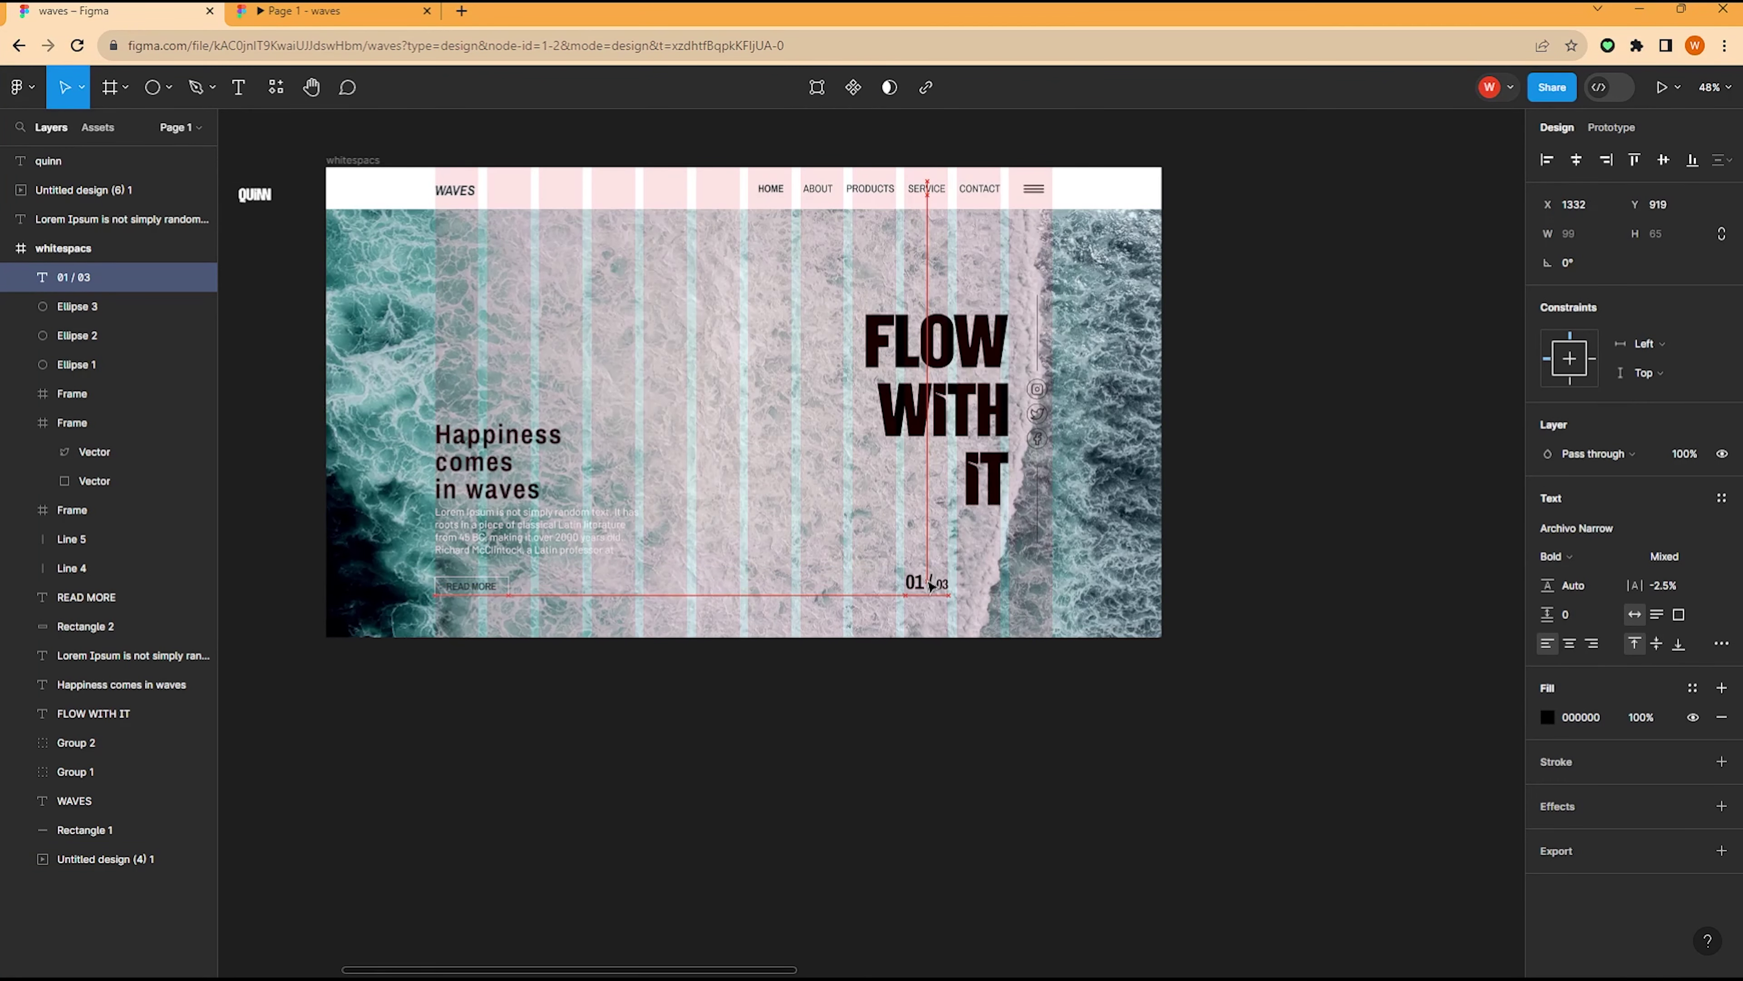
Step: Copy the vertical line as a 175-wide horizontal line beside the counter
{"action": "left_click", "coordinate": [990, 731]}
{"action": "scroll", "coordinate": [961, 515], "scroll_direction": "up", "scroll_amount": 3}
{"action": "left_click", "coordinate": [875, 494]}
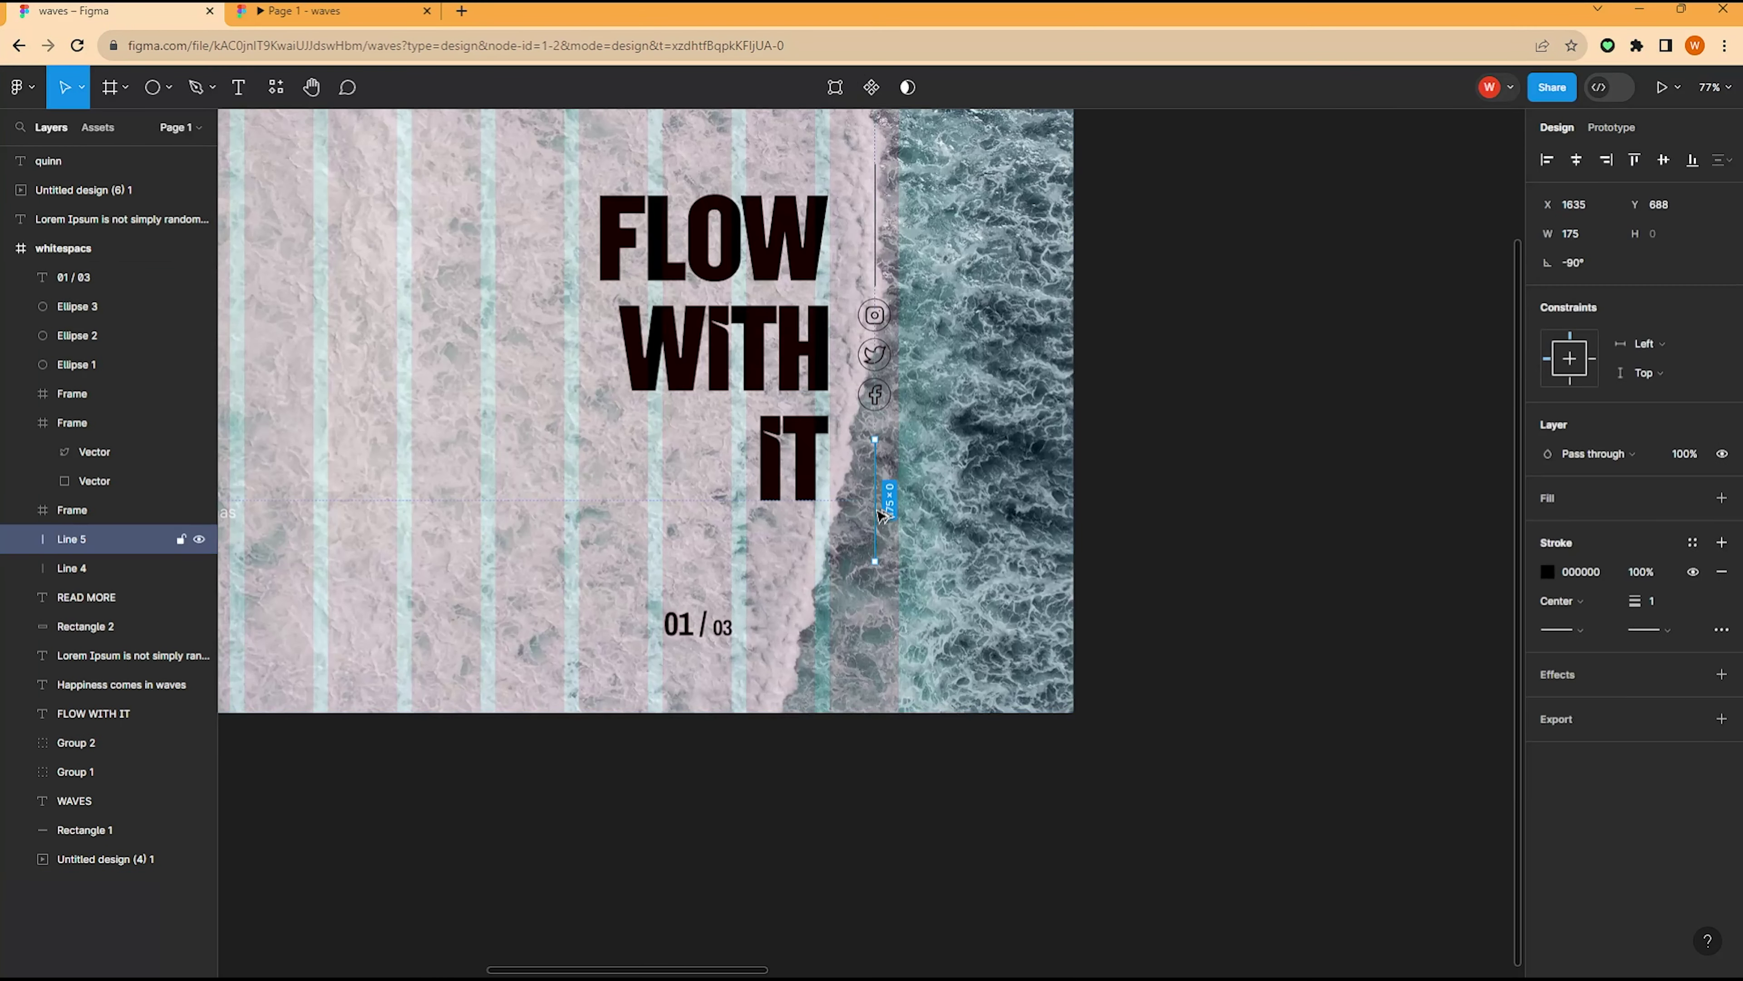
{"action": "mouse_move", "coordinate": [875, 495]}
{"action": "left_mouse_down"}
{"action": "mouse_move", "coordinate": [810, 605]}
{"action": "mouse_move", "coordinate": [773, 536]}
{"action": "left_mouse_up"}
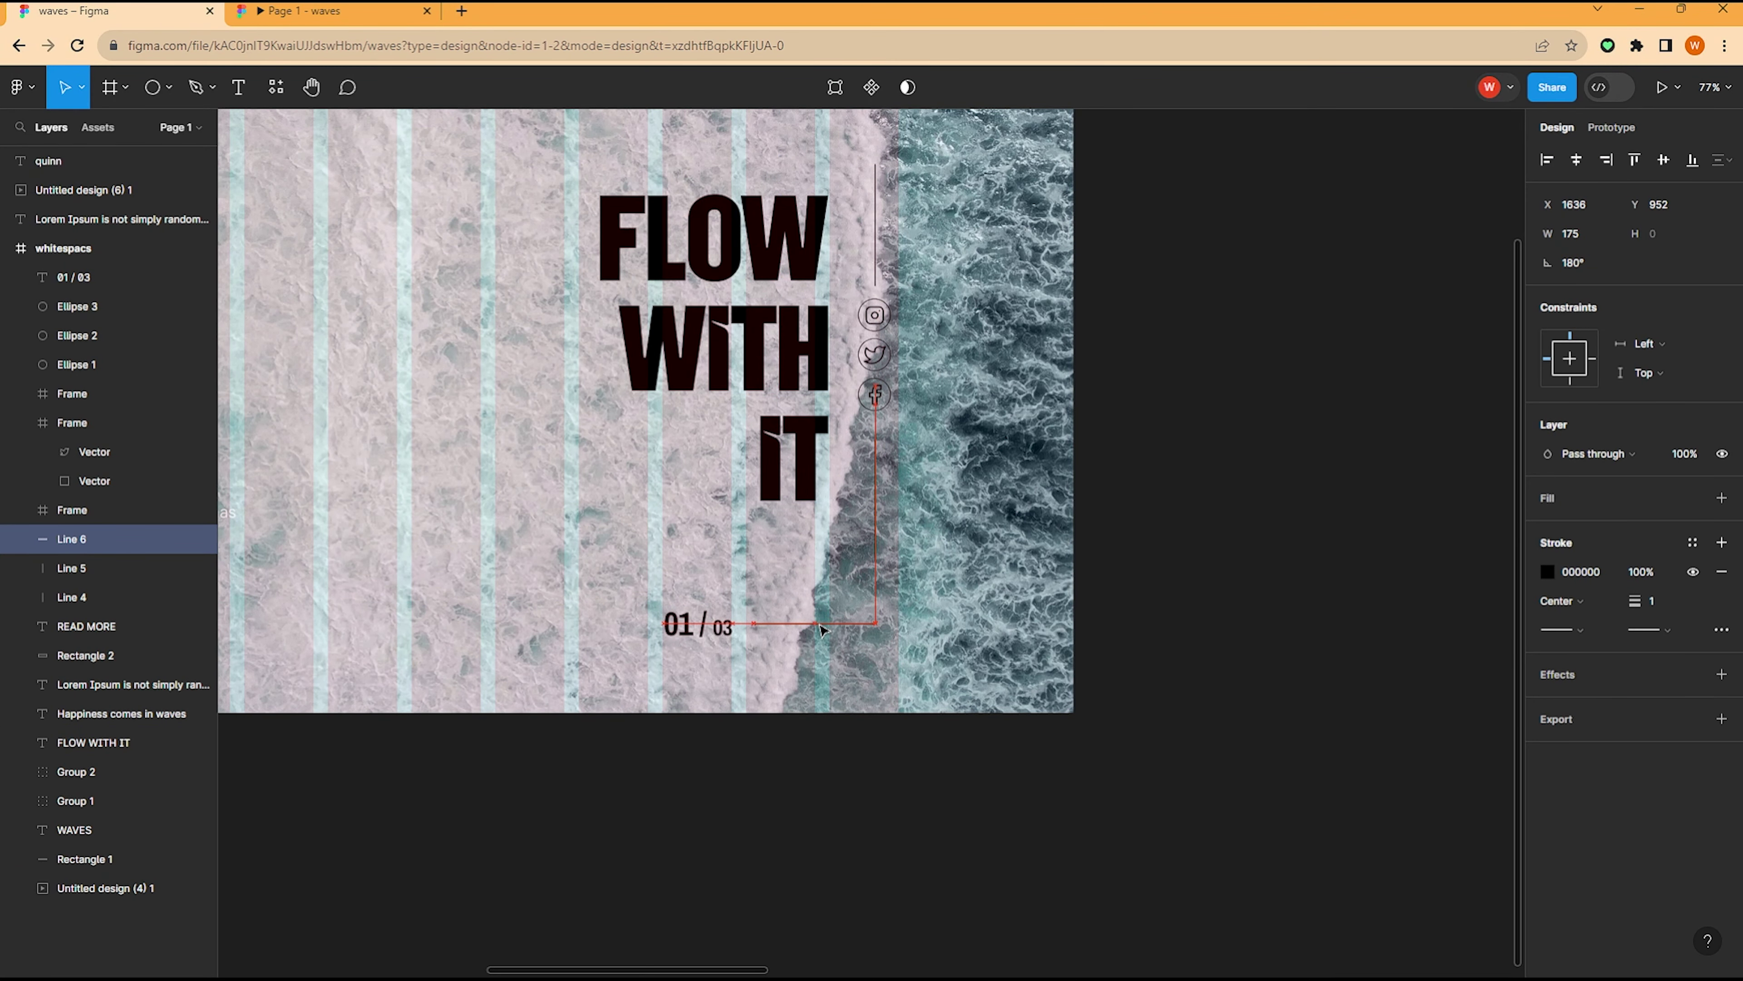
{"action": "left_click", "coordinate": [831, 647]}
{"action": "scroll", "coordinate": [864, 463], "scroll_direction": "up", "scroll_amount": 3}
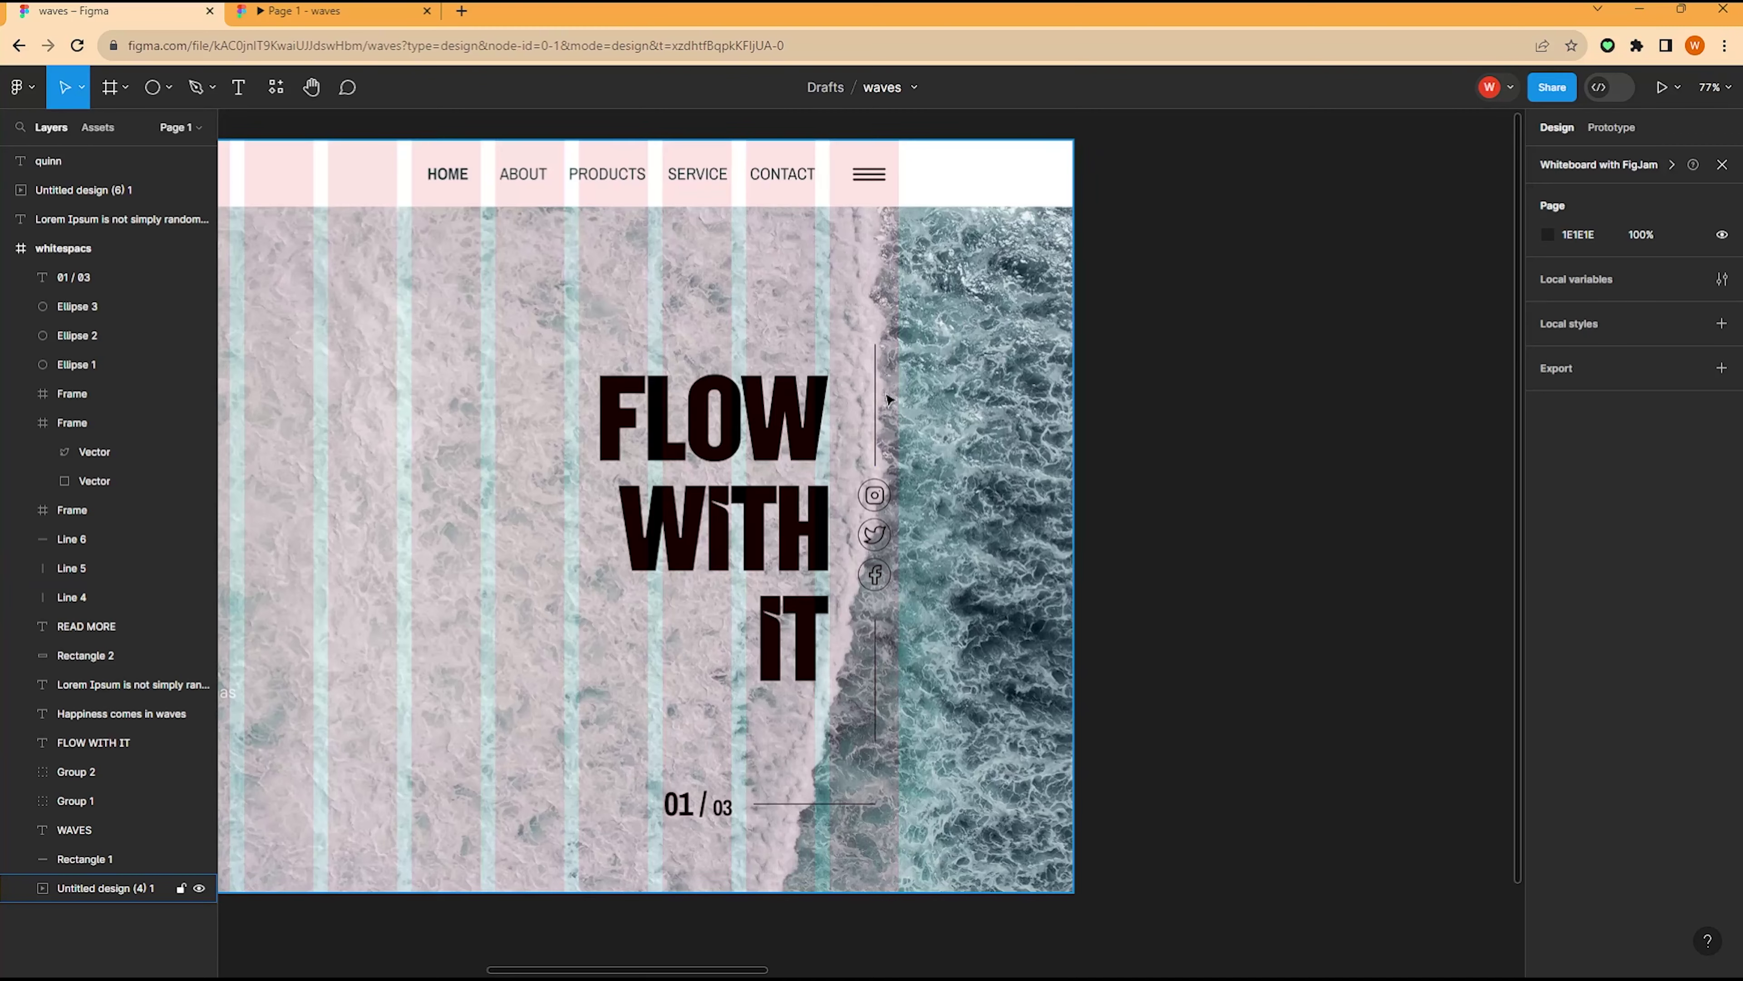
{"action": "scroll", "coordinate": [888, 399], "scroll_direction": "down", "scroll_amount": 5}
{"action": "scroll", "coordinate": [824, 398], "scroll_direction": "up", "scroll_amount": 3}
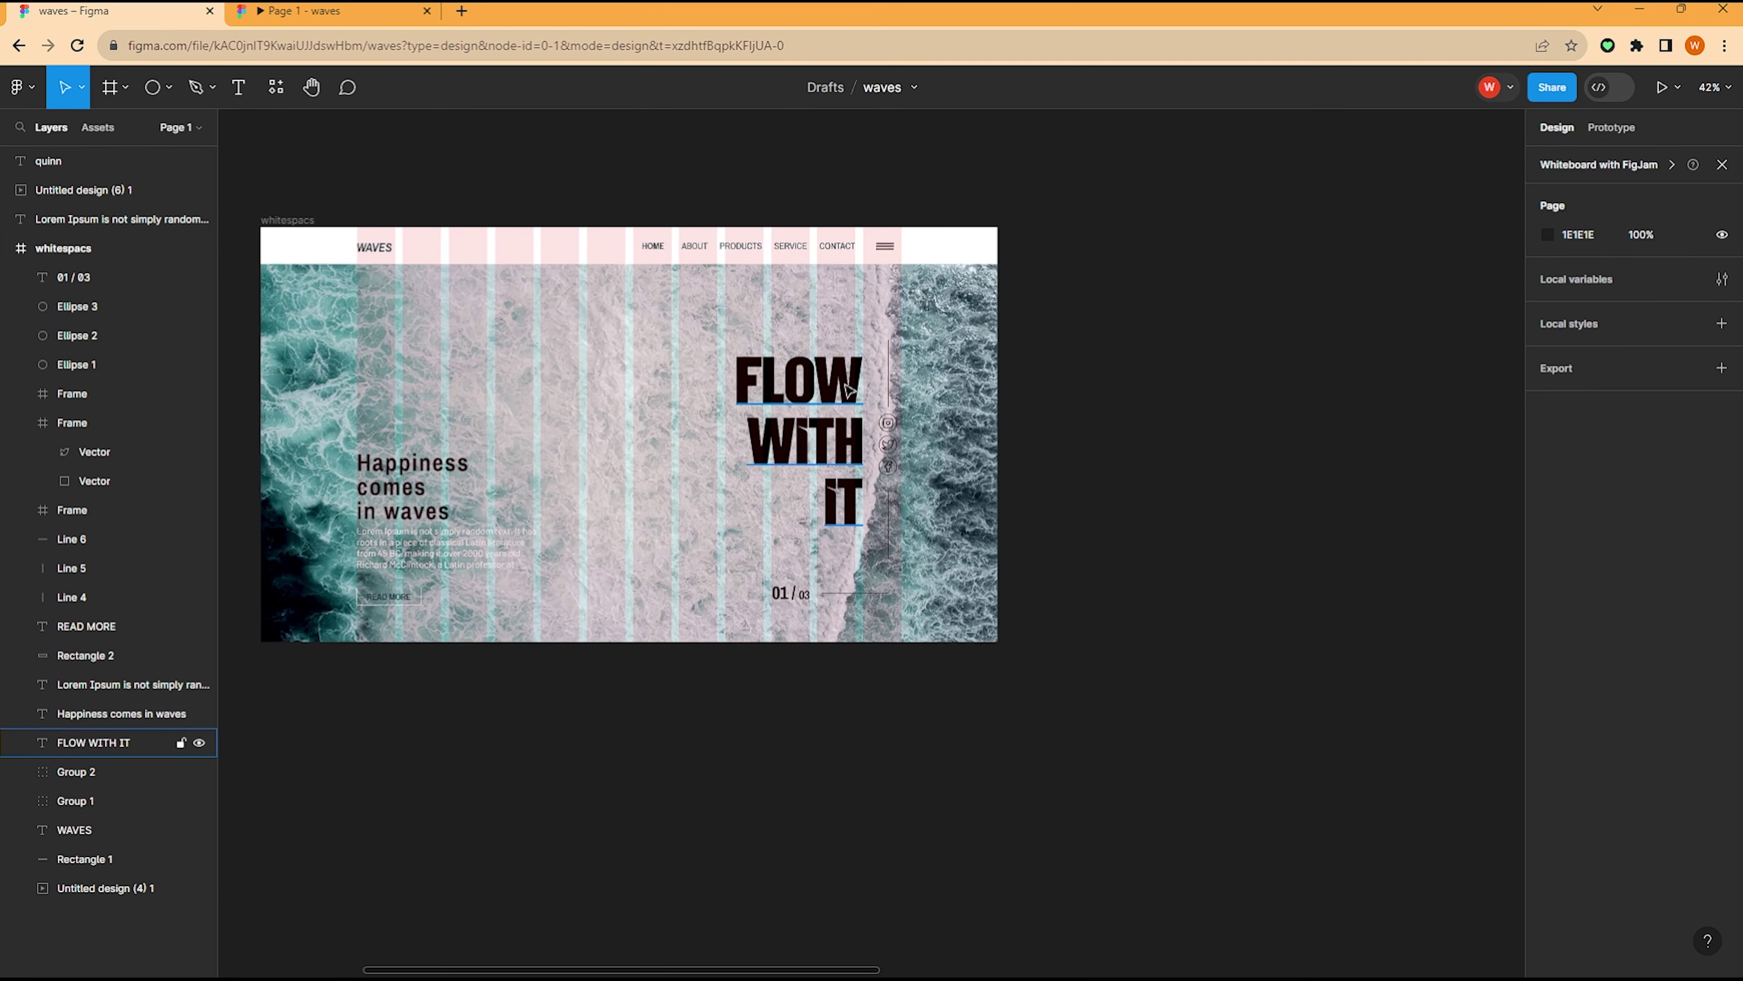
{"action": "left_click", "coordinate": [830, 388]}
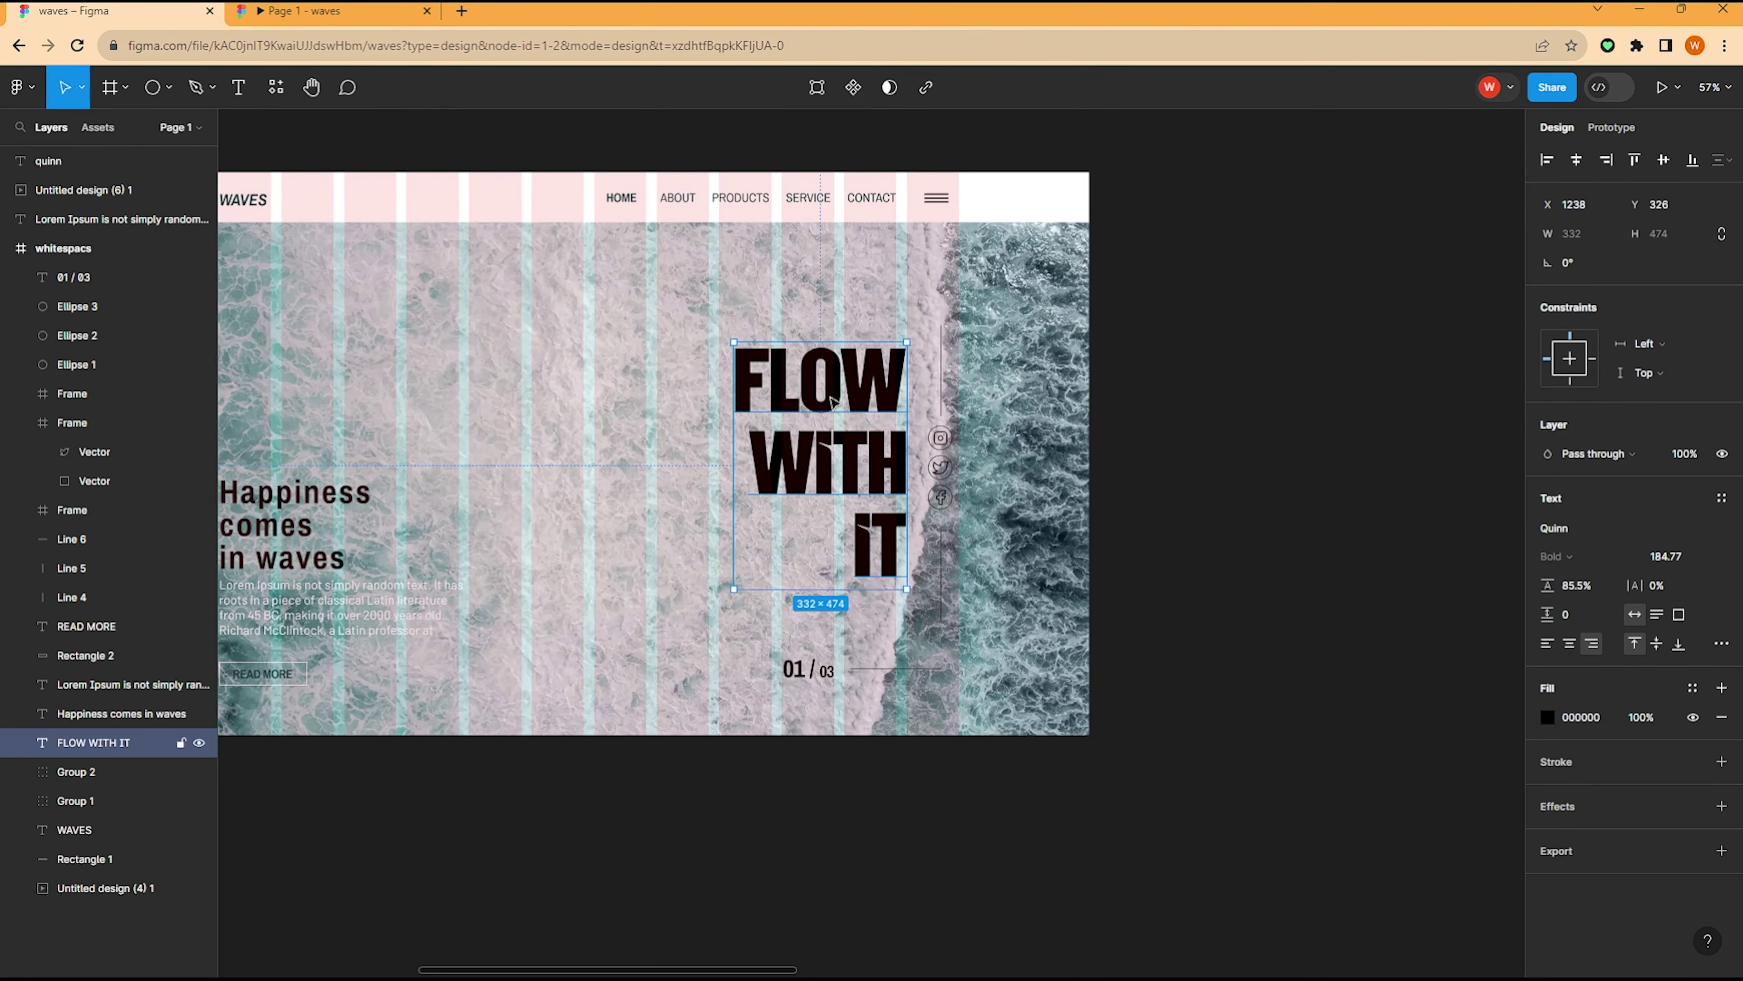
Step: Enlarge the FLOW WITH IT headline proportionally with the K scale tool
{"action": "scroll", "coordinate": [830, 400], "scroll_direction": "down", "scroll_amount": 2}
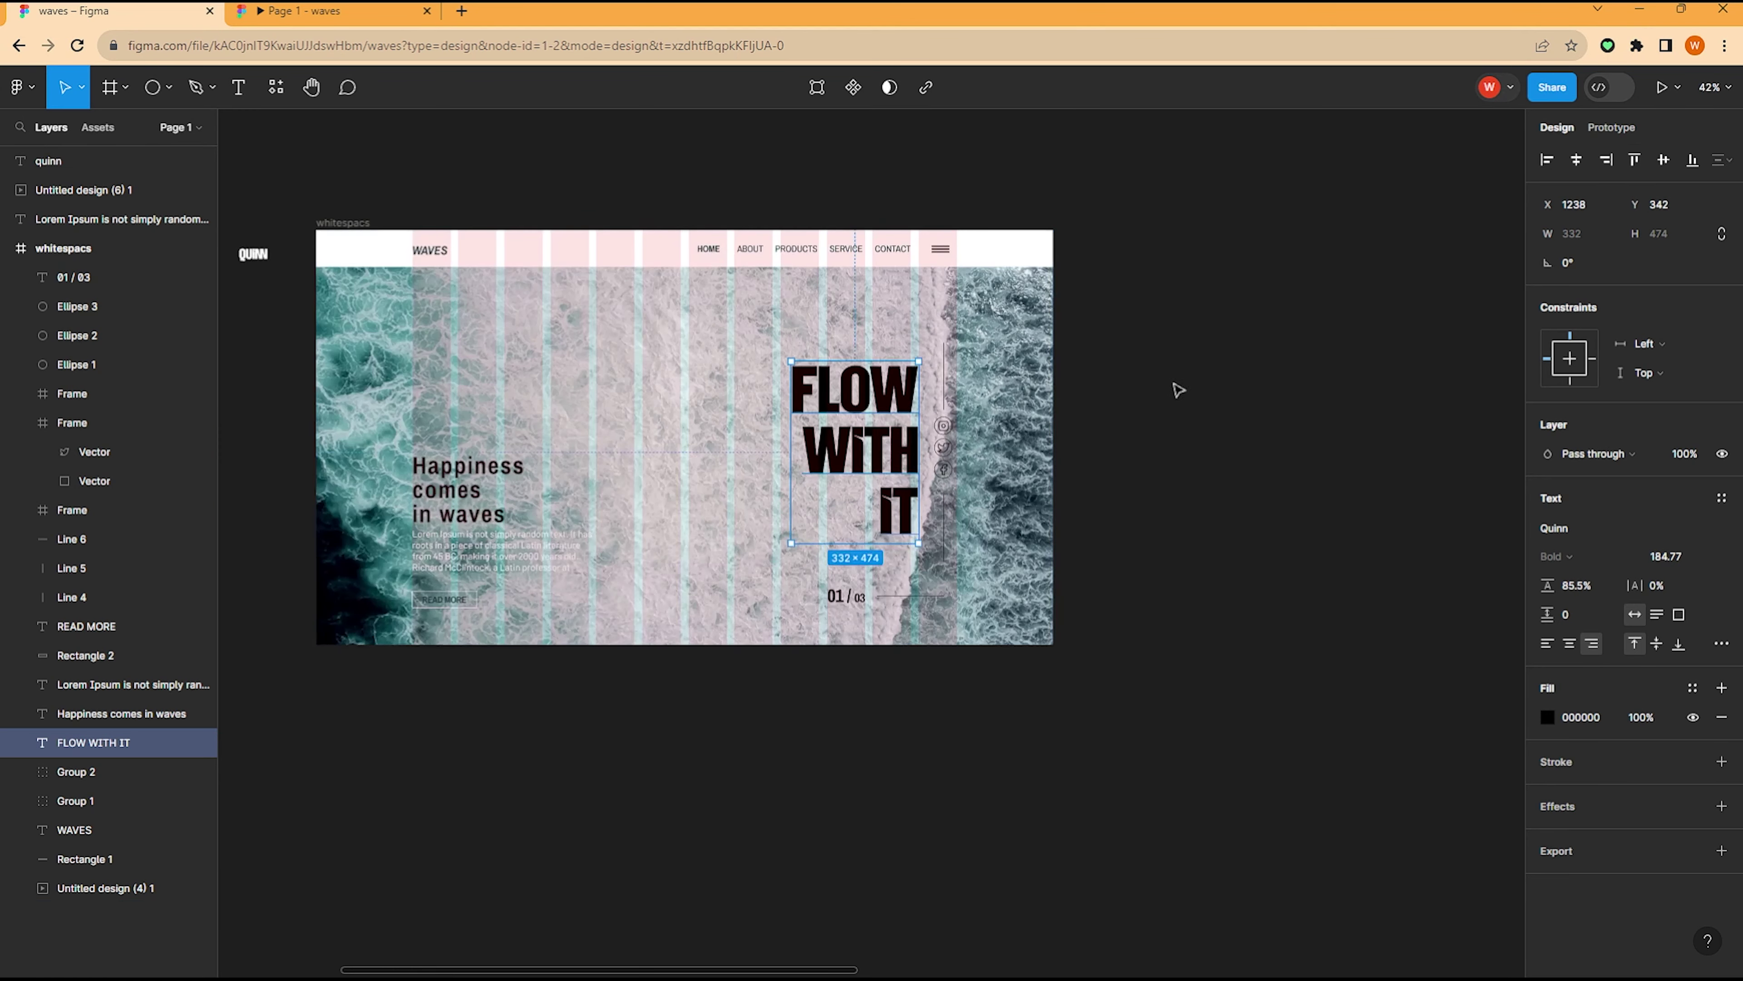
{"action": "left_click", "coordinate": [1133, 381]}
{"action": "scroll", "coordinate": [920, 371], "scroll_direction": "down", "scroll_amount": 1}
{"action": "scroll", "coordinate": [909, 366], "scroll_direction": "up", "scroll_amount": 2}
{"action": "left_click", "coordinate": [818, 394]}
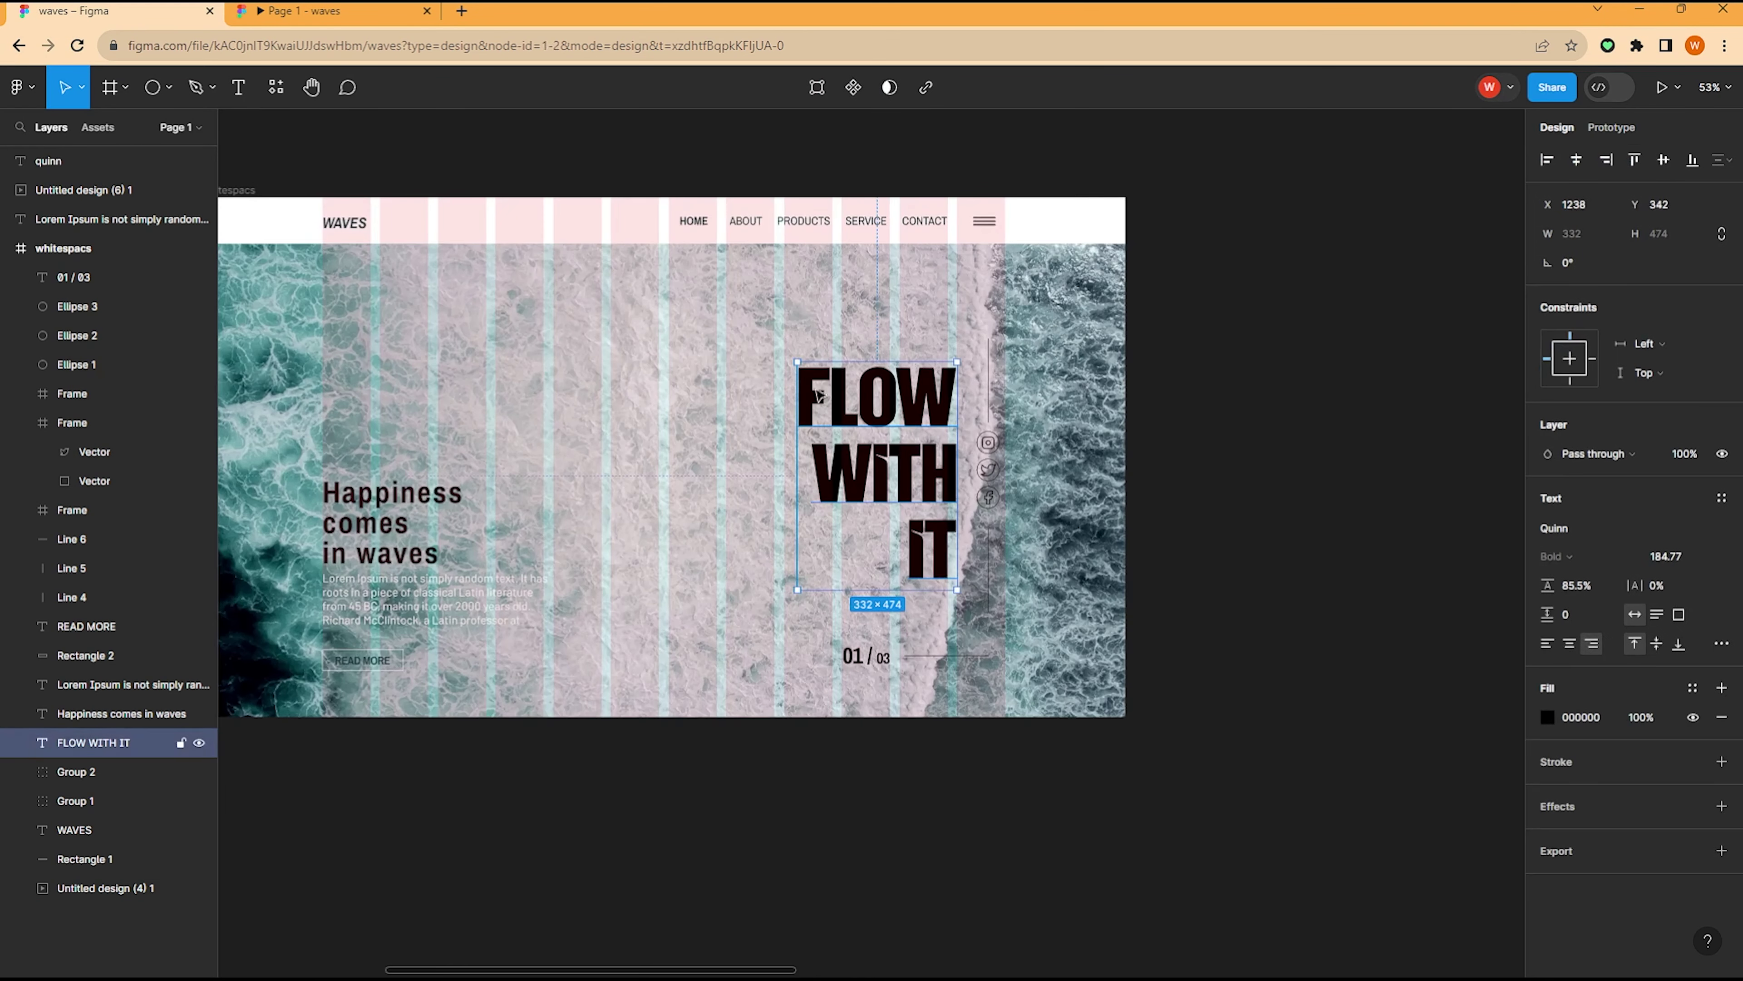
{"action": "key", "text": "k"}
{"action": "left_click_drag", "start_coordinate": [787, 371], "coordinate": [759, 336]}
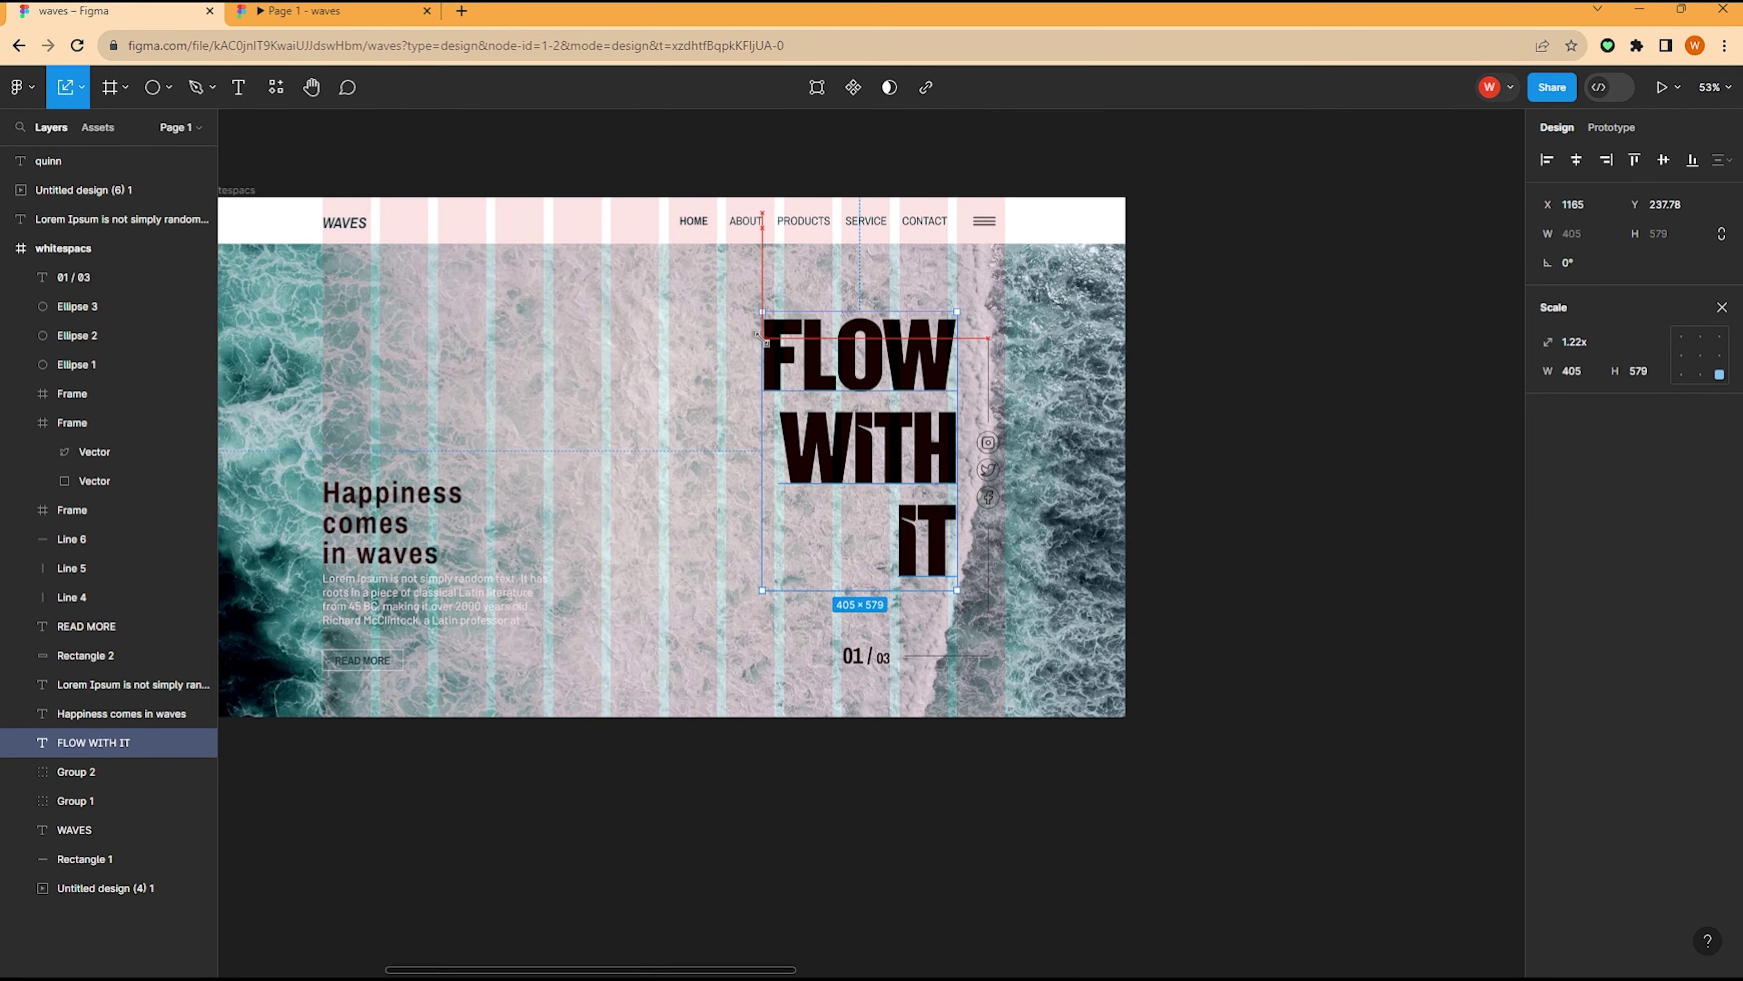
Step: Scale the headline to 1.42x, position it beside the icons, and preview the prototype
{"action": "left_click_drag", "start_coordinate": [853, 390], "coordinate": [863, 453]}
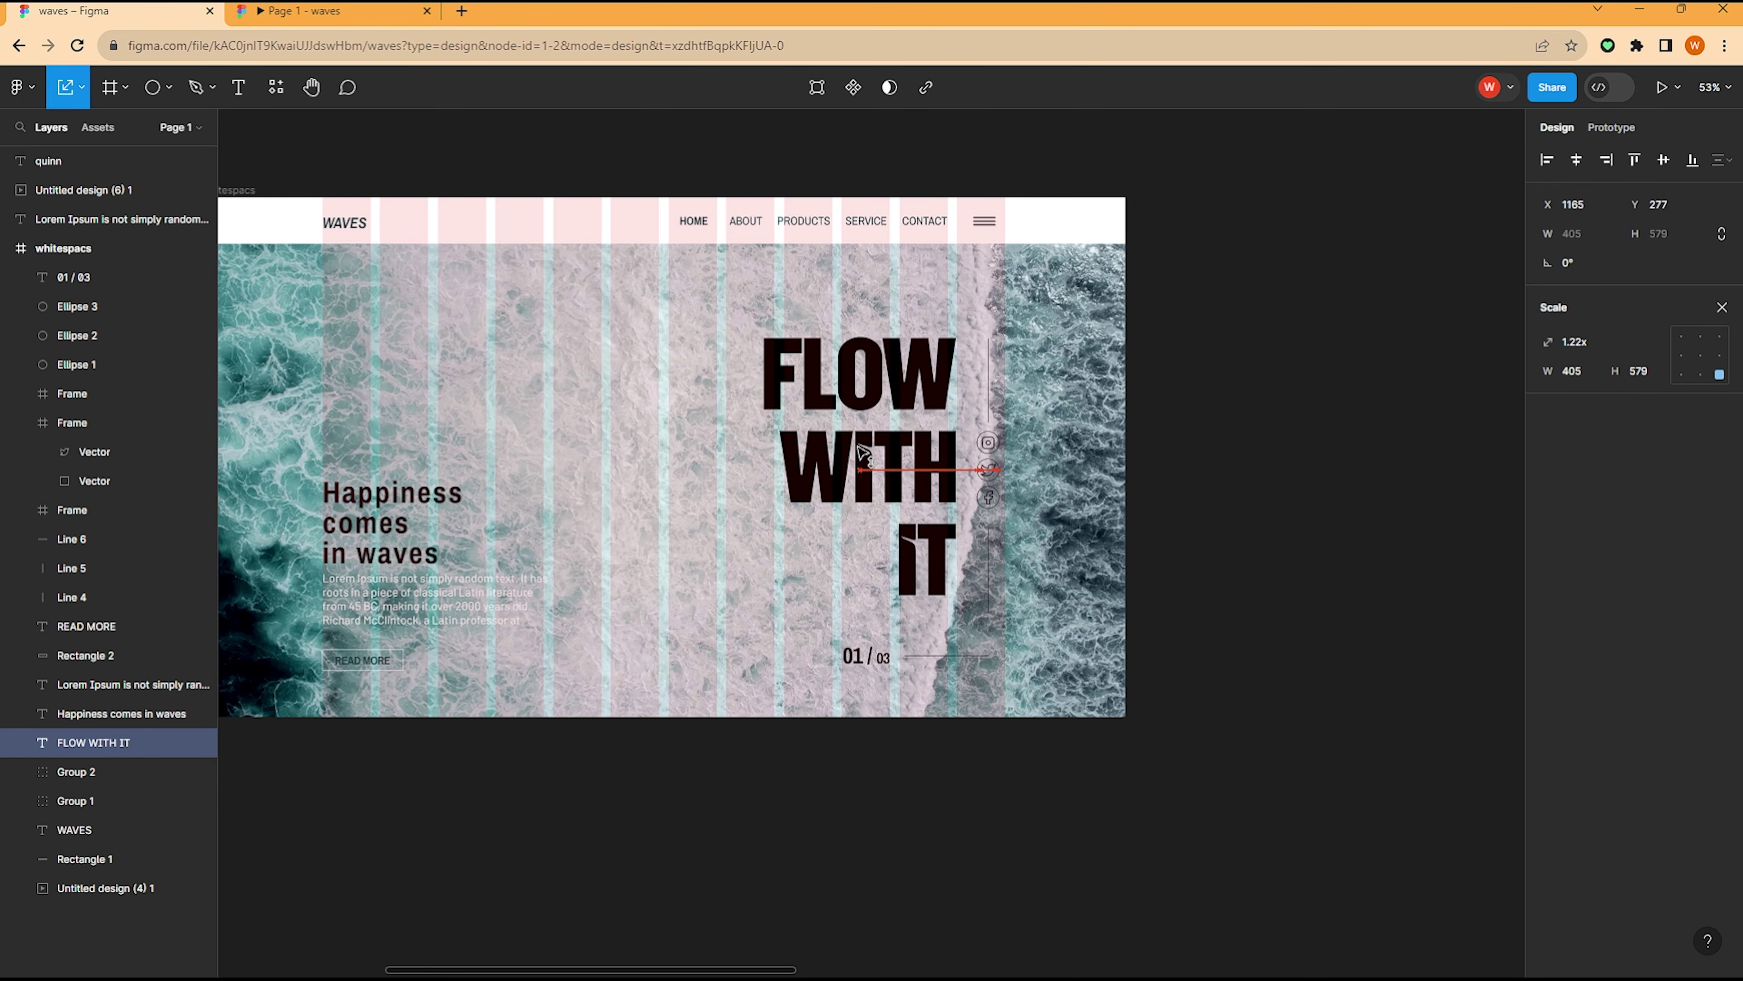
{"action": "left_click_drag", "start_coordinate": [752, 327], "coordinate": [724, 281]}
{"action": "left_click_drag", "start_coordinate": [853, 411], "coordinate": [853, 427]}
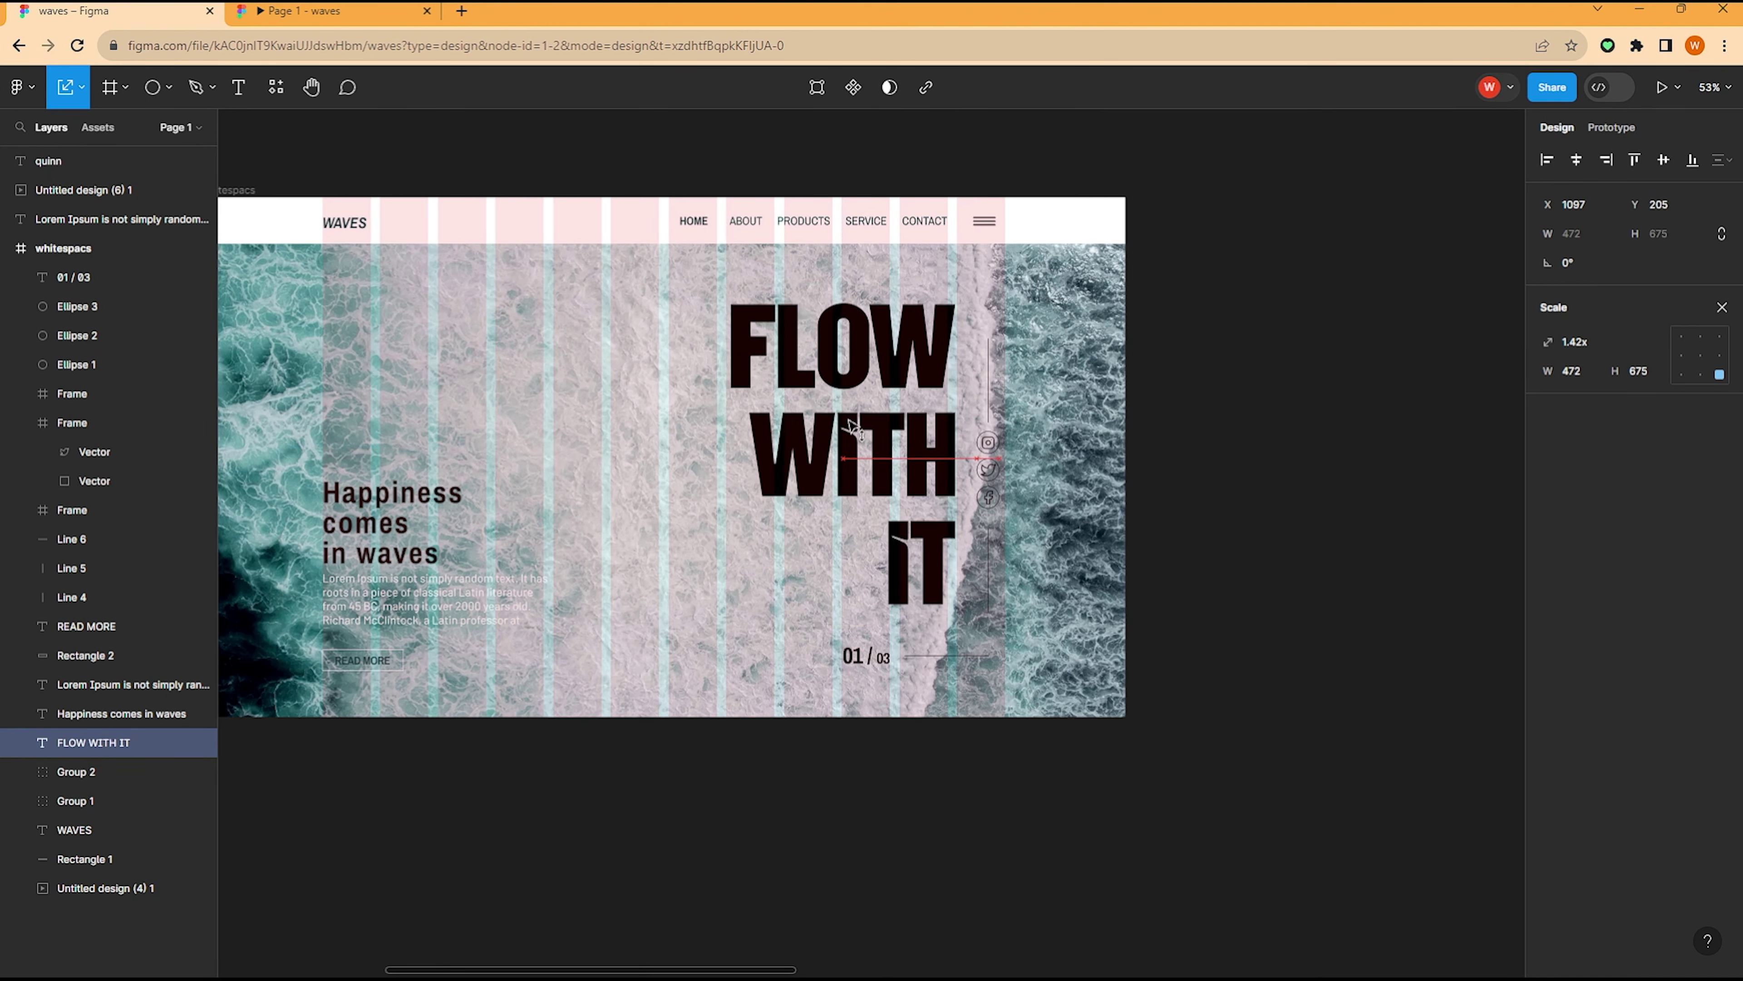
{"action": "key", "text": "Escape"}
{"action": "scroll", "coordinate": [817, 383], "scroll_direction": "down", "scroll_amount": 3, "text": "ctrl"}
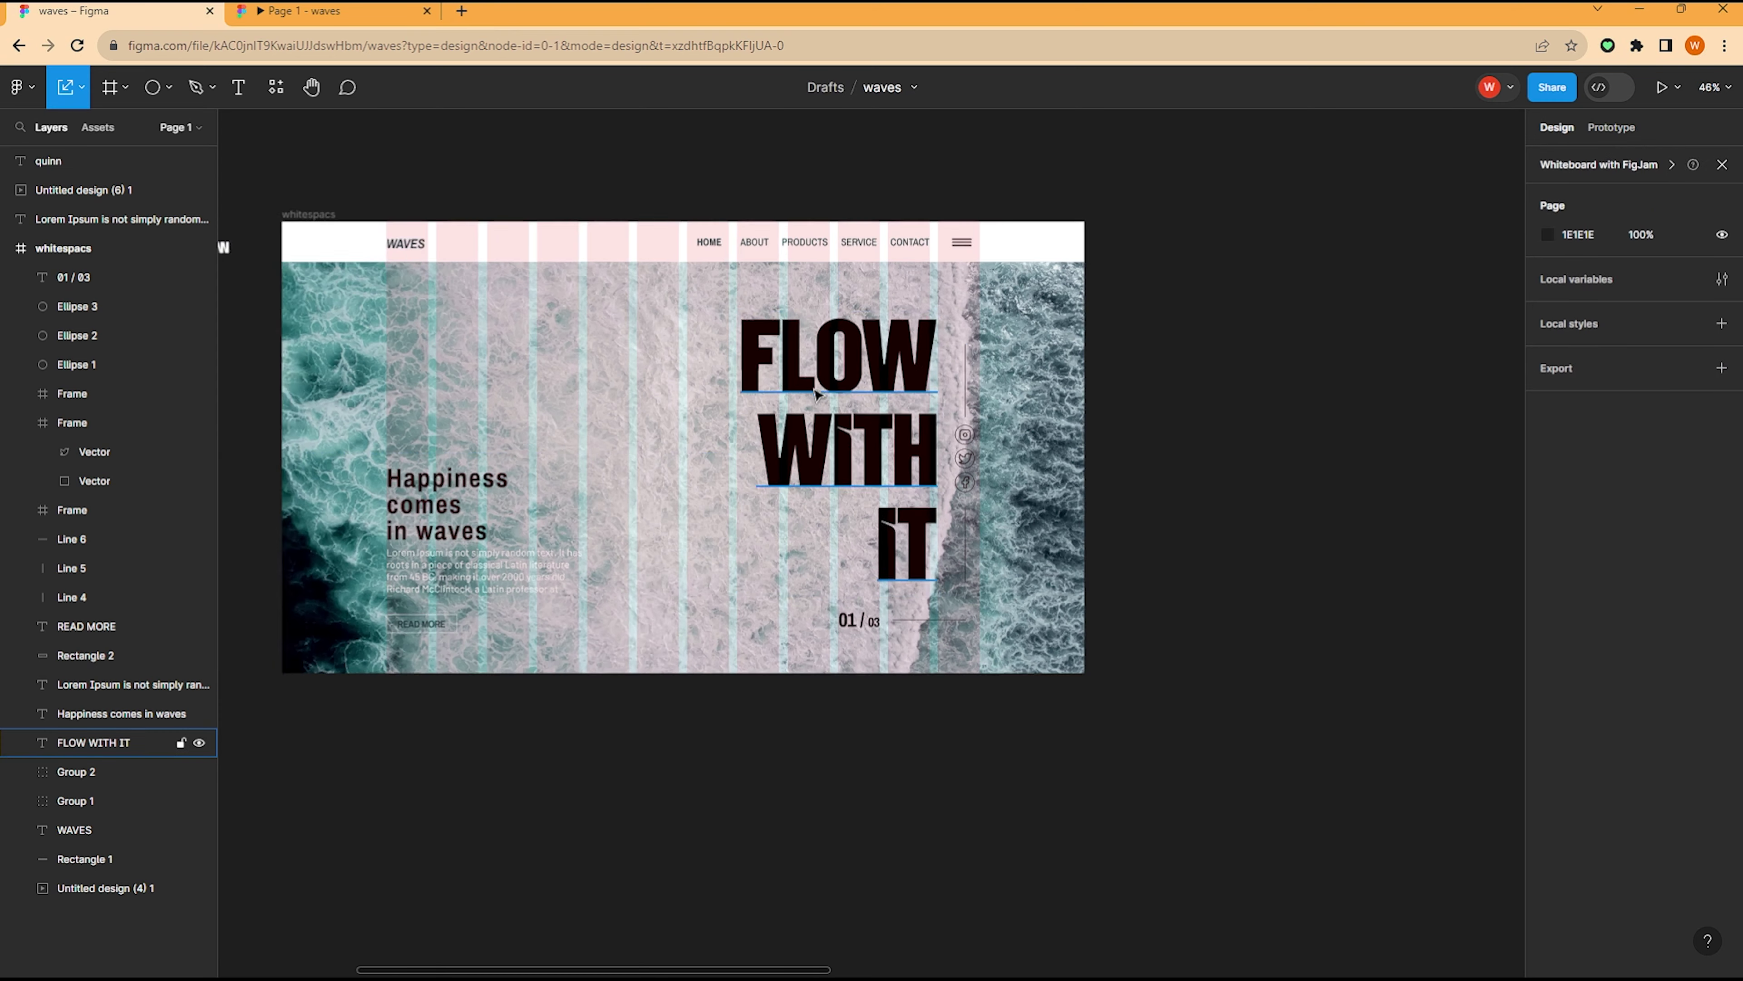
{"action": "left_click", "coordinate": [323, 11]}
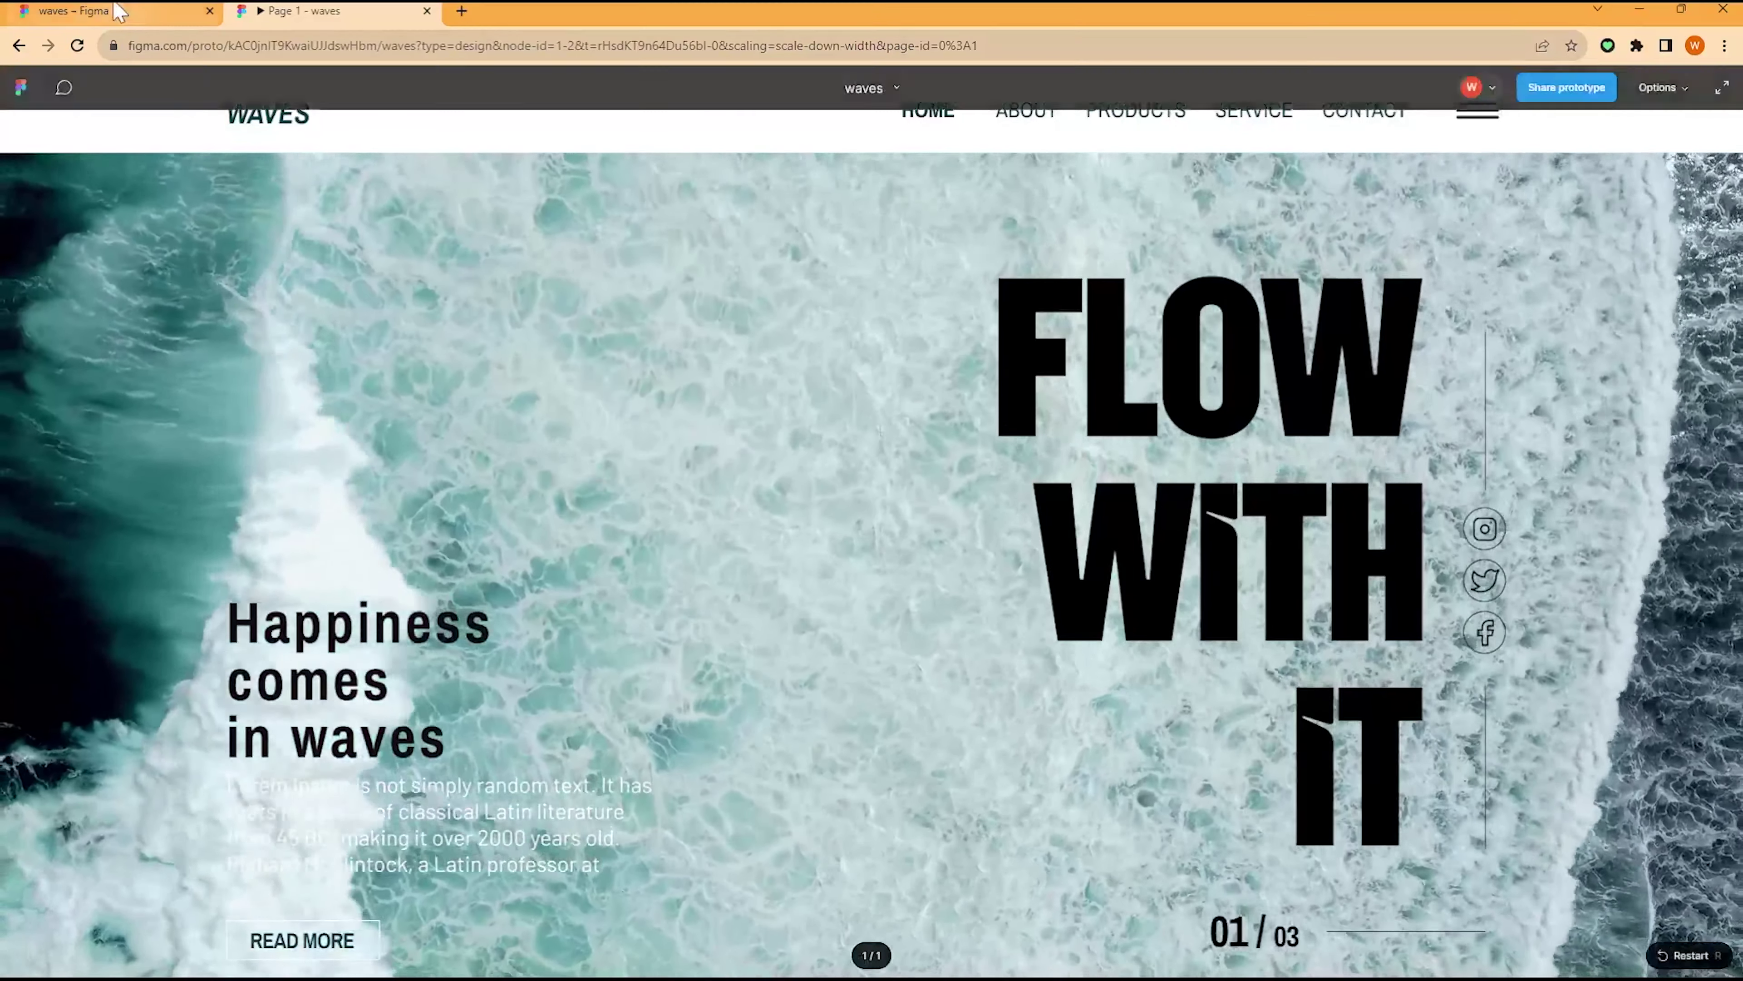
Step: Set the white navigation bar's FFFFFF fill to 70% opacity and check it in the prototype
{"action": "left_click", "coordinate": [118, 11]}
{"action": "left_click", "coordinate": [322, 11]}
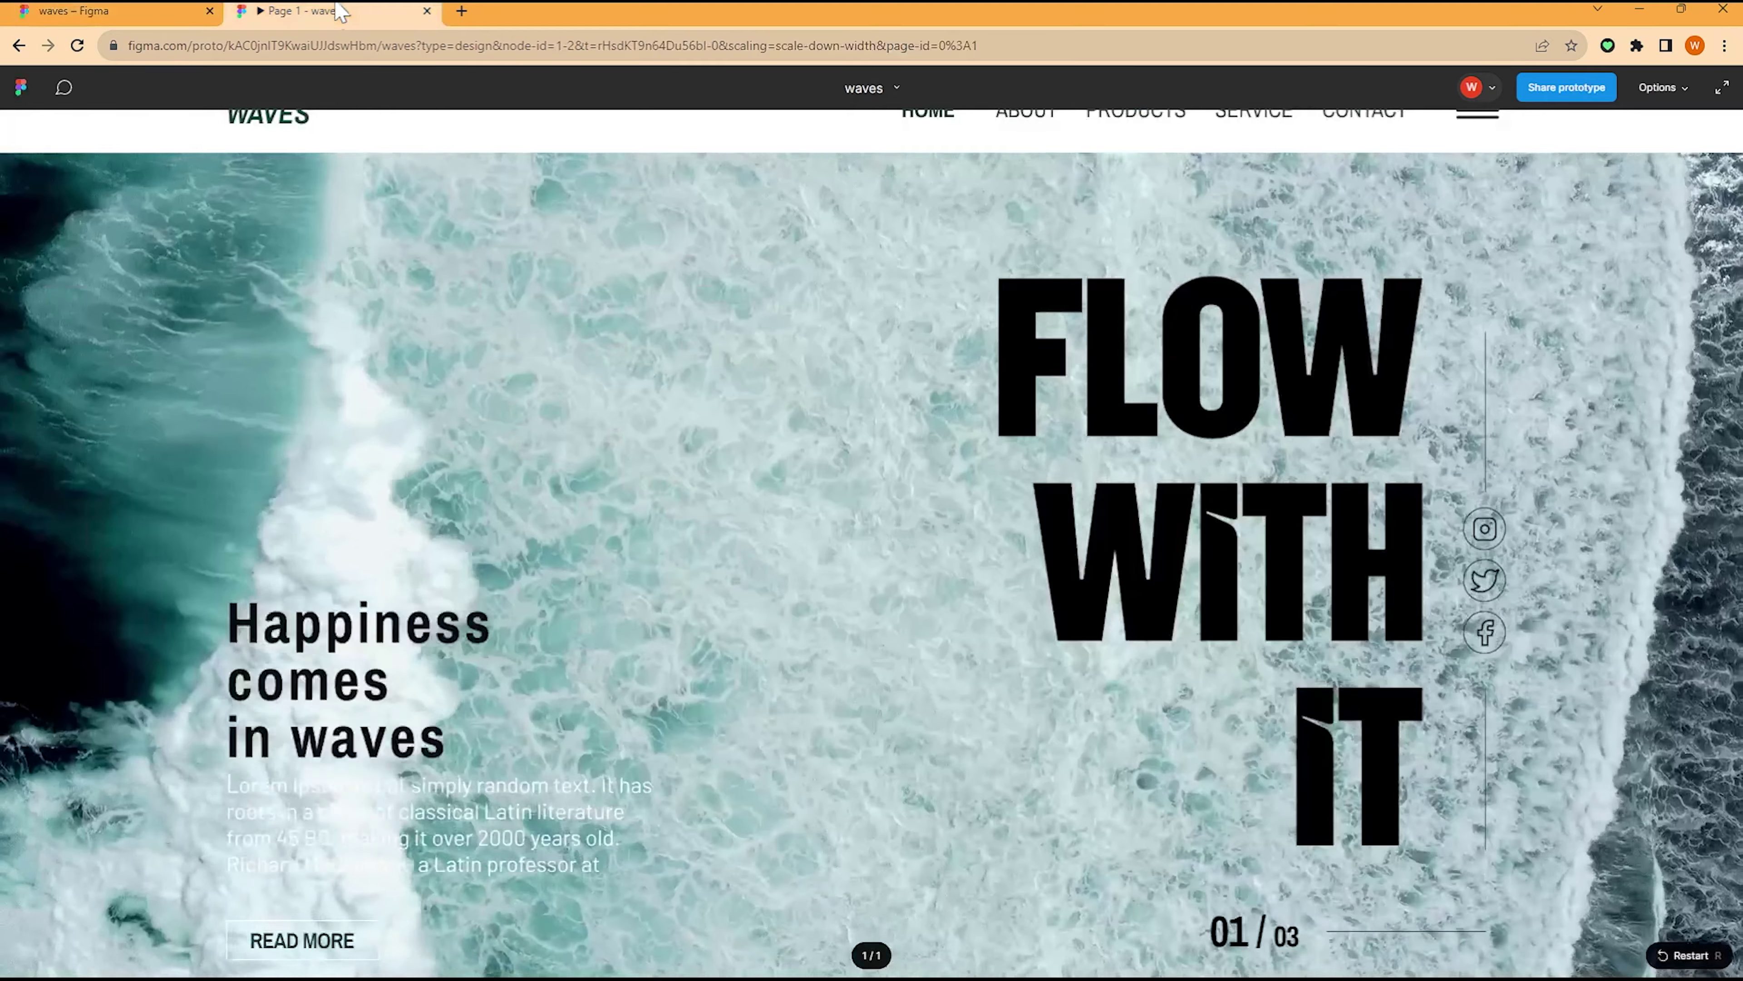
{"action": "key", "text": "ctrl+shift+Tab"}
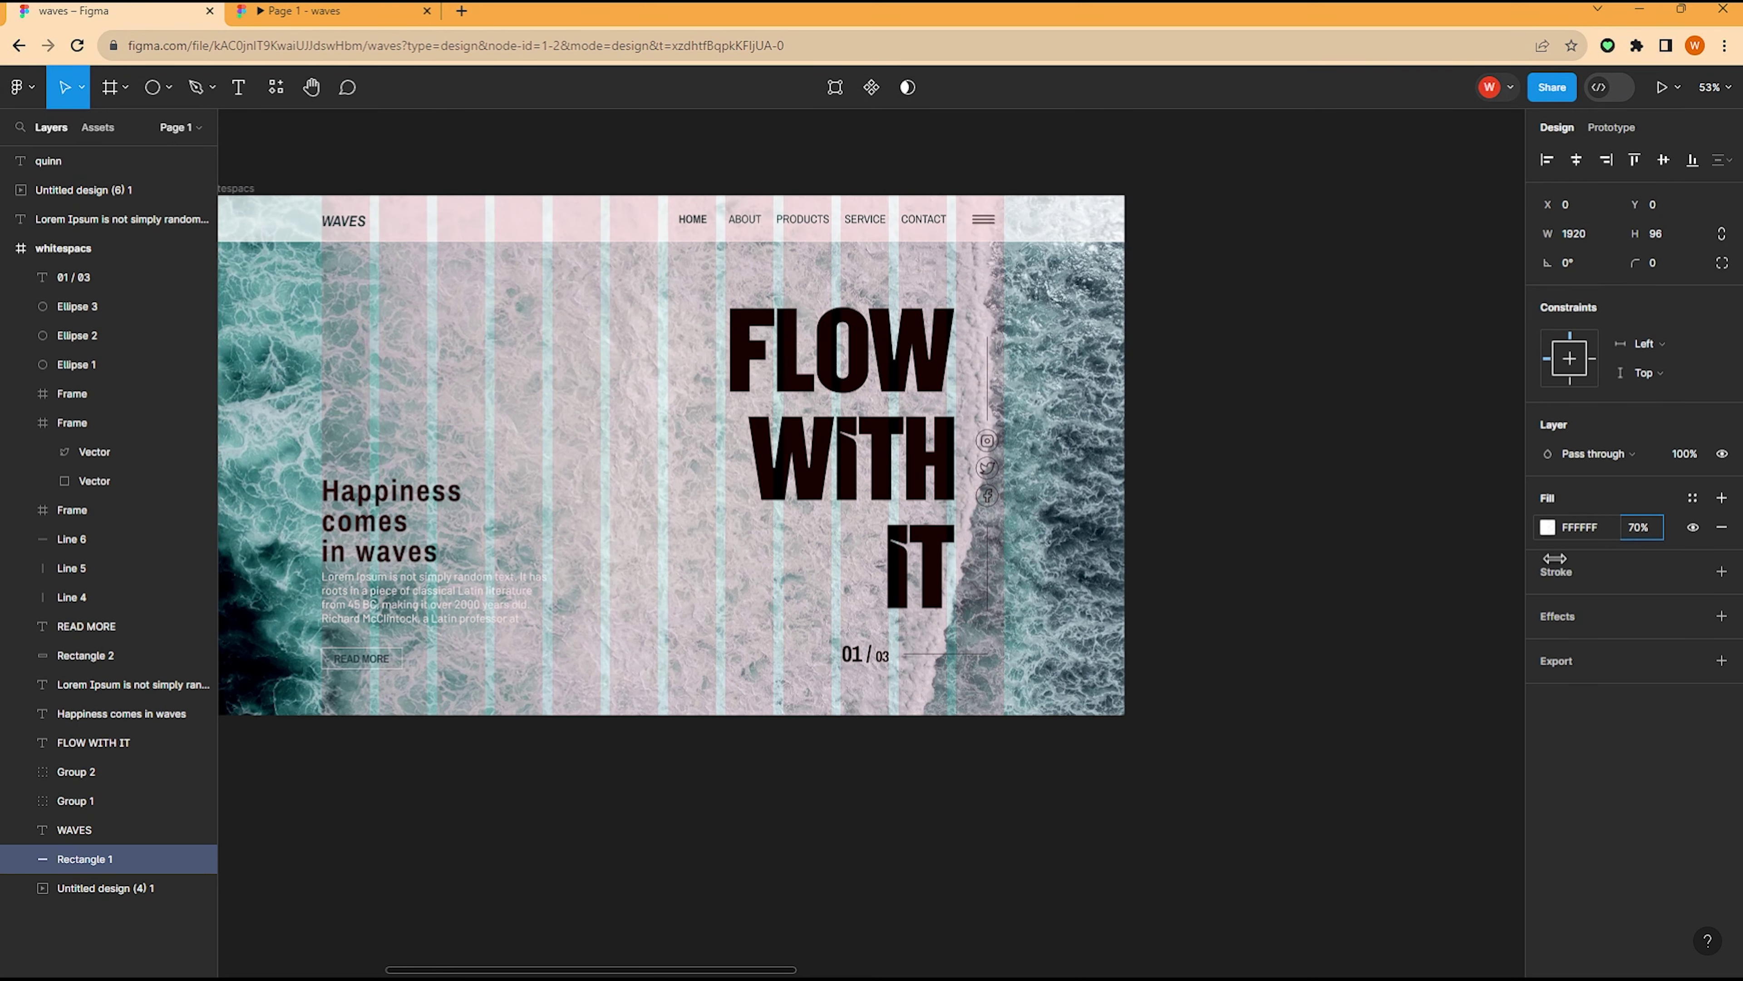
{"action": "left_click", "coordinate": [1324, 451]}
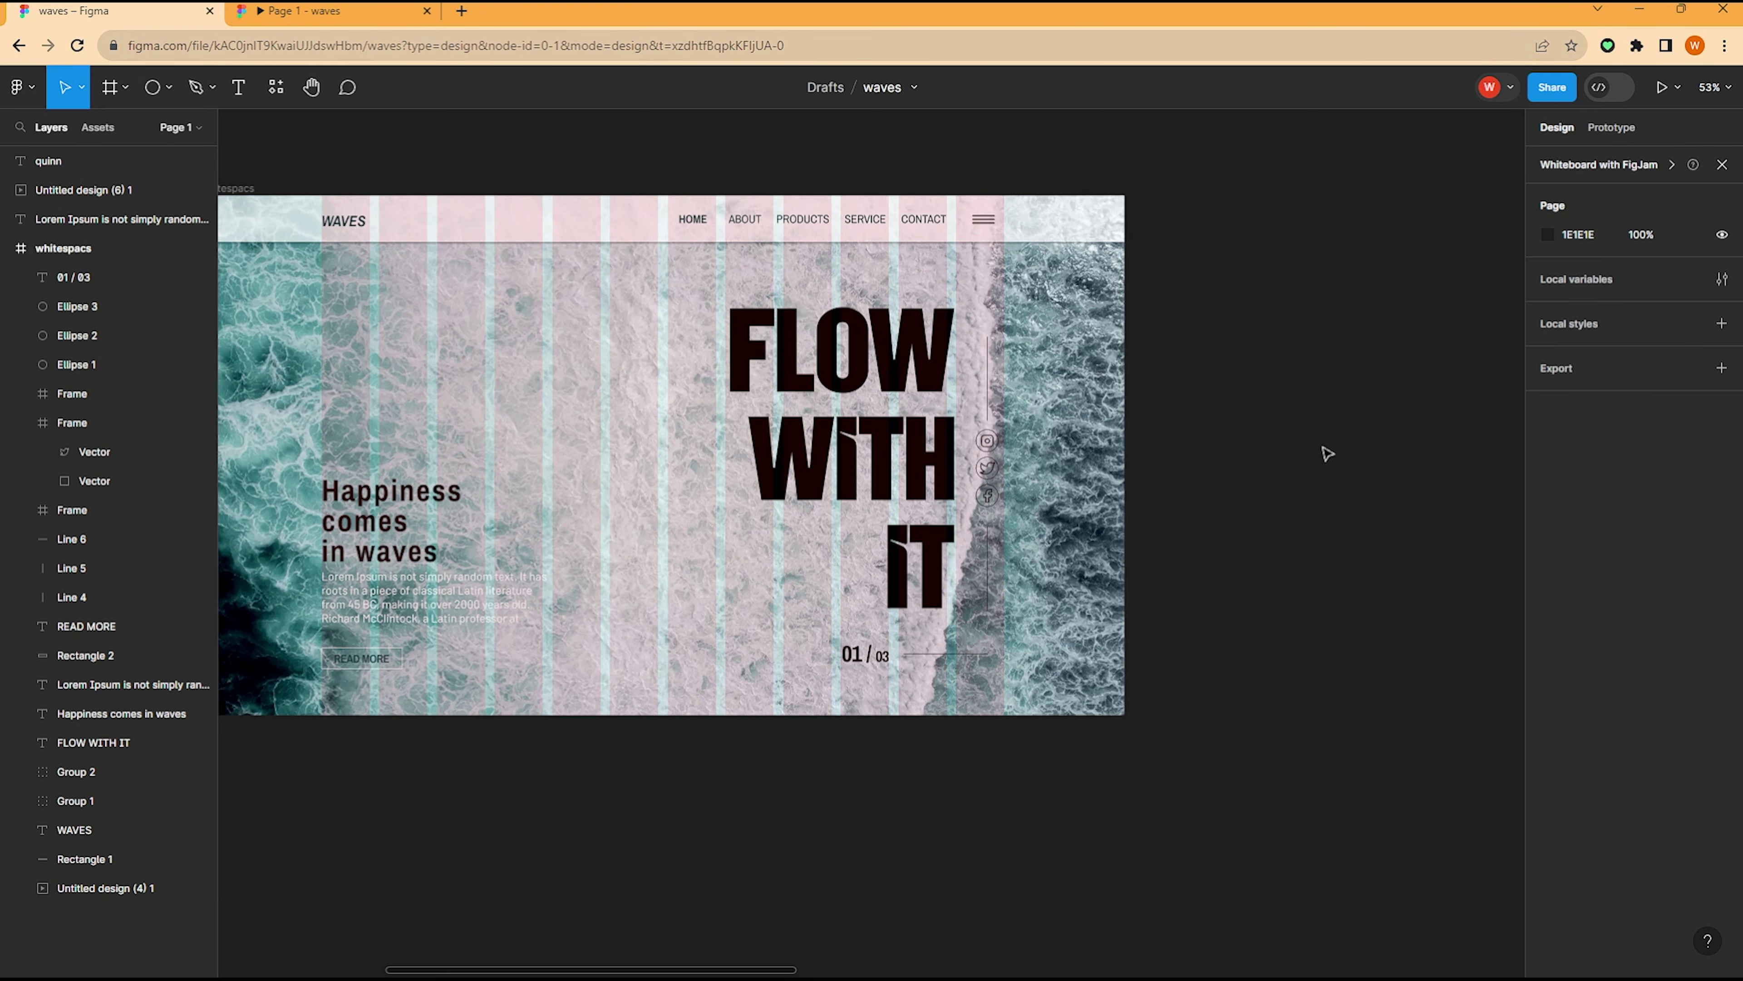
{"action": "key", "text": "ctrl+Tab"}
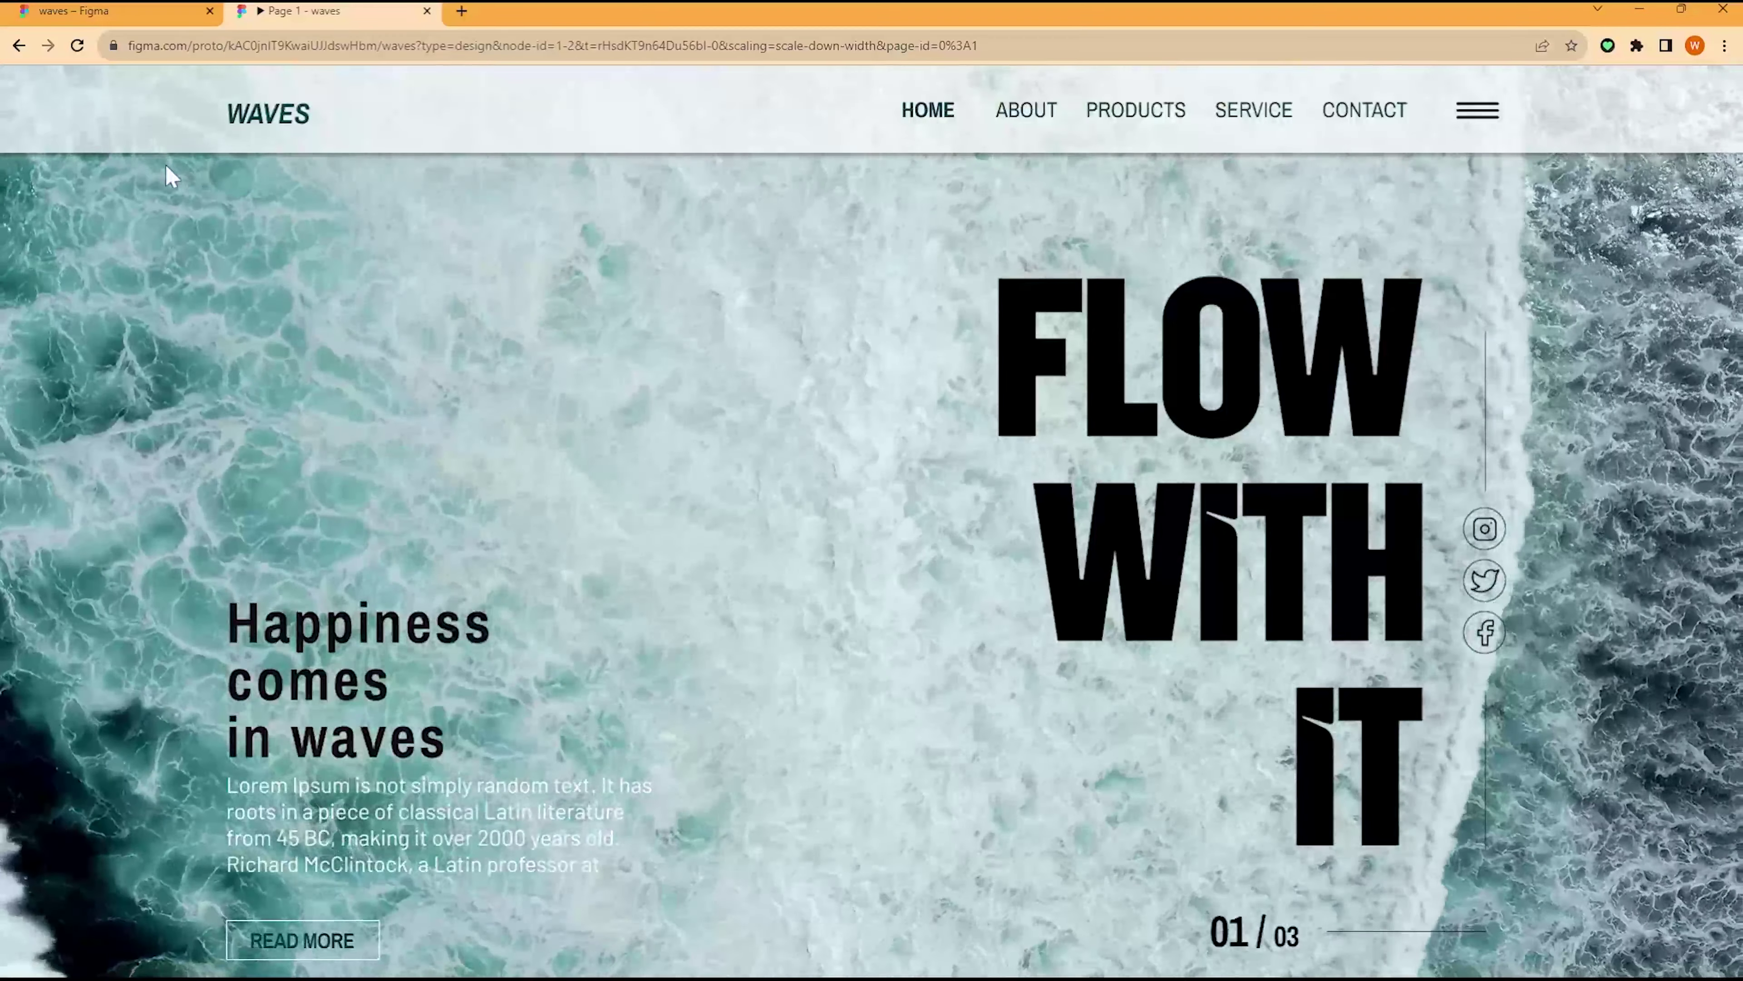
{"action": "key", "text": "ctrl+shift+Tab"}
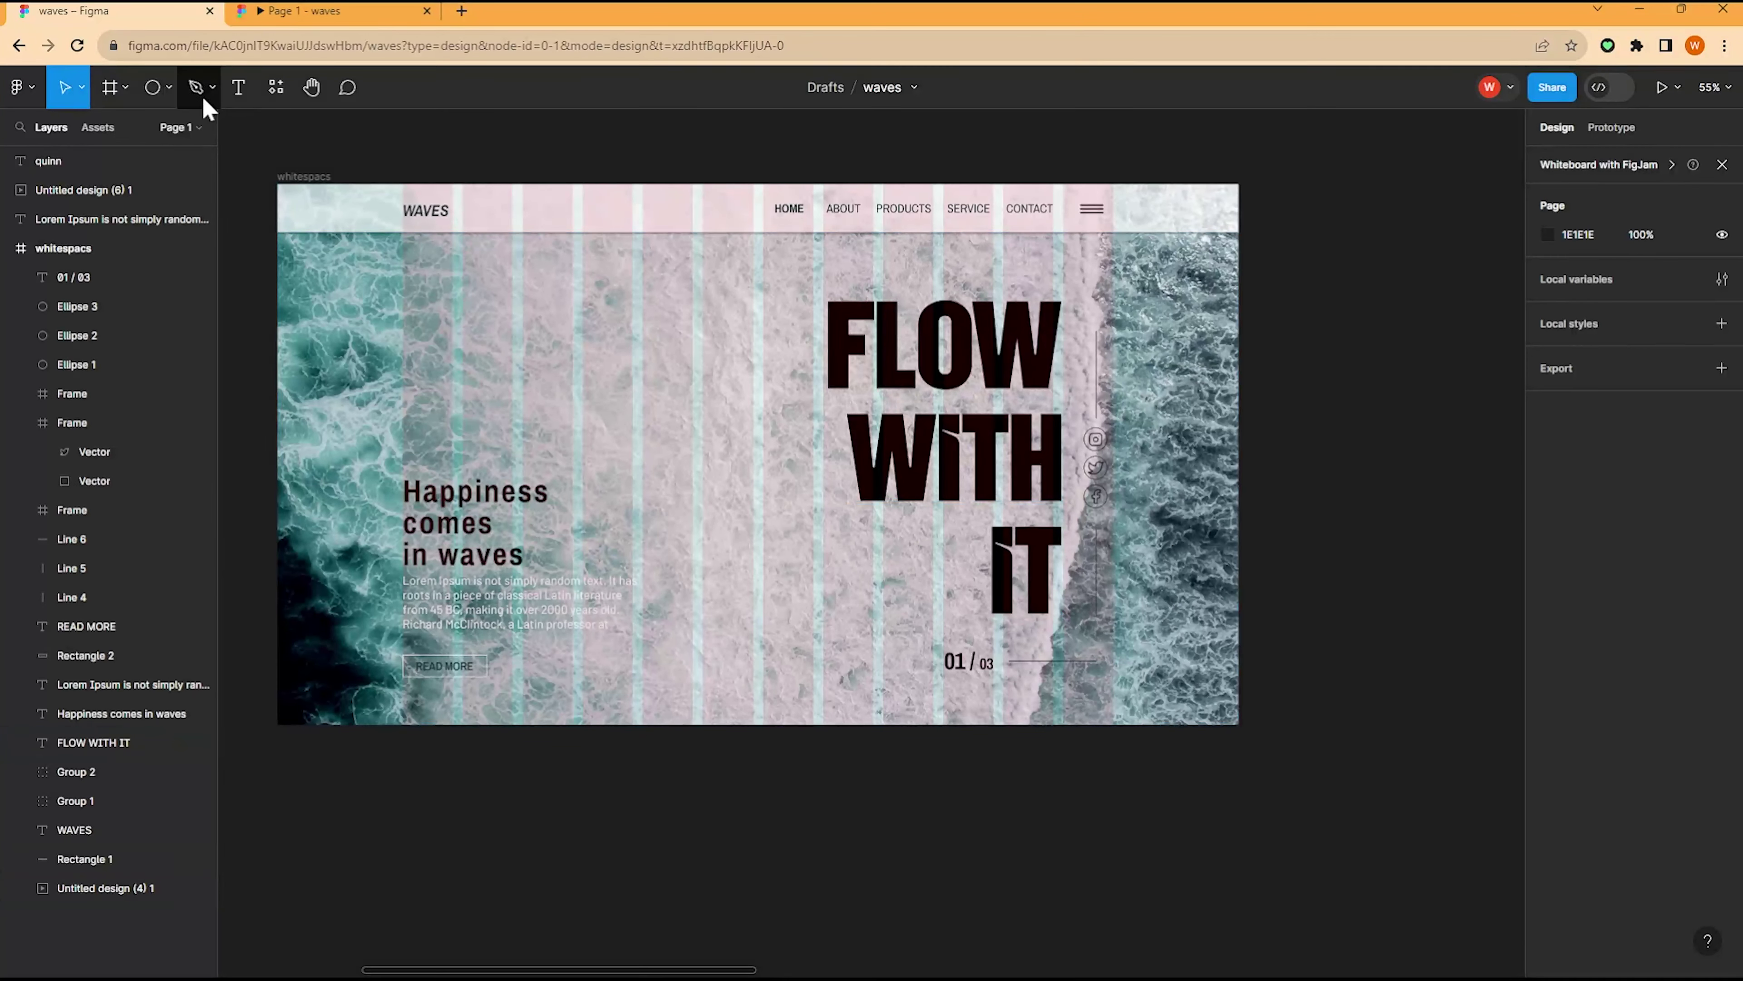
Step: Draw a rectangle covering the whole hero image with a linear gradient fill
{"action": "left_click", "coordinate": [168, 87]}
{"action": "scroll", "coordinate": [974, 360], "scroll_direction": "left", "scroll_amount": 1}
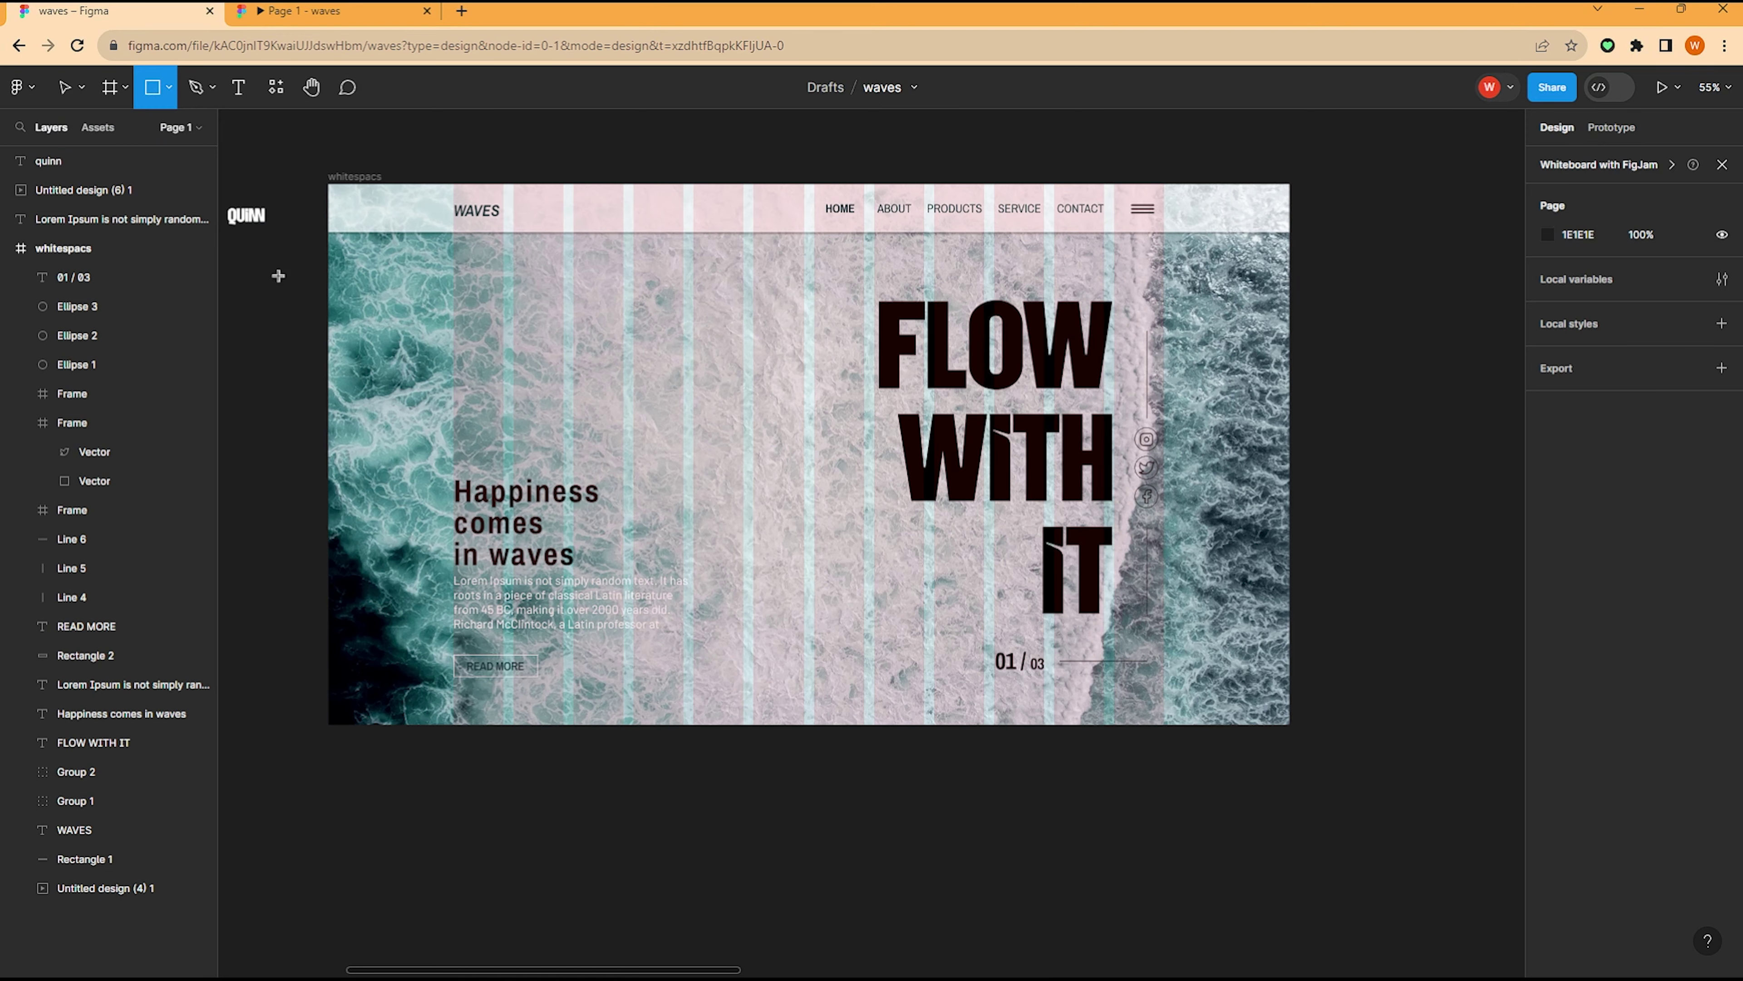
{"action": "left_click_drag", "start_coordinate": [330, 229], "coordinate": [1290, 724]}
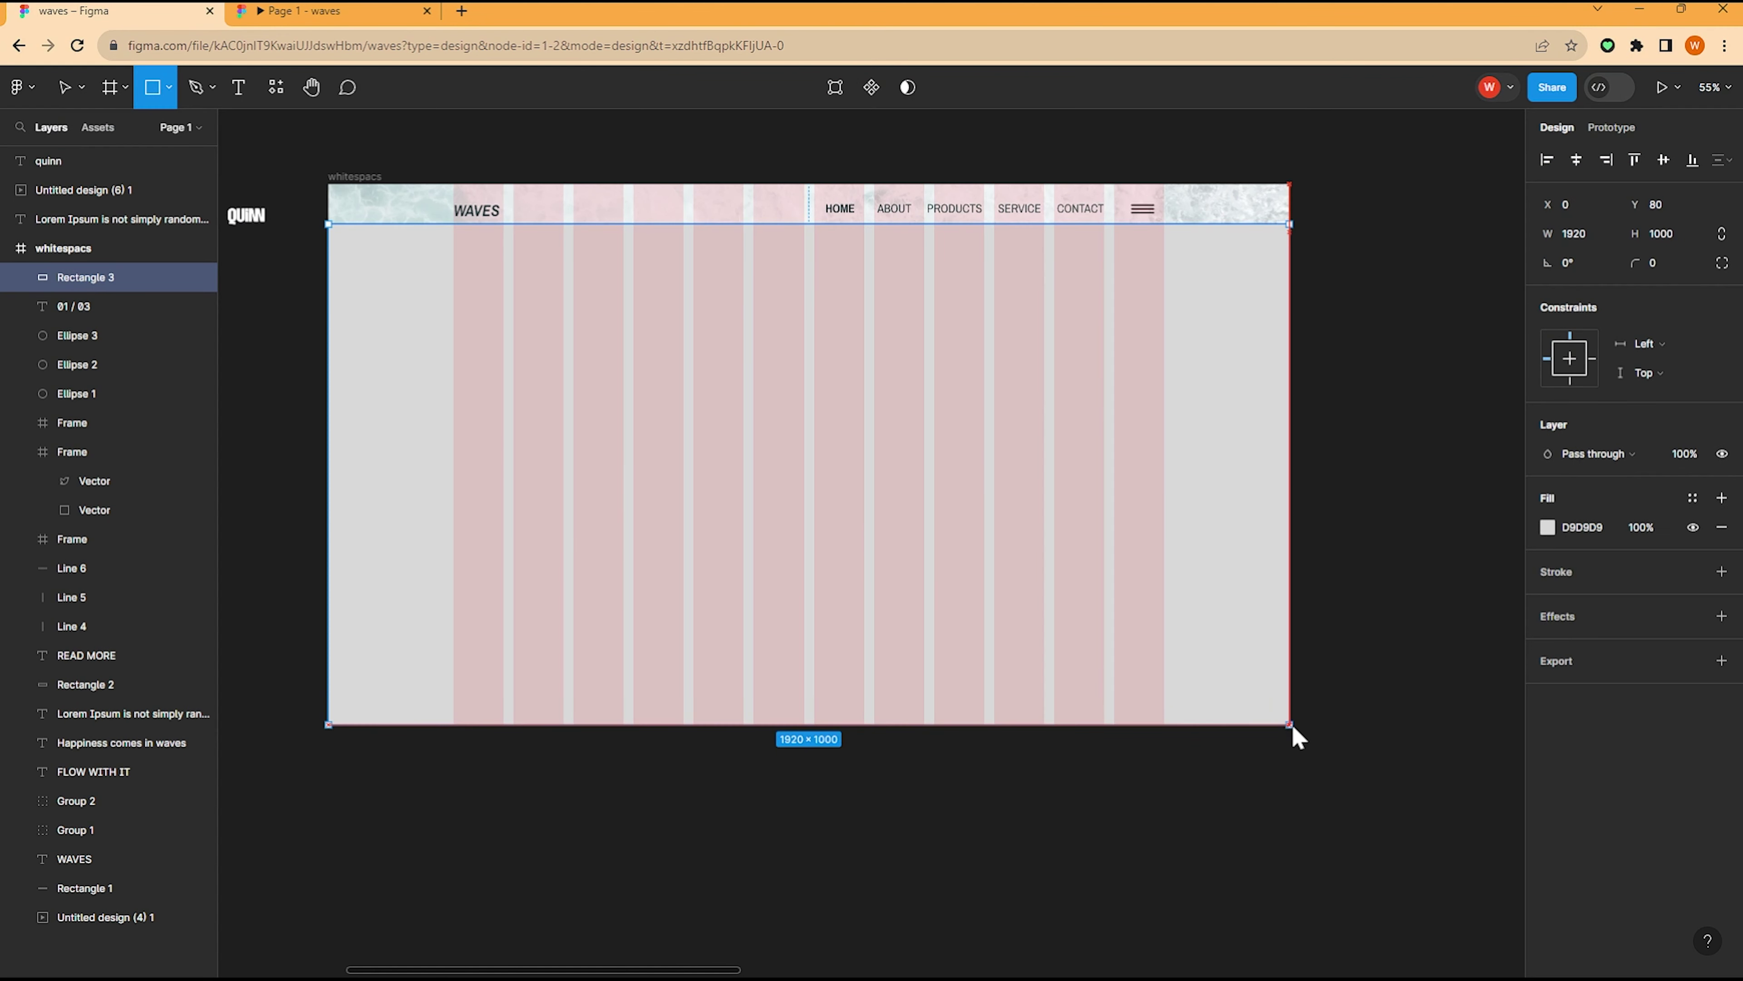
{"action": "left_click", "coordinate": [1548, 528]}
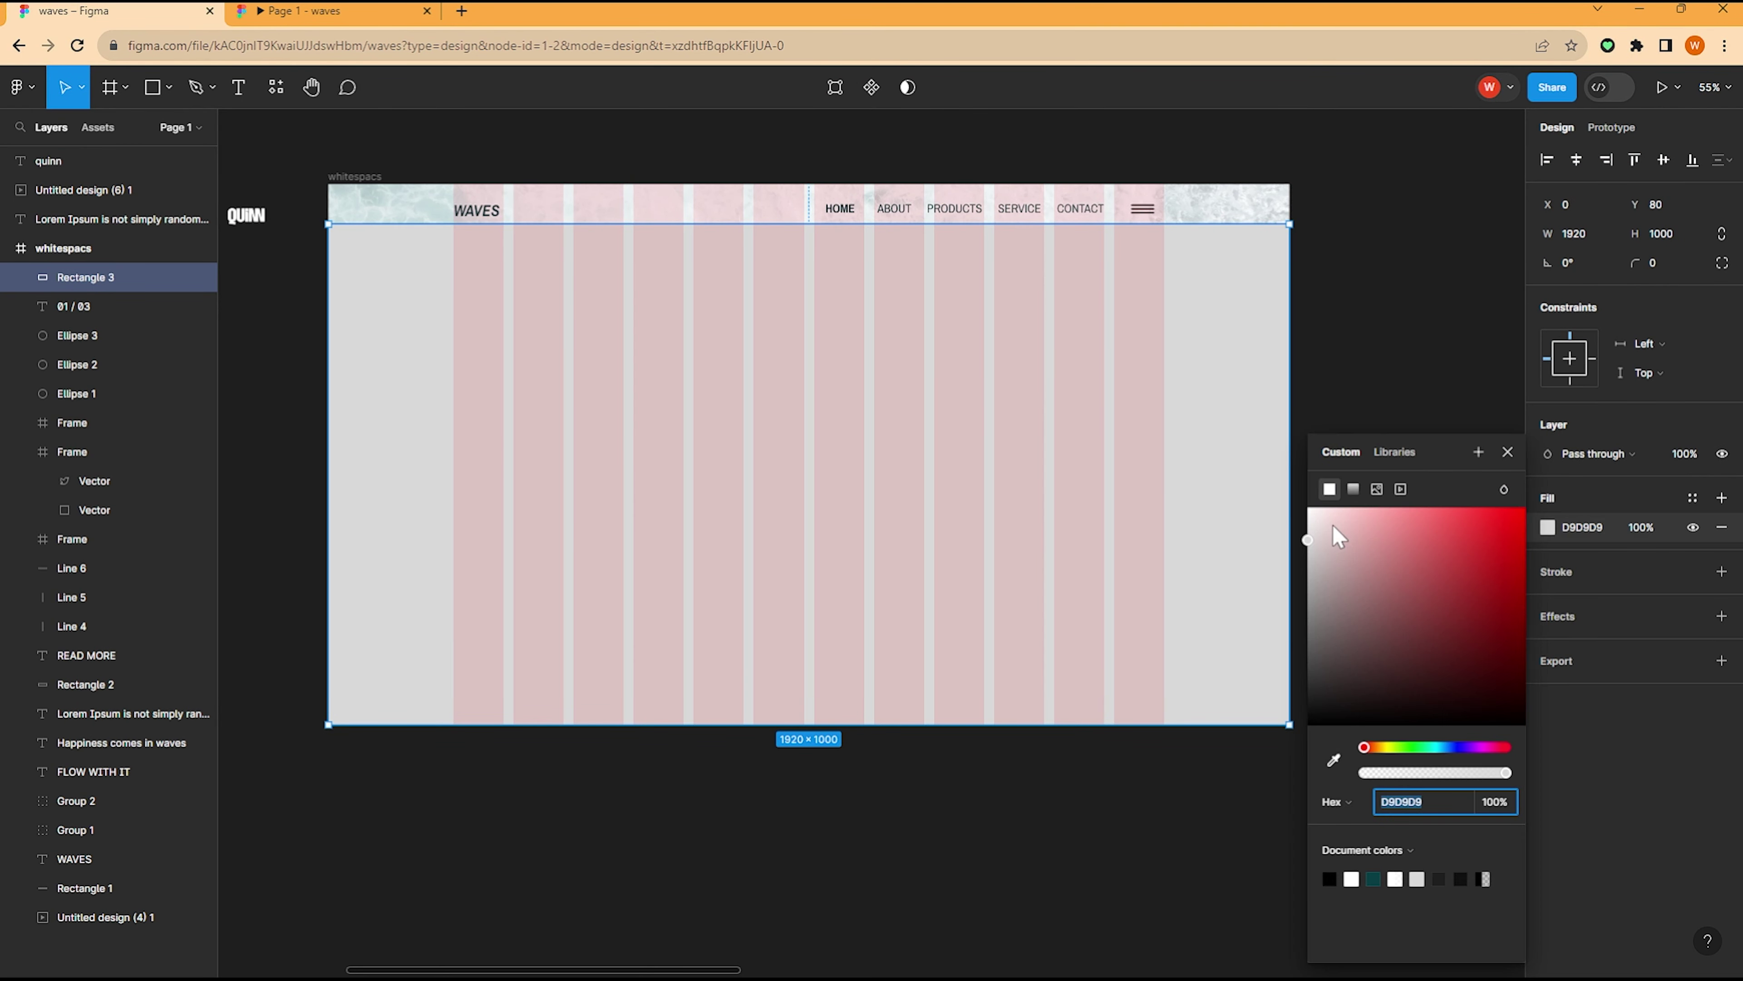
{"action": "left_click", "coordinate": [1353, 489]}
Step: Make the gradient run horizontally to white FFFFFF and place Rectangle 3 beneath the headline
{"action": "left_click_drag", "start_coordinate": [824, 224], "coordinate": [1289, 447]}
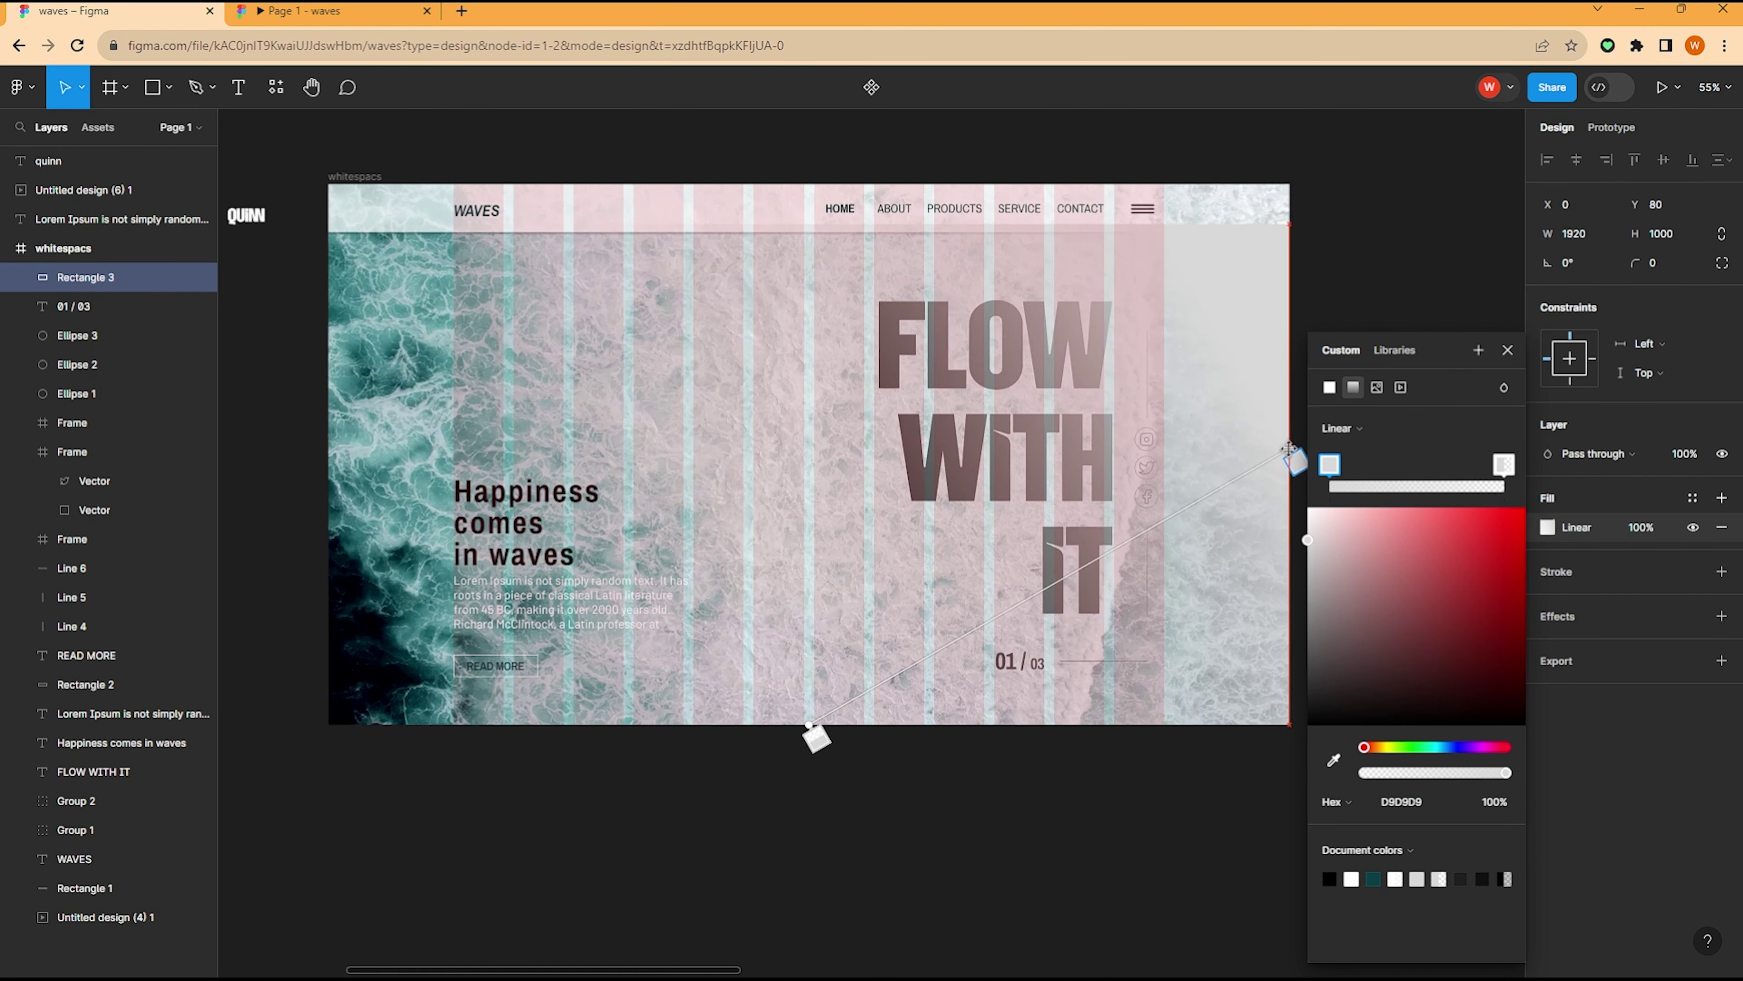
{"action": "left_click_drag", "start_coordinate": [802, 724], "coordinate": [310, 440]}
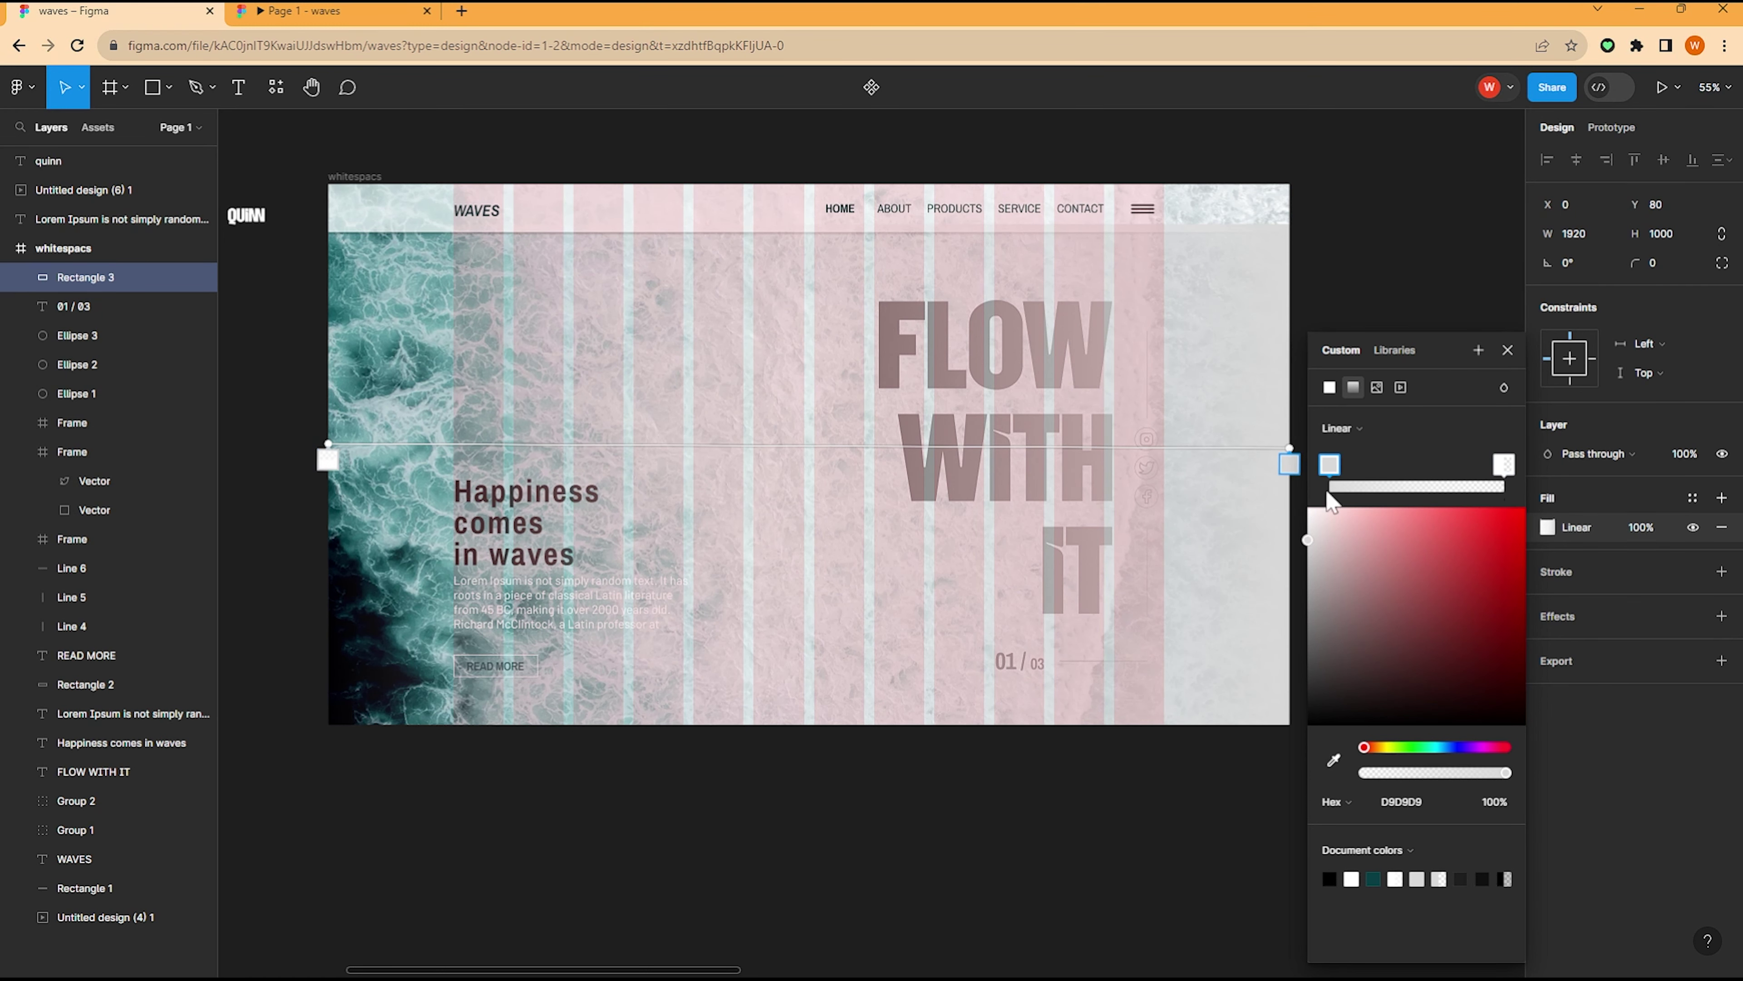
{"action": "left_click_drag", "start_coordinate": [1328, 496], "coordinate": [1271, 454]}
{"action": "left_click", "coordinate": [1507, 351]}
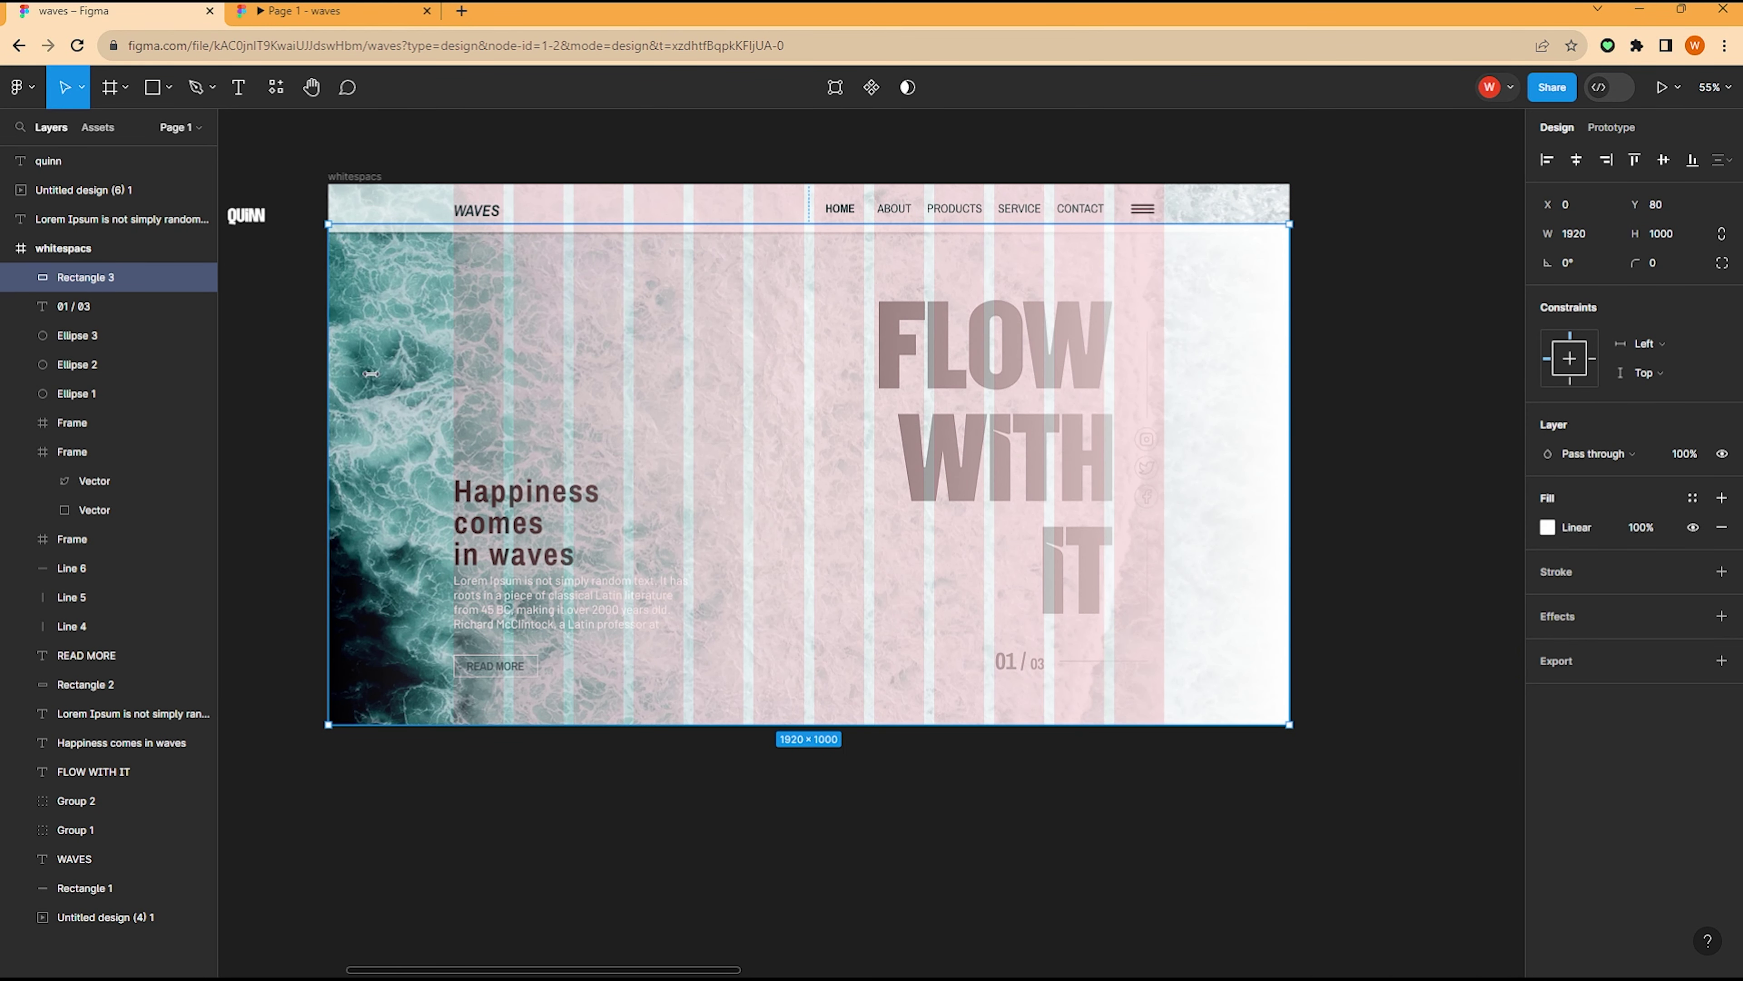
{"action": "left_click_drag", "start_coordinate": [235, 915], "coordinate": [233, 908]}
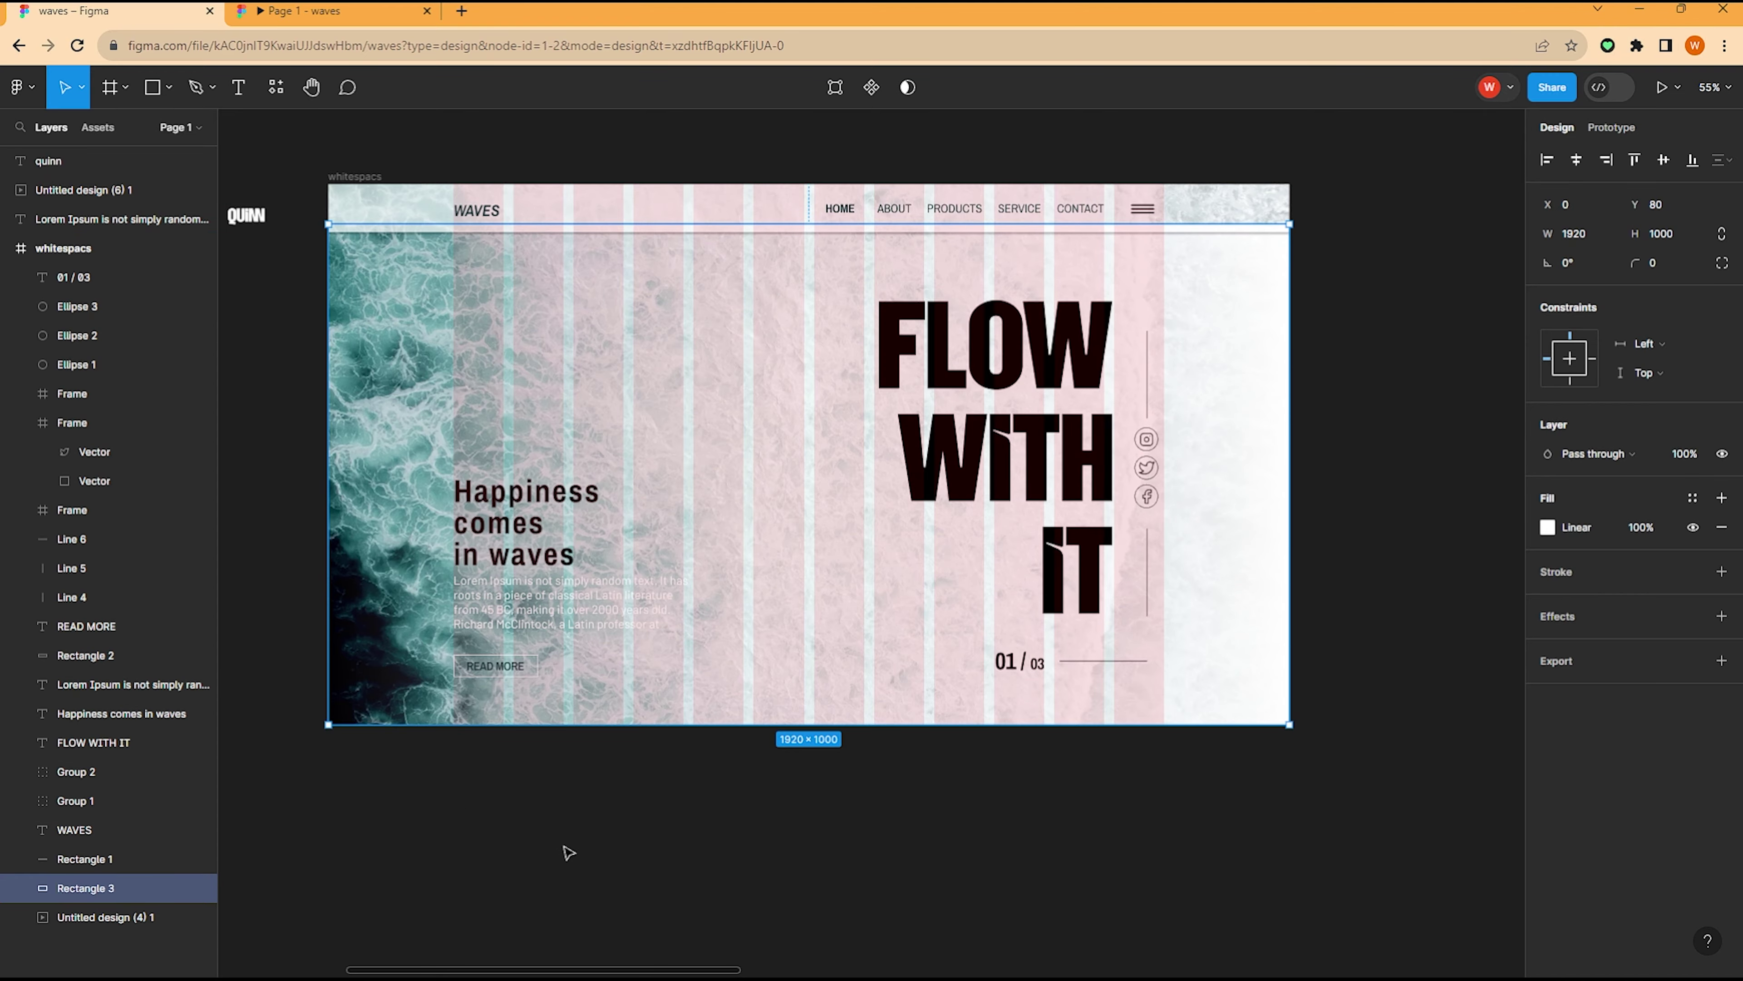
{"action": "left_click", "coordinate": [573, 855]}
{"action": "key", "text": "ctrl+Tab"}
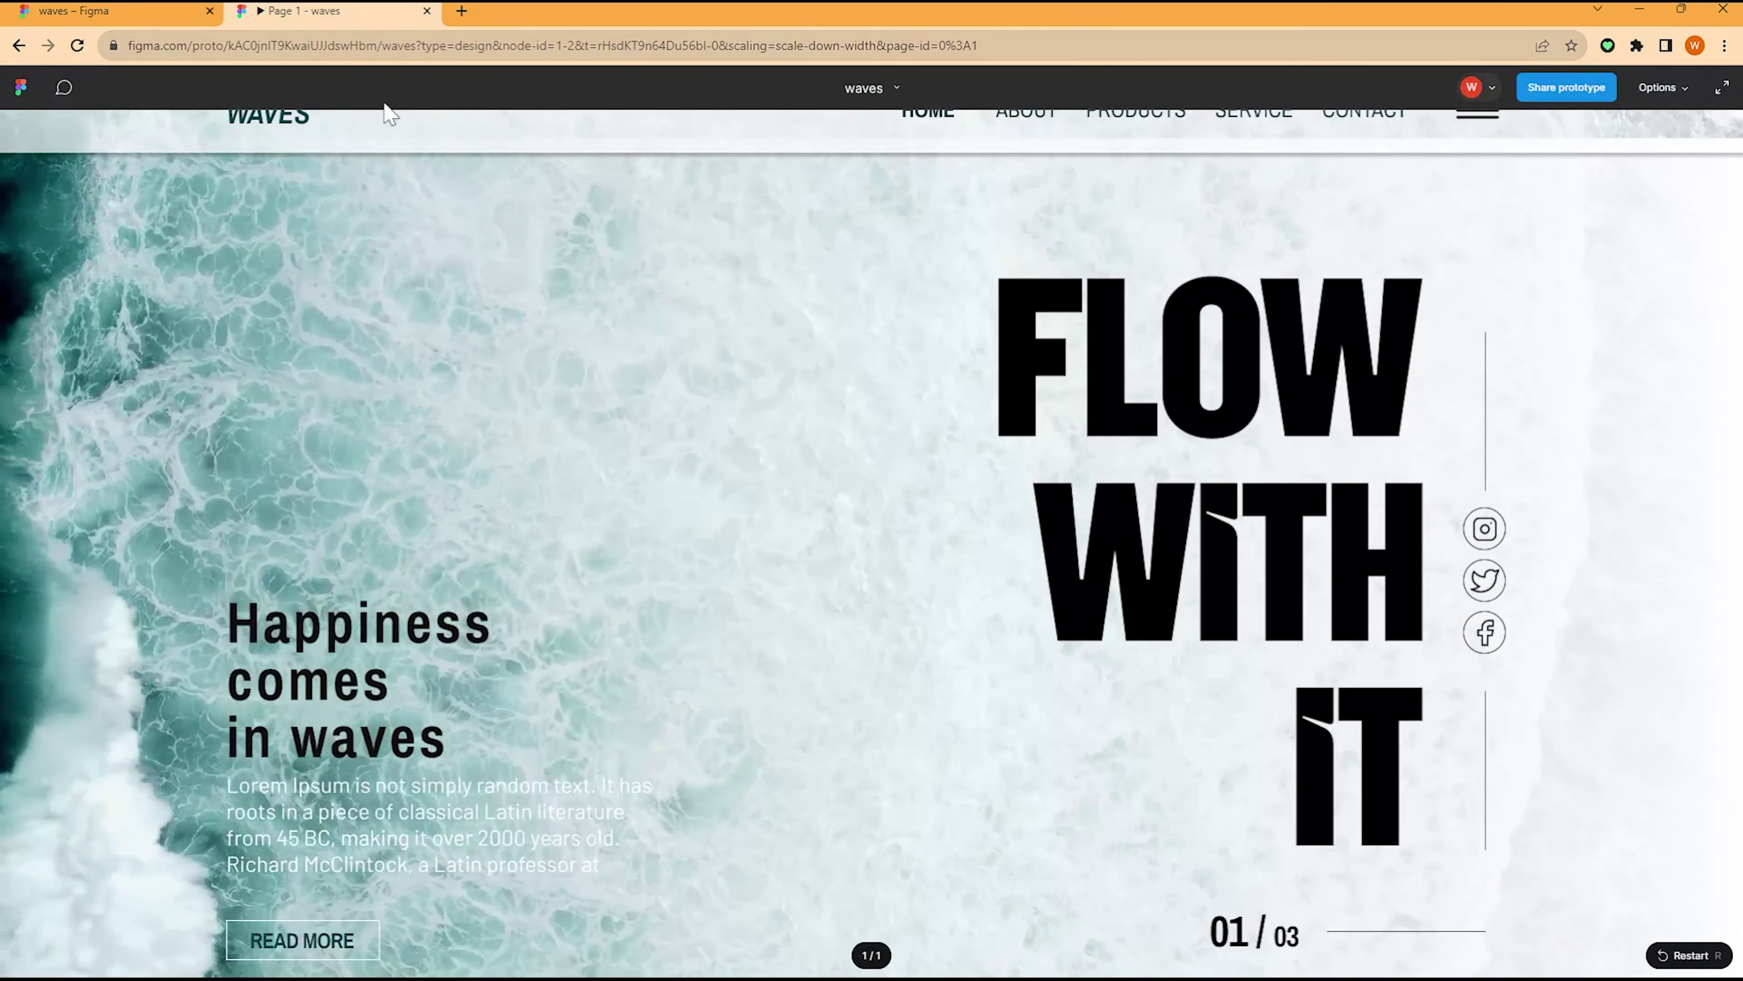
Step: Group the Instagram, Twitter and Facebook icons each with its circle
{"action": "left_click", "coordinate": [138, 10]}
{"action": "scroll", "coordinate": [1057, 425], "scroll_direction": "up", "scroll_amount": 5}
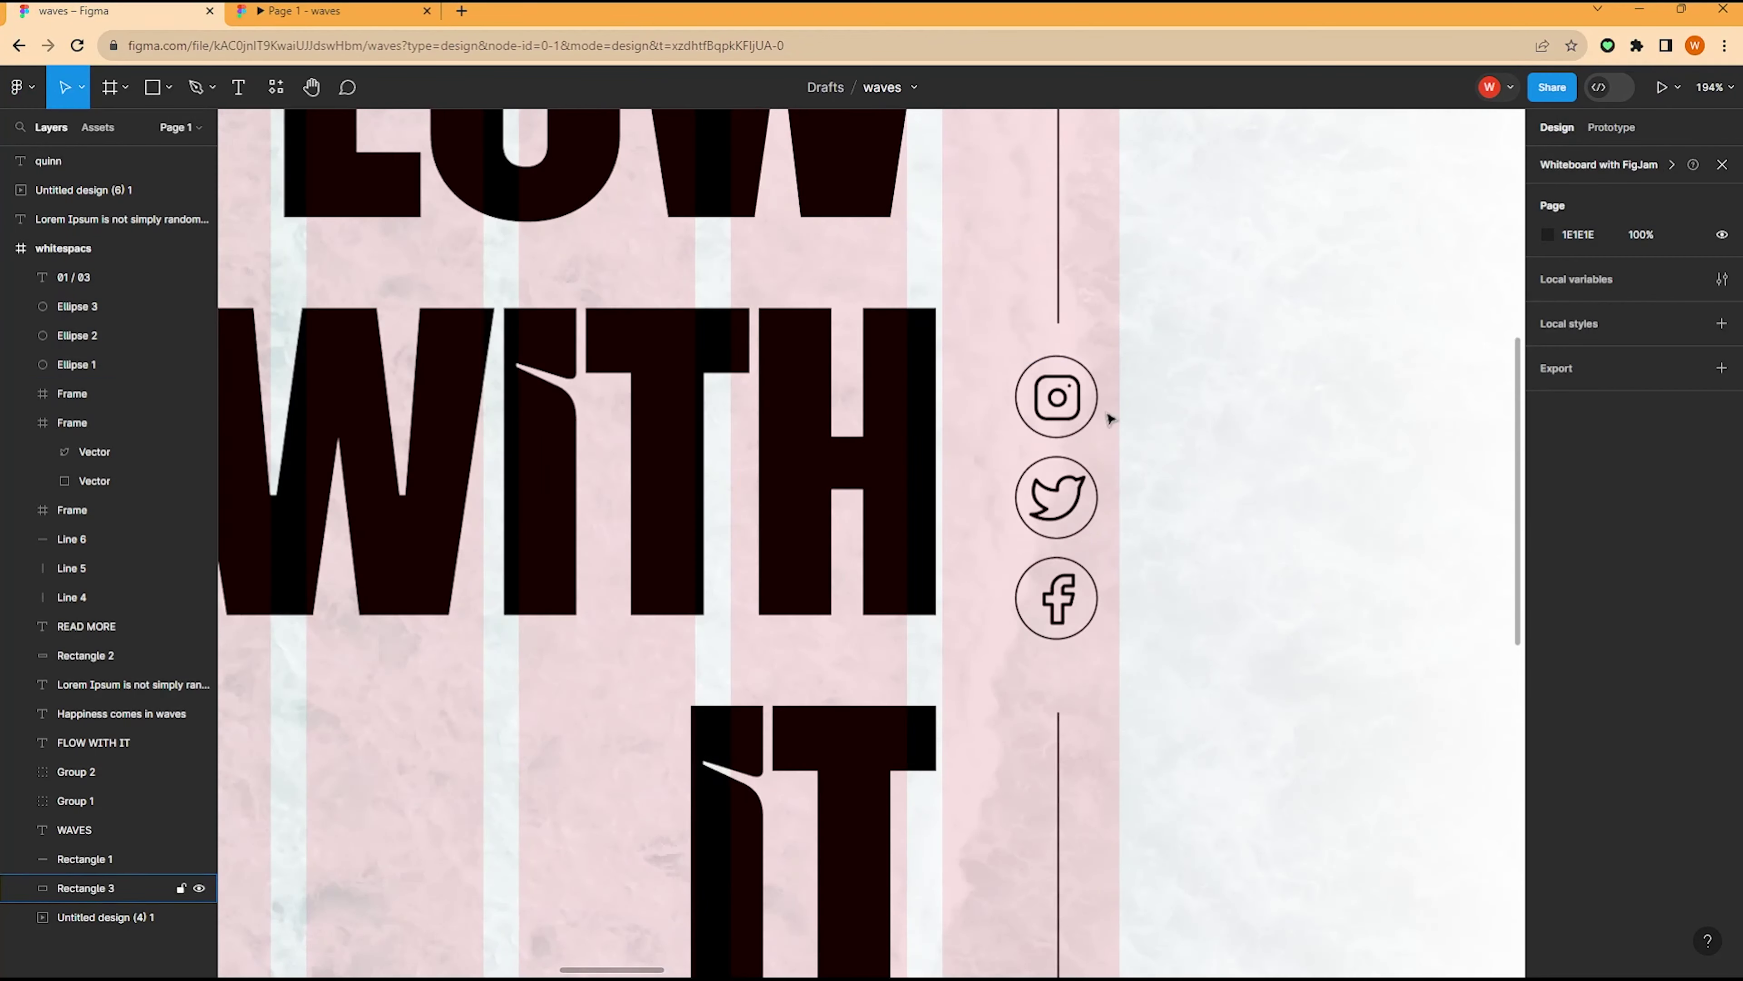
{"action": "left_click", "coordinate": [1098, 402]}
{"action": "key", "text": "ctrl+g"}
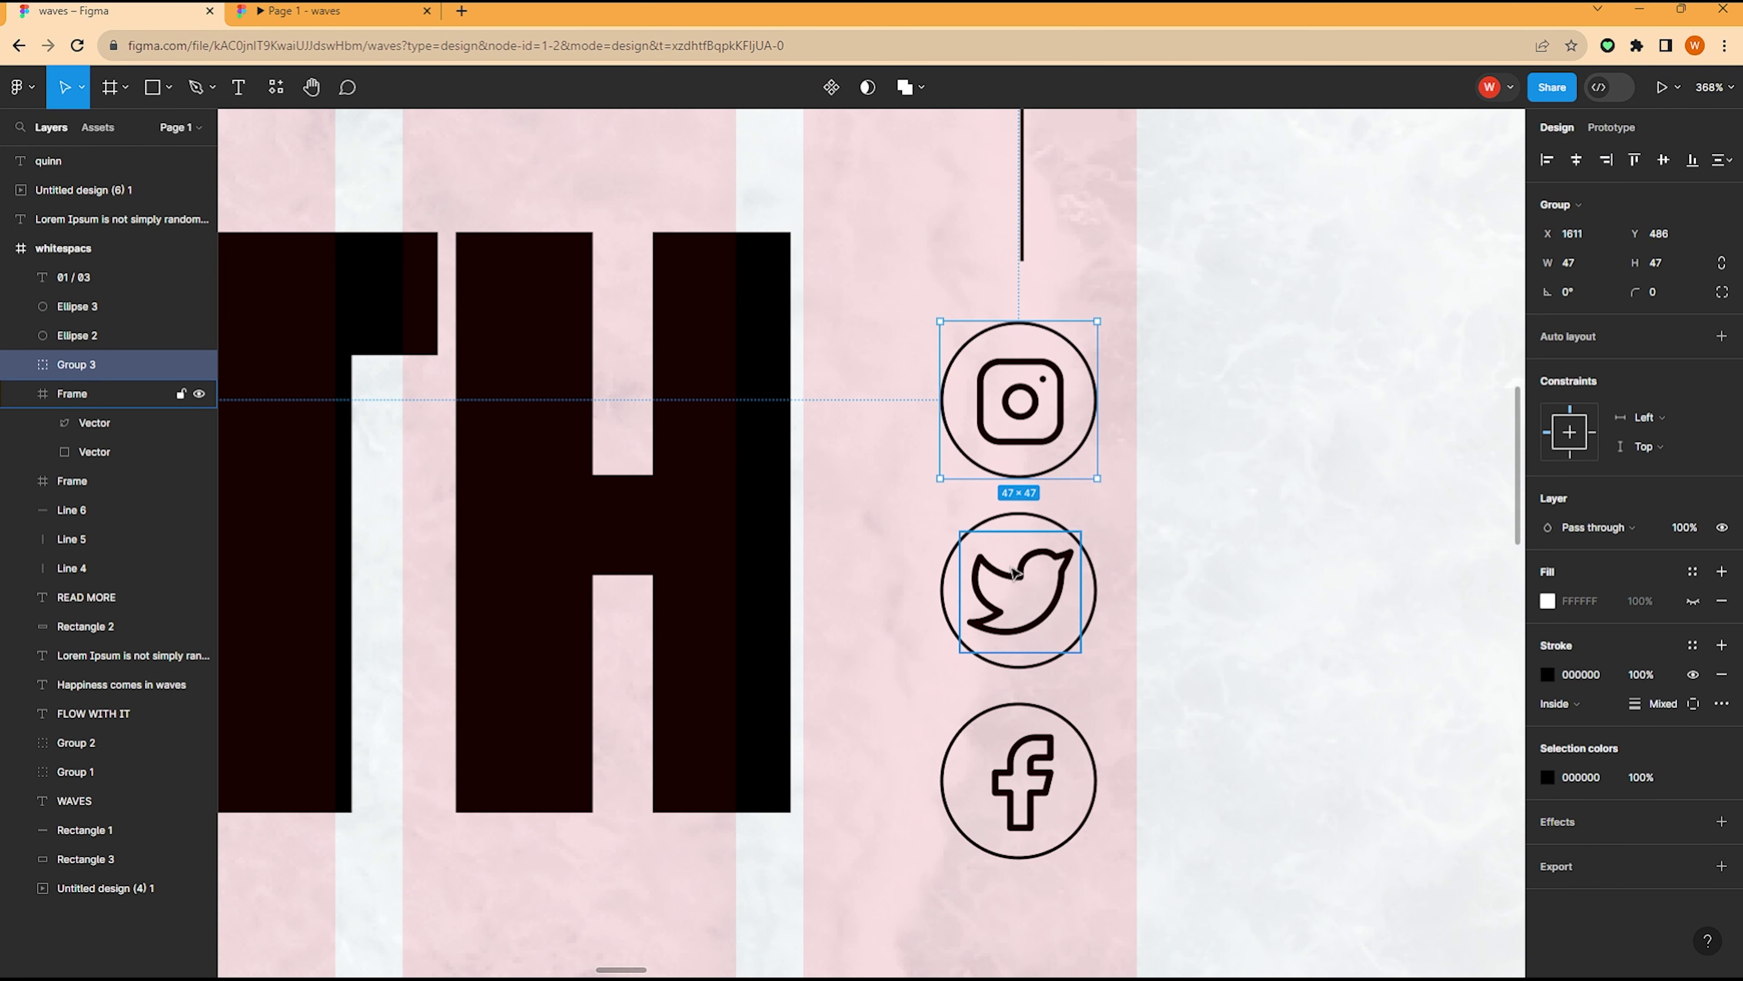
{"action": "left_click", "coordinate": [1019, 591]}
{"action": "left_click", "coordinate": [942, 577], "text": "shift"}
{"action": "key", "text": "ctrl+g"}
{"action": "left_click", "coordinate": [1023, 766]}
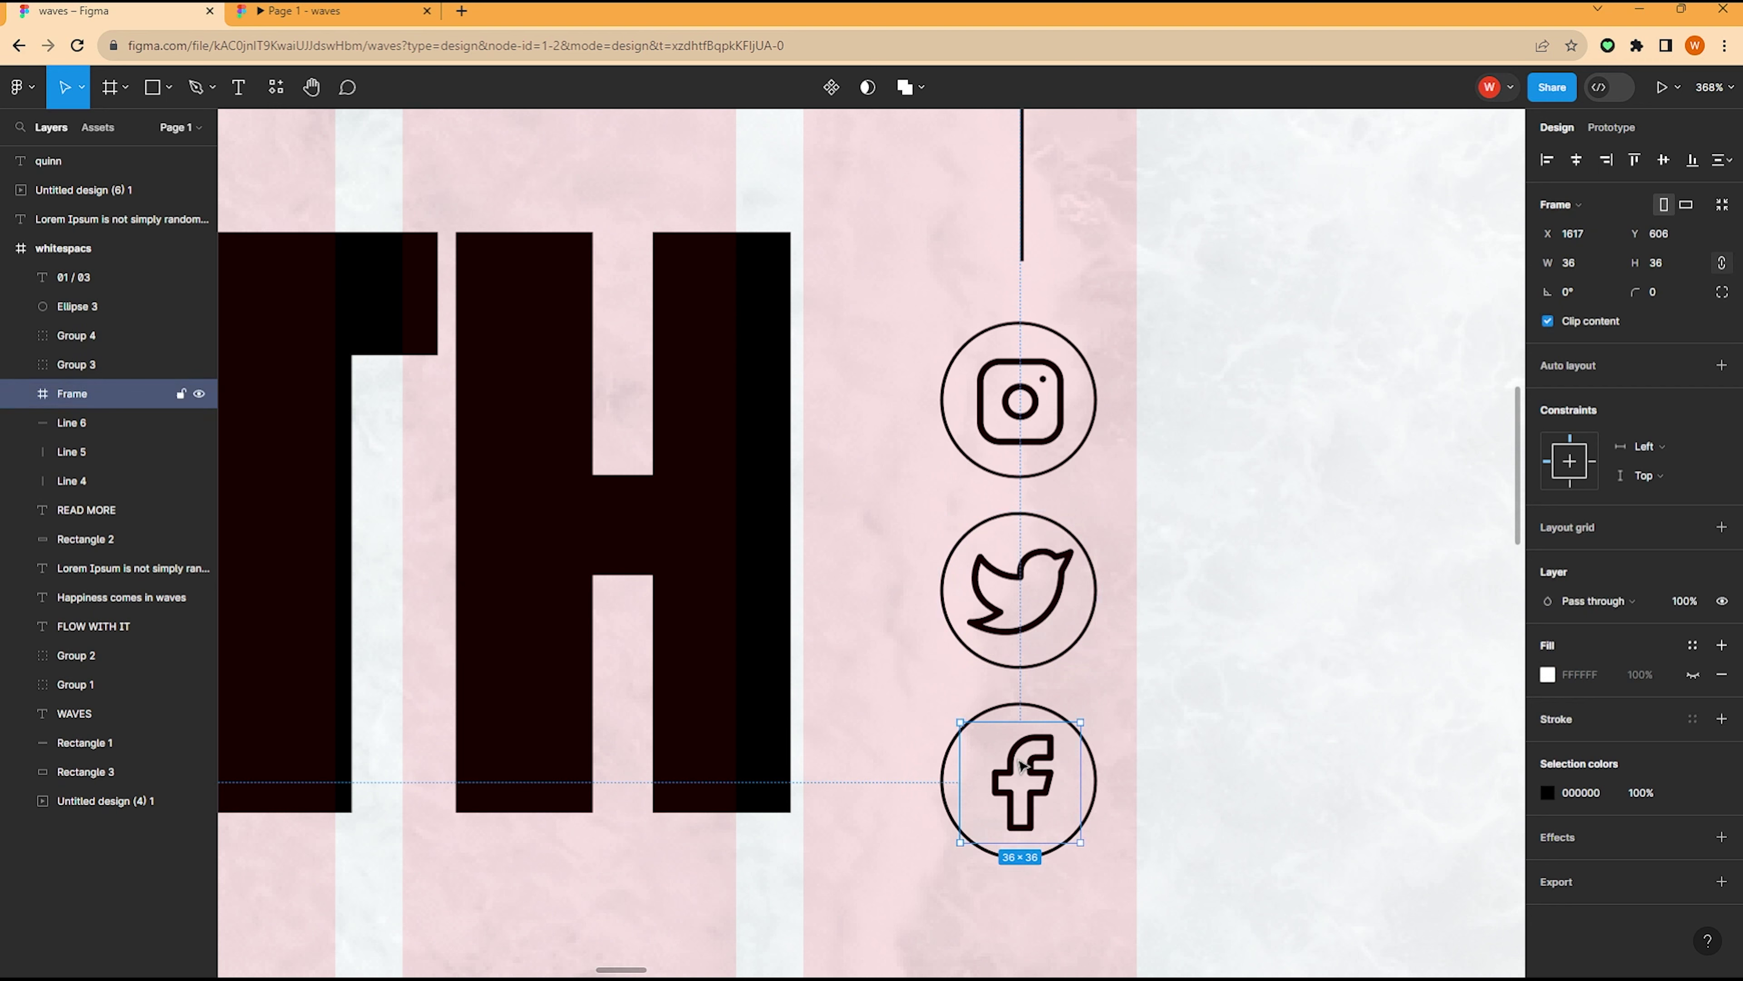
{"action": "left_click", "coordinate": [936, 786], "text": "shift"}
{"action": "key", "text": "ctrl+g"}
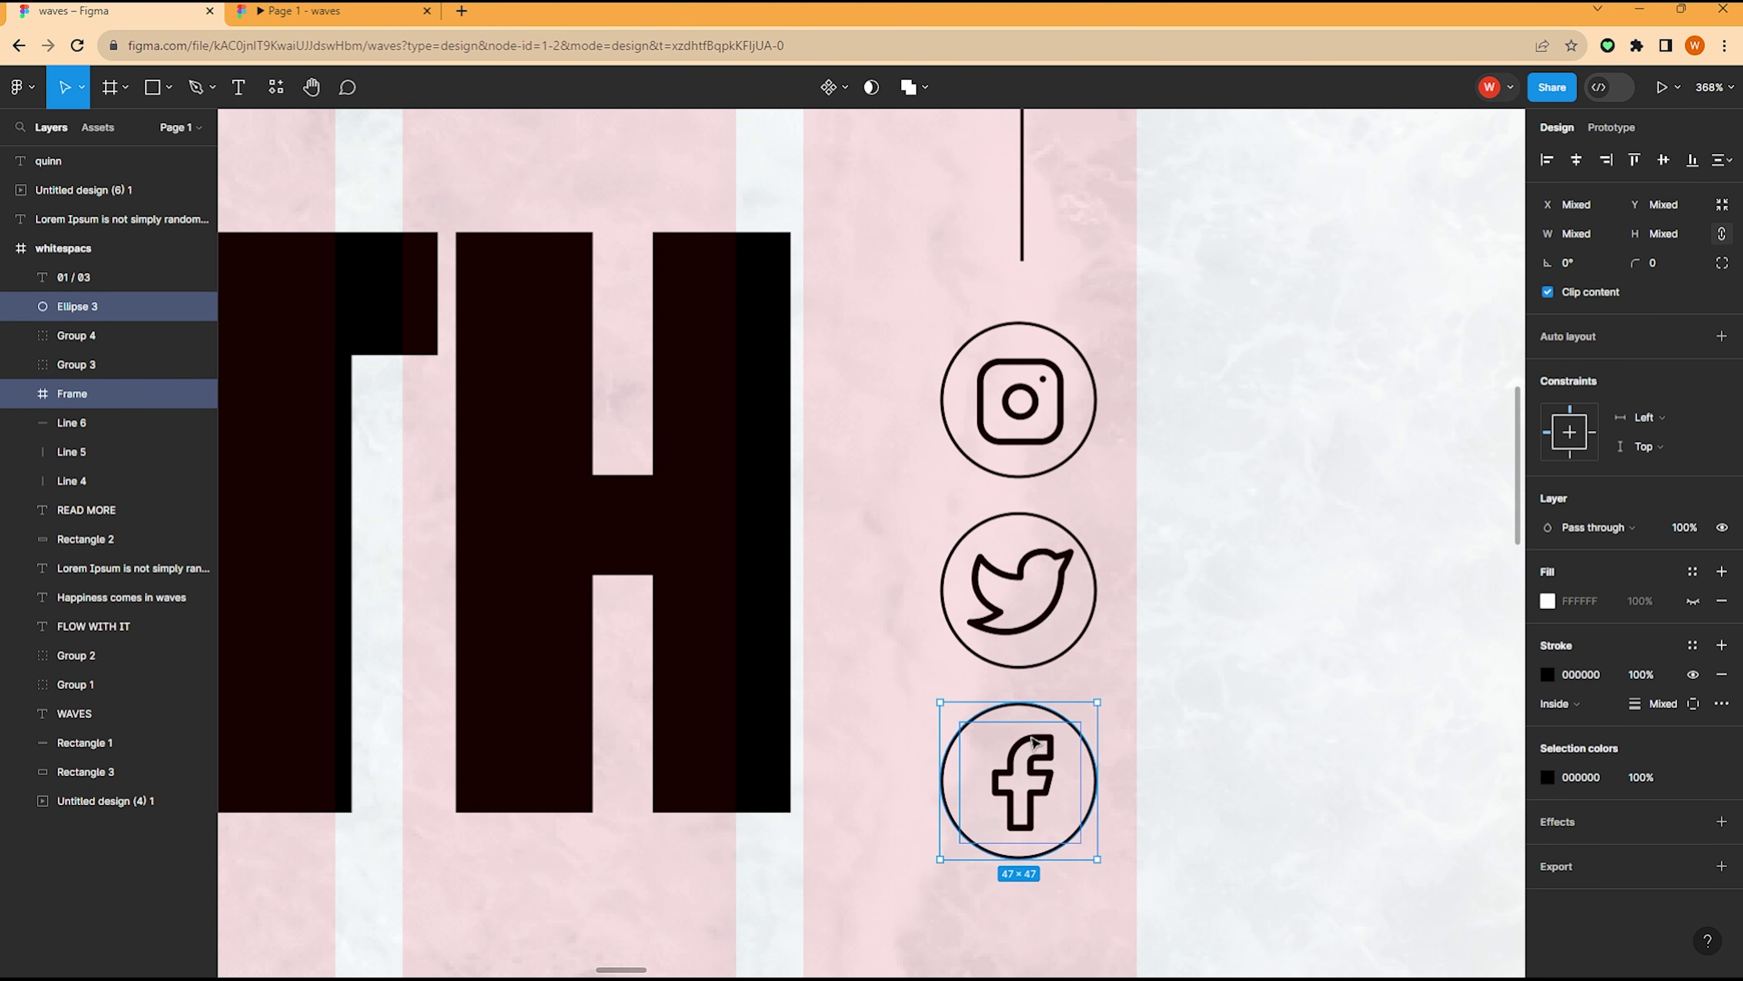
Step: Scale the three icon groups down to a 27.44 × 122.32 stack and preview them
{"action": "left_click", "coordinate": [1016, 597], "text": "shift"}
{"action": "left_click", "coordinate": [1014, 450], "text": "shift"}
{"action": "scroll", "coordinate": [1032, 572], "scroll_direction": "down", "scroll_amount": 5}
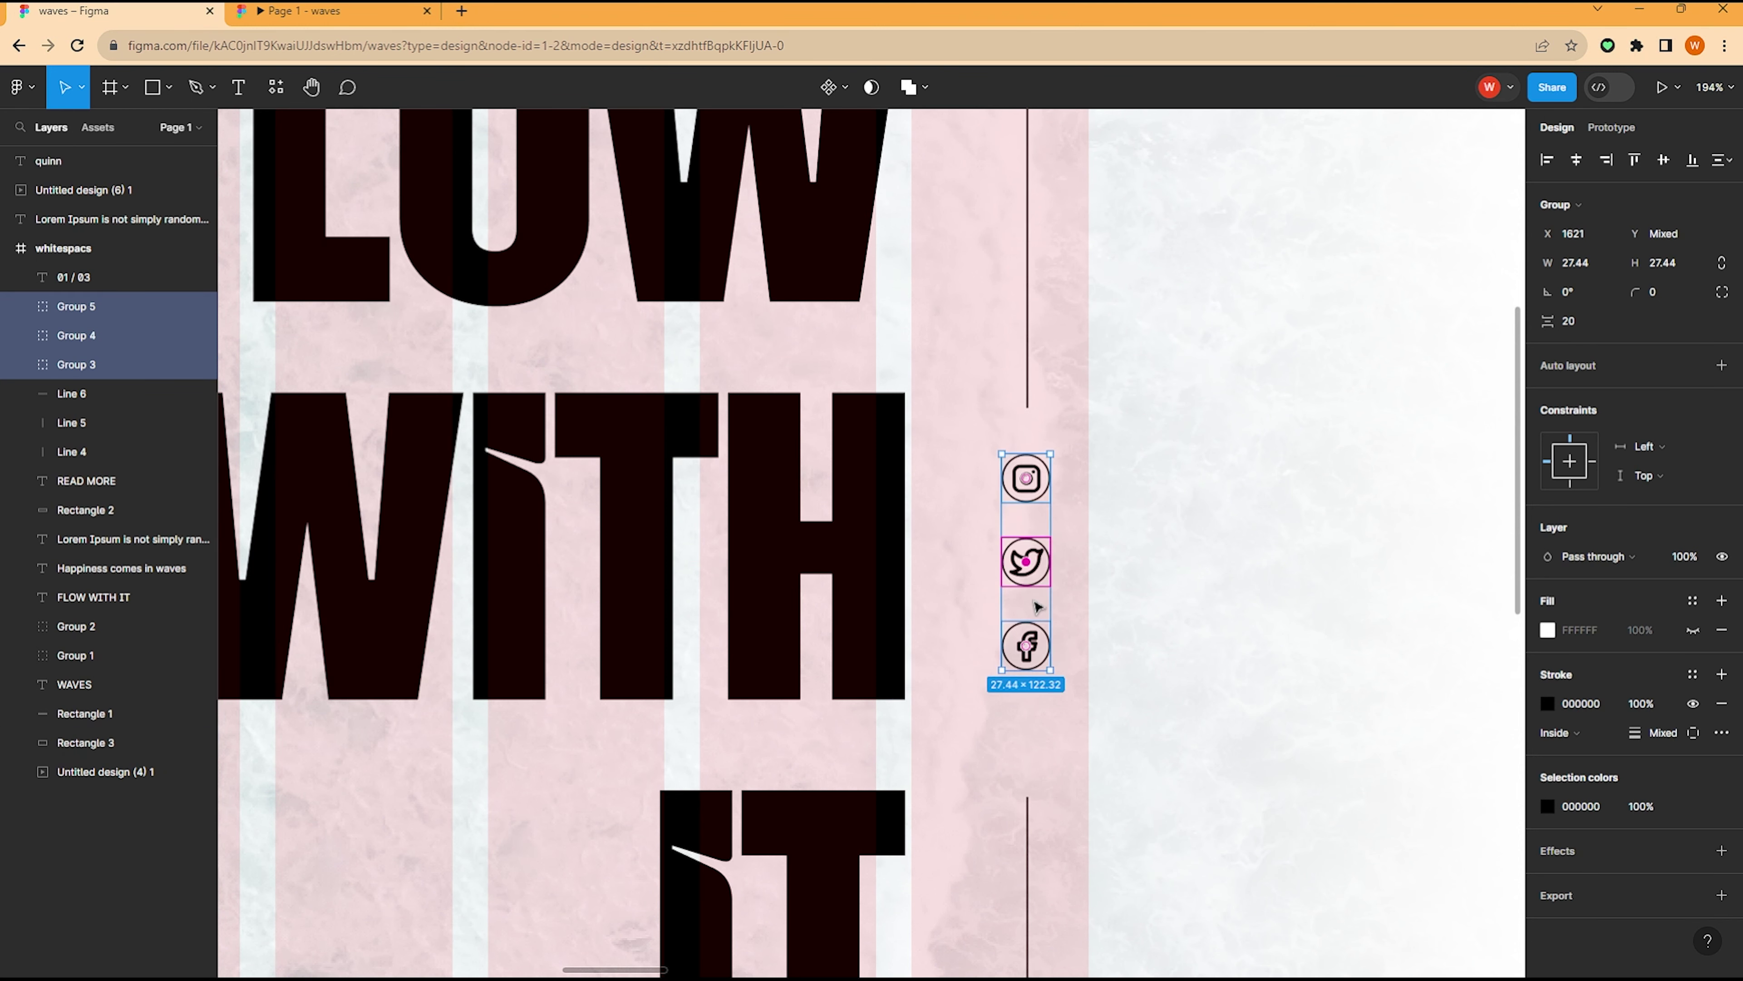
{"action": "left_click", "coordinate": [1029, 833]}
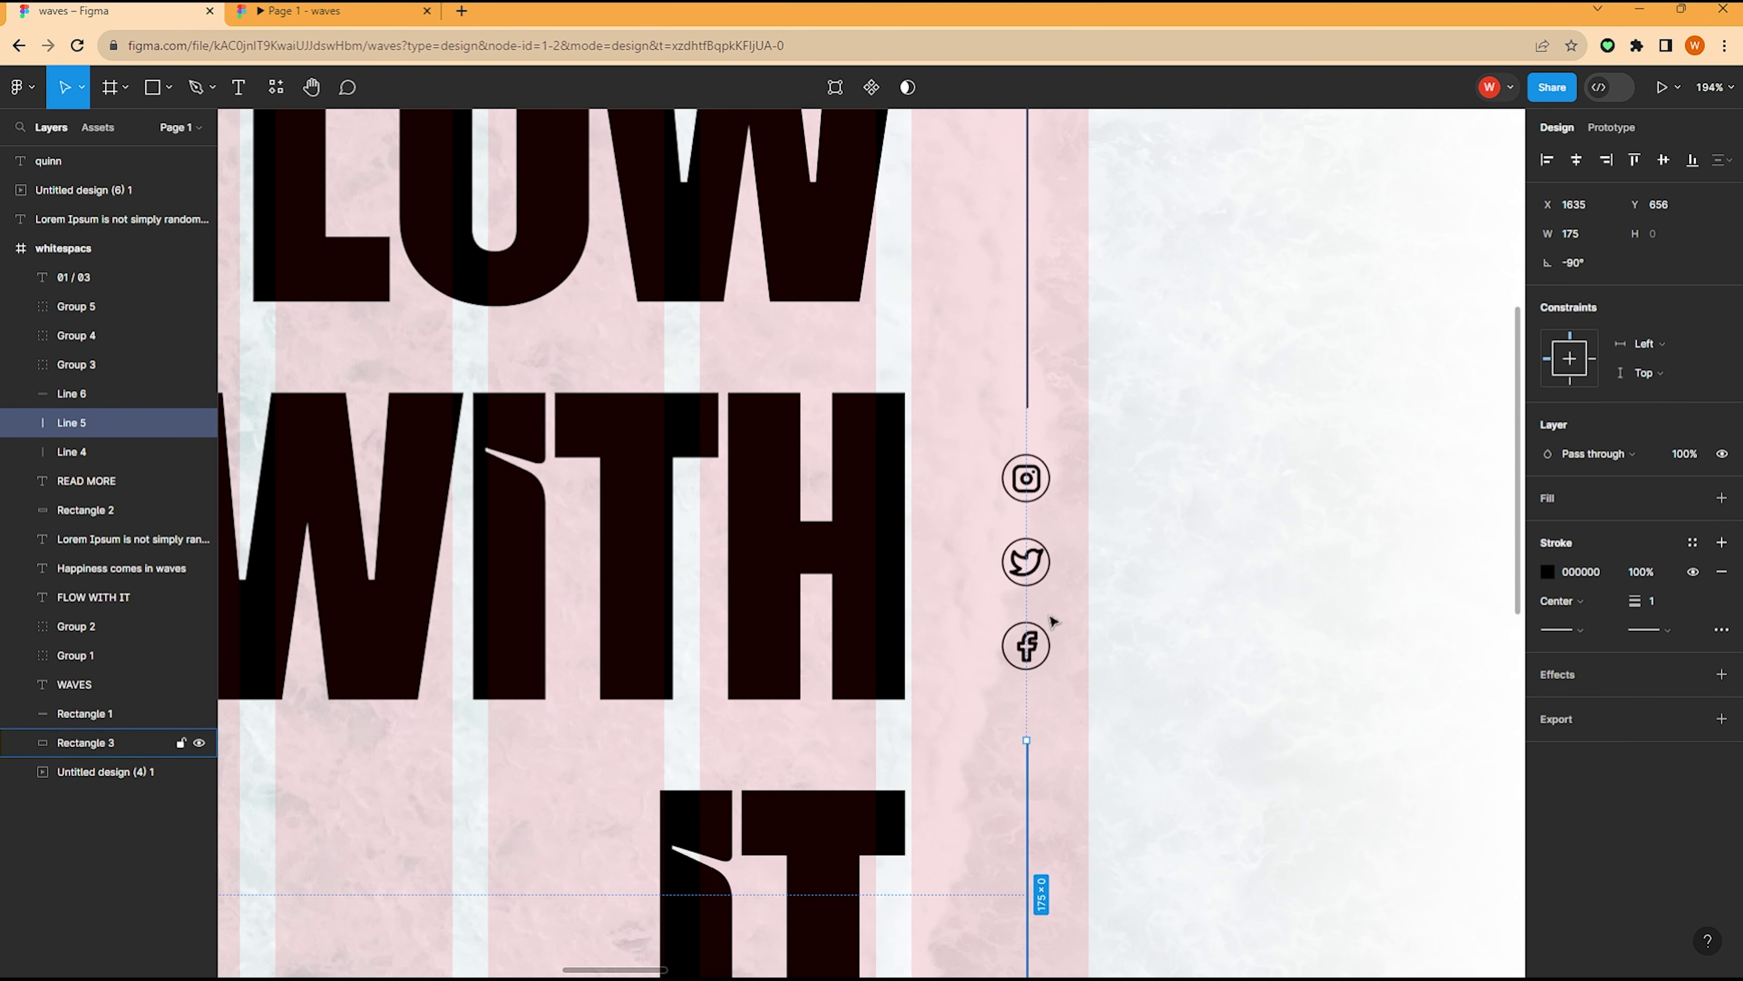
{"action": "scroll", "coordinate": [1054, 622], "scroll_direction": "down", "scroll_amount": 10}
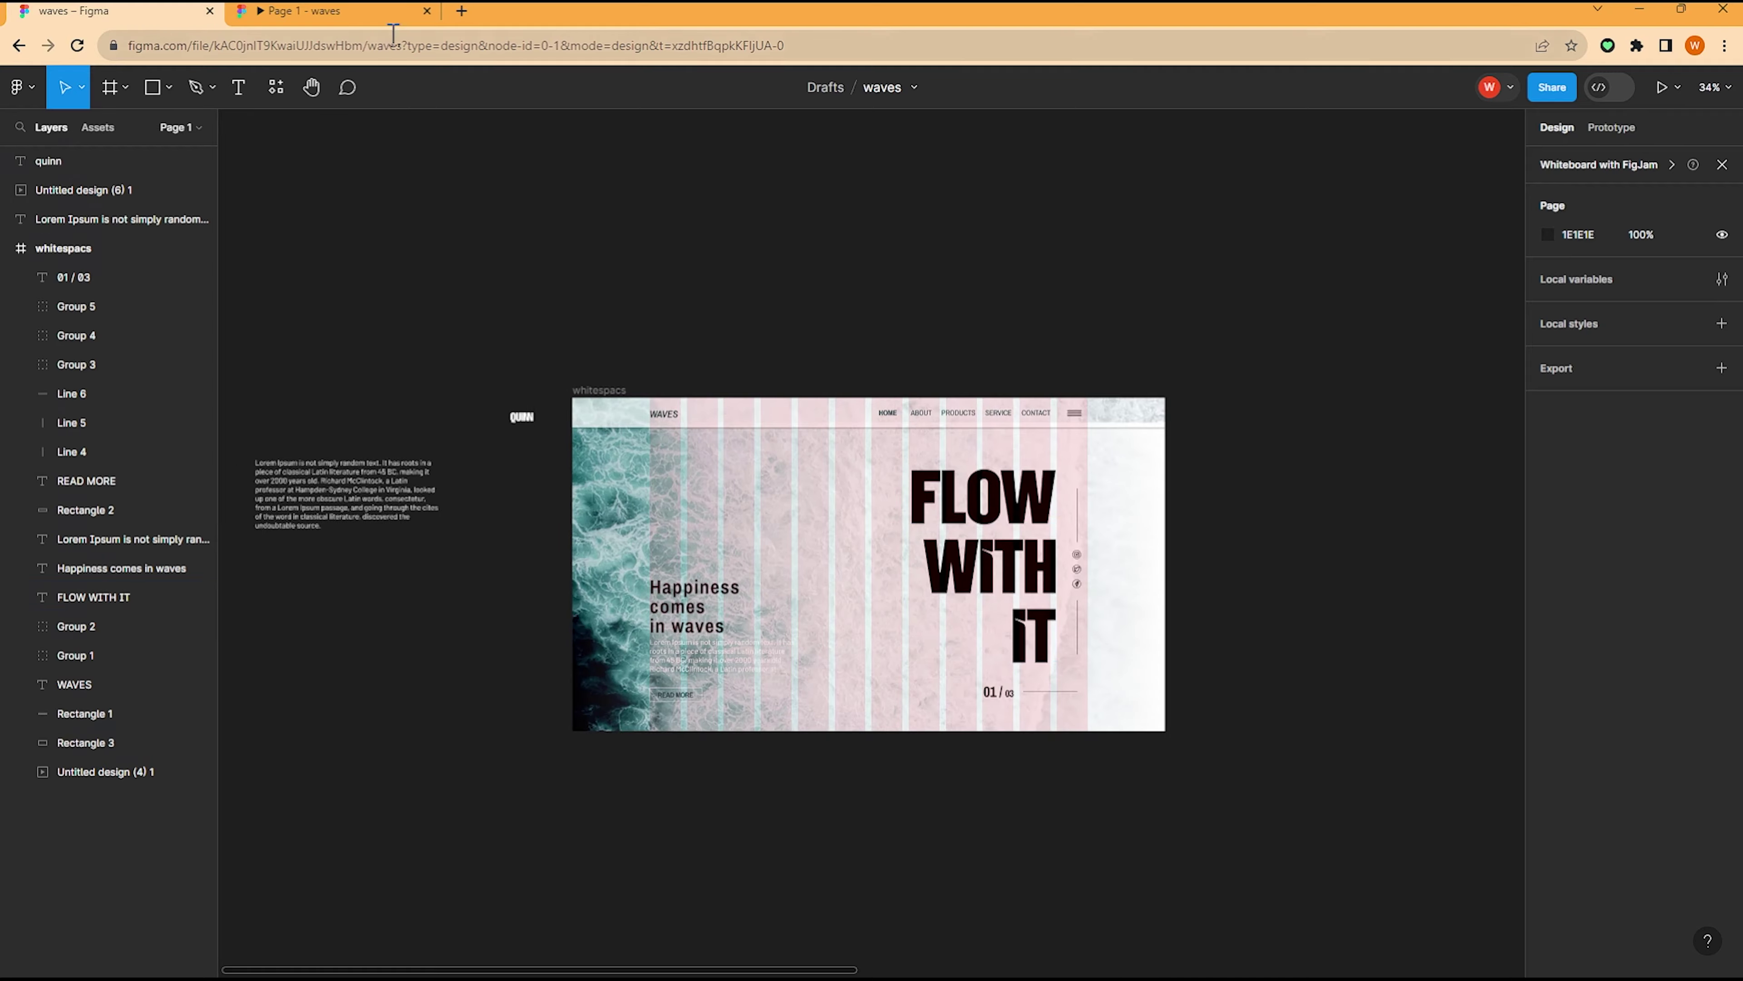
{"action": "left_click", "coordinate": [384, 11]}
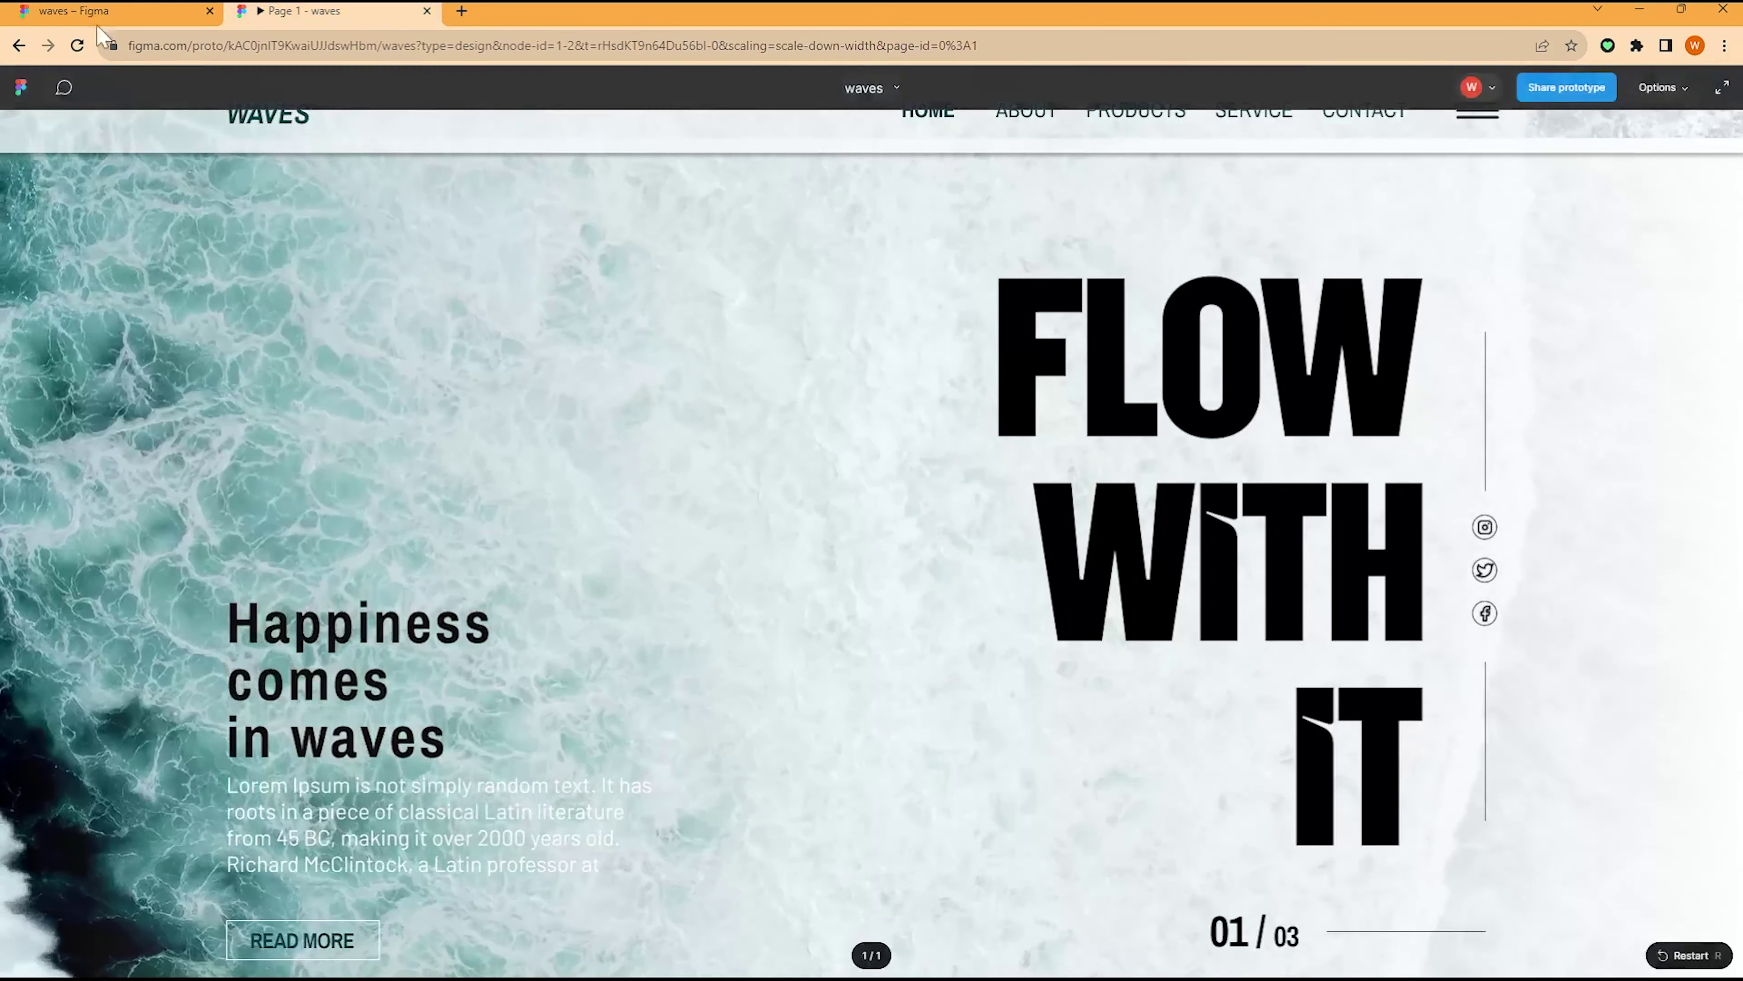
{"action": "left_click", "coordinate": [98, 21]}
Step: Make the FLOW WITH IT headline teal 083F45 at 80% opacity
{"action": "left_click", "coordinate": [975, 539]}
{"action": "scroll", "coordinate": [975, 539], "scroll_direction": "up", "scroll_amount": 4}
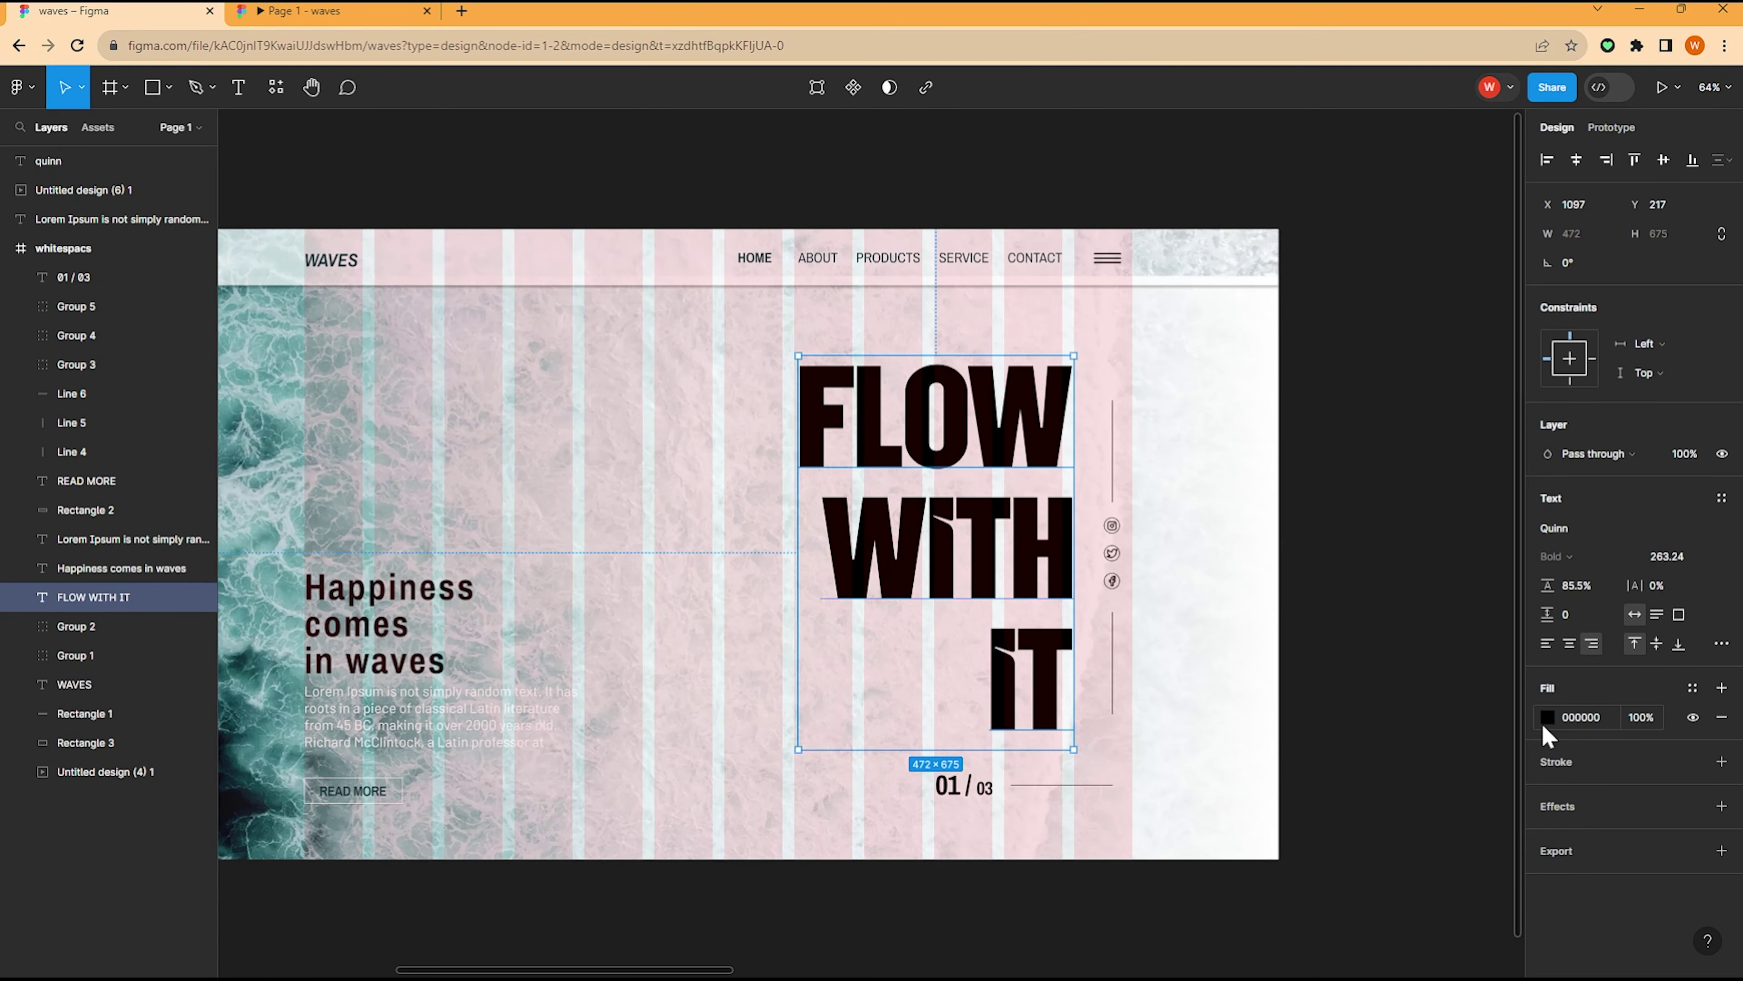
{"action": "left_click", "coordinate": [1547, 718]}
{"action": "left_click", "coordinate": [1374, 879]}
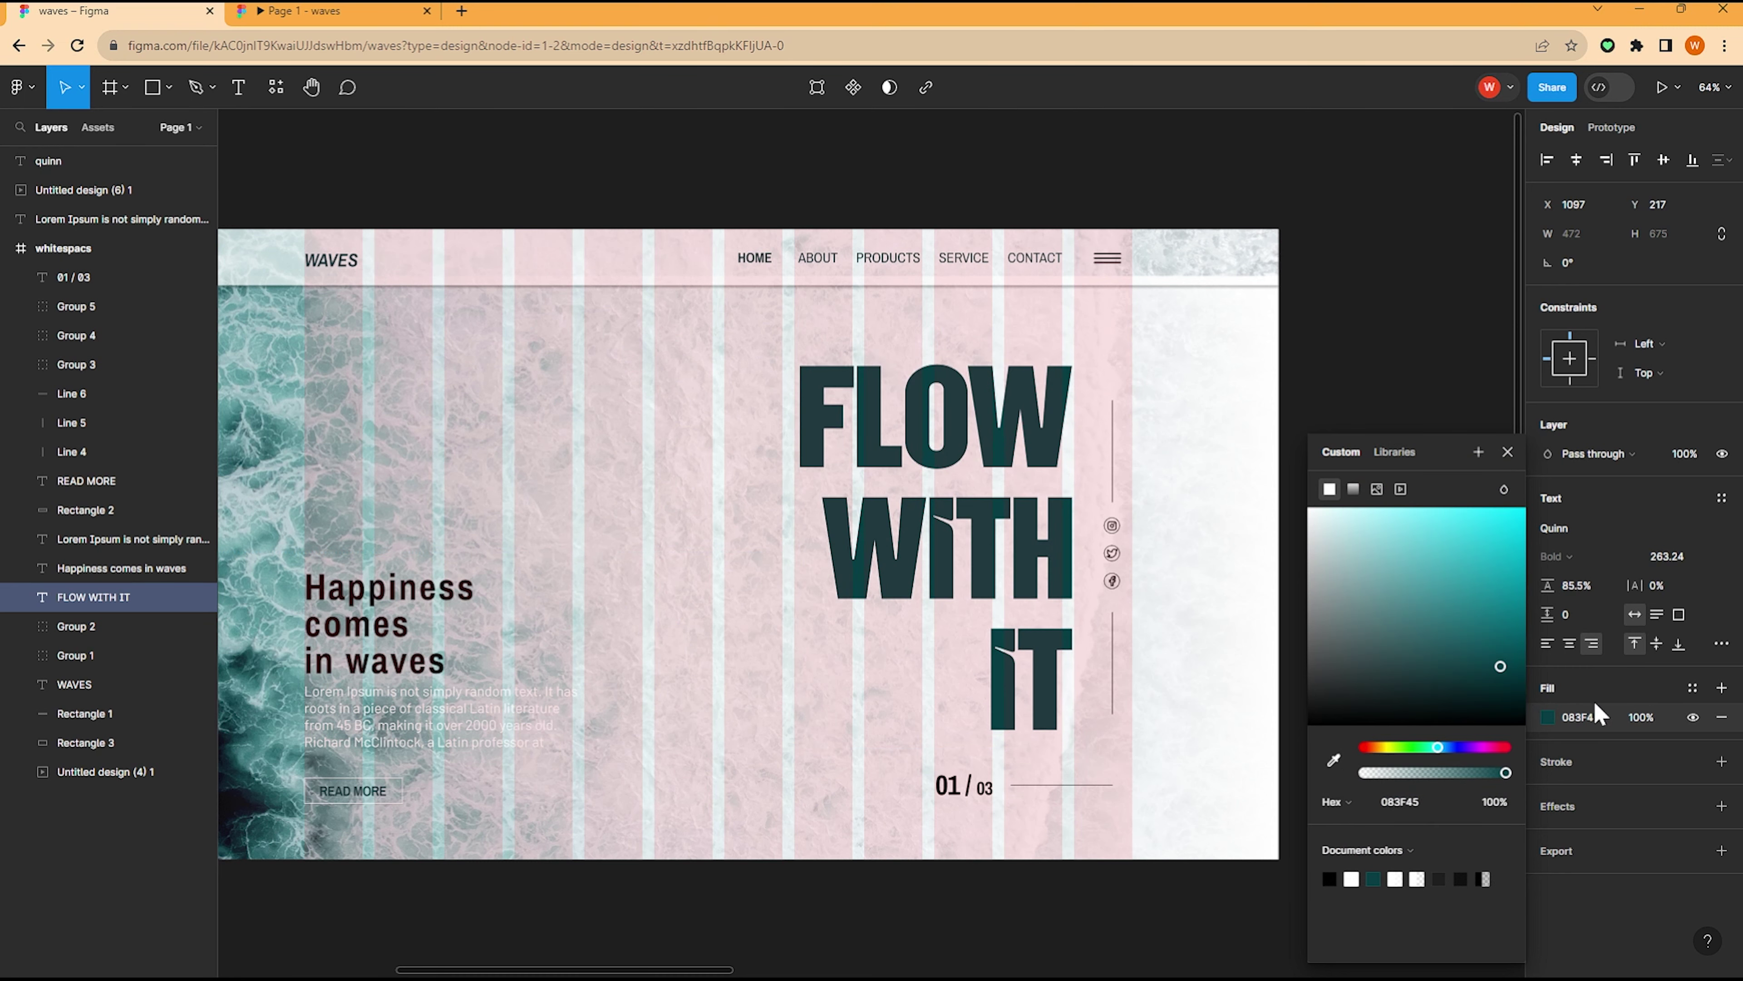
{"action": "left_click_drag", "start_coordinate": [1612, 726], "coordinate": [1576, 744]}
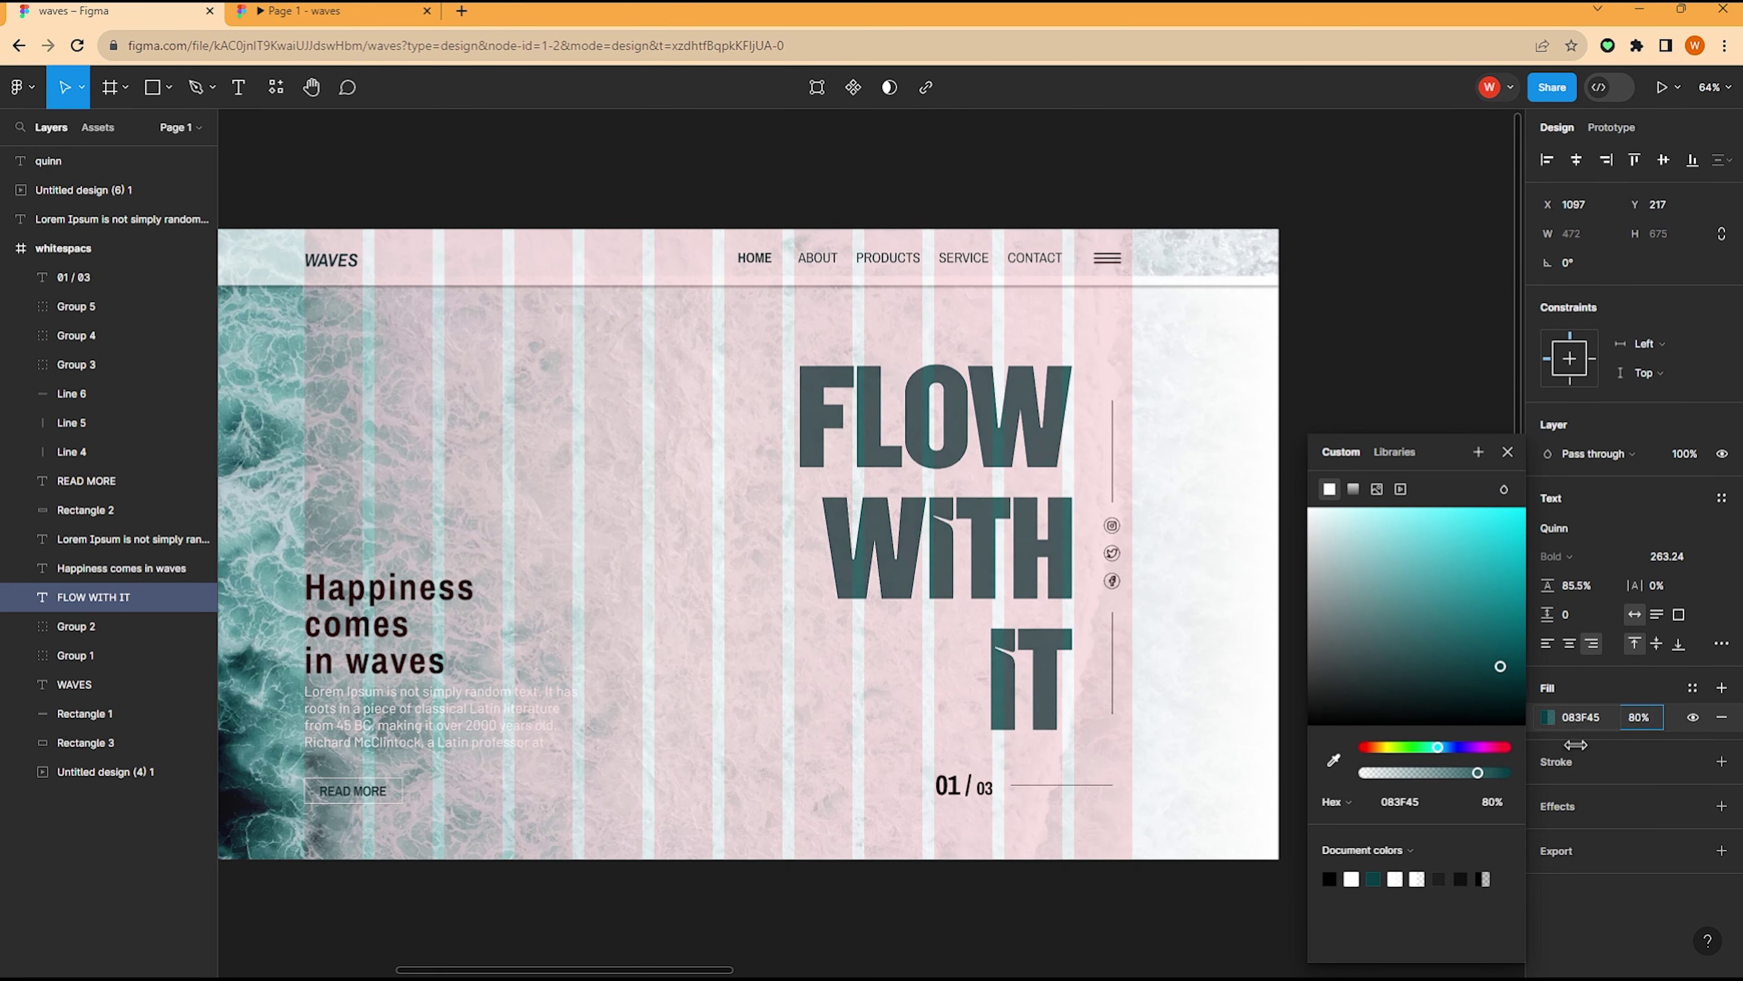
{"action": "left_click", "coordinate": [397, 236]}
{"action": "scroll", "coordinate": [397, 237], "scroll_direction": "up", "scroll_amount": 3, "text": "ctrl"}
{"action": "scroll", "coordinate": [486, 364], "scroll_direction": "up", "scroll_amount": 2, "text": "ctrl"}
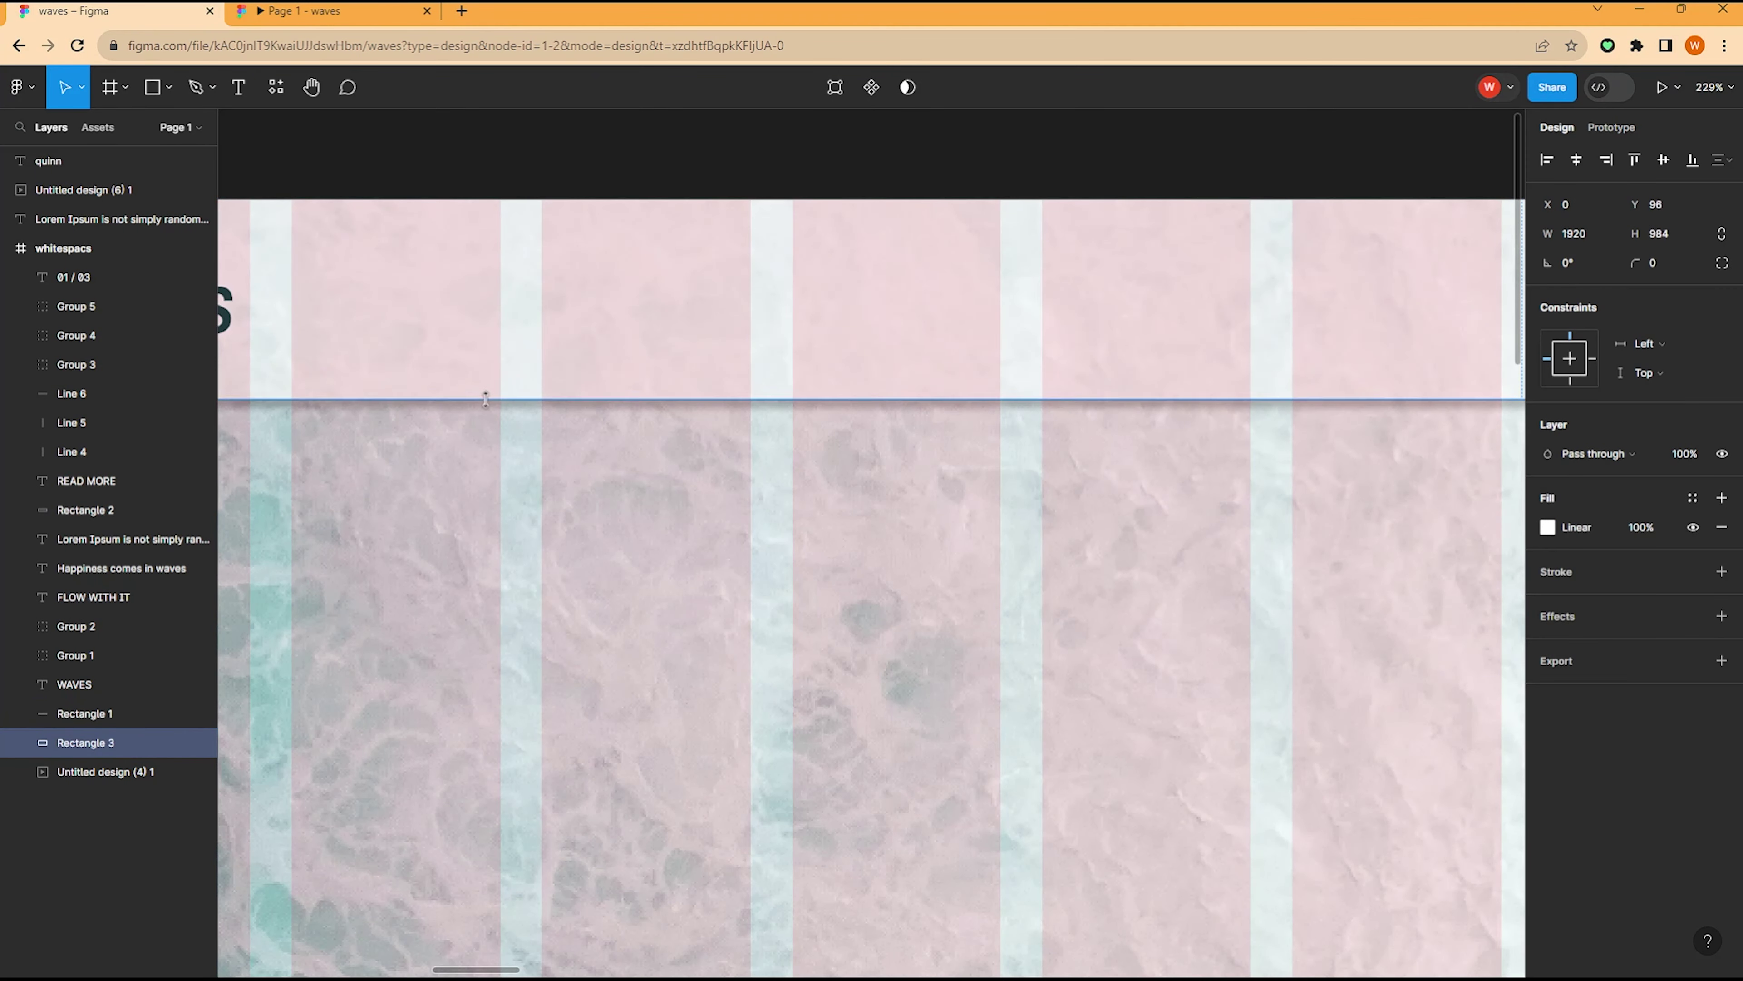
{"action": "scroll", "coordinate": [485, 398], "scroll_direction": "down", "scroll_amount": 5, "text": "ctrl"}
{"action": "scroll", "coordinate": [603, 371], "scroll_direction": "down", "scroll_amount": 5}
Step: Colour the Lorem Ipsum paragraph dark grey and the READ MORE outline teal
{"action": "left_click", "coordinate": [577, 532]}
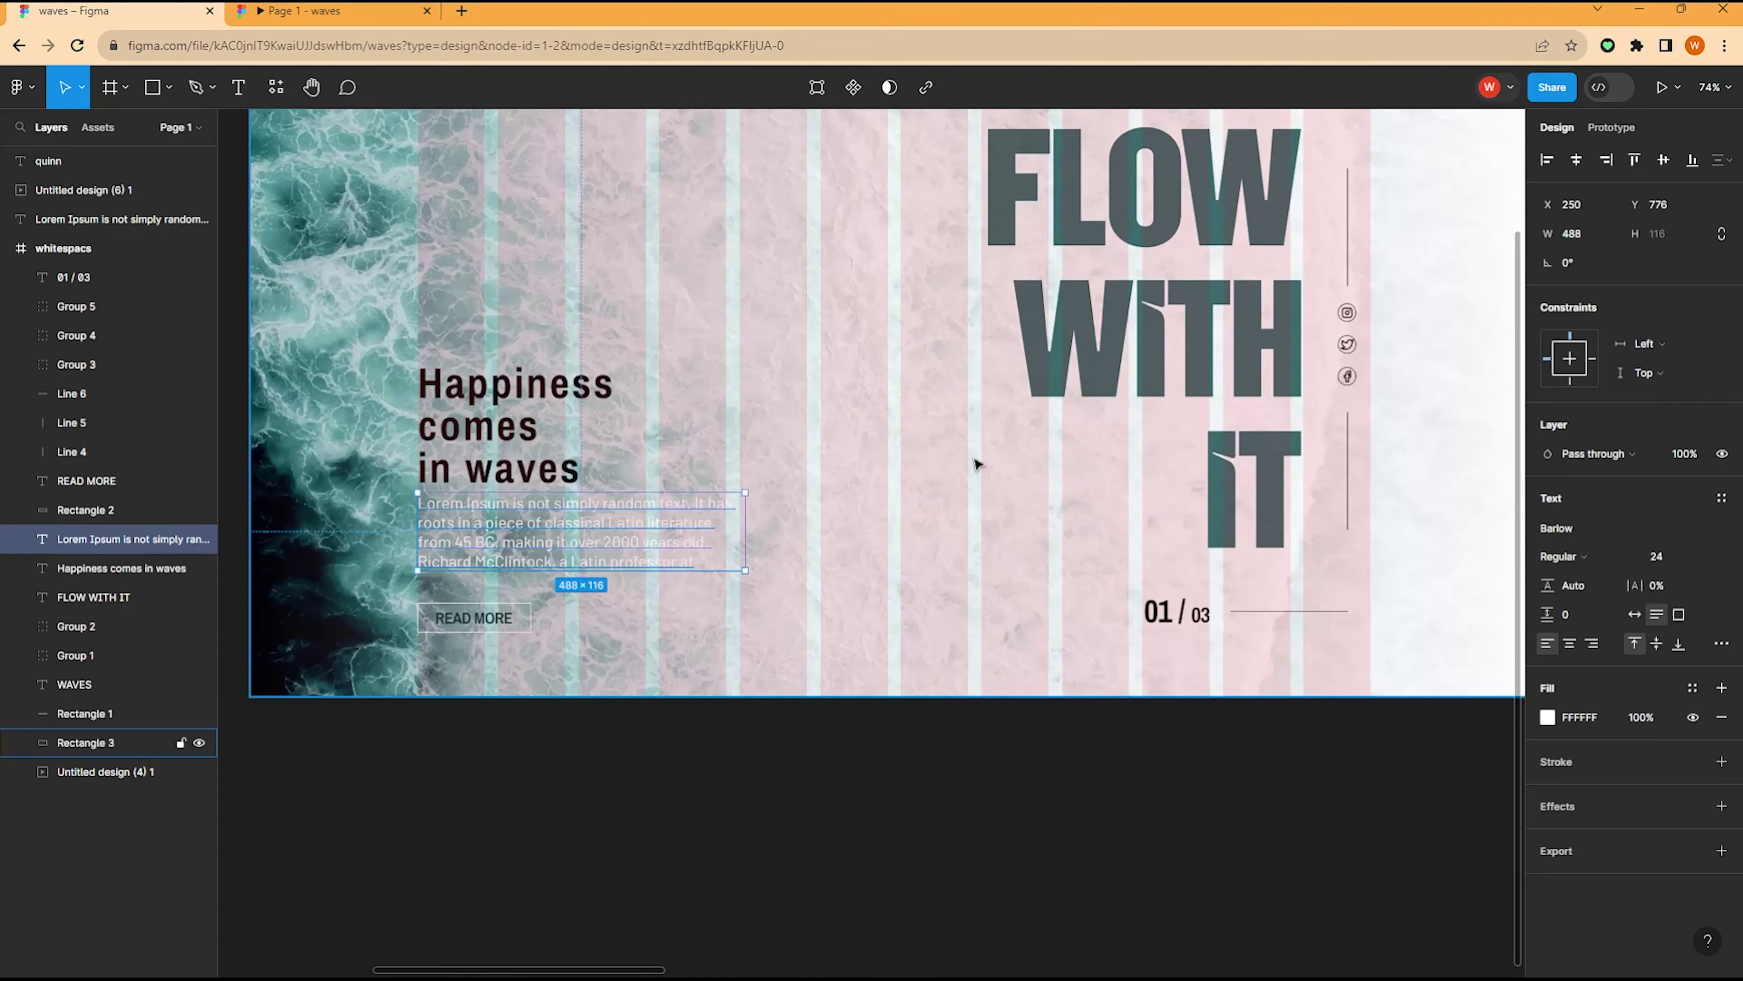
{"action": "left_click", "coordinate": [1542, 716]}
{"action": "left_click", "coordinate": [1393, 883]}
{"action": "scroll", "coordinate": [481, 584], "scroll_direction": "up", "scroll_amount": 3, "text": "ctrl"}
{"action": "left_click", "coordinate": [403, 577]}
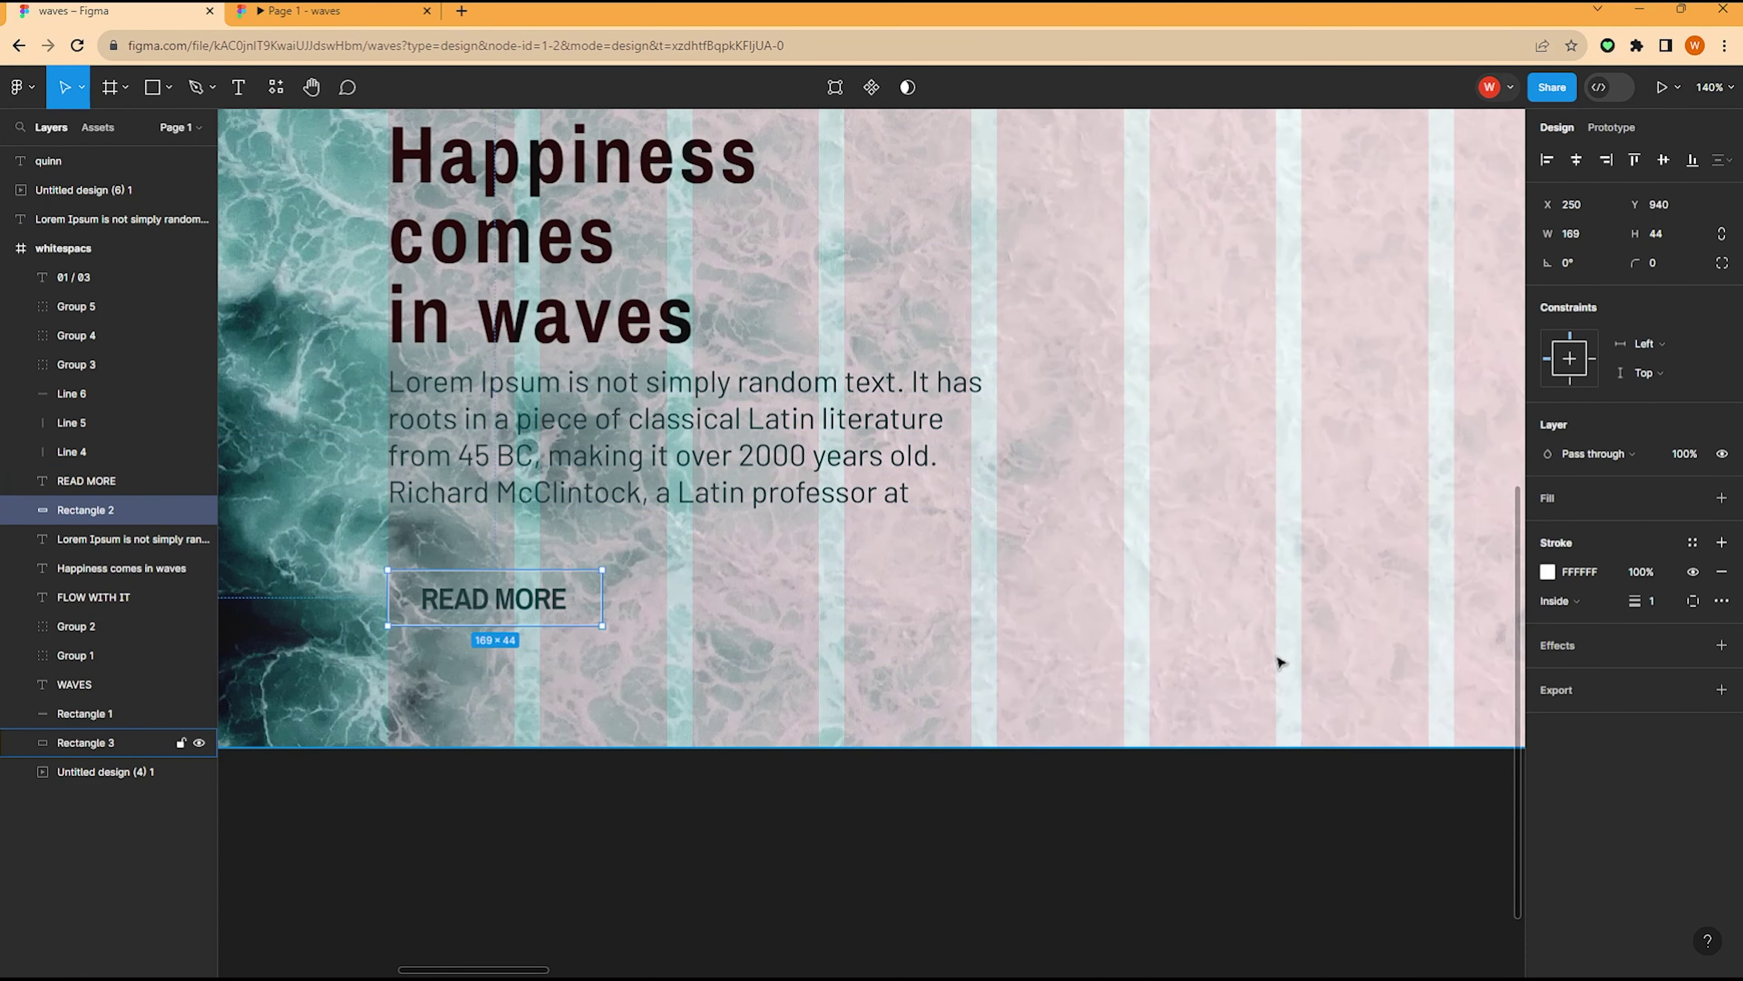
{"action": "left_click", "coordinate": [1549, 573]}
{"action": "left_click", "coordinate": [1383, 874]}
{"action": "left_click", "coordinate": [1004, 813]}
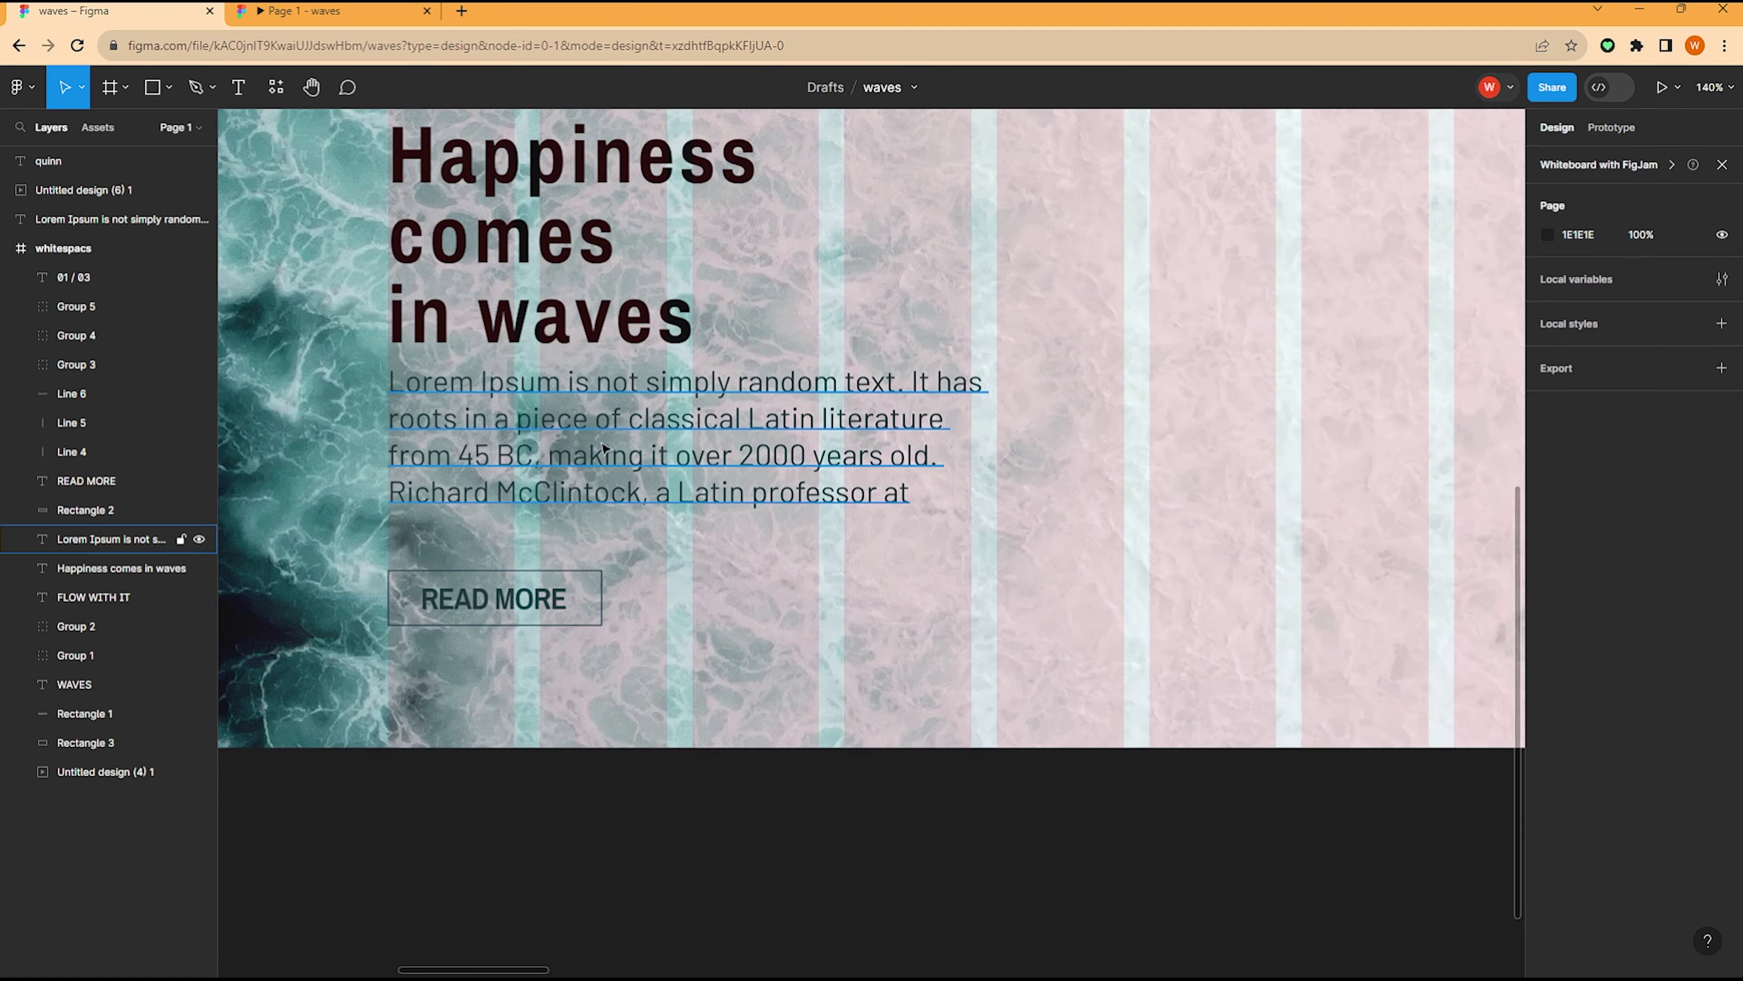
Step: Recolour the 'Happiness comes in waves' heading teal and preview the hero
{"action": "scroll", "coordinate": [597, 487], "scroll_direction": "down", "scroll_amount": 3, "text": "ctrl"}
{"action": "left_click", "coordinate": [597, 488]}
{"action": "left_click", "coordinate": [1547, 717]}
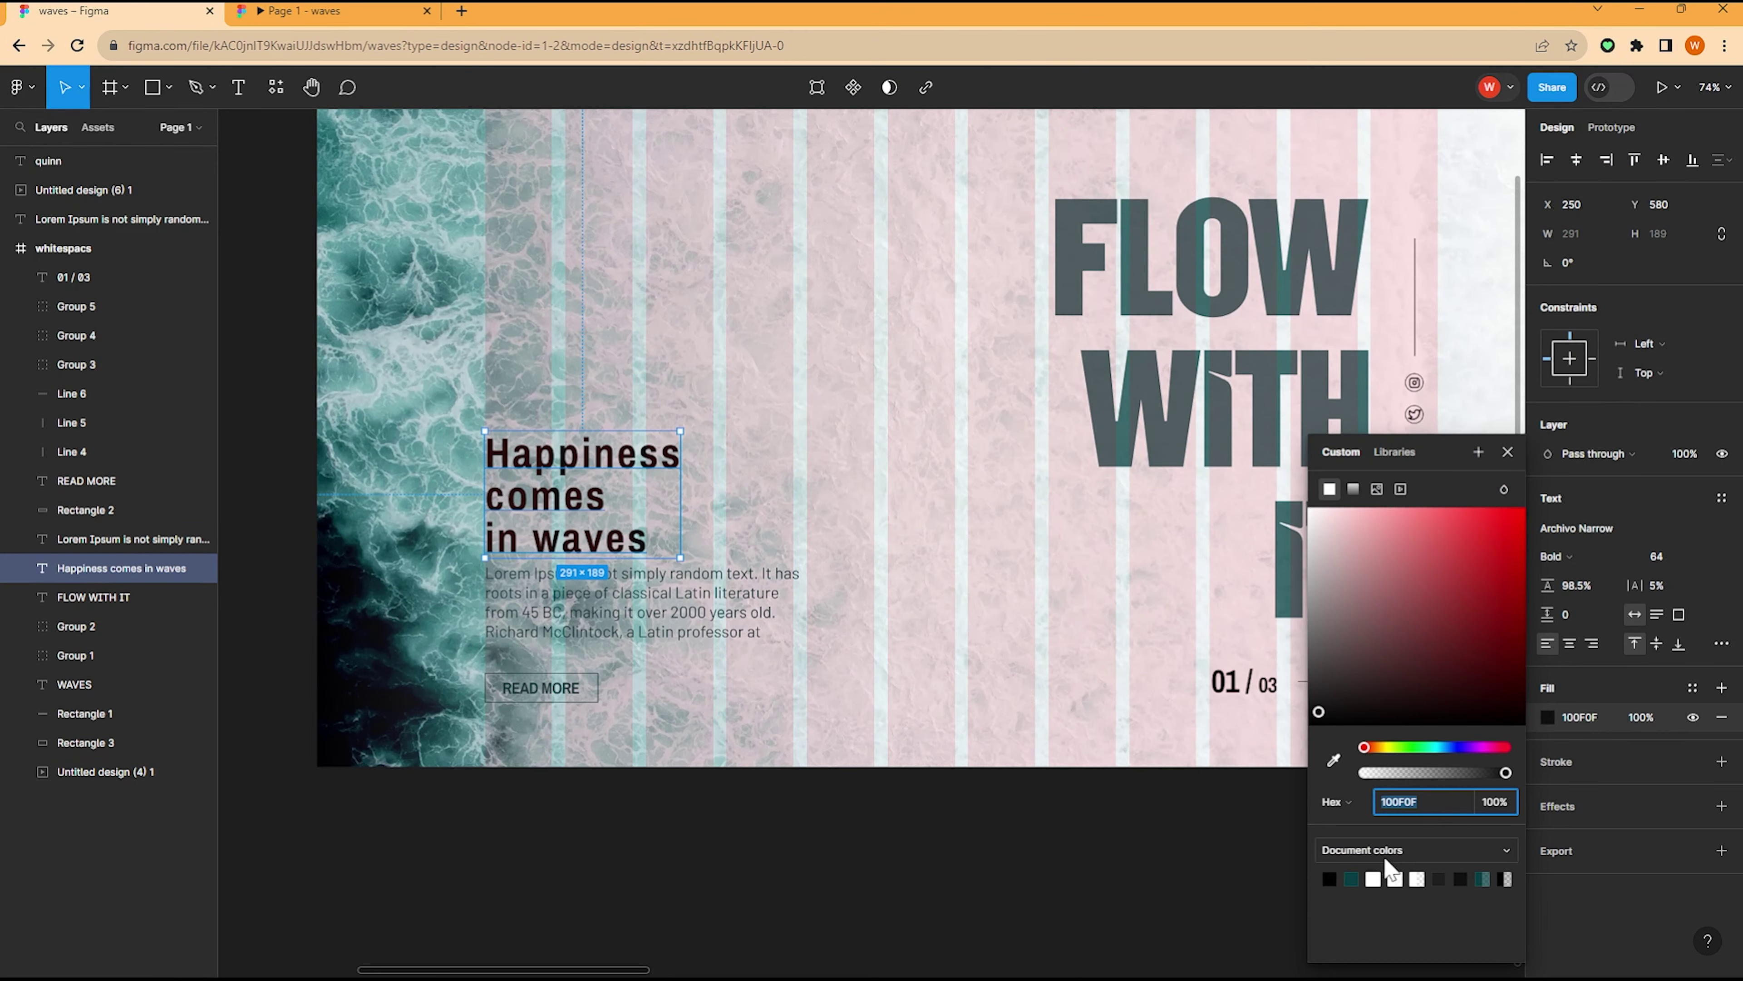
{"action": "left_click", "coordinate": [1393, 872]}
{"action": "left_click", "coordinate": [1082, 838]}
{"action": "left_click", "coordinate": [302, 10]}
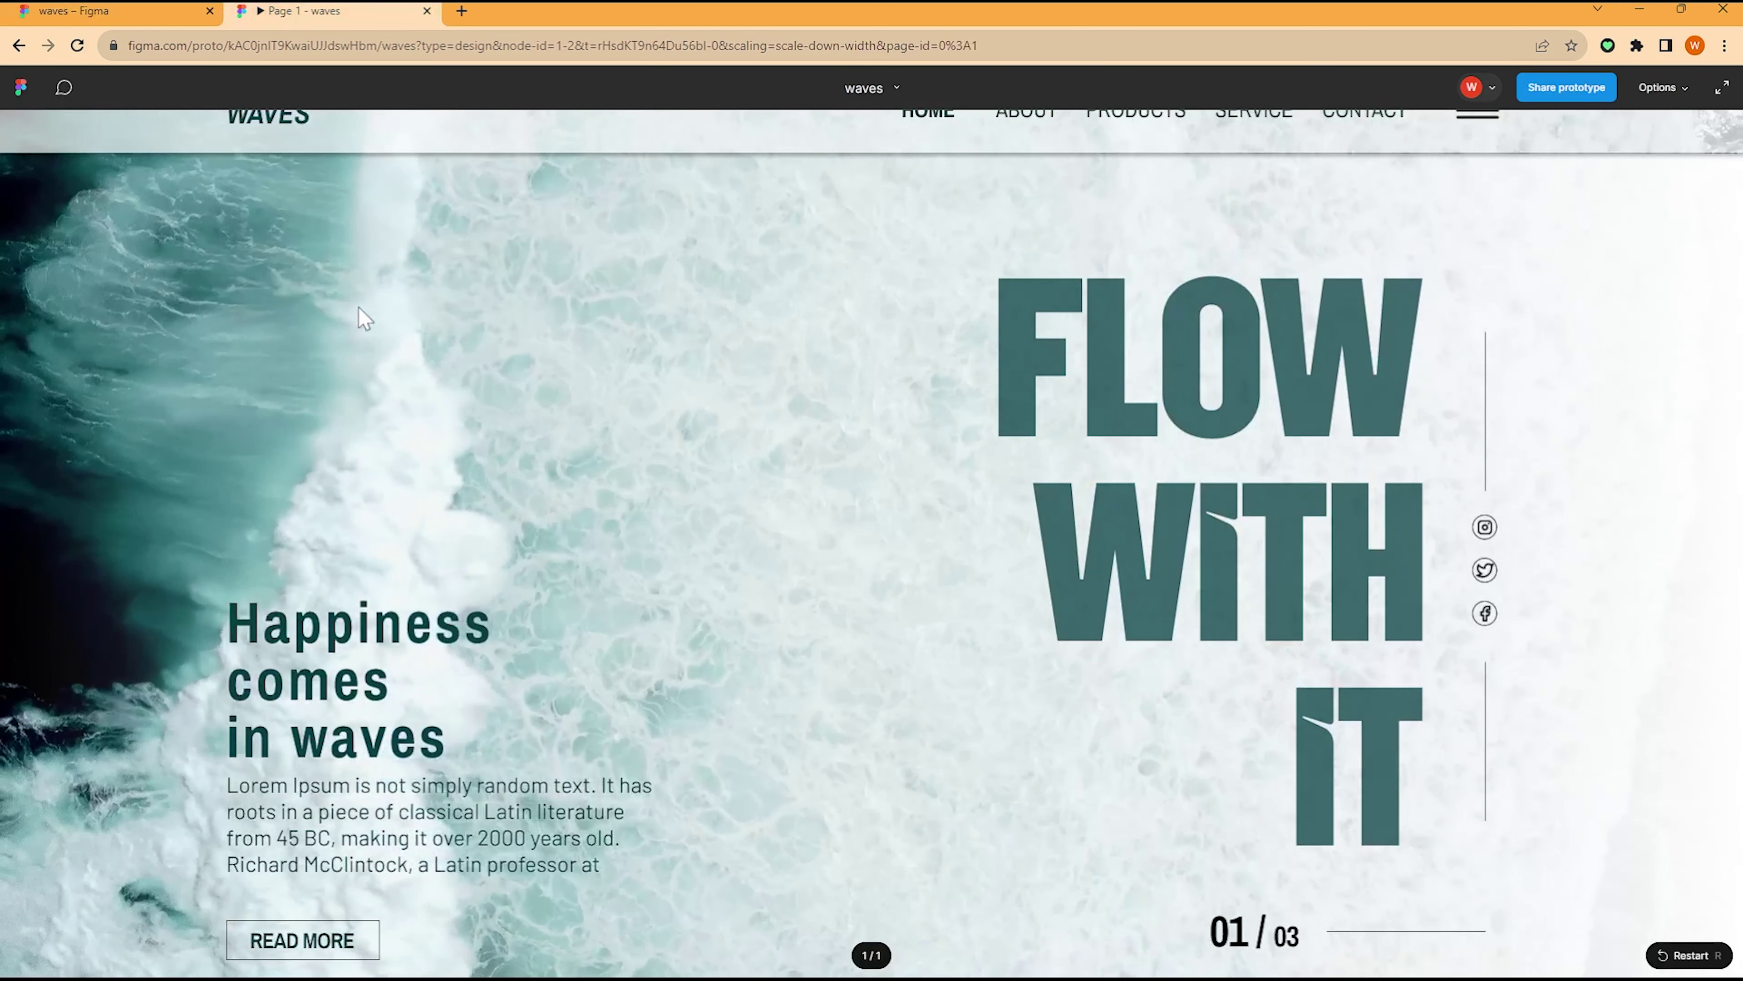
Step: Make the social icon strokes and both vertical side lines teal 083F45
{"action": "scroll", "coordinate": [1436, 380], "scroll_direction": "up", "scroll_amount": 3}
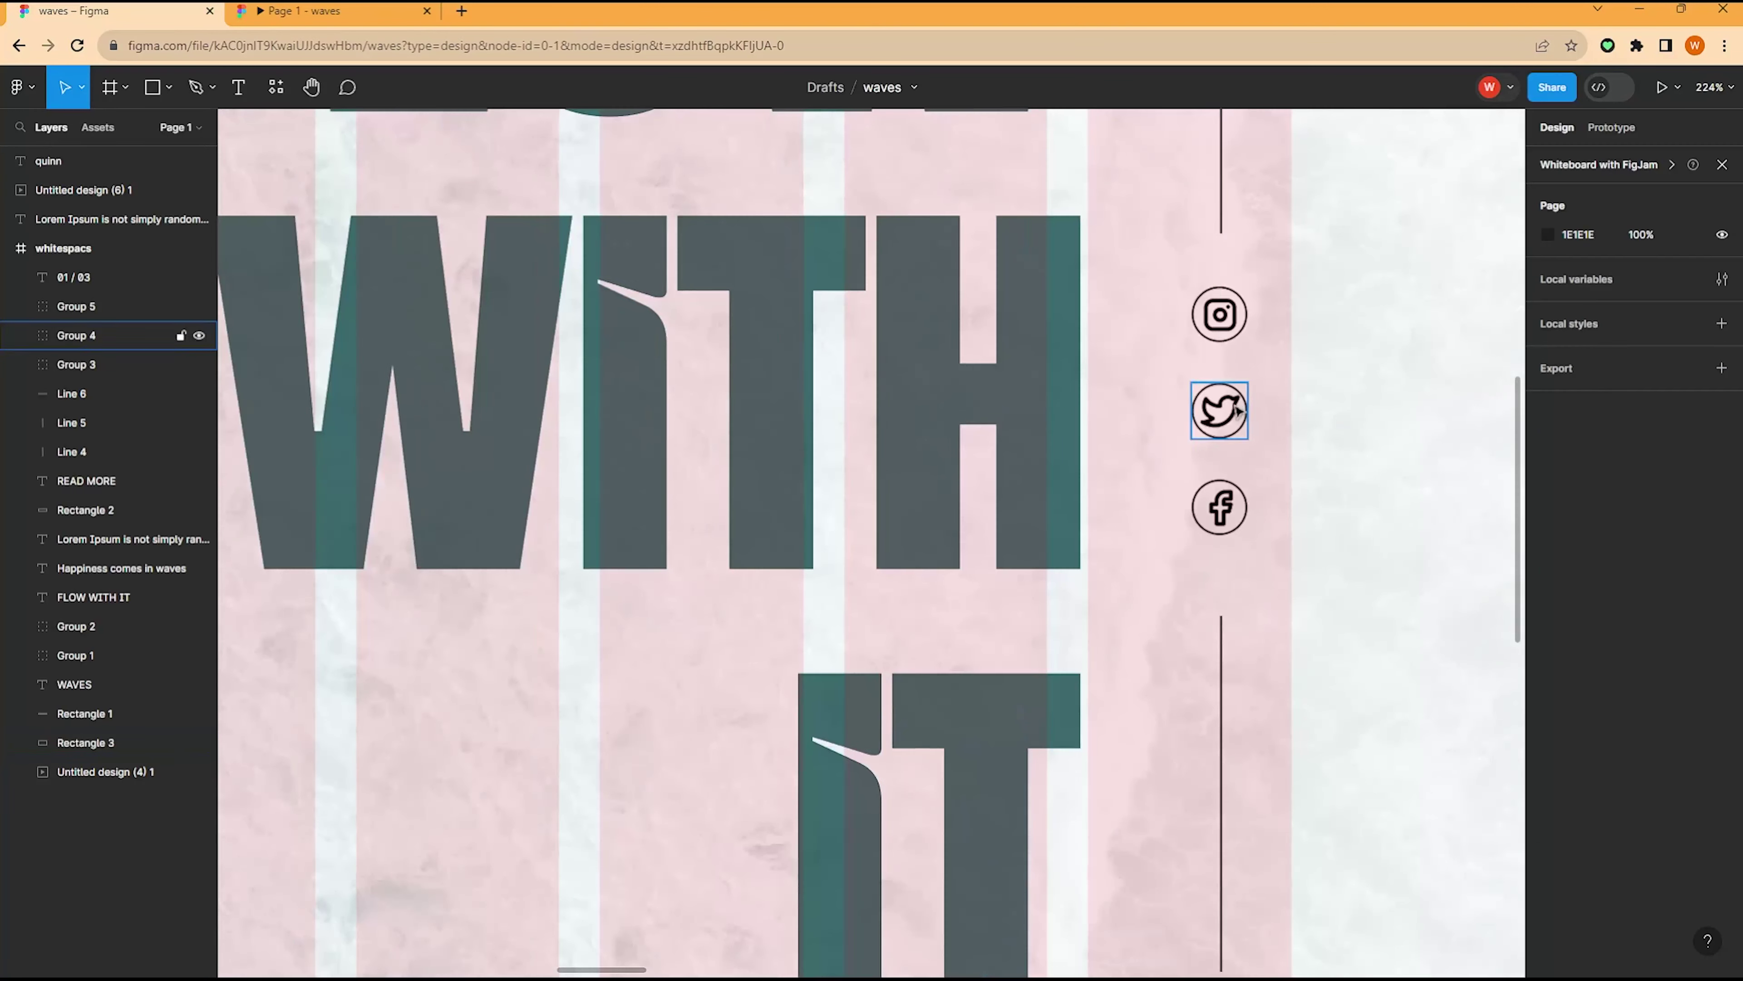
{"action": "left_click", "coordinate": [1219, 410]}
{"action": "left_click", "coordinate": [1220, 315], "text": "shift"}
{"action": "left_click", "coordinate": [1547, 704]}
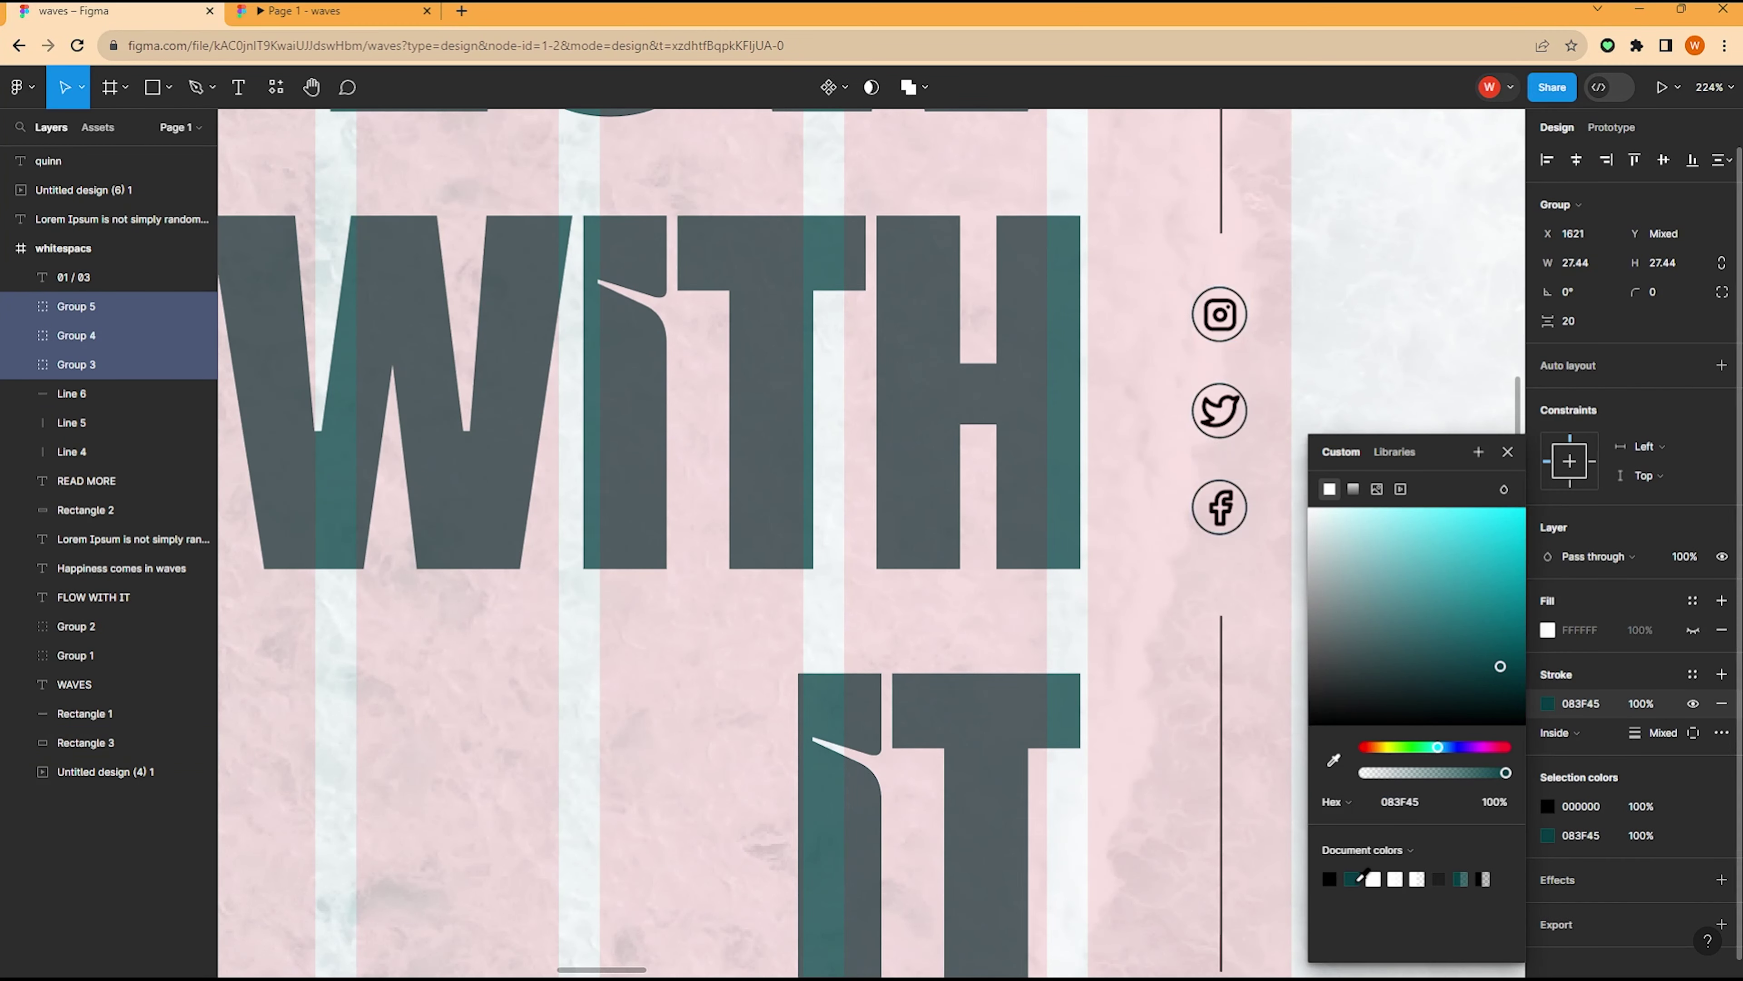
{"action": "left_click", "coordinate": [1220, 659]}
{"action": "left_click", "coordinate": [1220, 220], "text": "shift"}
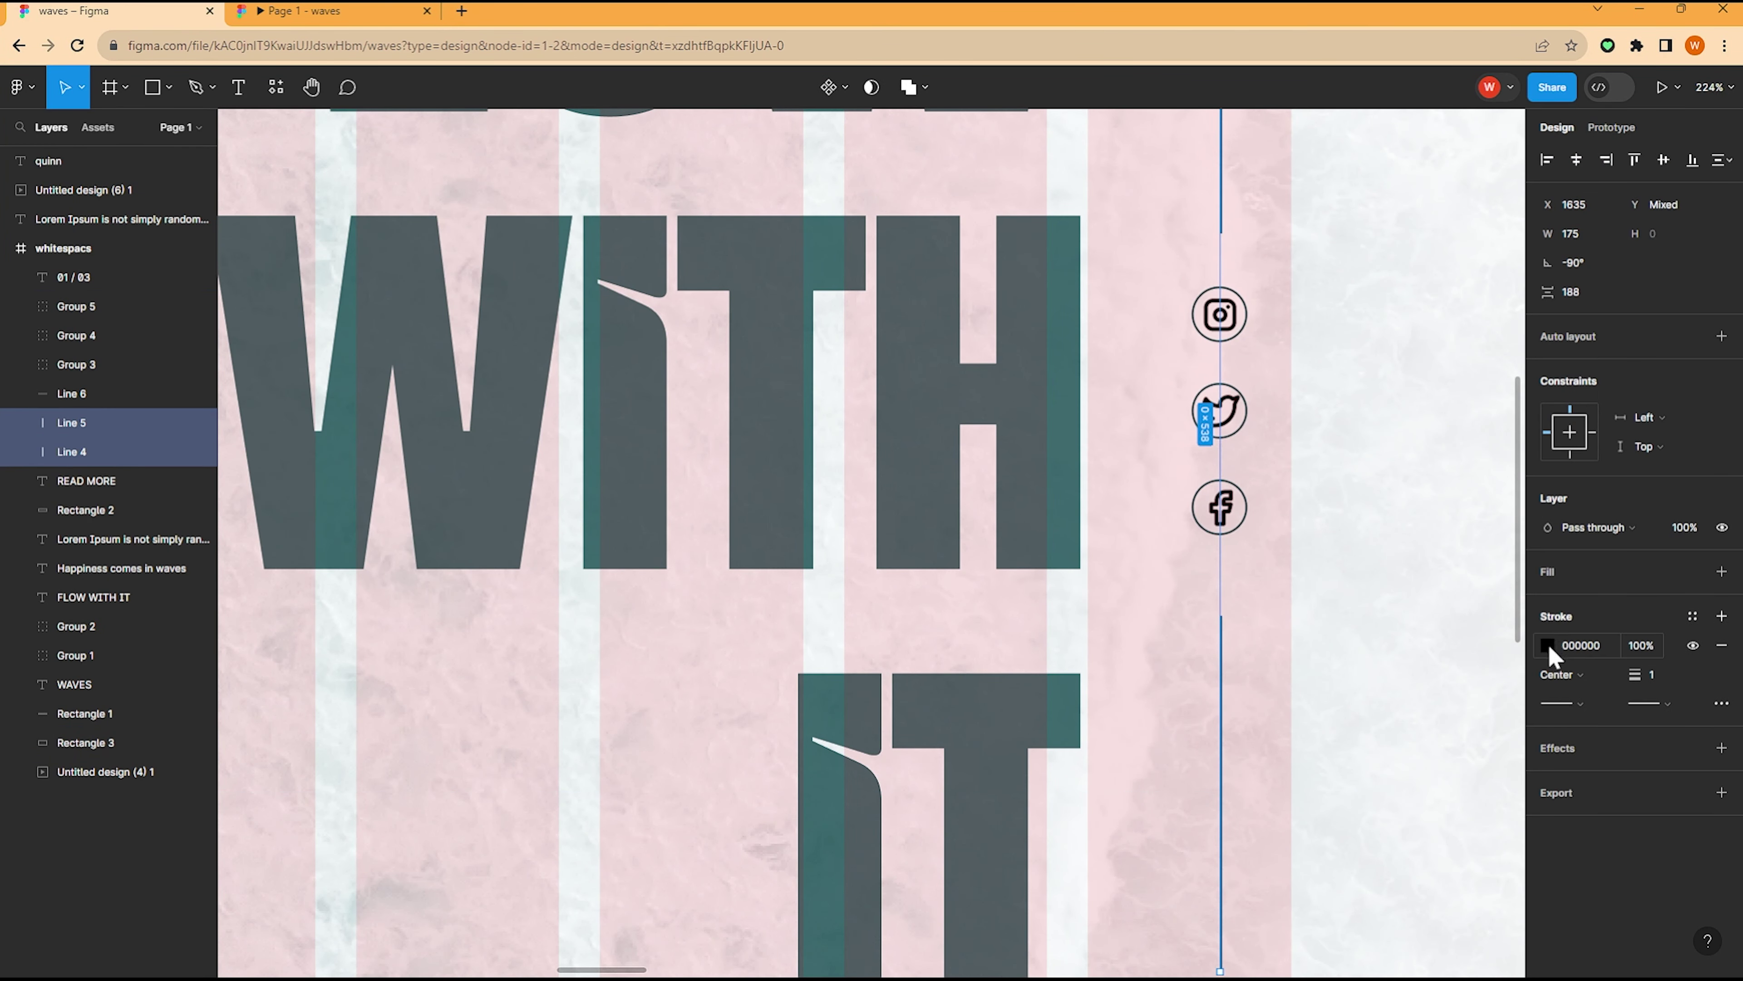
{"action": "left_click", "coordinate": [1548, 647]}
{"action": "left_click", "coordinate": [1330, 879]}
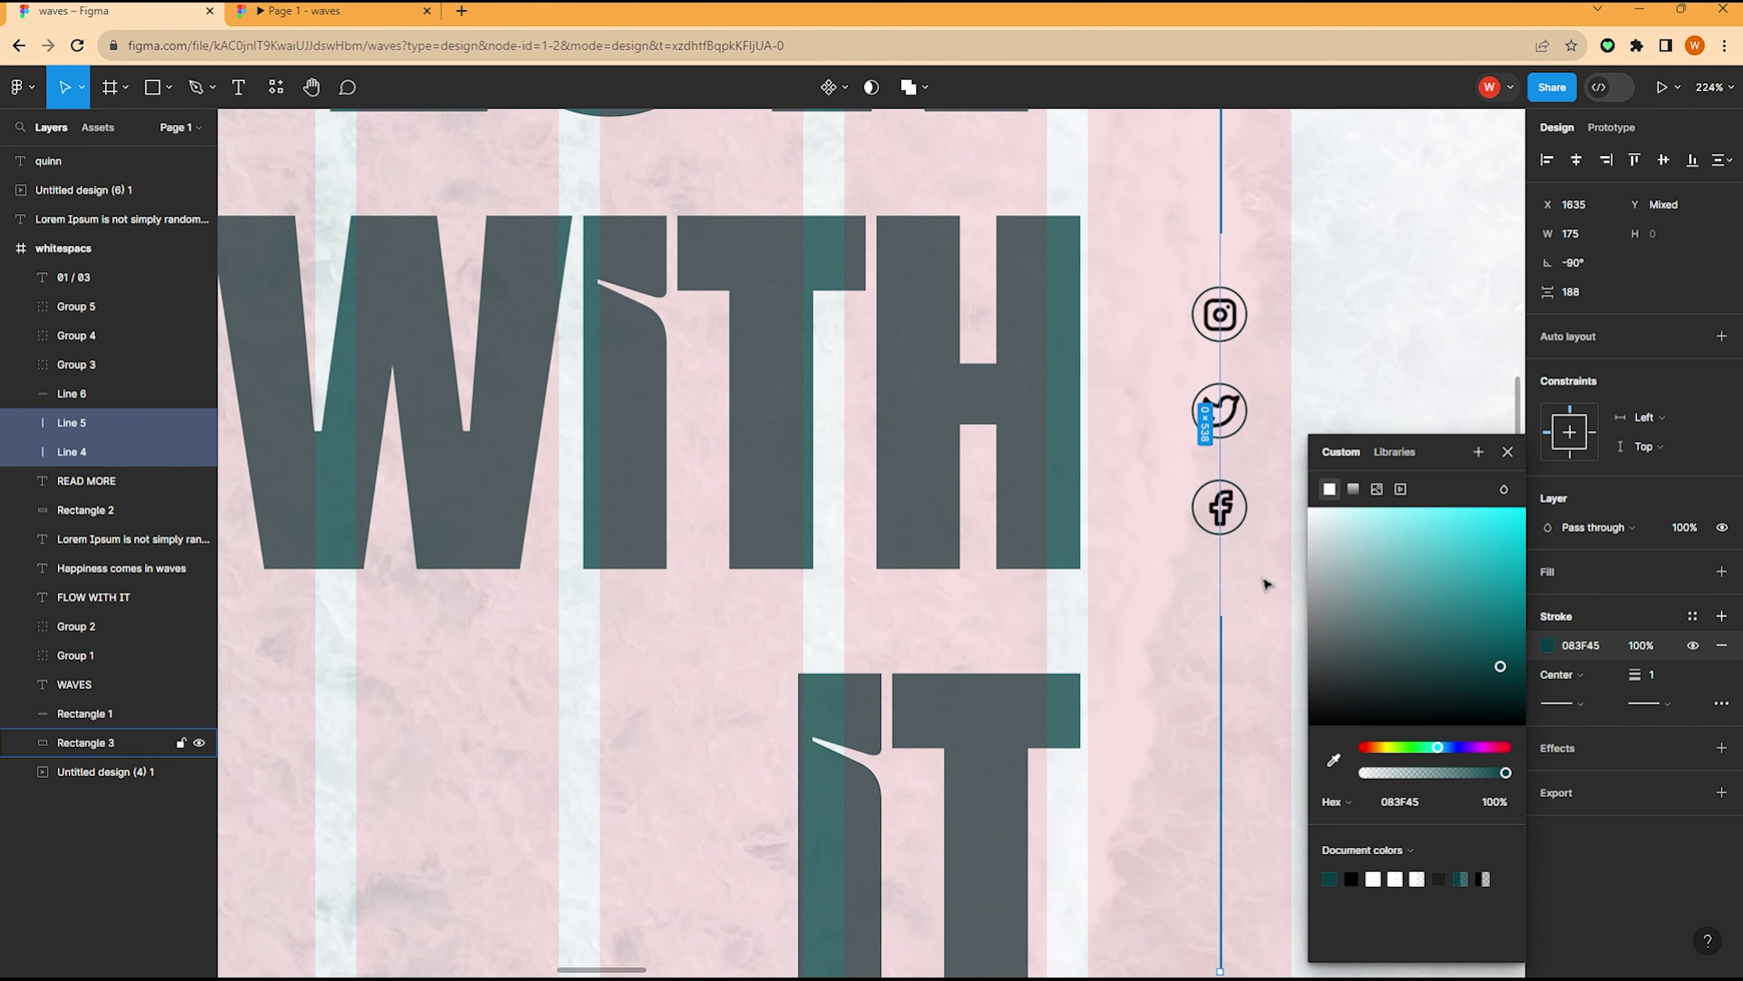
Step: Make the 01 / 03 counter and its line teal, then preview the updated hero
{"action": "scroll", "coordinate": [1267, 584], "scroll_direction": "down", "scroll_amount": 5}
{"action": "left_click", "coordinate": [851, 805]}
{"action": "left_click", "coordinate": [1015, 805], "text": "shift"}
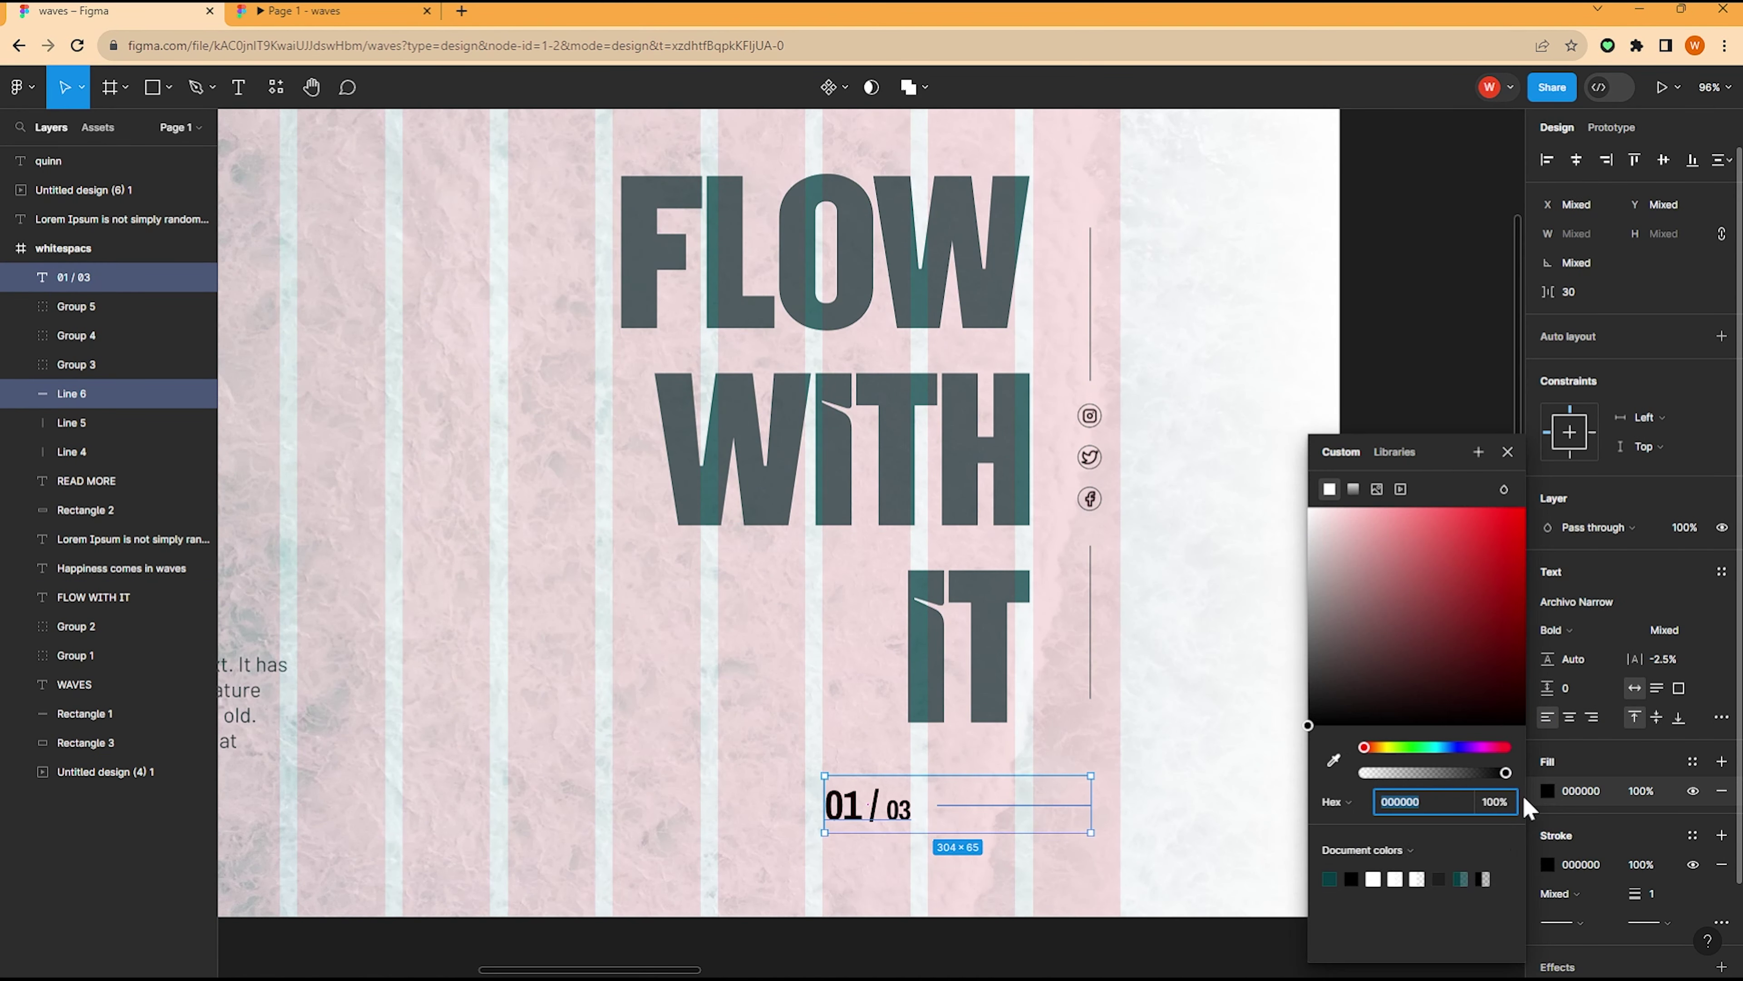
{"action": "left_click", "coordinate": [1329, 879]}
{"action": "left_click", "coordinate": [1547, 864]}
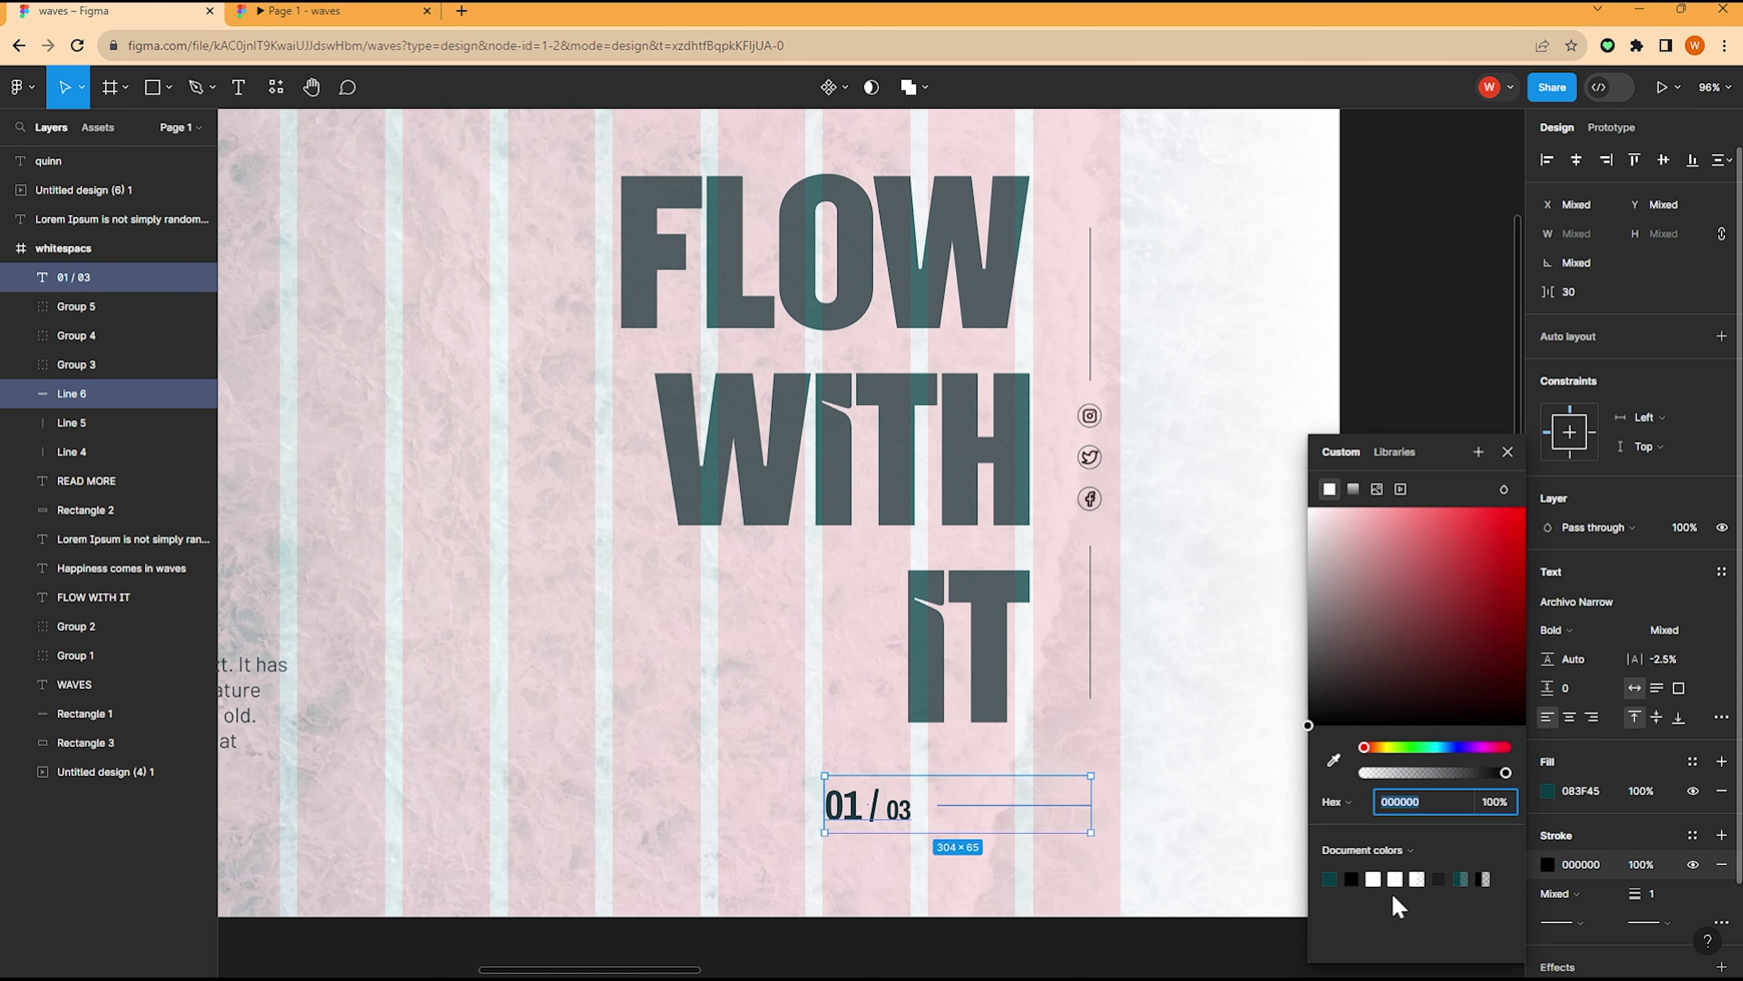
{"action": "left_click", "coordinate": [1330, 879]}
{"action": "left_click", "coordinate": [1179, 545]}
{"action": "scroll", "coordinate": [1105, 529], "scroll_direction": "down", "scroll_amount": 5}
{"action": "scroll", "coordinate": [1105, 529], "scroll_direction": "up", "scroll_amount": 2}
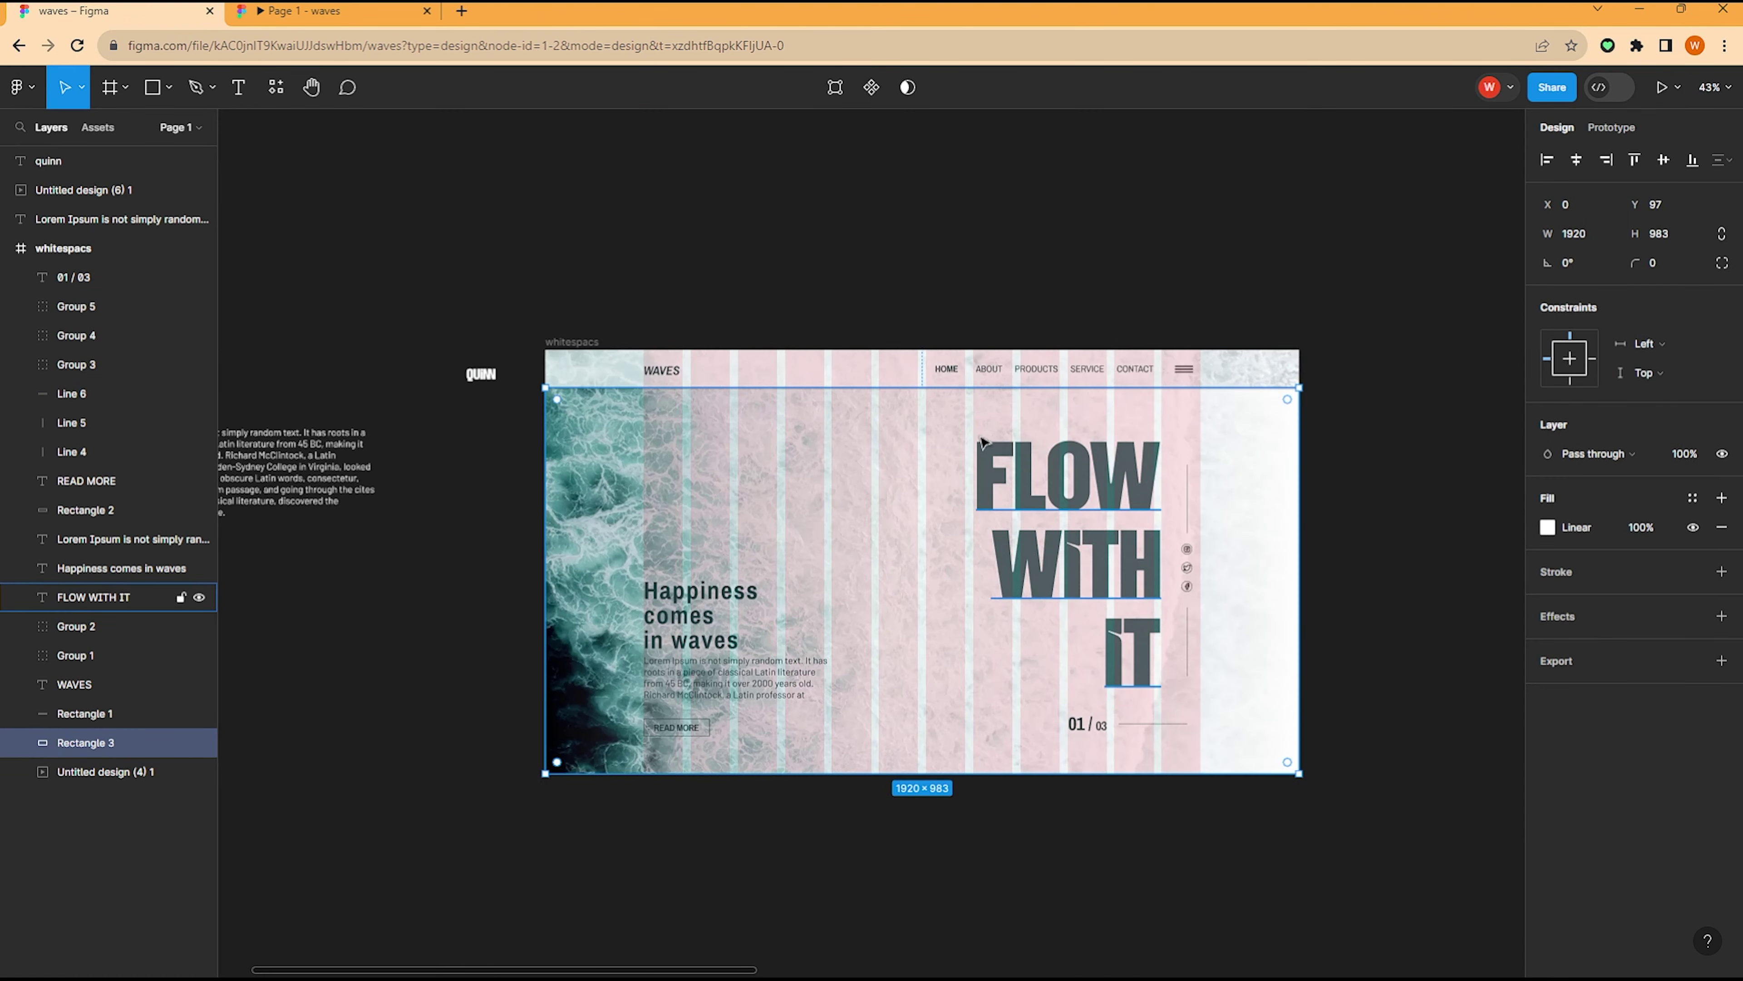
{"action": "scroll", "coordinate": [1043, 480], "scroll_direction": "down", "scroll_amount": 2}
{"action": "scroll", "coordinate": [972, 421], "scroll_direction": "up", "scroll_amount": 5}
{"action": "scroll", "coordinate": [751, 374], "scroll_direction": "down", "scroll_amount": 1}
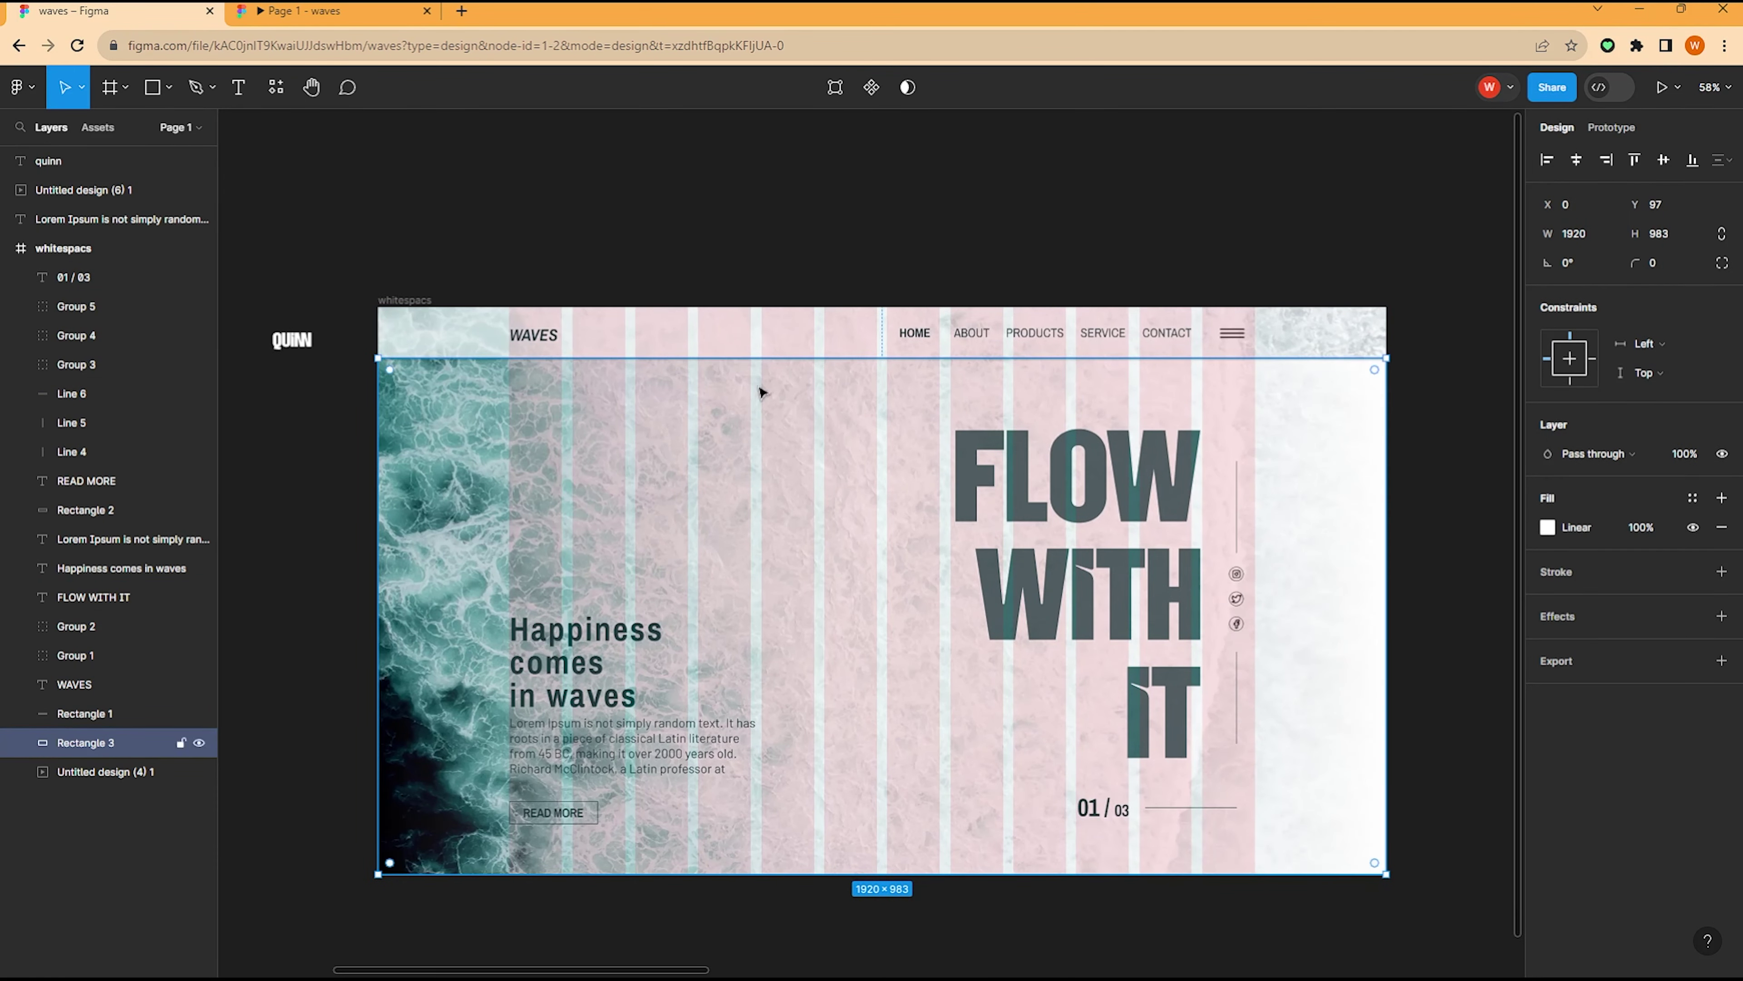
{"action": "left_click", "coordinate": [278, 11]}
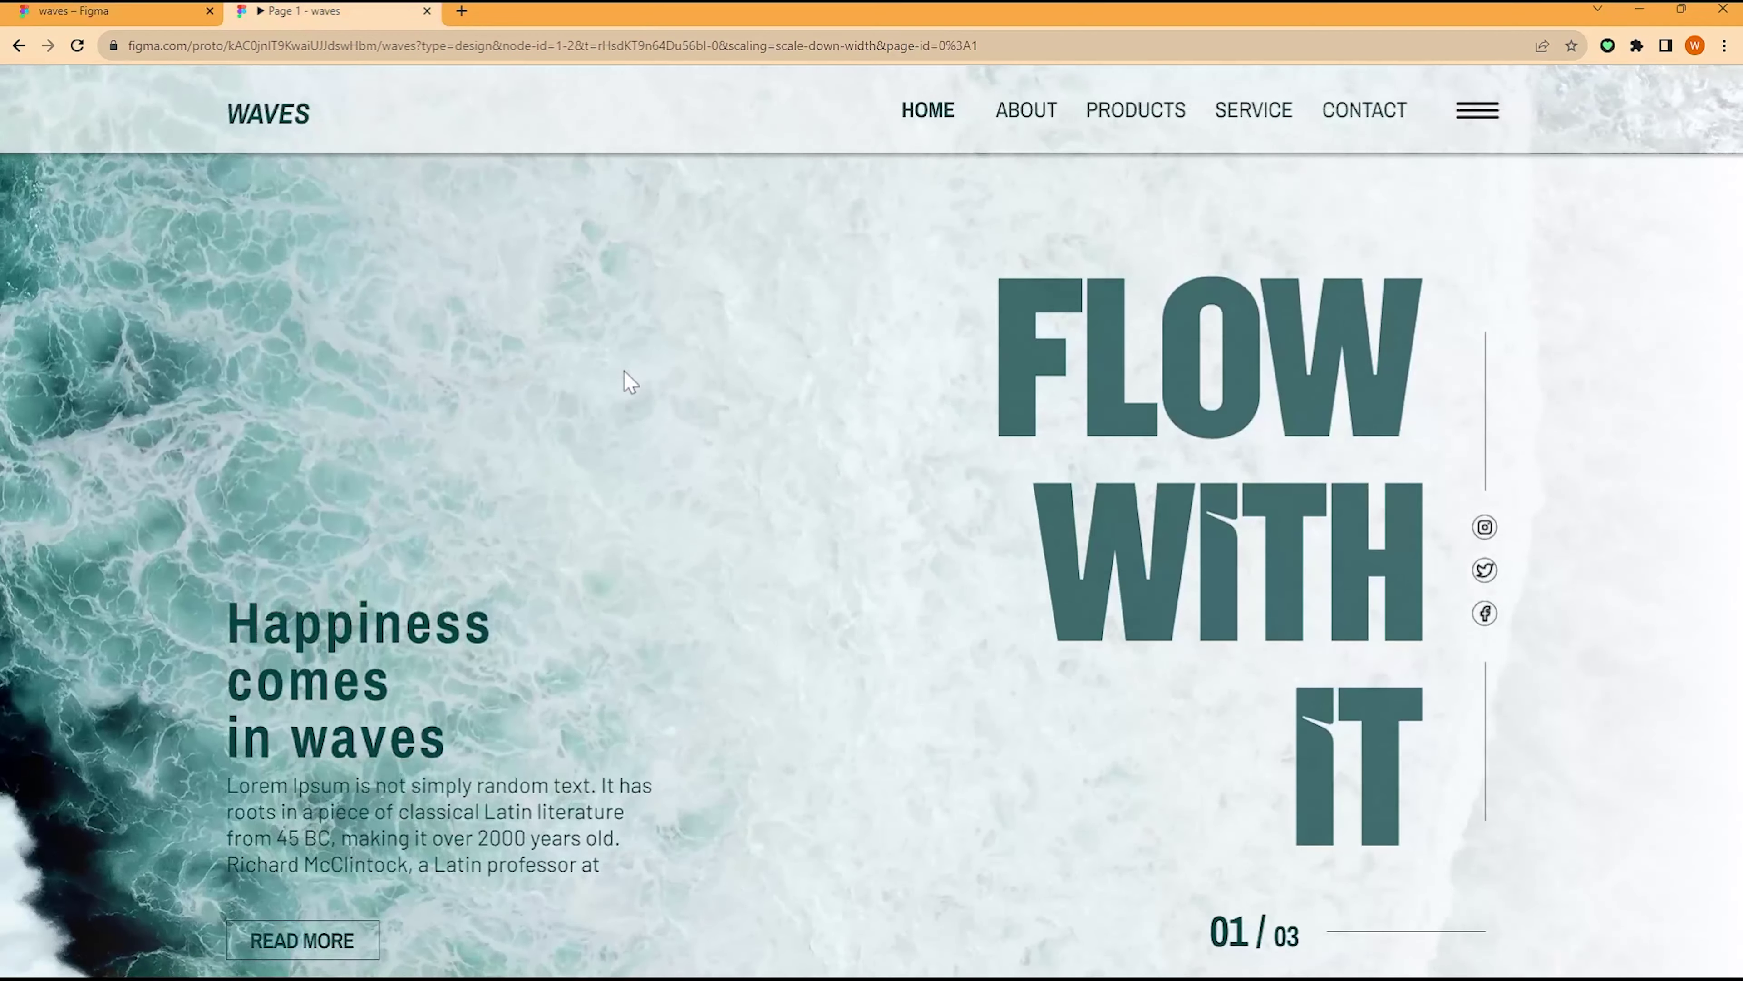